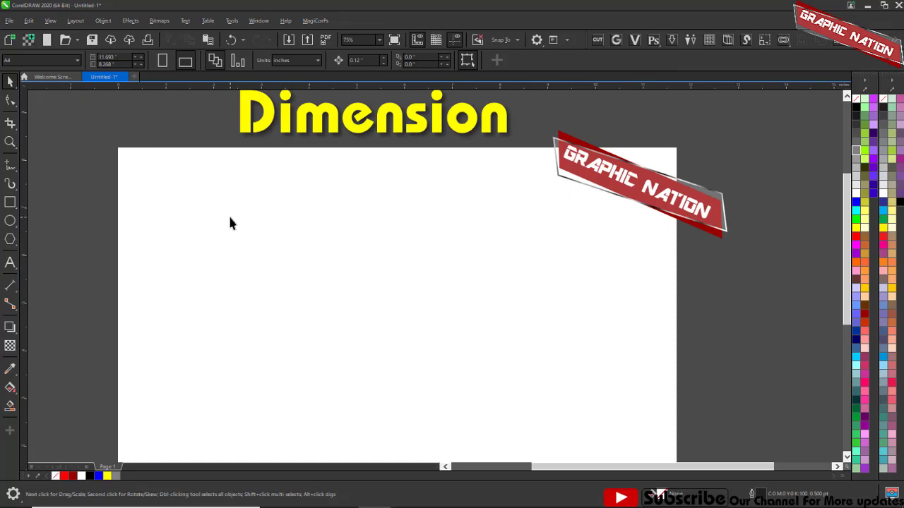
# Step: Add an artistic text note in the page's upper area reading "high 2 cm" with "We 3" on a second line
pyautogui.press('F8')
pyautogui.click(230, 217)
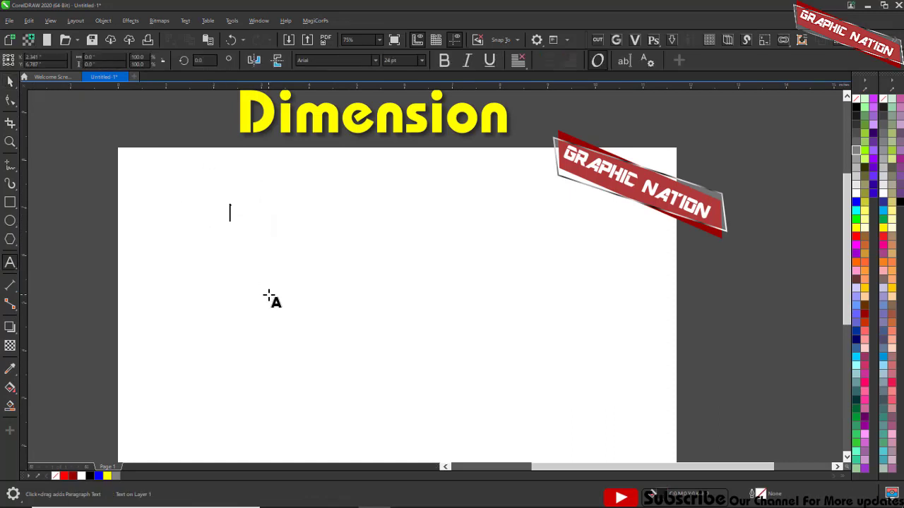
pyautogui.write('high 2 cm')
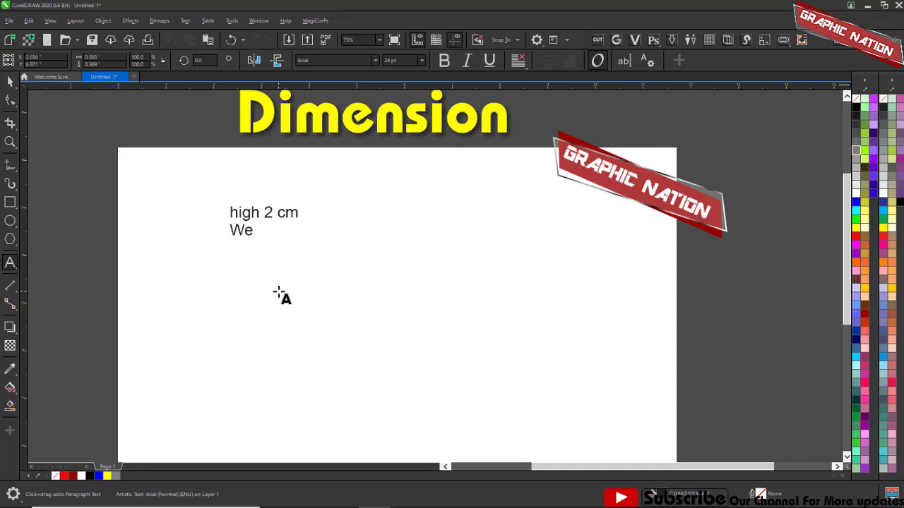
pyautogui.hotkey('ctrl', 'space')
# Step: Draw a rectangle about 6.1 by 2.9 inches below the text note
pyautogui.click(368, 291)
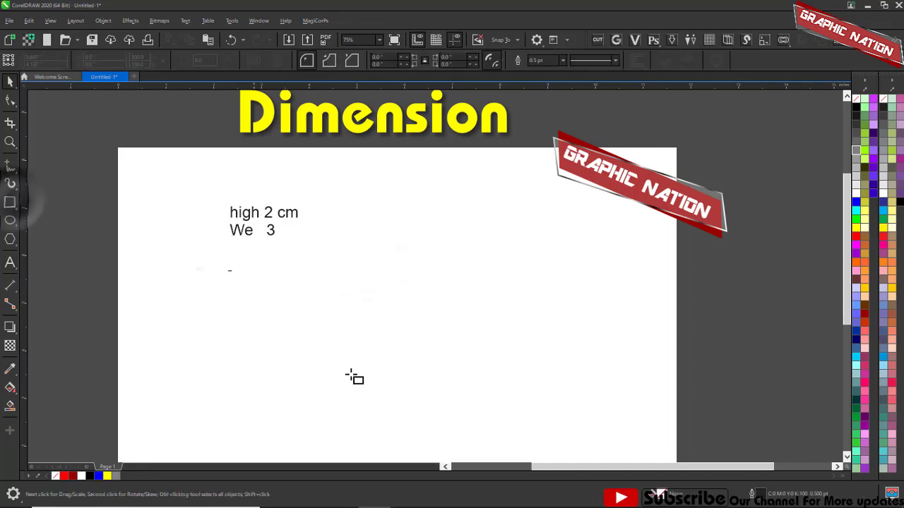
pyautogui.moveTo(194, 270); pyautogui.dragTo(484, 411)
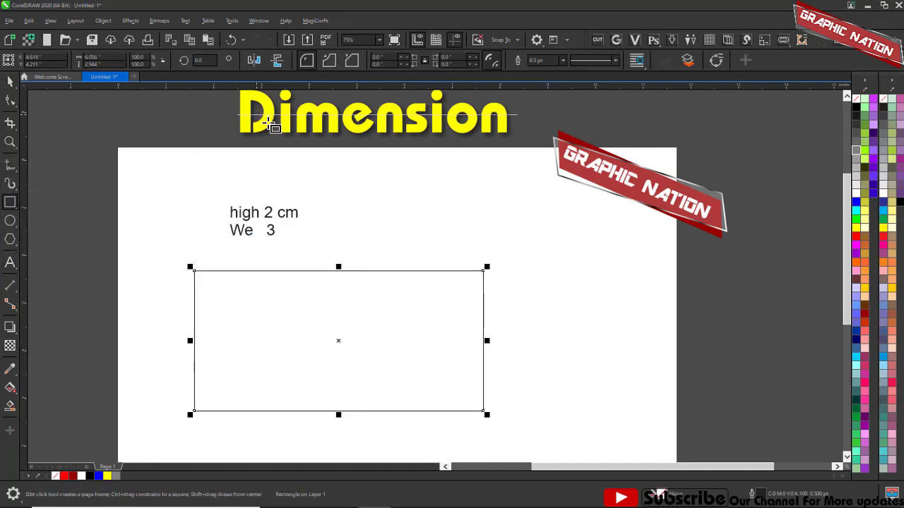
pyautogui.press('space')
# Step: Set the document units to centimeters with nothing selected
pyautogui.click(575, 262)
pyautogui.click(312, 62)
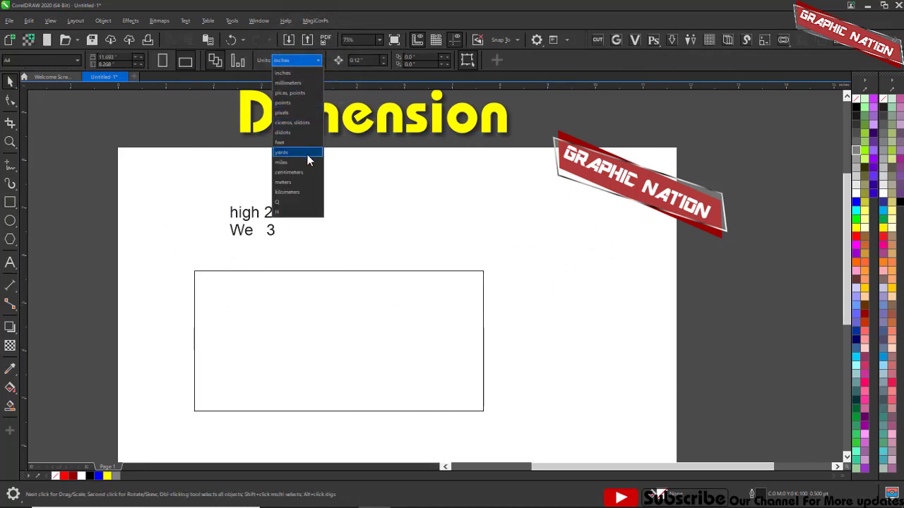
pyautogui.click(302, 170)
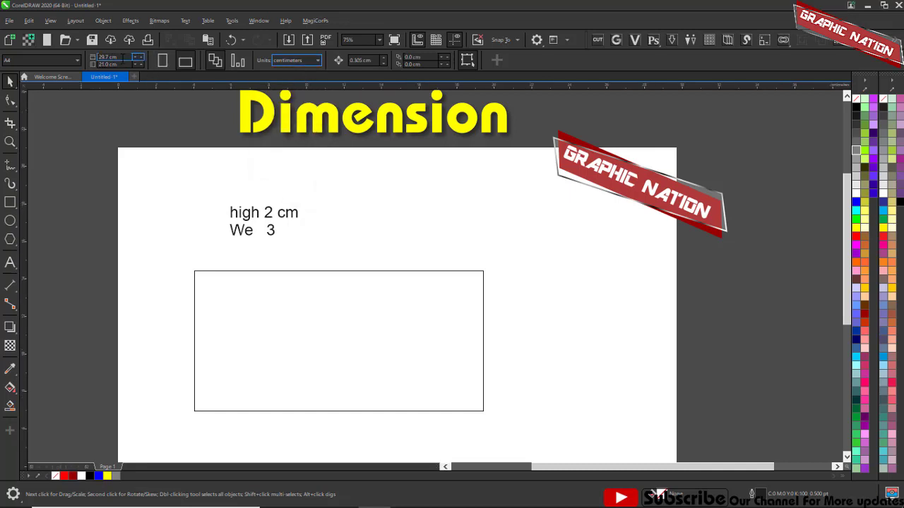
pyautogui.moveTo(117, 57); pyautogui.dragTo(80, 56)
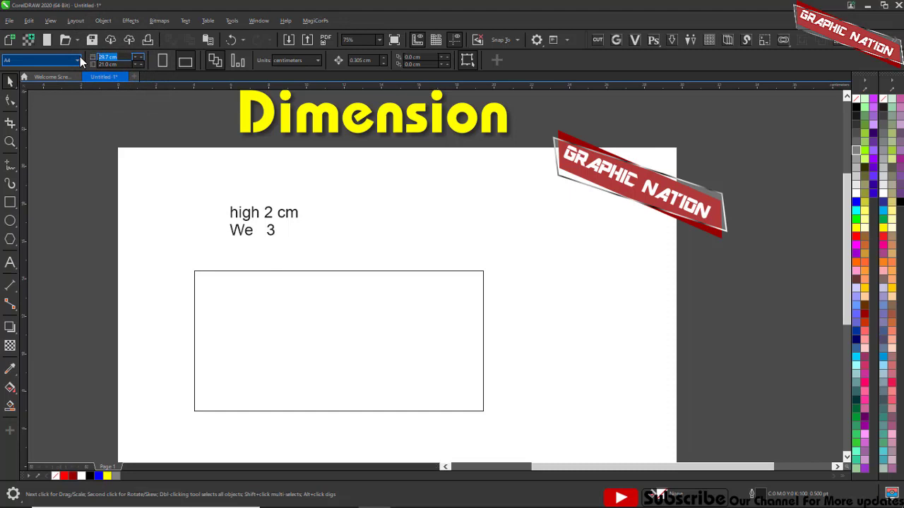
pyautogui.write('3')
pyautogui.press('Tab')
pyautogui.write('2')
pyautogui.press('Return')
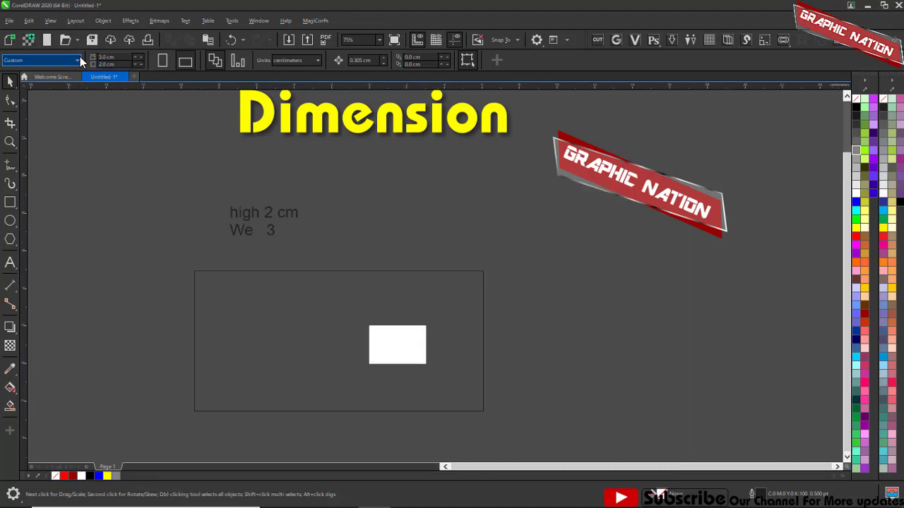
pyautogui.hotkey('ctrl', 'z')
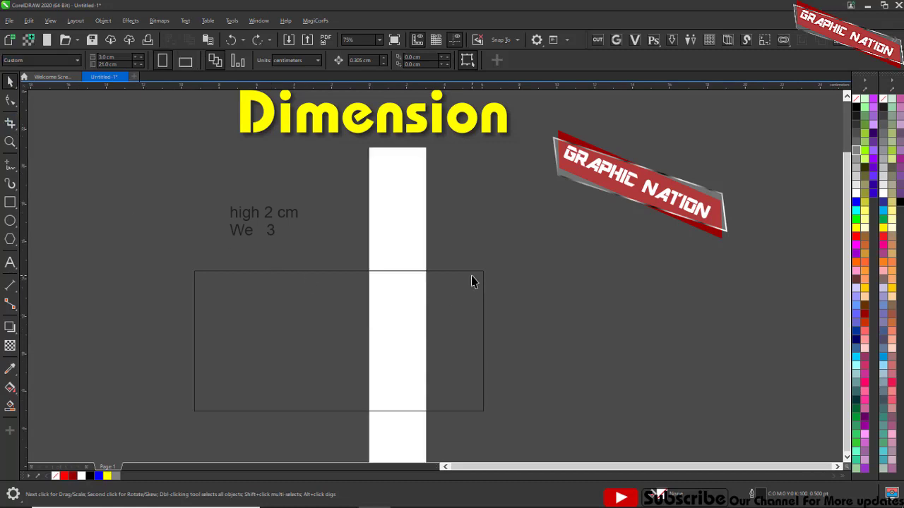
pyautogui.hotkey('ctrl', 'z')
# Step: Resize the drawn rectangle to 3 cm wide and 2 cm high
pyautogui.click(464, 307)
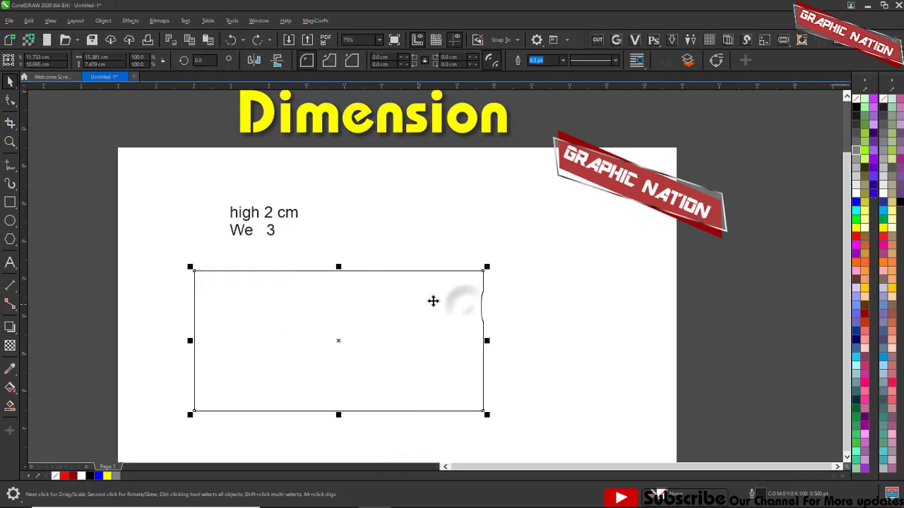
pyautogui.click(119, 56)
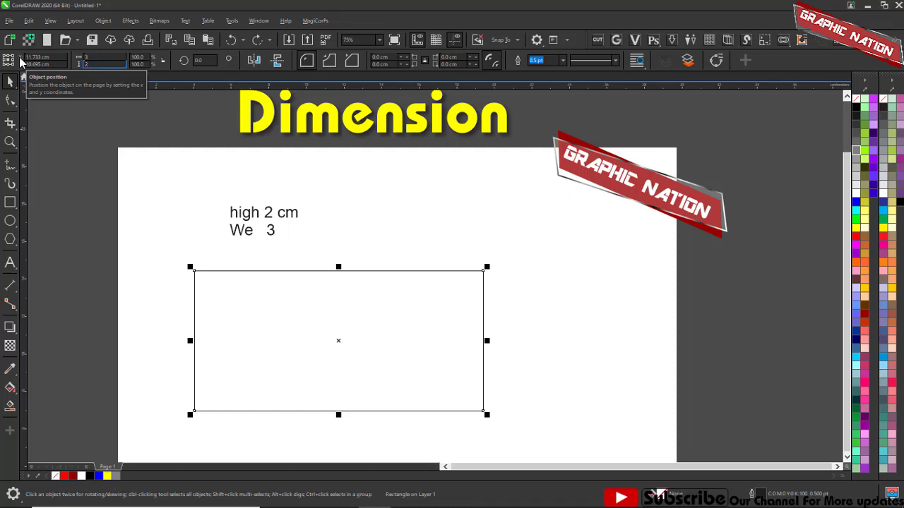
pyautogui.press('Return')
pyautogui.moveTo(250, 292); pyautogui.dragTo(500, 421)
pyautogui.scroll(2, 340, 346)
pyautogui.scroll(-1, 483, 281)
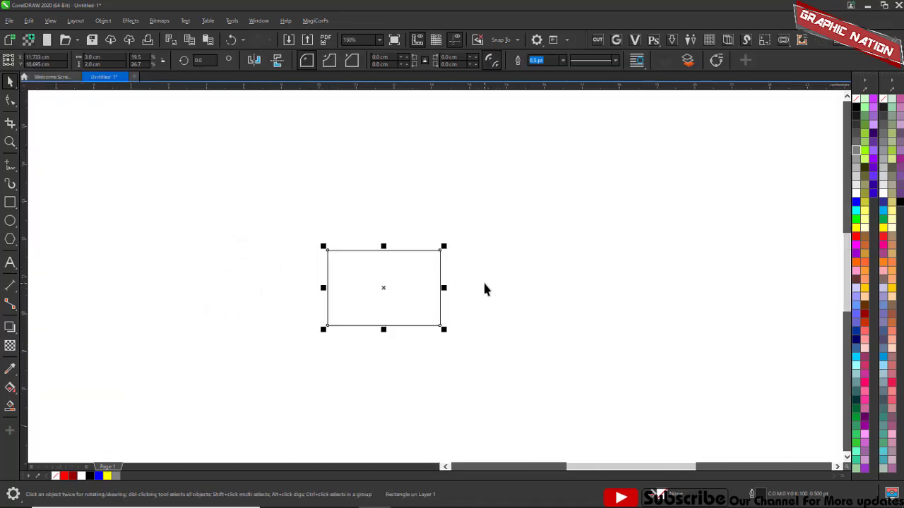
# Step: Delete the small rectangle below the text note
pyautogui.scroll(-1, 282, 203)
pyautogui.scroll(-1, 458, 265)
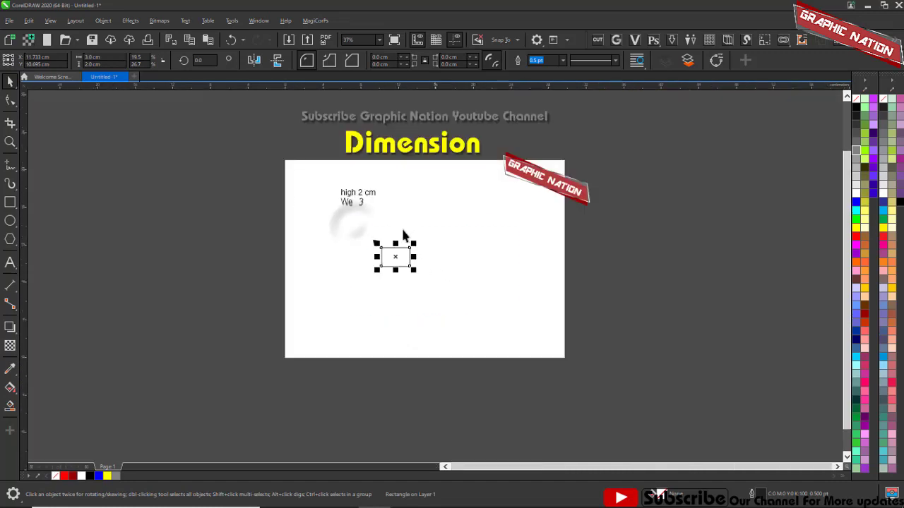
pyautogui.scroll(2, 401, 233)
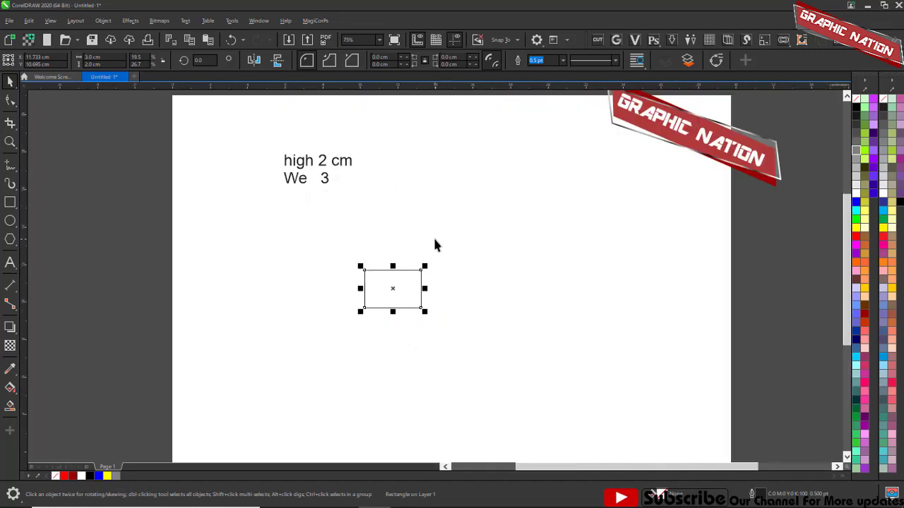
pyautogui.scroll(-2, 423, 225)
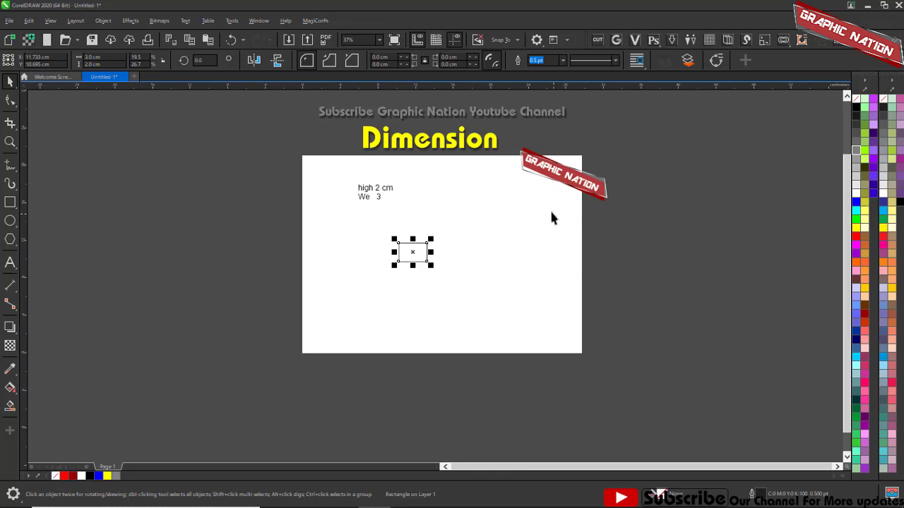
pyautogui.click(548, 255)
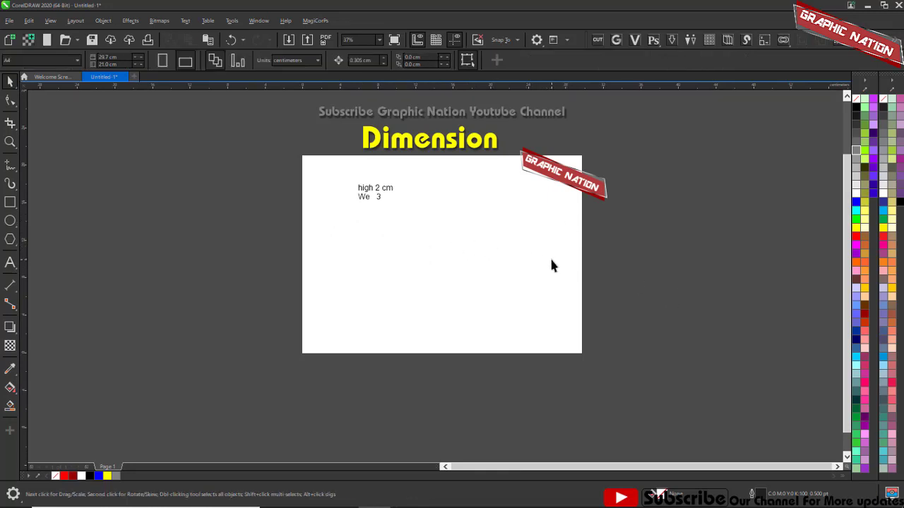
# Step: Move the size note off the page into the empty area to its left
pyautogui.scroll(2, 592, 149)
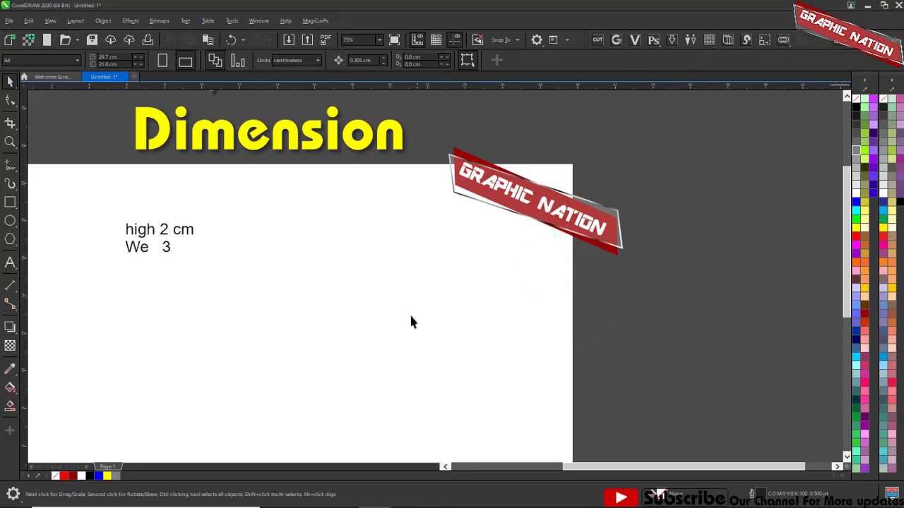
pyautogui.scroll(-1, 538, 244)
pyautogui.scroll(-1, 570, 299)
pyautogui.click(542, 302)
pyautogui.scroll(1, 560, 306)
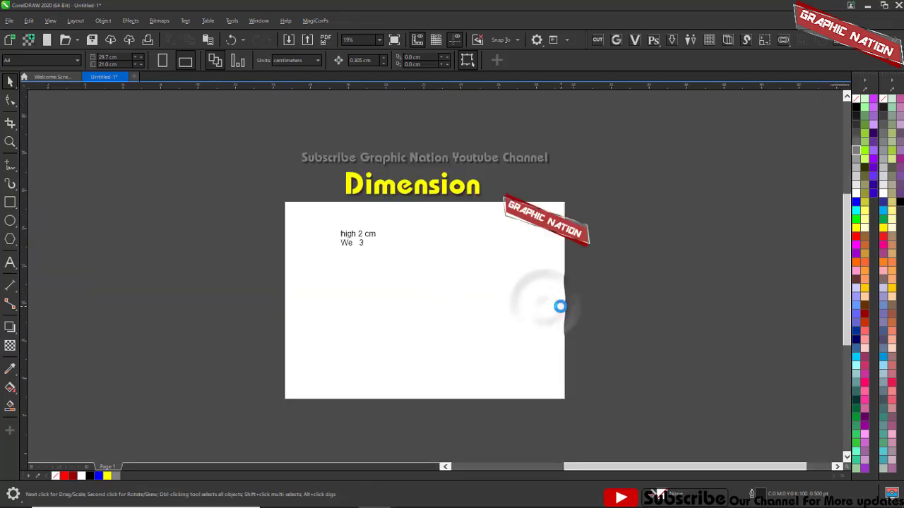
pyautogui.scroll(1, 560, 307)
pyautogui.moveTo(567, 302); pyautogui.dragTo(589, 223)
pyautogui.scroll(-1, 591, 223)
pyautogui.click(355, 239)
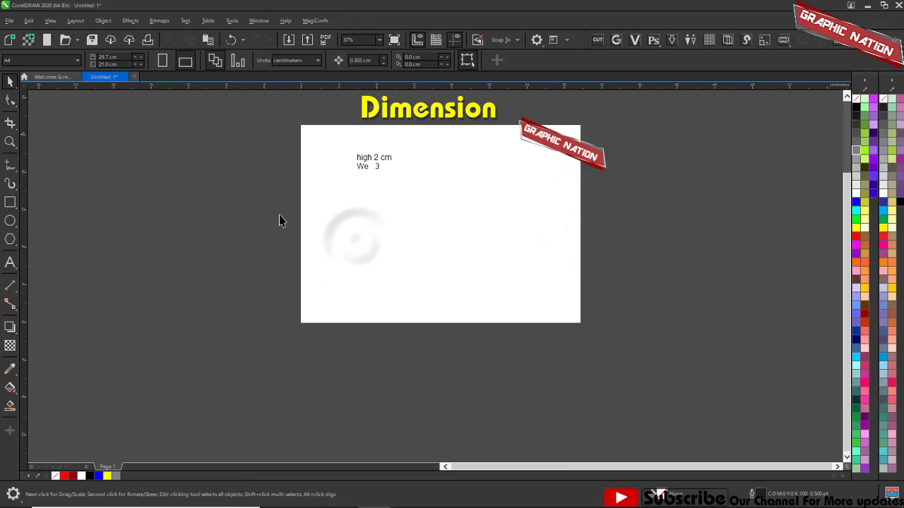
pyautogui.moveTo(426, 129); pyautogui.dragTo(204, 158)
# Step: Create a rectangle that exactly frames the whole page
pyautogui.click(240, 213)
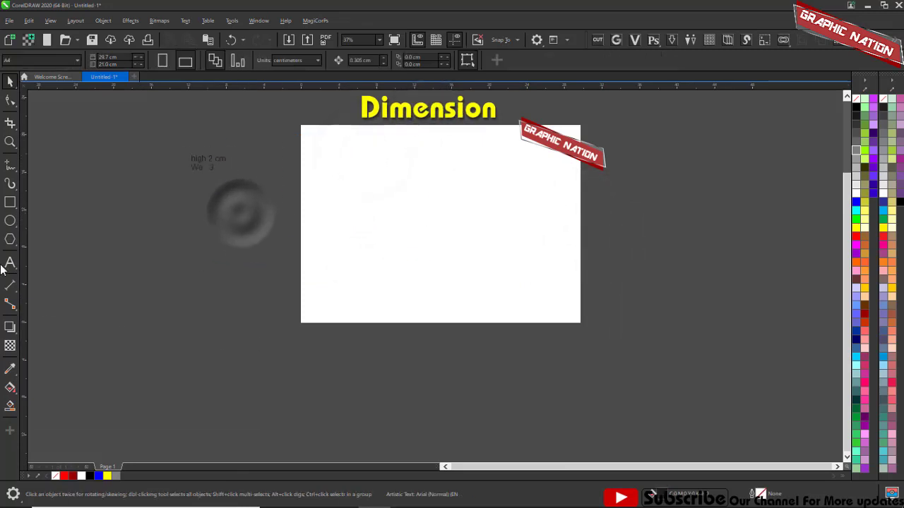
pyautogui.doubleClick(10, 202)
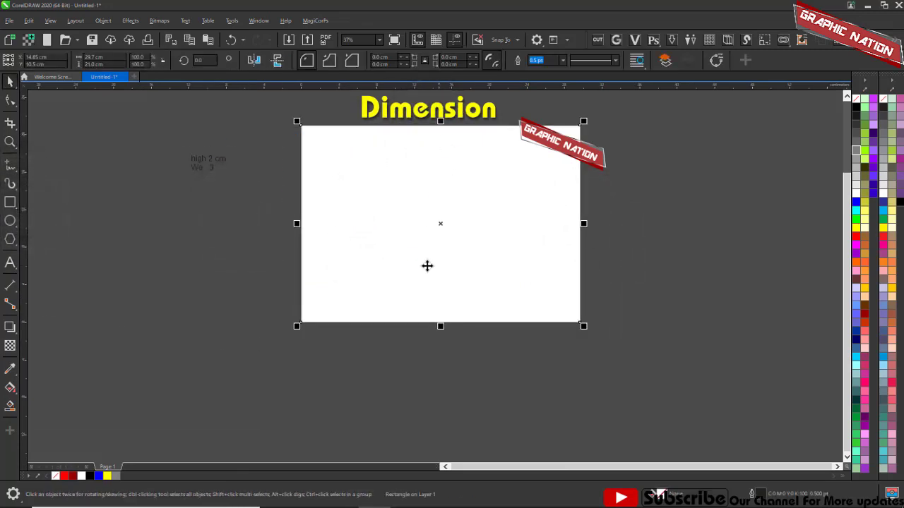
# Step: Try a shortened copy of the page frame about 5.8 cm high, move it off the page and delete it
pyautogui.moveTo(442, 326); pyautogui.dragTo(453, 223)
pyautogui.moveTo(672, 228); pyautogui.dragTo(274, 98)
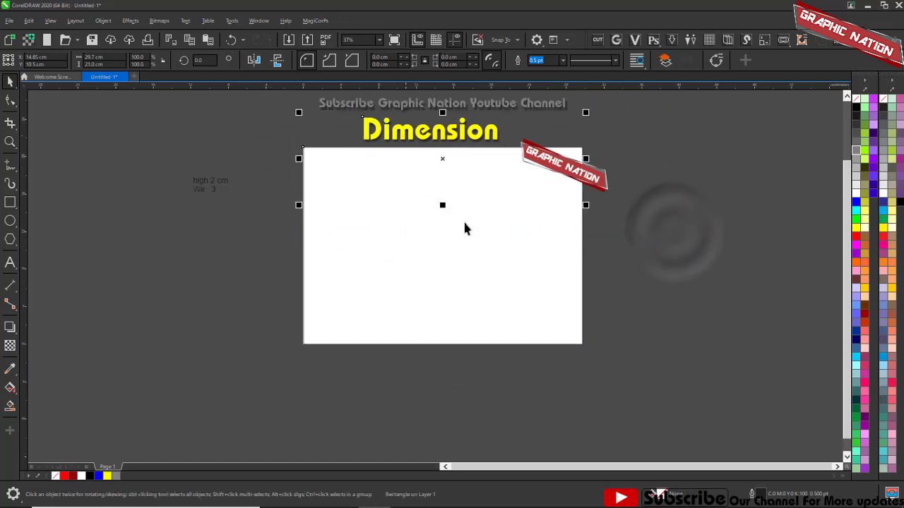
pyautogui.click(651, 226)
pyautogui.moveTo(652, 270); pyautogui.dragTo(262, 130)
pyautogui.moveTo(442, 176); pyautogui.dragTo(682, 285)
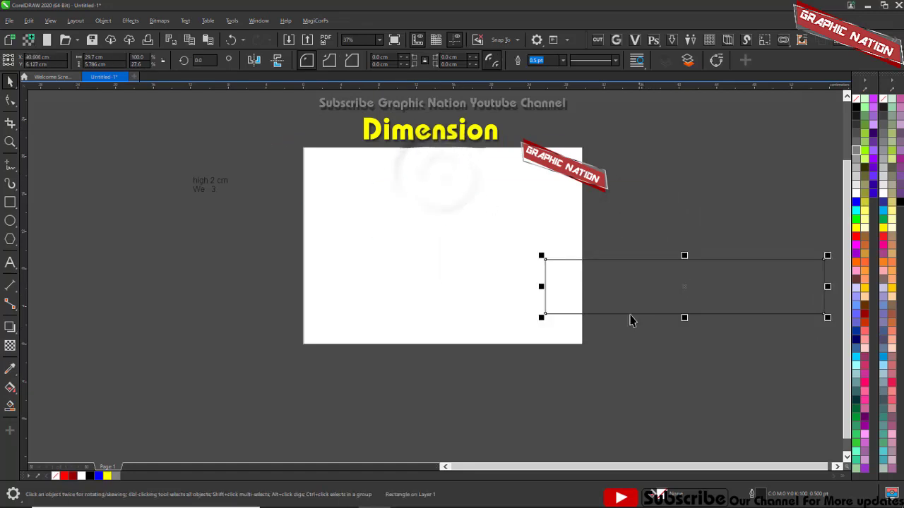
pyautogui.press('Delete')
# Step: Try a full-width copy of the page frame about 6.6 cm high along the page's top edge, and undo it
pyautogui.click(382, 211)
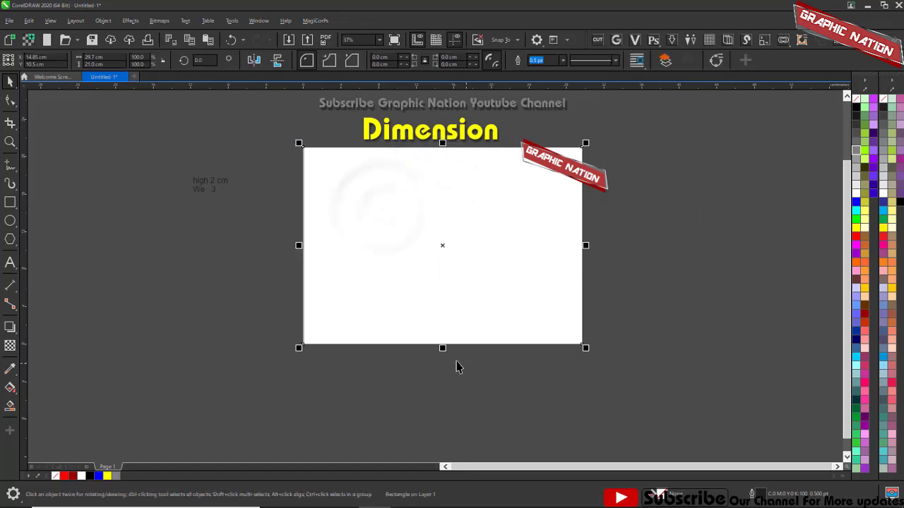
pyautogui.moveTo(442, 349); pyautogui.dragTo(441, 214)
pyautogui.click(442, 246)
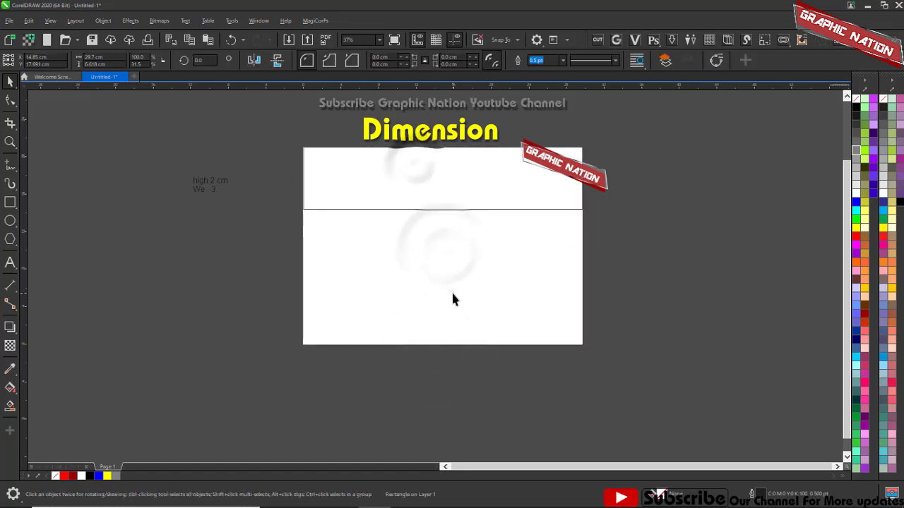
pyautogui.click(433, 169)
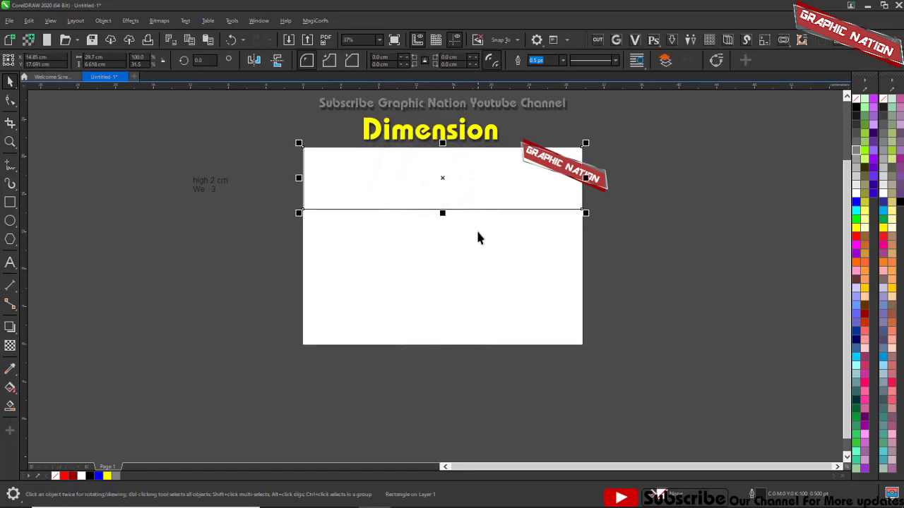
pyautogui.hotkey('ctrl', 'z')
# Step: Make two full-width copies of the page frame: a top strip about 3.3 cm high and a bottom strip about 1.7 cm high
pyautogui.moveTo(442, 348); pyautogui.dragTo(429, 189)
pyautogui.click(429, 188)
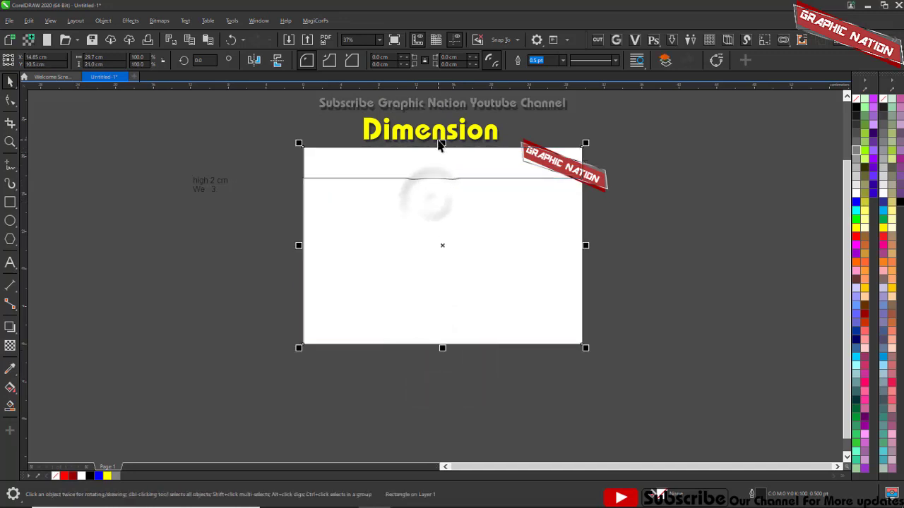
pyautogui.moveTo(442, 144); pyautogui.dragTo(456, 328)
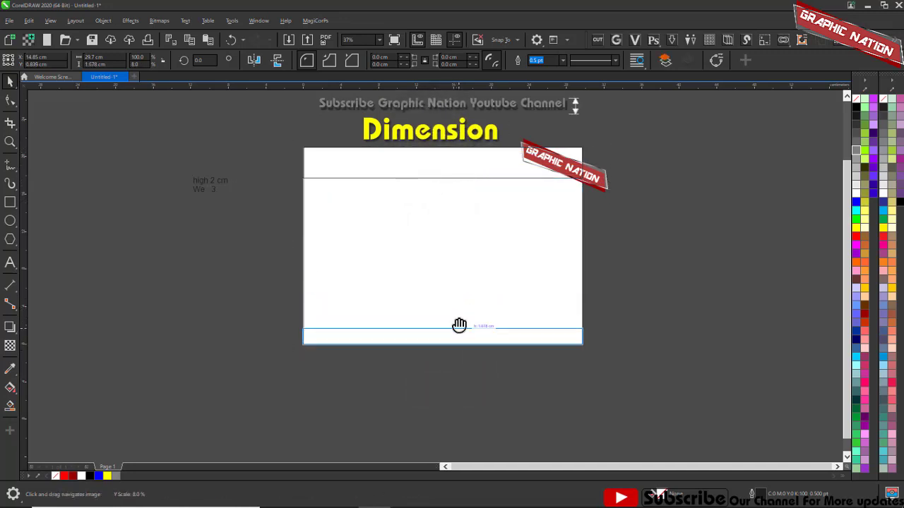
pyautogui.click(593, 286)
# Step: Make a full-height copy of the page frame about 11.5 cm wide along the page's right edge
pyautogui.click(510, 239)
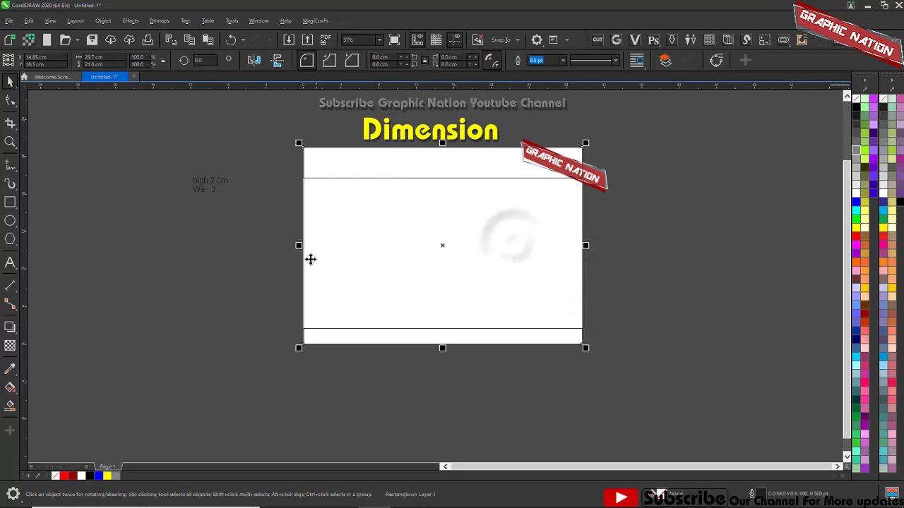
pyautogui.moveTo(299, 245); pyautogui.dragTo(475, 247)
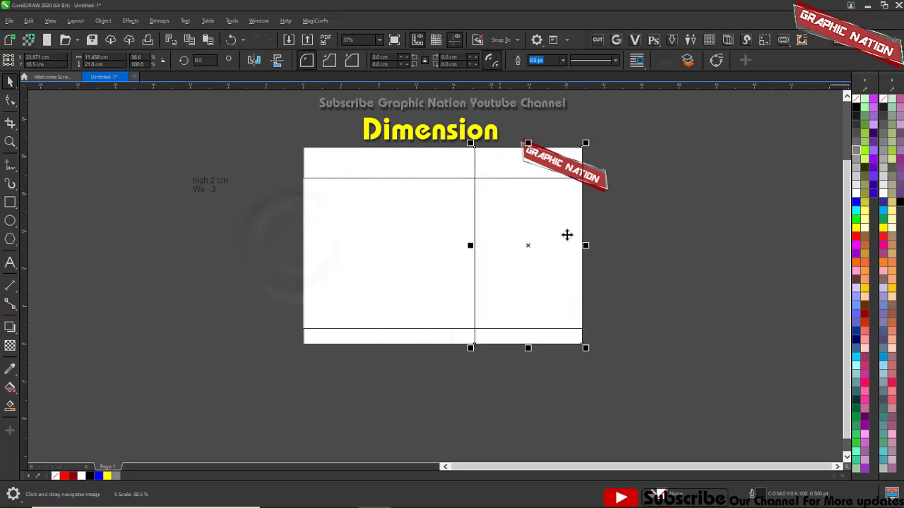
pyautogui.click(667, 218)
pyautogui.click(443, 158)
# Step: Shorten the right-hand column from its top edge so it starts well below the top strip
pyautogui.scroll(1, 444, 158)
pyautogui.click(557, 297)
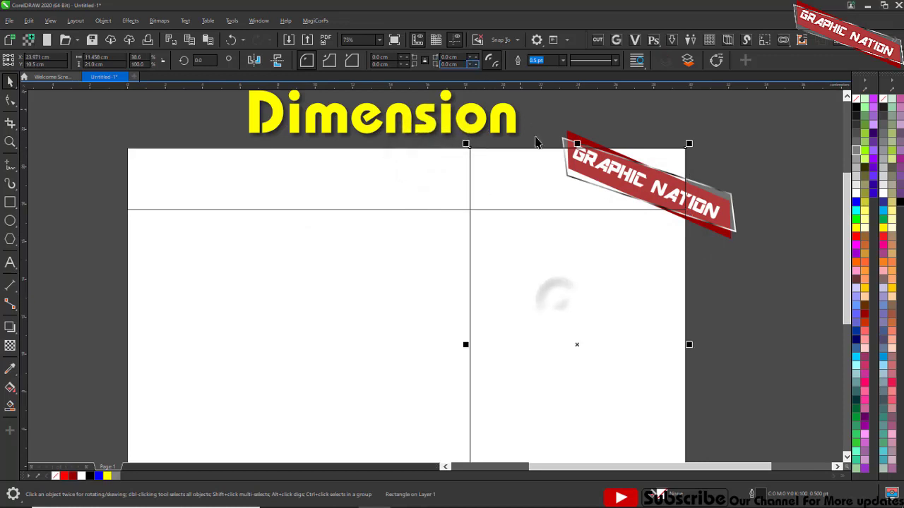
pyautogui.moveTo(577, 143); pyautogui.dragTo(579, 284)
pyautogui.click(782, 317)
pyautogui.click(365, 182)
pyautogui.click(603, 327)
pyautogui.click(471, 176)
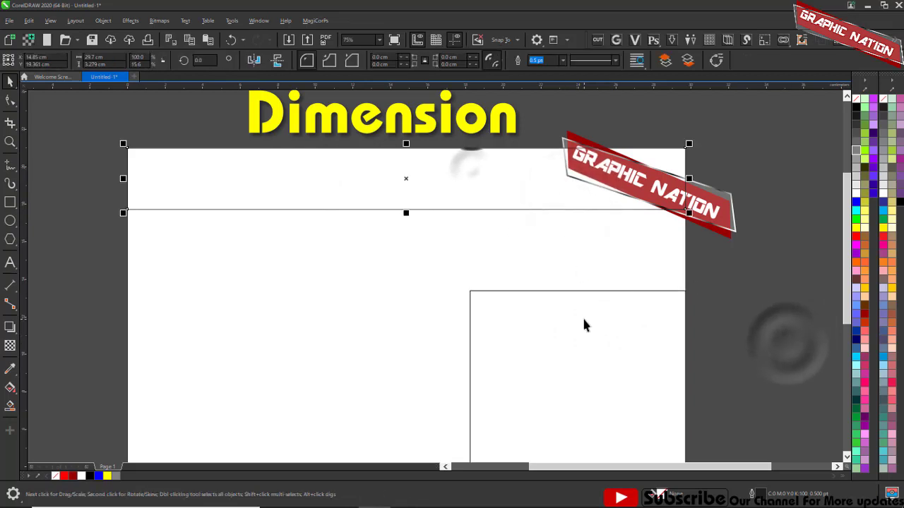
# Step: Convert the top strip to curves and bend its lower edge into a wave that arches up on the left and dips slightly on the right
pyautogui.click(10, 101)
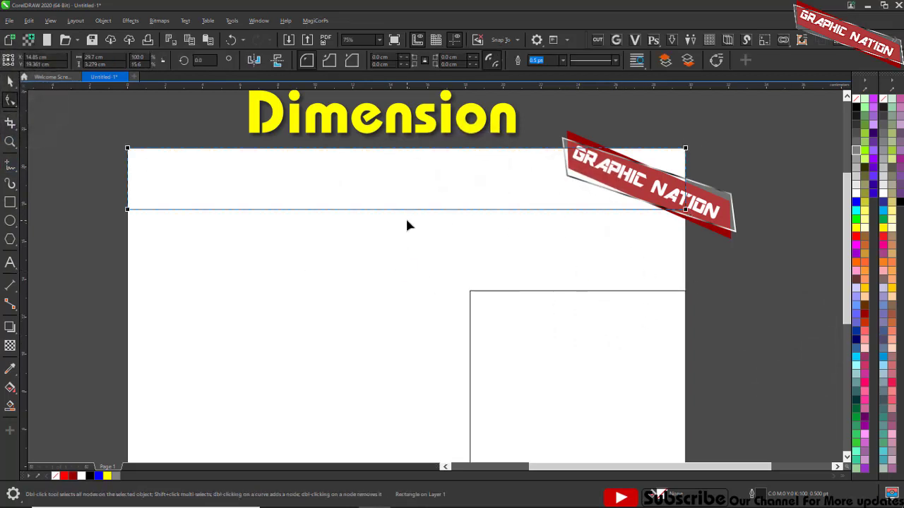
pyautogui.hotkey('ctrl', 'q')
pyautogui.moveTo(92, 144); pyautogui.dragTo(805, 275)
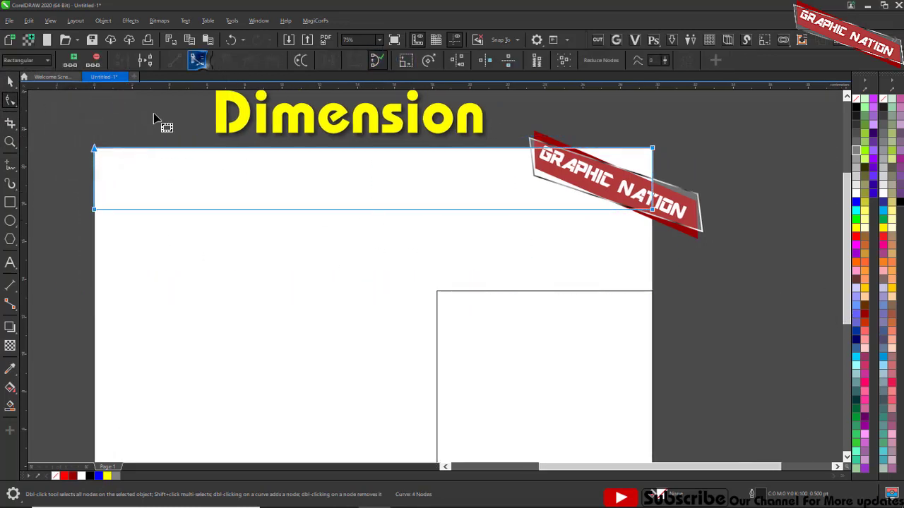
pyautogui.click(74, 235)
pyautogui.moveTo(77, 202); pyautogui.dragTo(172, 240)
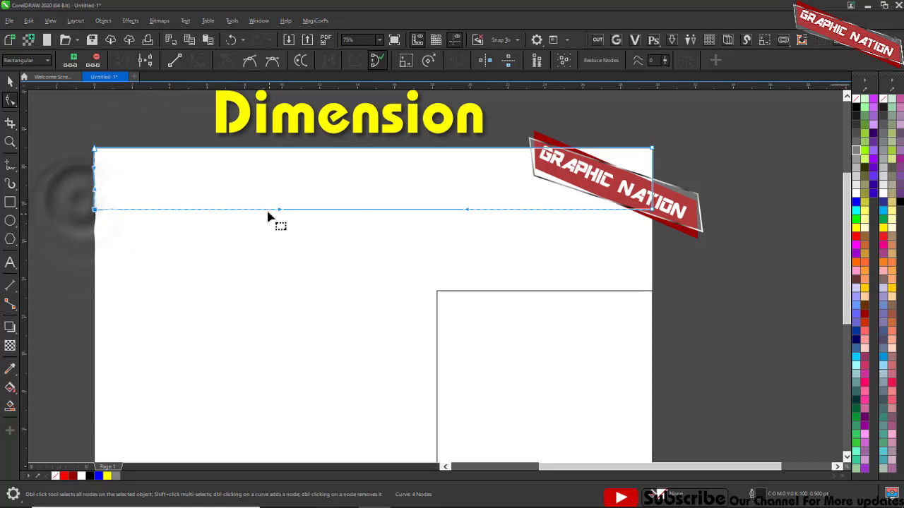
pyautogui.moveTo(279, 210); pyautogui.dragTo(318, 149)
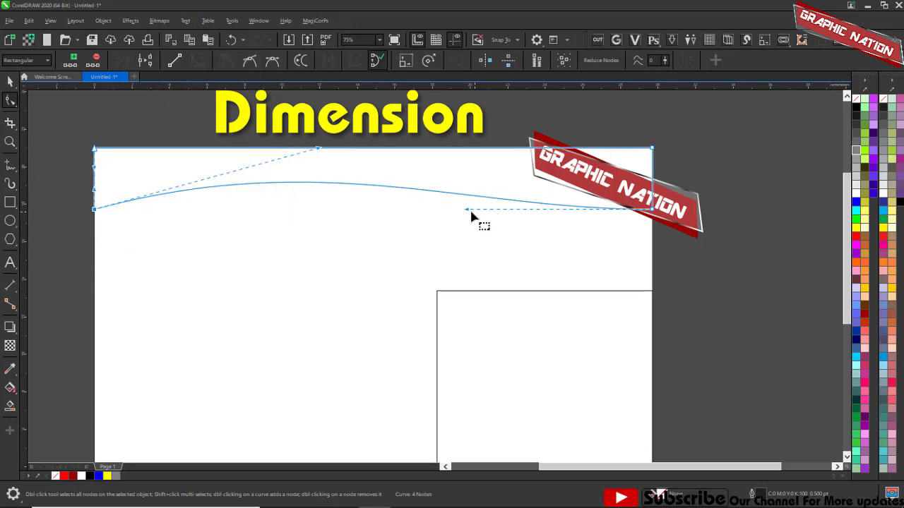
pyautogui.moveTo(468, 210)
pyautogui.mouseDown()
pyautogui.moveTo(468, 222)
pyautogui.moveTo(460, 218)
pyautogui.mouseUp()
pyautogui.press('space')
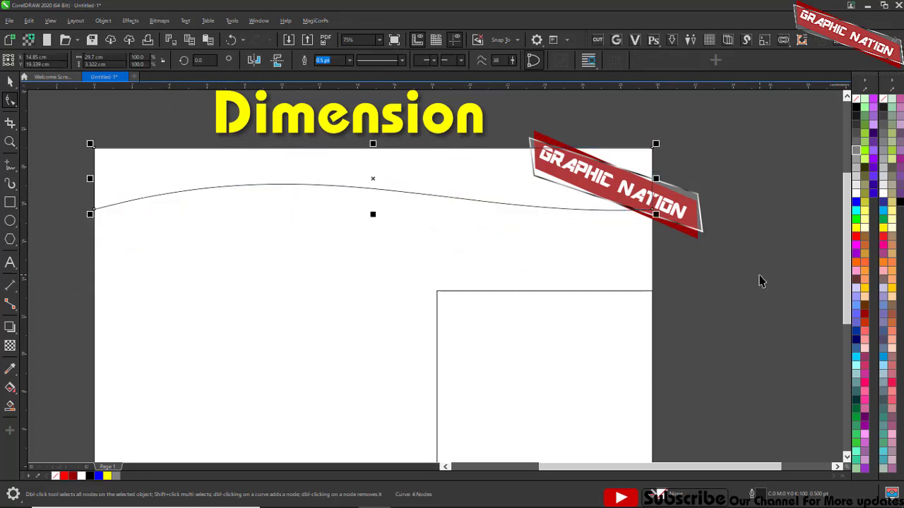
pyautogui.click(760, 280)
# Step: Fill the wavy top strip with solid blue
pyautogui.scroll(-2, 614, 192)
pyautogui.click(511, 185)
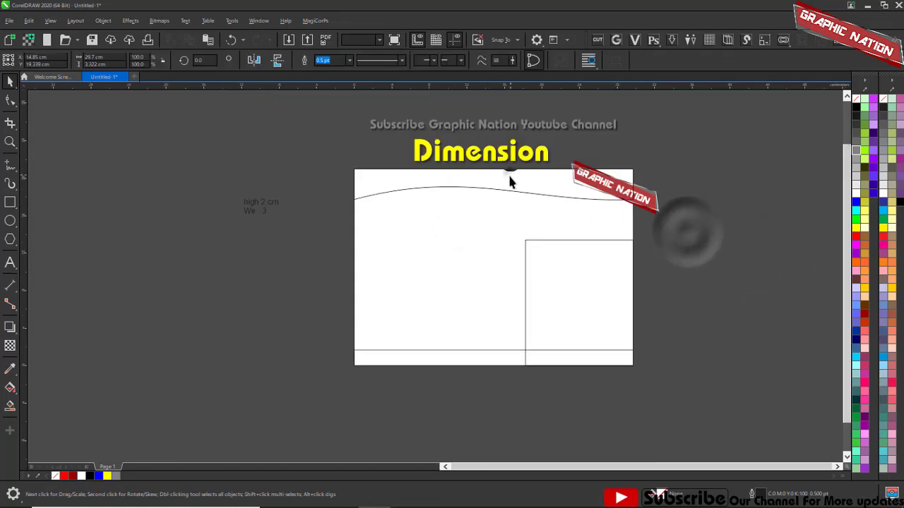
pyautogui.click(856, 203)
pyautogui.scroll(1, 621, 201)
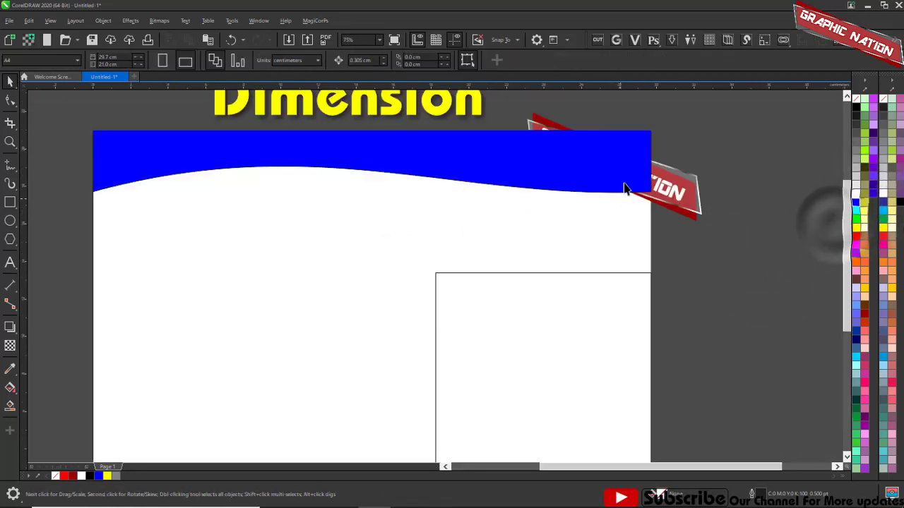
pyautogui.scroll(-1, 622, 182)
pyautogui.click(666, 262)
# Step: Convert the bottom strip to curves and turn all its straight segments into curve segments
pyautogui.click(620, 258)
pyautogui.scroll(1, 644, 244)
pyautogui.scroll(-1, 644, 247)
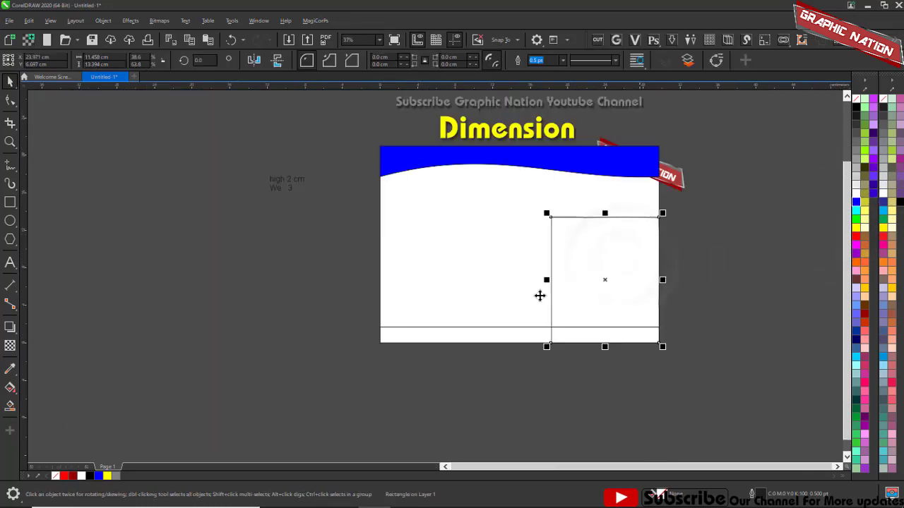
pyautogui.click(465, 338)
pyautogui.press('F10')
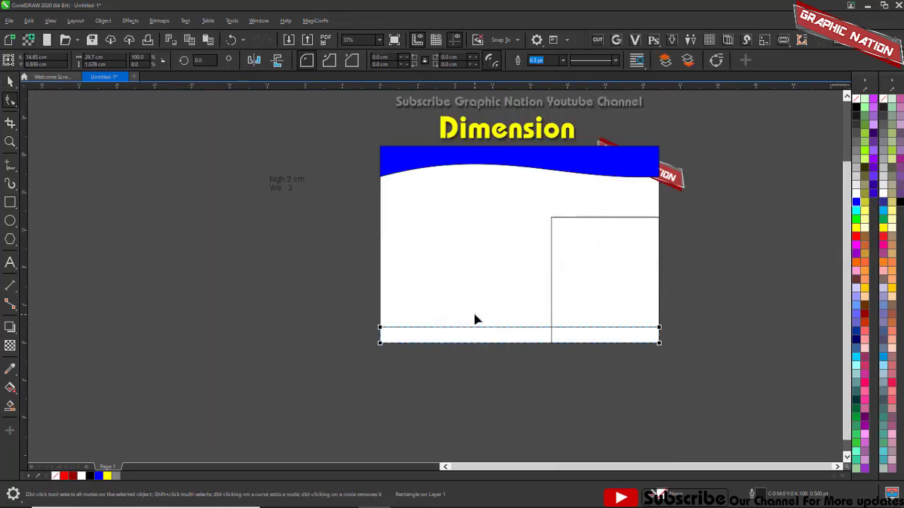
pyautogui.hotkey('ctrl', 'q')
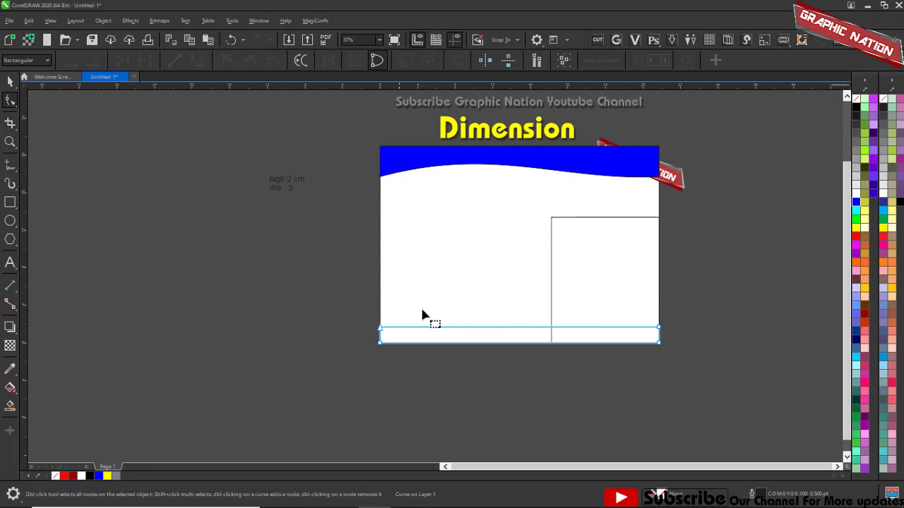
pyautogui.scroll(1, 432, 334)
pyautogui.scroll(-1, 209, 240)
pyautogui.moveTo(204, 241); pyautogui.dragTo(615, 393)
pyautogui.click(197, 60)
# Step: Bend the bottom strip's upper edge into a shallow dip right of centre
pyautogui.scroll(2, 464, 309)
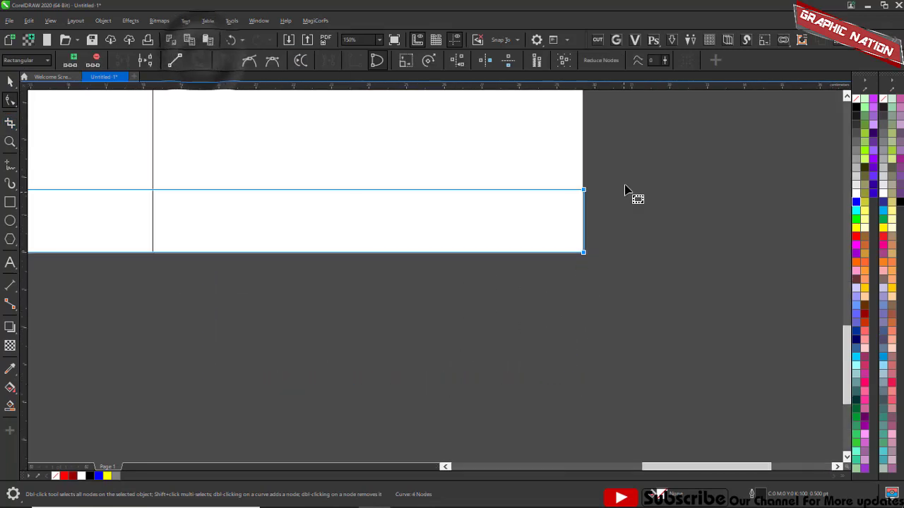
pyautogui.scroll(-1, 554, 199)
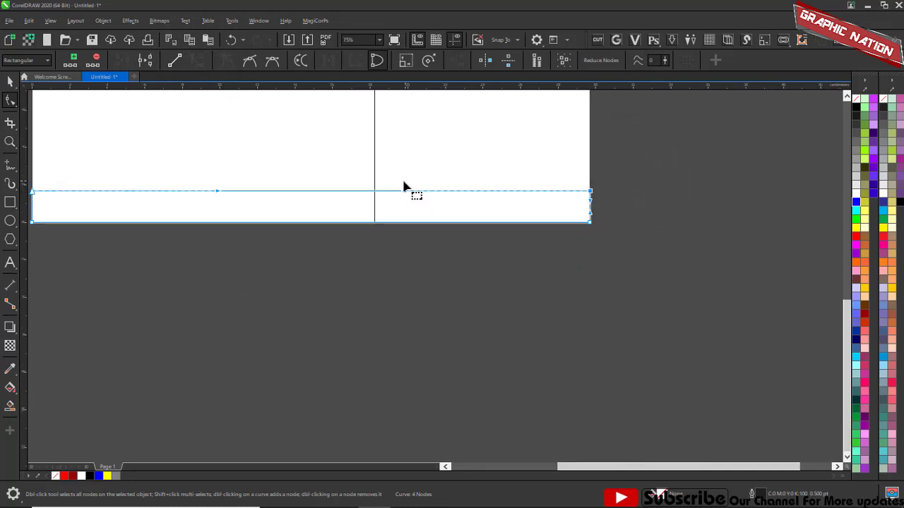
pyautogui.moveTo(404, 191); pyautogui.dragTo(406, 219)
pyautogui.click(453, 310)
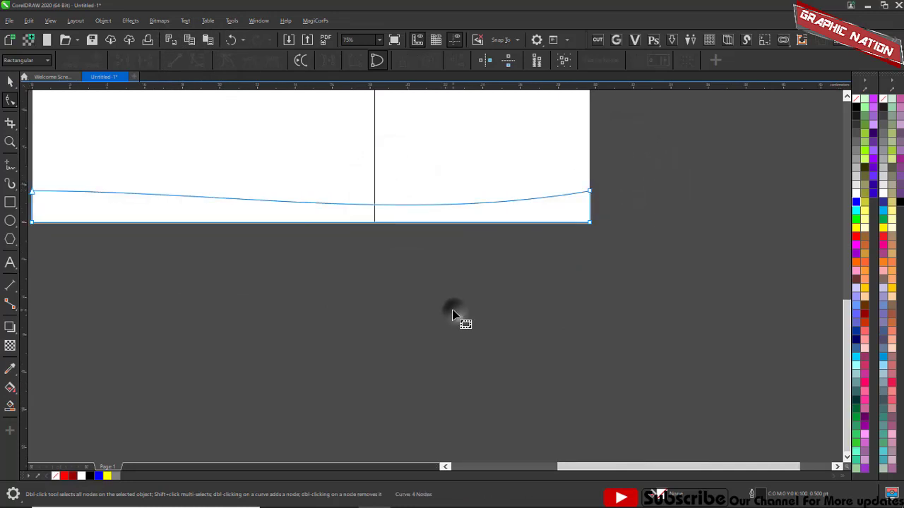
# Step: Fill the curved bottom strip with solid orange
pyautogui.scroll(-1, 452, 310)
pyautogui.press('space')
pyautogui.scroll(1, 459, 290)
pyautogui.click(856, 264)
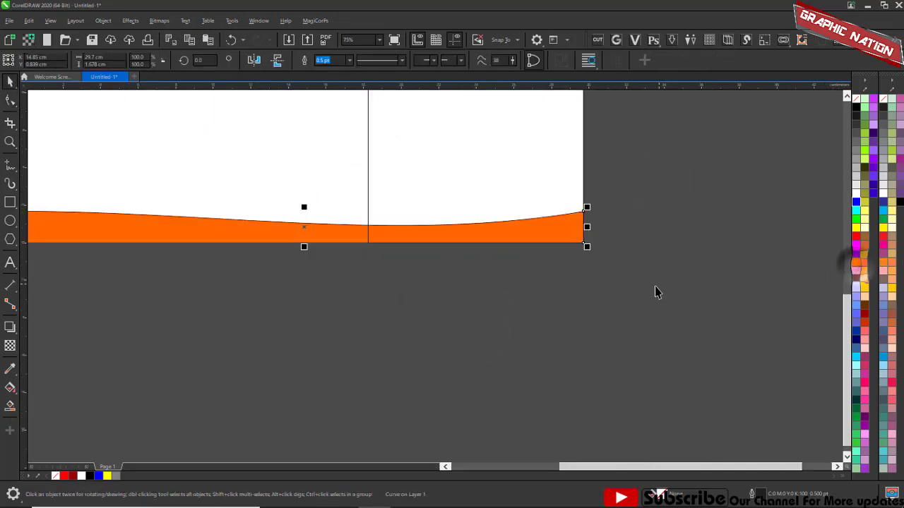
pyautogui.click(656, 285)
# Step: Shorten the right-hand column from below to about 11.7 cm high, ending level with the orange strip's upper corner
pyautogui.scroll(-1, 583, 291)
pyautogui.click(467, 163)
pyautogui.click(502, 176)
pyautogui.scroll(1, 556, 177)
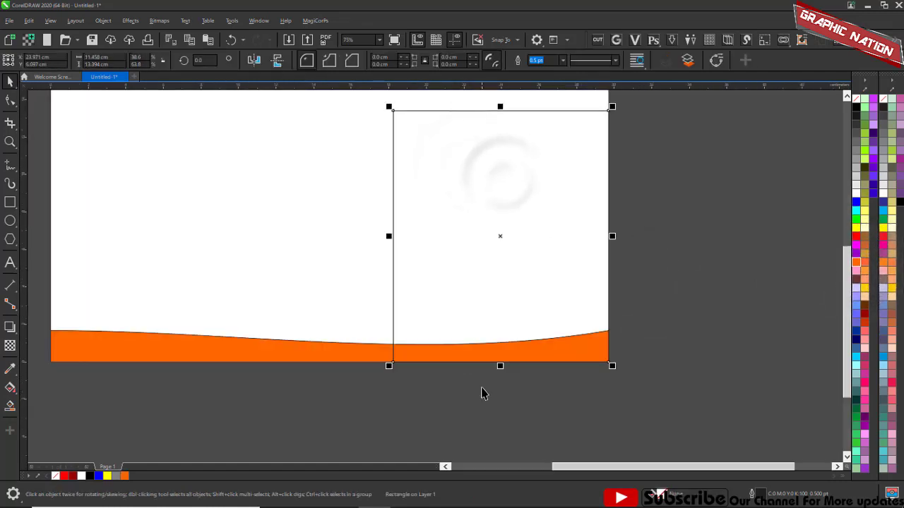
pyautogui.moveTo(500, 367); pyautogui.dragTo(510, 332)
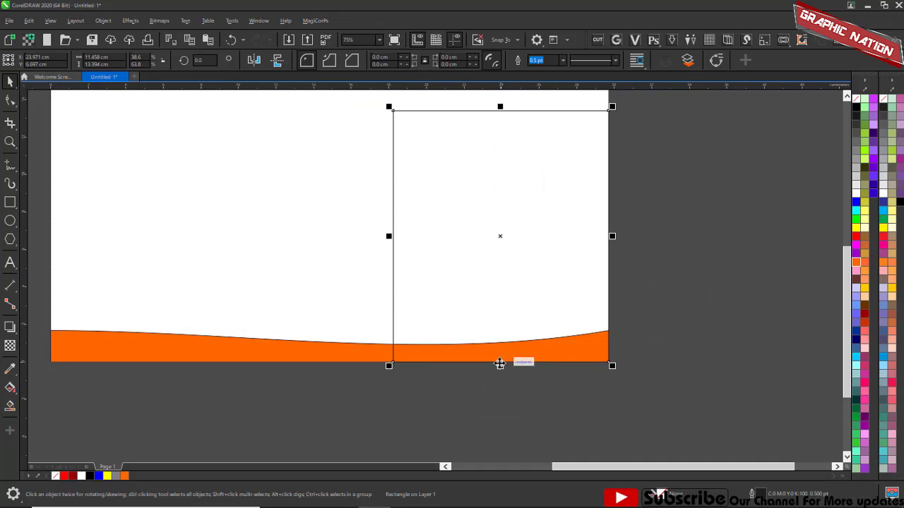
pyautogui.moveTo(500, 365); pyautogui.dragTo(503, 335)
pyautogui.scroll(-1, 515, 216)
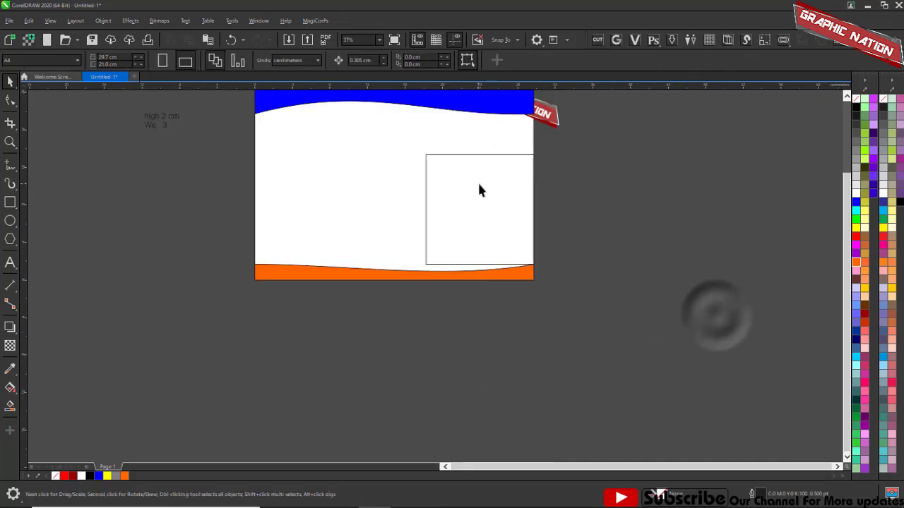
# Step: Convert the right-hand box to curves, keeping its rectangular shape
pyautogui.scroll(1, 483, 170)
pyautogui.press('F10')
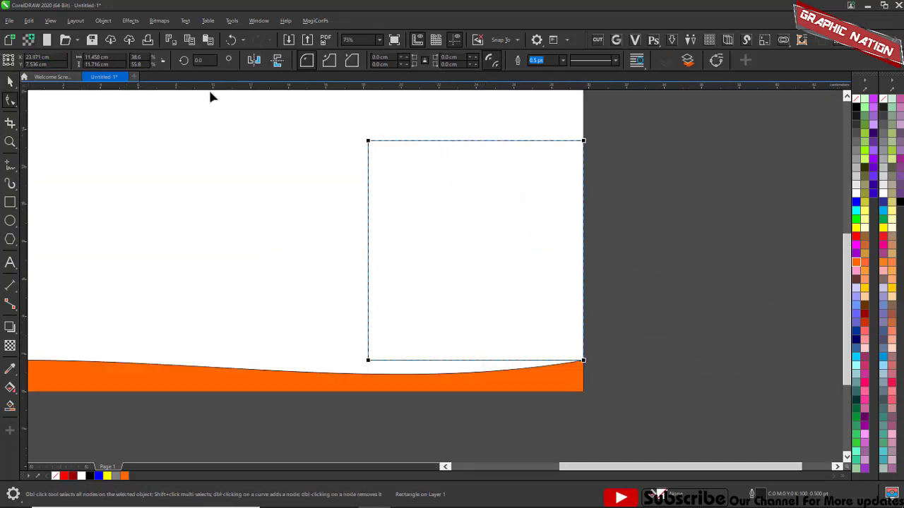
pyautogui.click(717, 61)
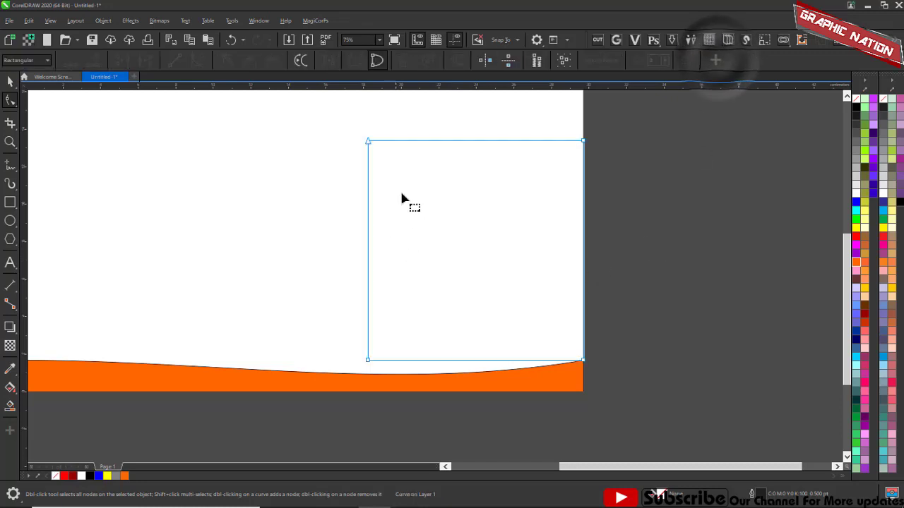
pyautogui.moveTo(329, 112); pyautogui.dragTo(630, 432)
pyautogui.click(612, 274)
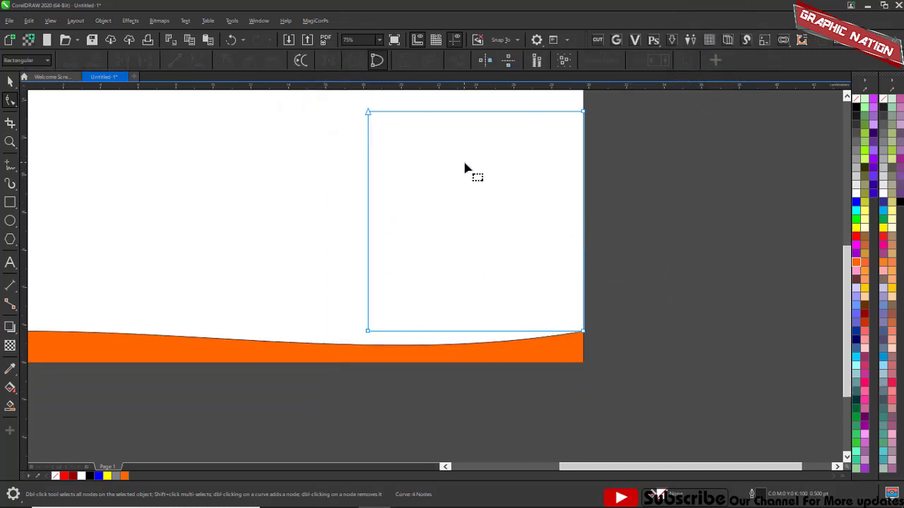
pyautogui.press('space')
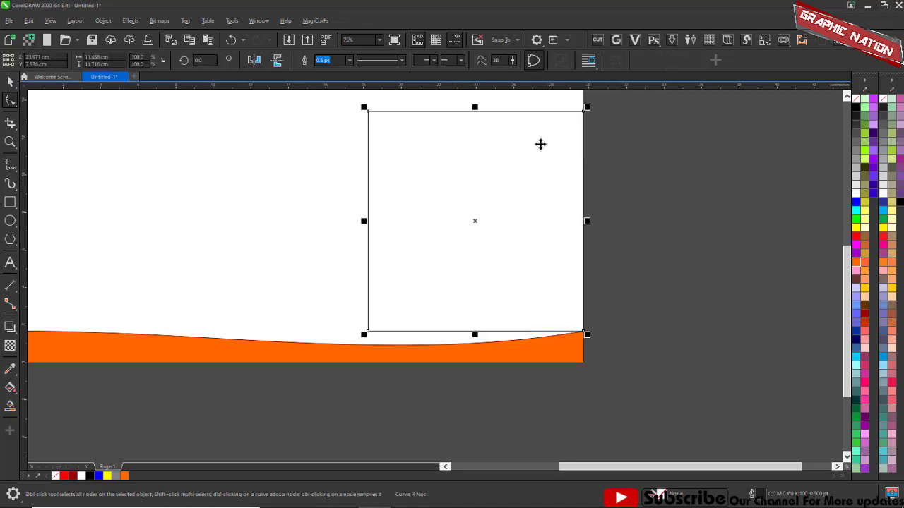
# Step: Make a centred inset copy of the right-hand box, about 11 cm wide and 11.2 cm high
pyautogui.moveTo(589, 108); pyautogui.dragTo(585, 114)
pyautogui.rightClick(585, 114)
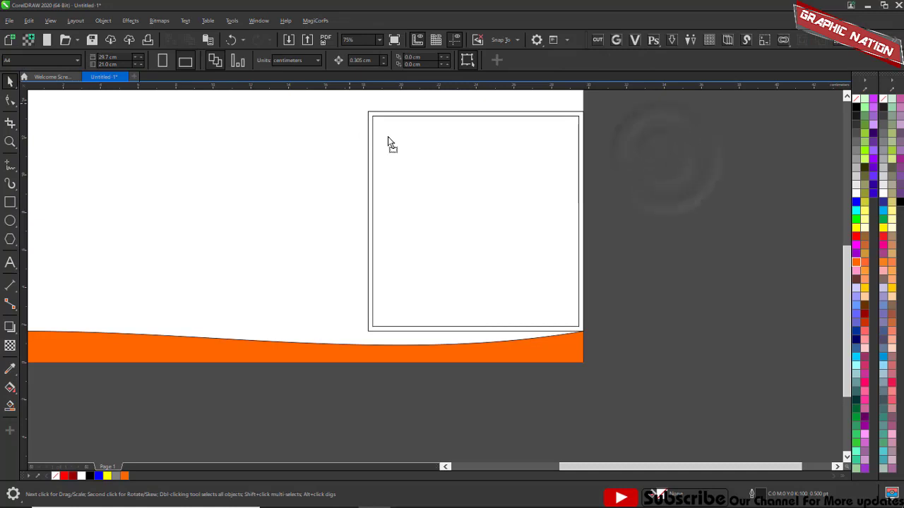
pyautogui.moveTo(351, 103); pyautogui.dragTo(610, 320)
pyautogui.scroll(-1, 497, 203)
pyautogui.hotkey('ctrl', 'z')
pyautogui.click(758, 258)
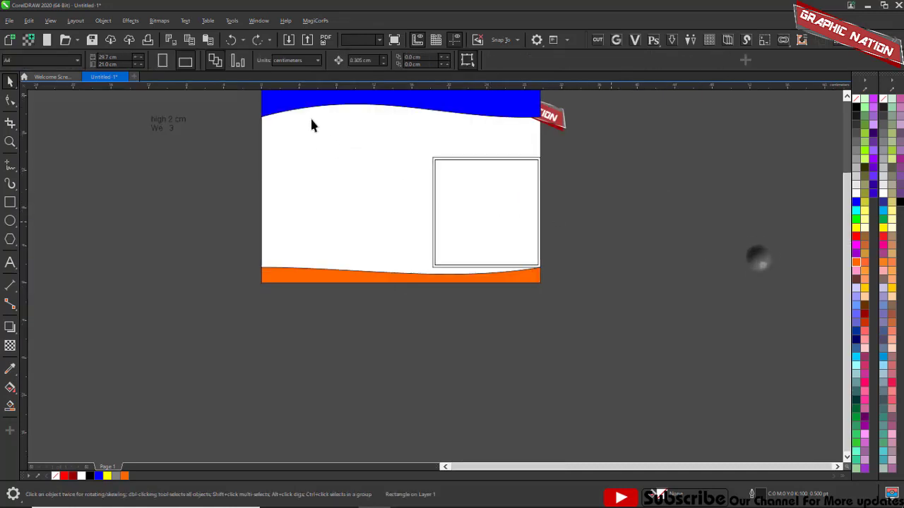
# Step: Try a narrower copy of the inner box along its right edge, and undo it
pyautogui.scroll(1, 403, 144)
pyautogui.click(506, 175)
pyautogui.scroll(-1, 510, 168)
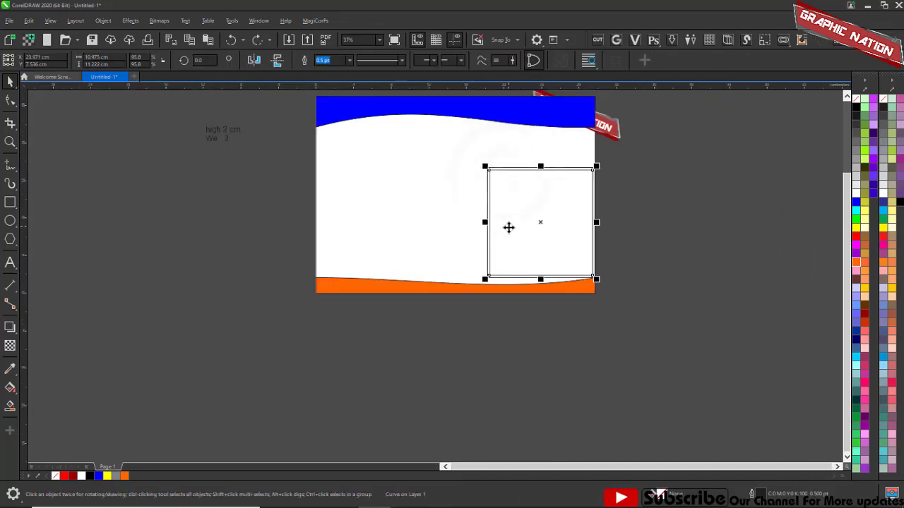
pyautogui.scroll(1, 510, 227)
pyautogui.moveTo(466, 217); pyautogui.dragTo(549, 206)
pyautogui.click(750, 234)
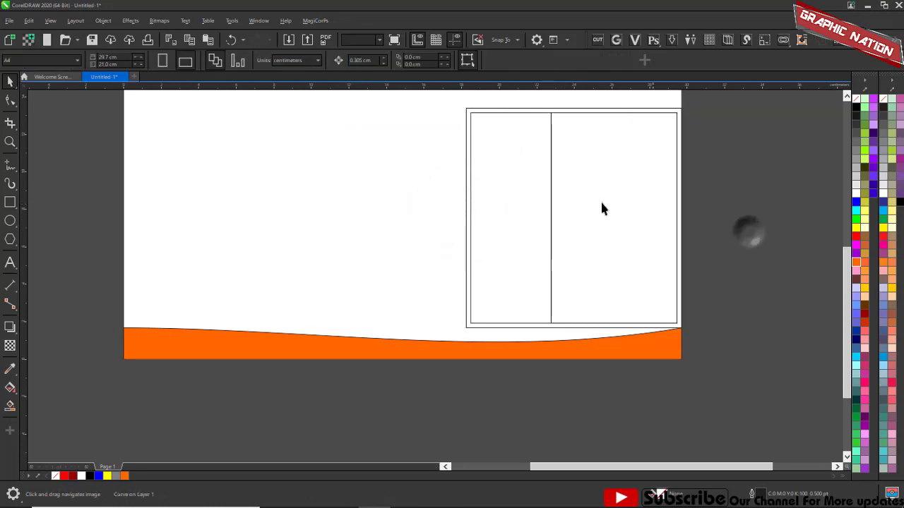
pyautogui.scroll(-1, 565, 185)
pyautogui.scroll(1, 593, 186)
pyautogui.click(721, 147)
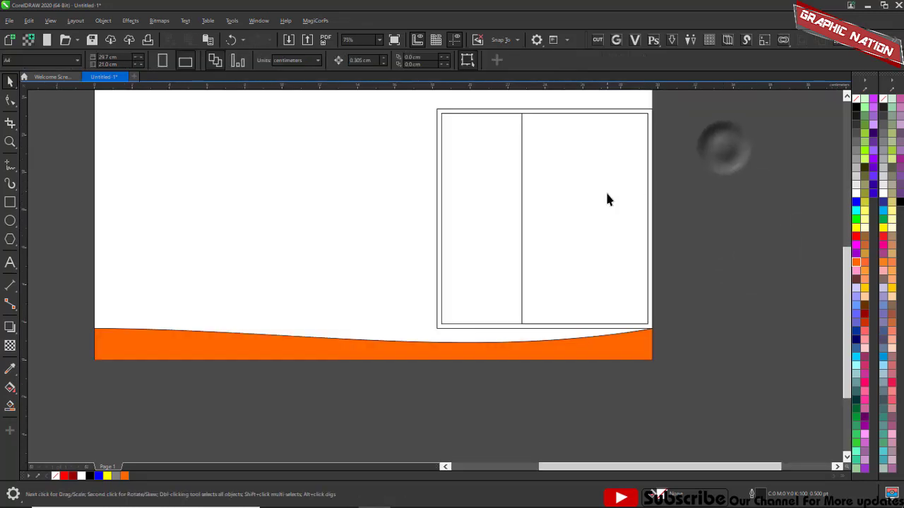
pyautogui.click(600, 182)
pyautogui.hotkey('ctrl', 'z')
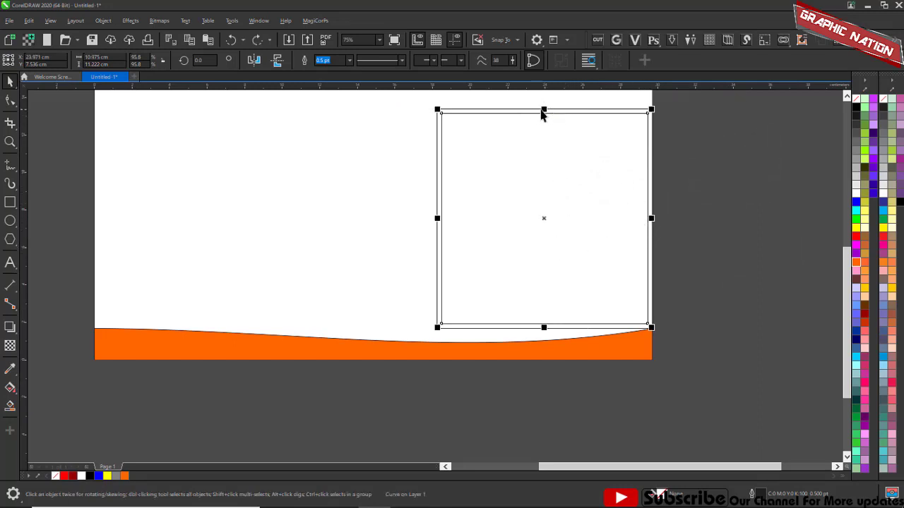
# Step: Divide the inner box into a three-by-three grid using two centred copies, one squeezed to a horizontal band and one to a vertical band
pyautogui.moveTo(543, 111); pyautogui.dragTo(561, 180)
pyautogui.rightClick(560, 179)
pyautogui.click(701, 198)
pyautogui.click(537, 139)
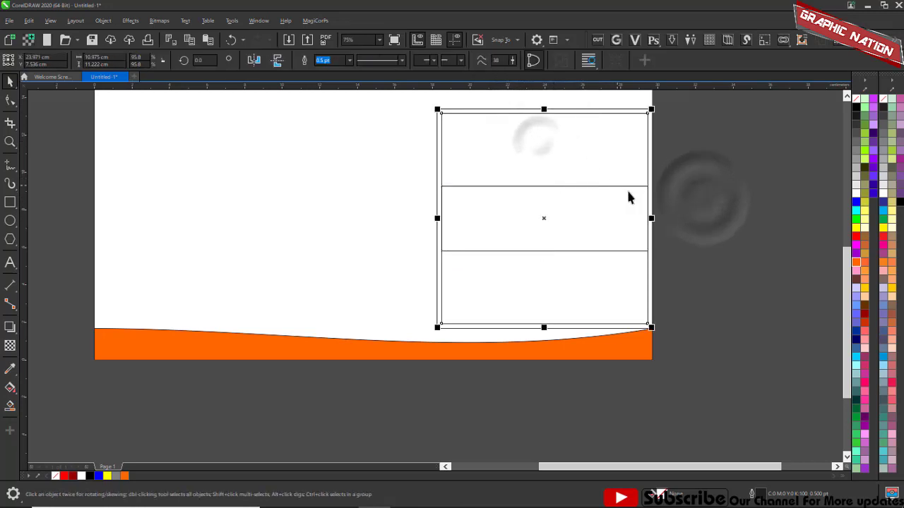
pyautogui.moveTo(651, 218); pyautogui.dragTo(582, 227)
pyautogui.rightClick(582, 227)
pyautogui.click(615, 213)
pyautogui.scroll(-1, 299, 127)
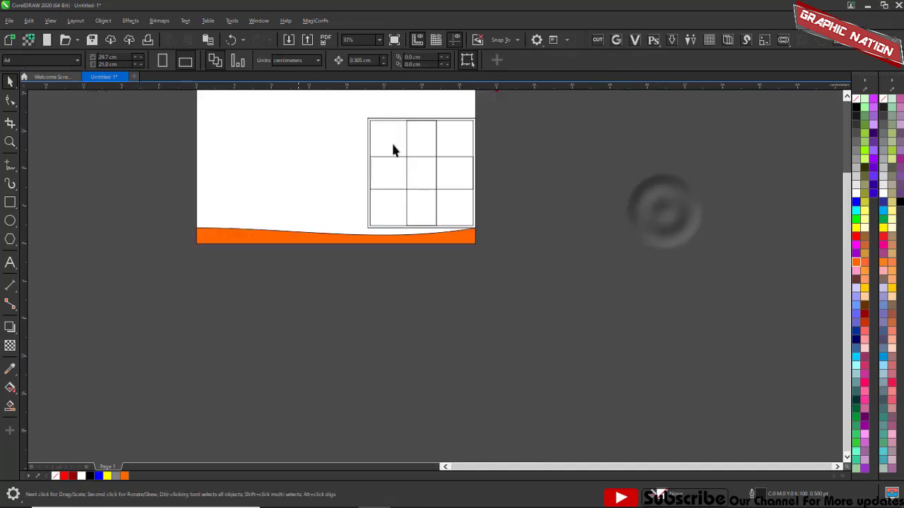
# Step: Dimension the height of the grid's upper-left cell with the Parallel Dimension tool
pyautogui.scroll(2, 452, 141)
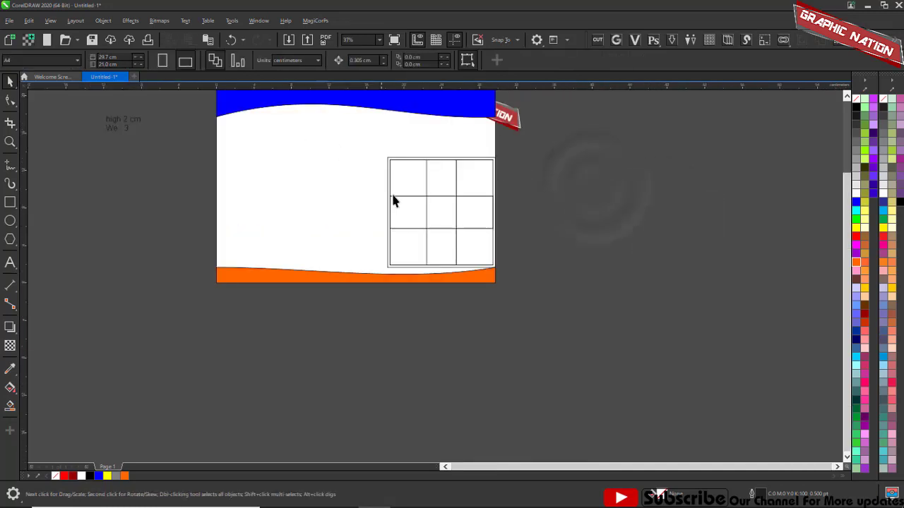
pyautogui.scroll(2, 404, 185)
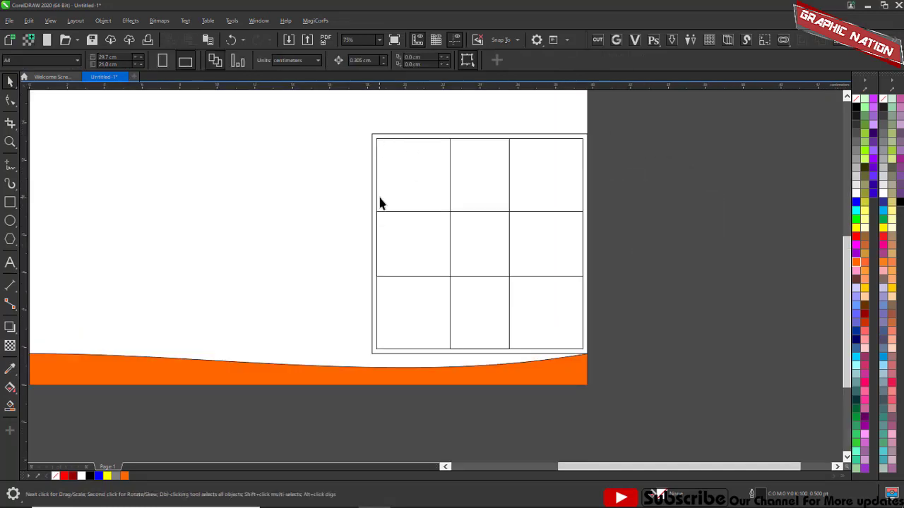
pyautogui.scroll(2, 391, 190)
pyautogui.scroll(-1, 471, 288)
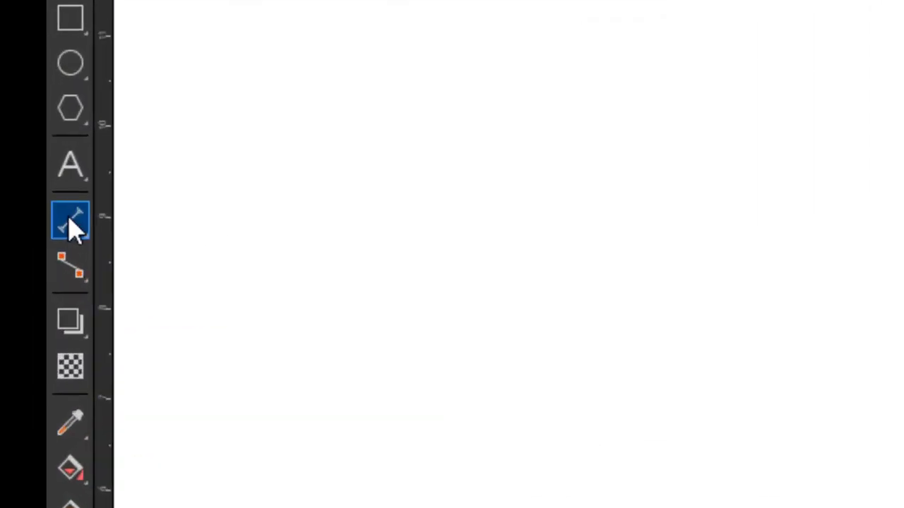
pyautogui.click(69, 219)
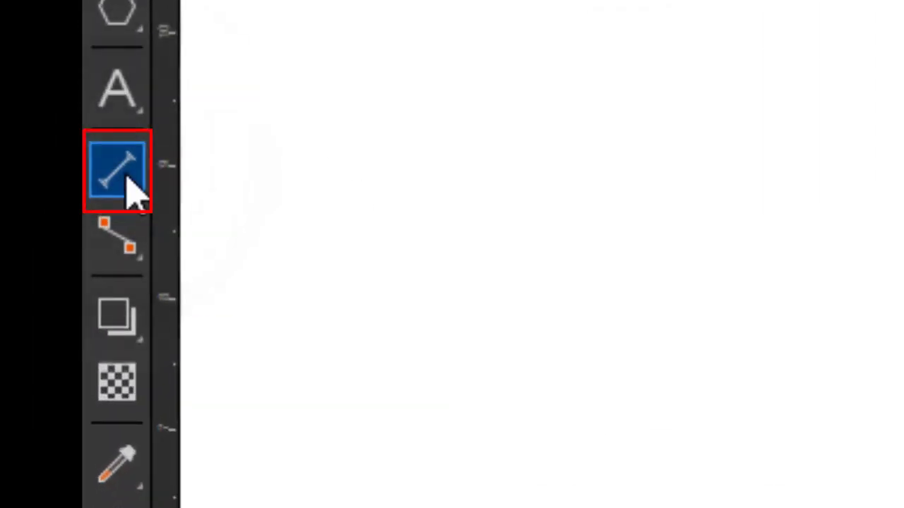
pyautogui.click(76, 224)
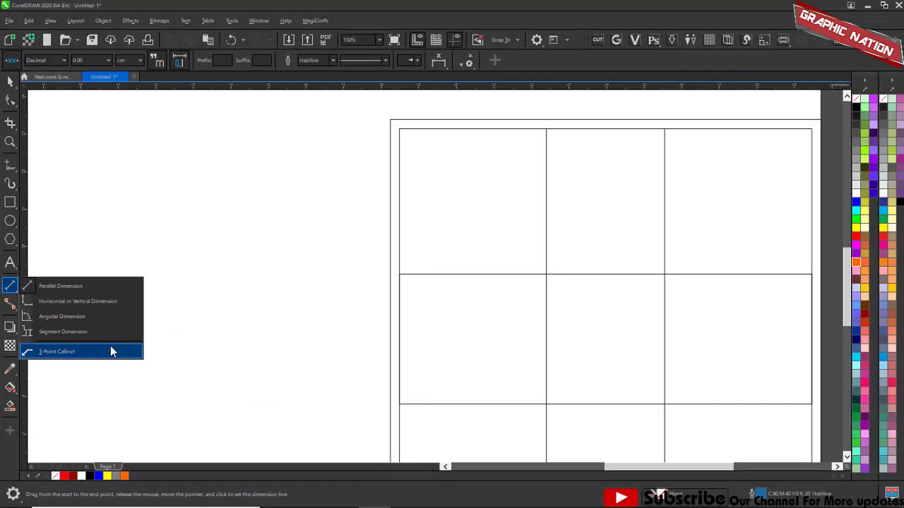
pyautogui.click(109, 291)
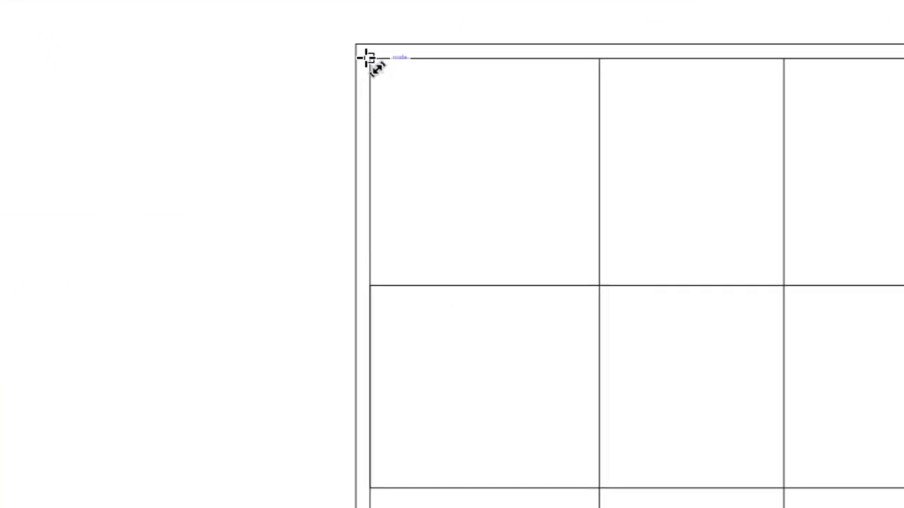
pyautogui.click(373, 57)
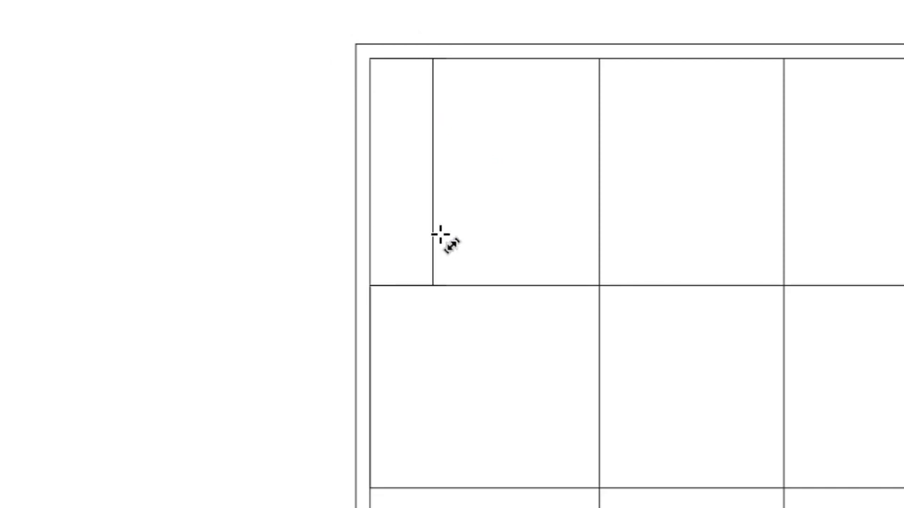
pyautogui.click(476, 230)
pyautogui.scroll(1, 512, 138)
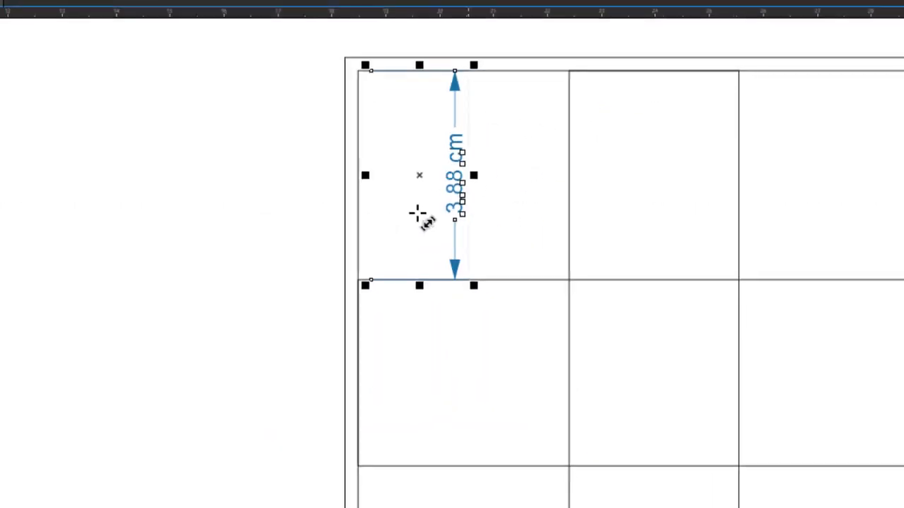
pyautogui.press('space')
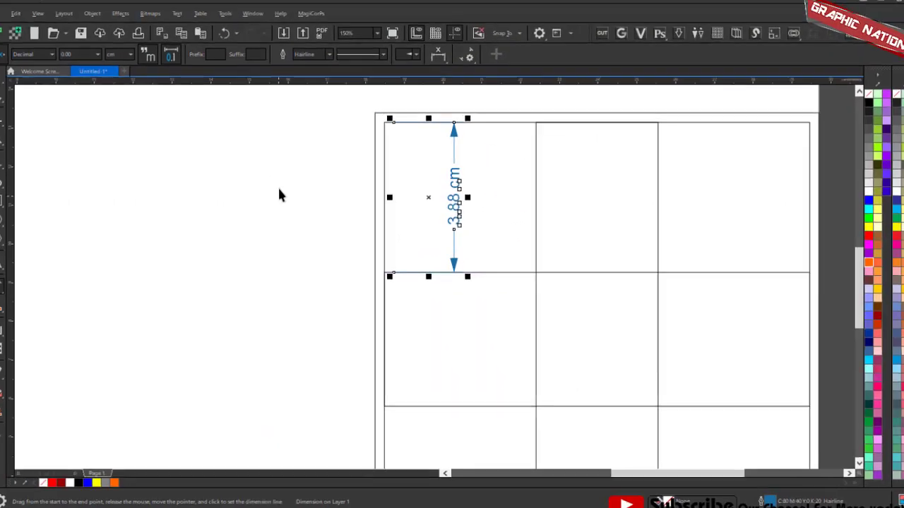
pyautogui.scroll(-2, 247, 114)
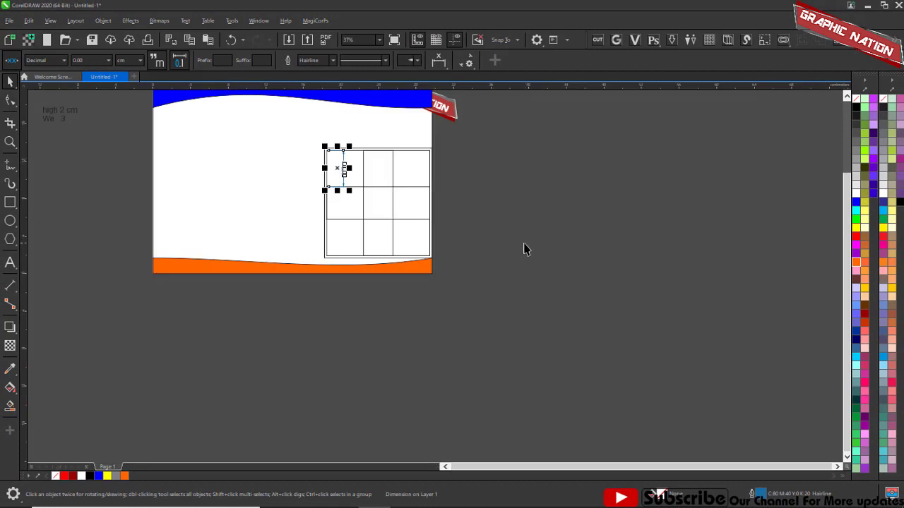
pyautogui.click(524, 249)
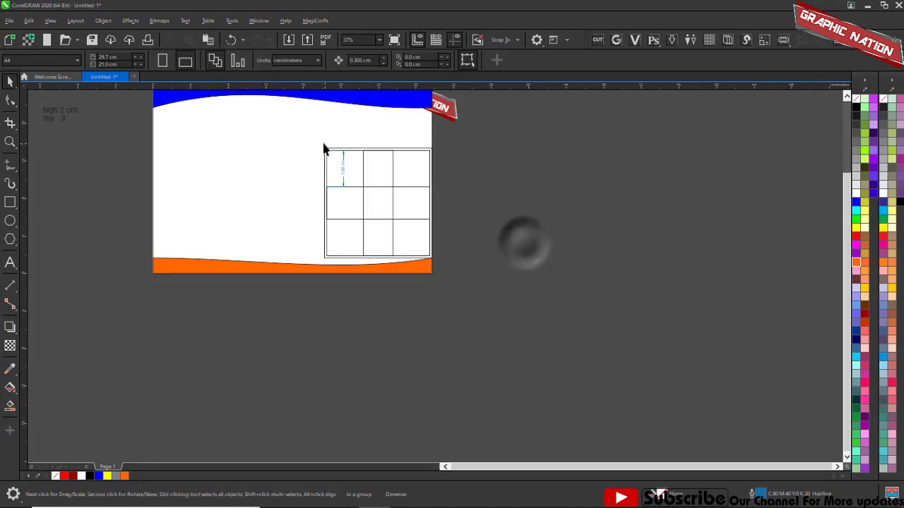
# Step: Switch the drawing units to inches and delete the height dimension in the grid's upper-left cell
pyautogui.scroll(2, 323, 145)
pyautogui.click(315, 62)
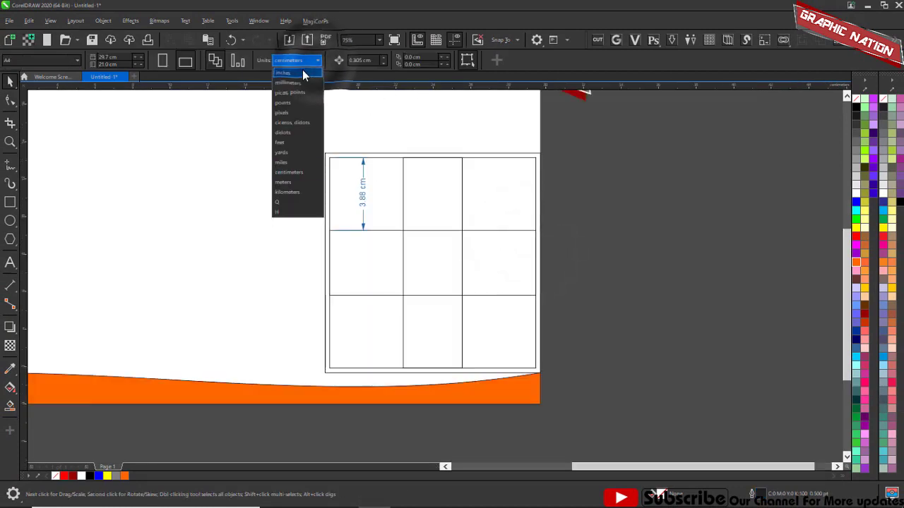
pyautogui.click(303, 70)
pyautogui.click(578, 208)
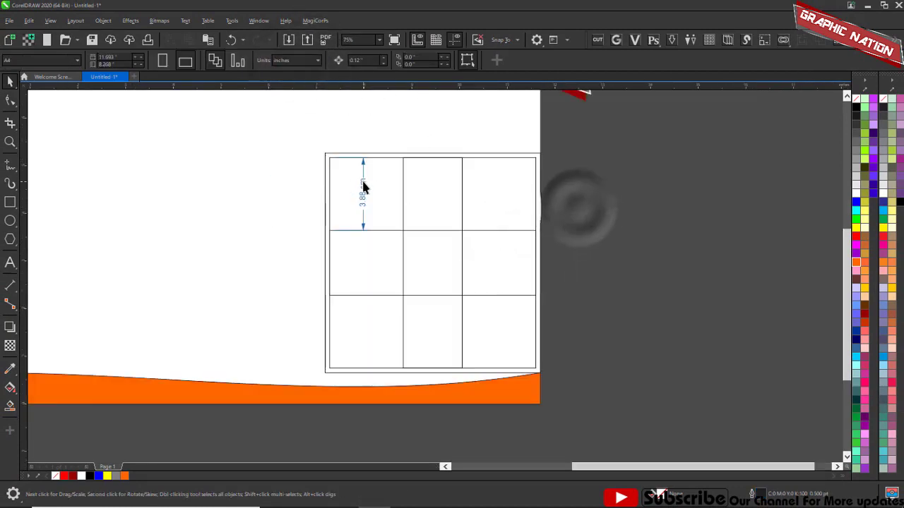
pyautogui.click(364, 182)
pyautogui.scroll(1, 368, 180)
pyautogui.press('Delete')
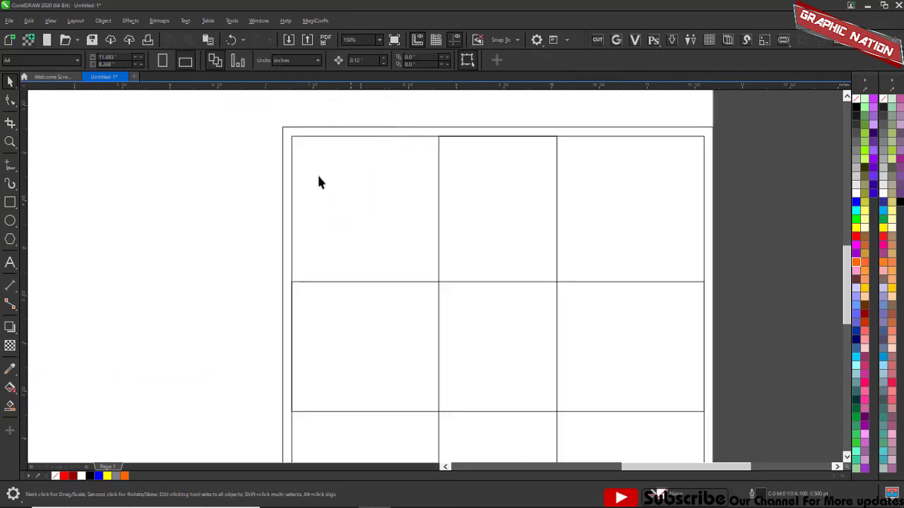
# Step: Dimension the upper-left cell's height in inches between points picked near its left edge
pyautogui.click(14, 286)
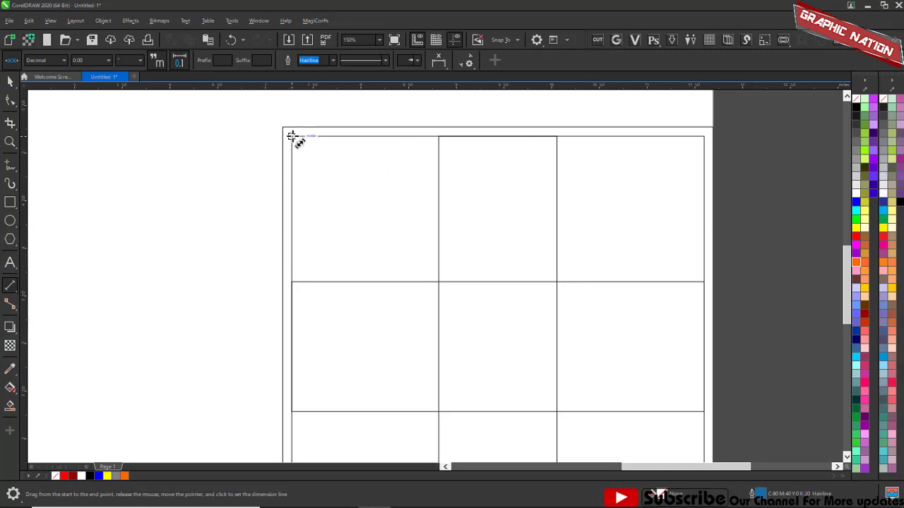
pyautogui.moveTo(301, 221); pyautogui.dragTo(290, 279)
pyautogui.click(341, 240)
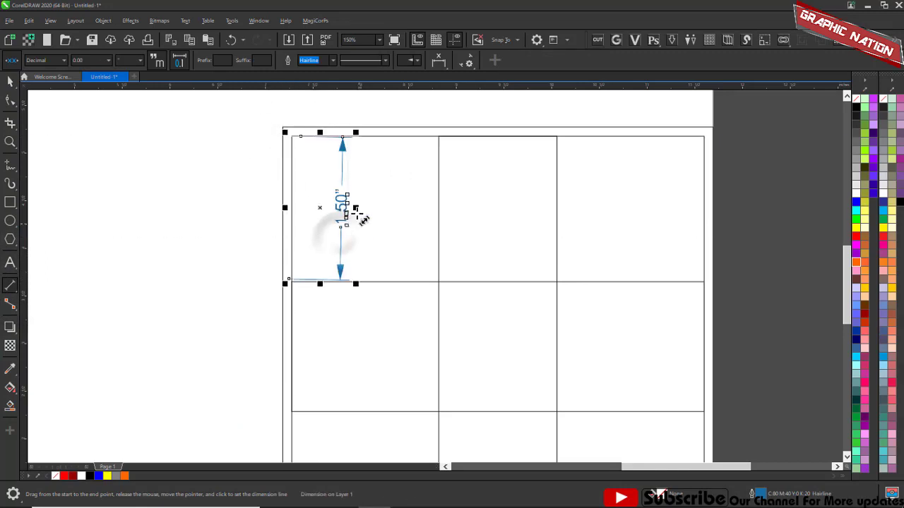
pyautogui.scroll(2, 347, 205)
pyautogui.scroll(-2, 403, 202)
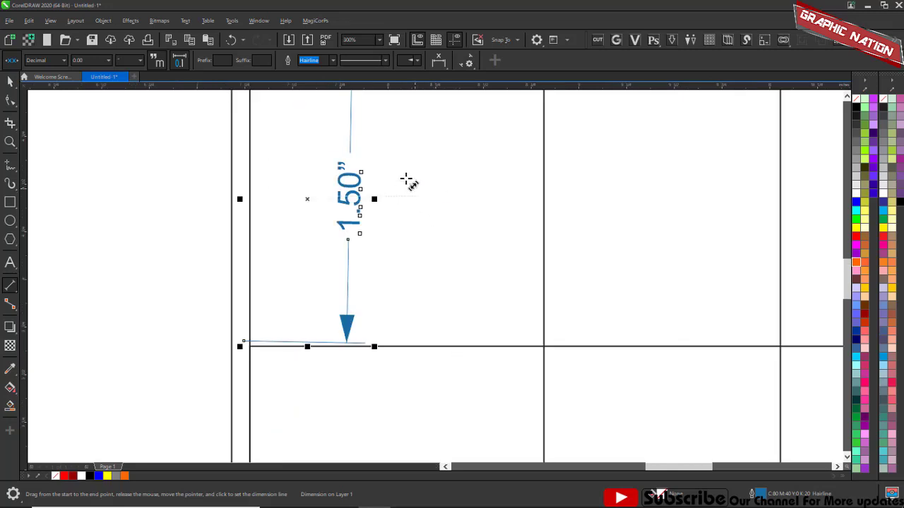
pyautogui.scroll(-2, 406, 179)
pyautogui.press('space')
pyautogui.click(772, 241)
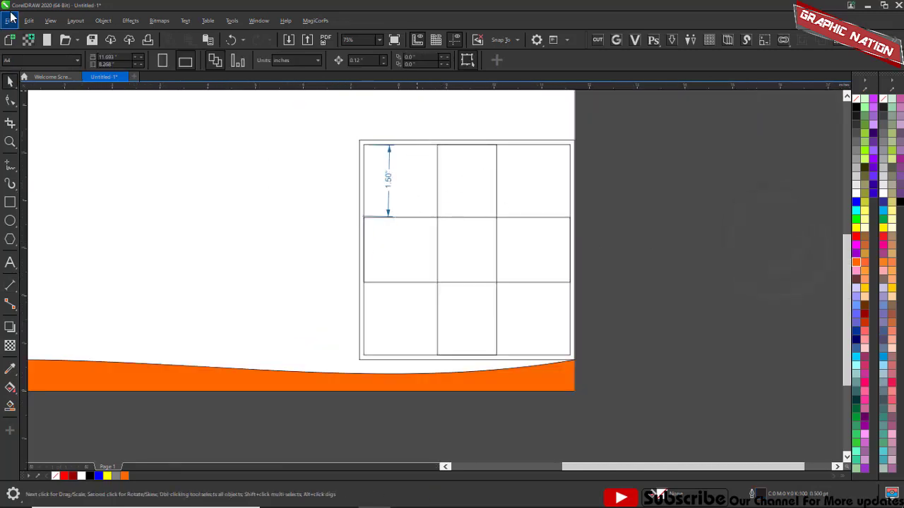
# Step: Look over the view options and the Snap To choices
pyautogui.click(51, 20)
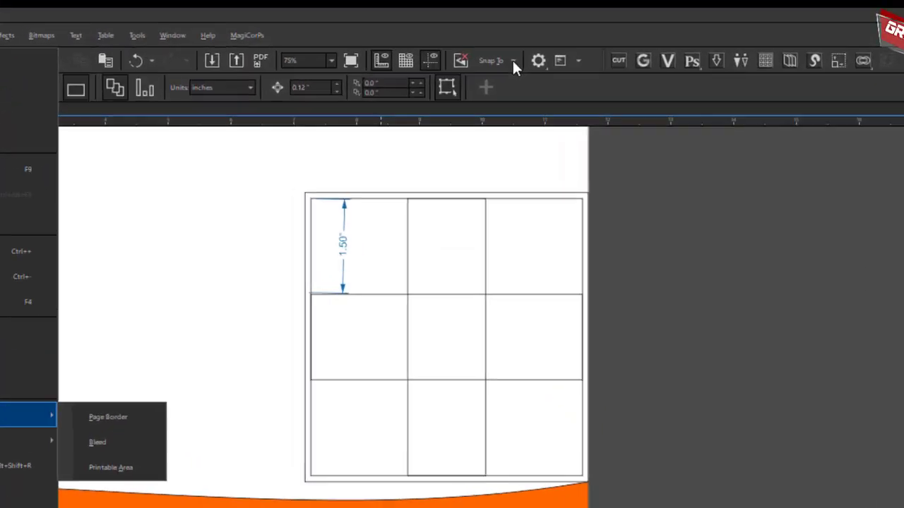
pyautogui.click(517, 40)
pyautogui.click(758, 382)
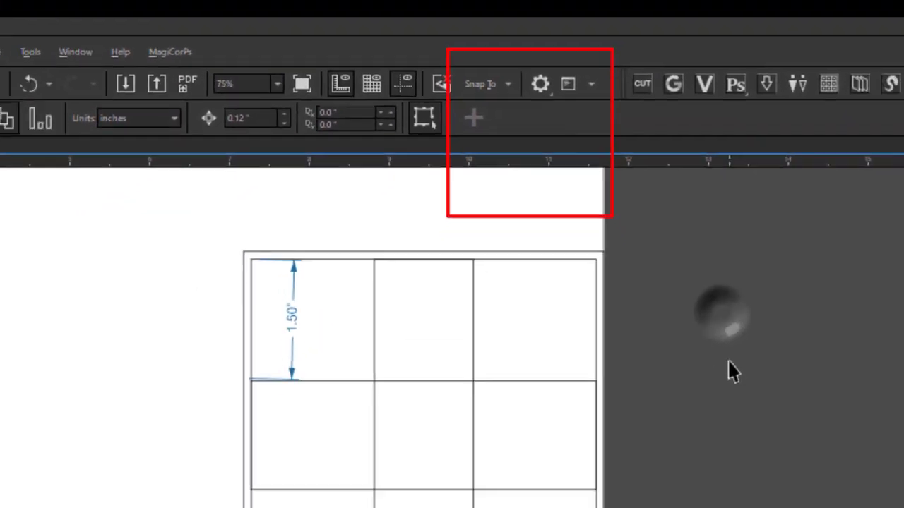
# Step: Check how the slanted height dimension's lower end lines up with the cell edge, and delete the dimension
pyautogui.scroll(2, 299, 385)
pyautogui.scroll(-1, 346, 351)
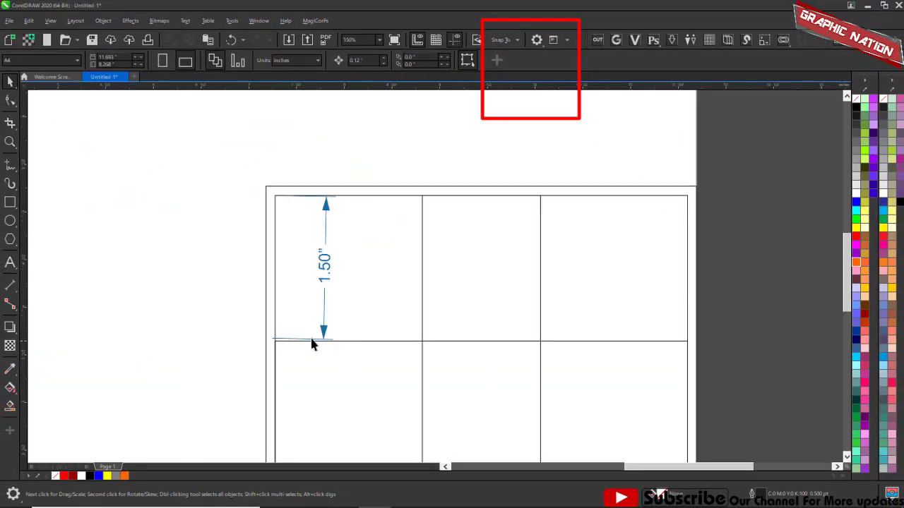
pyautogui.scroll(4, 311, 345)
pyautogui.scroll(1, 196, 346)
pyautogui.scroll(-1, 200, 325)
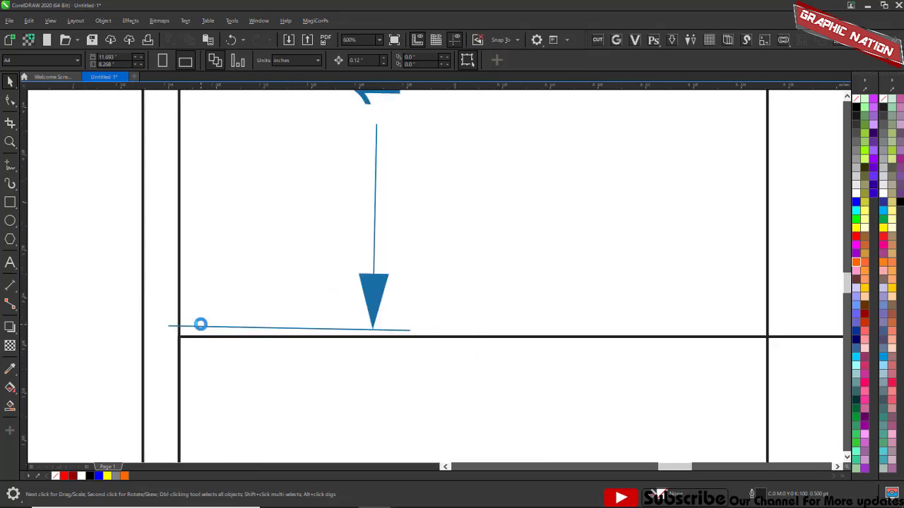
pyautogui.scroll(-1, 293, 361)
pyautogui.click(339, 229)
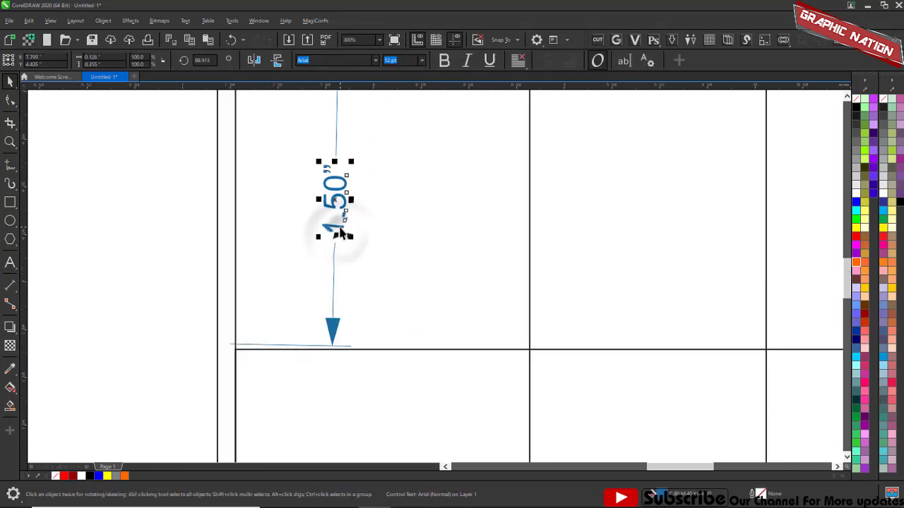
pyautogui.press('Delete')
pyautogui.scroll(-2, 367, 246)
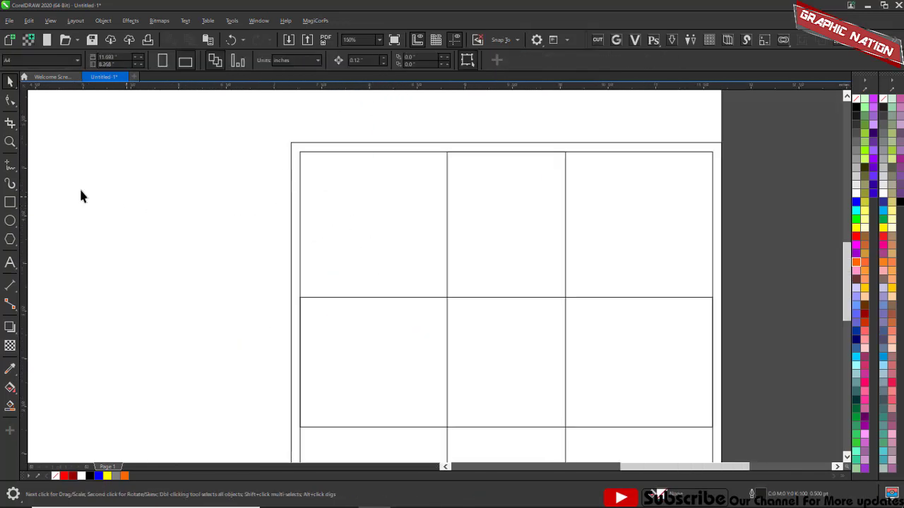
# Step: Add a parallel dimension for the upper-left cell's height, snapped perpendicularly from its top edge to its bottom edge, and inspect its ends
pyautogui.click(9, 286)
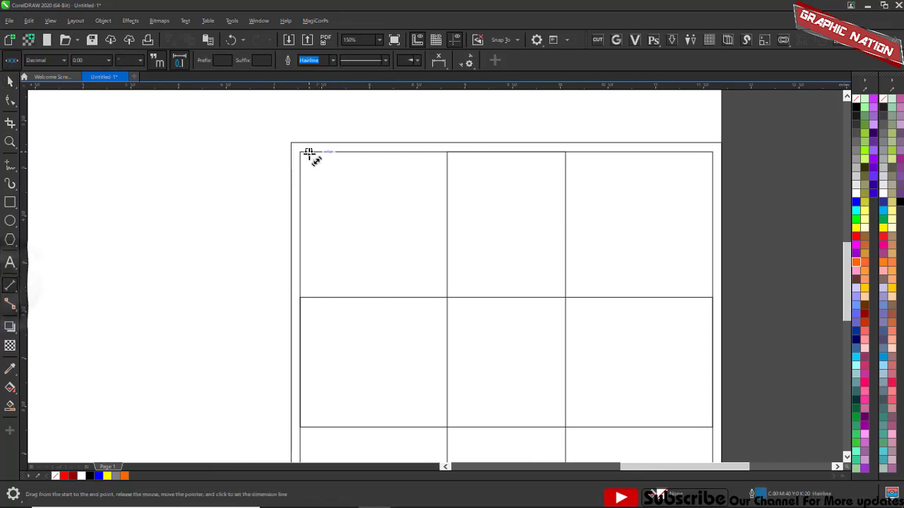
pyautogui.moveTo(309, 153); pyautogui.dragTo(309, 299)
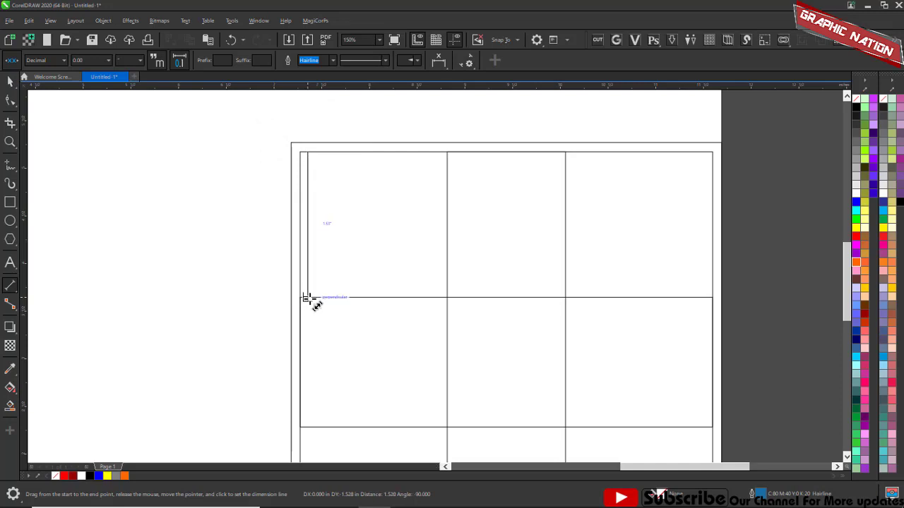
pyautogui.click(366, 227)
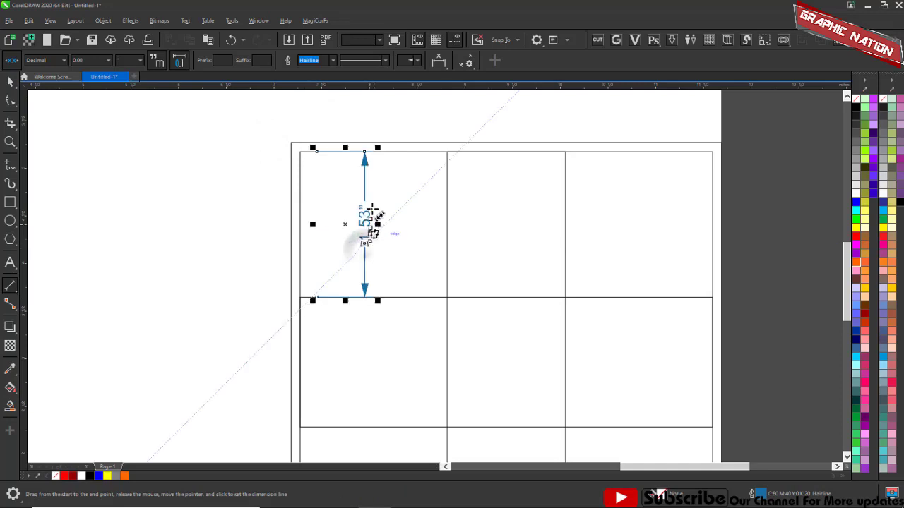
pyautogui.scroll(2, 371, 208)
pyautogui.scroll(-1, 388, 210)
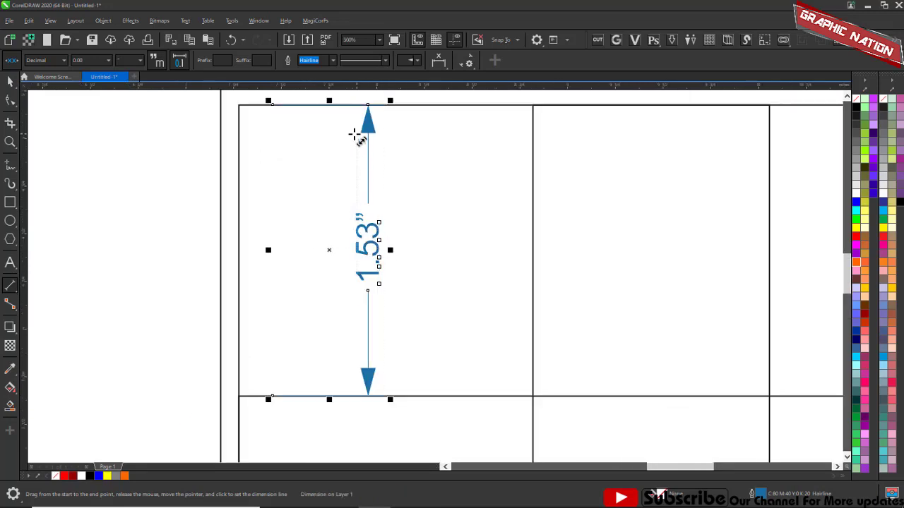
pyautogui.scroll(2, 374, 104)
pyautogui.scroll(1, 397, 111)
pyautogui.scroll(-3, 403, 112)
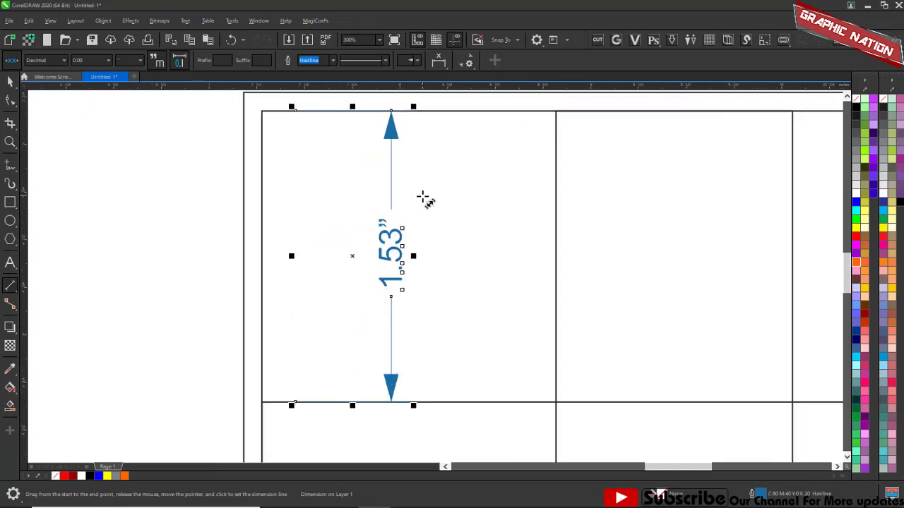
# Step: Add a parallel dimension for the upper-left cell's width, snapped perpendicularly between its side edges, and inspect its alignment
pyautogui.scroll(-2, 379, 121)
pyautogui.scroll(1, 385, 151)
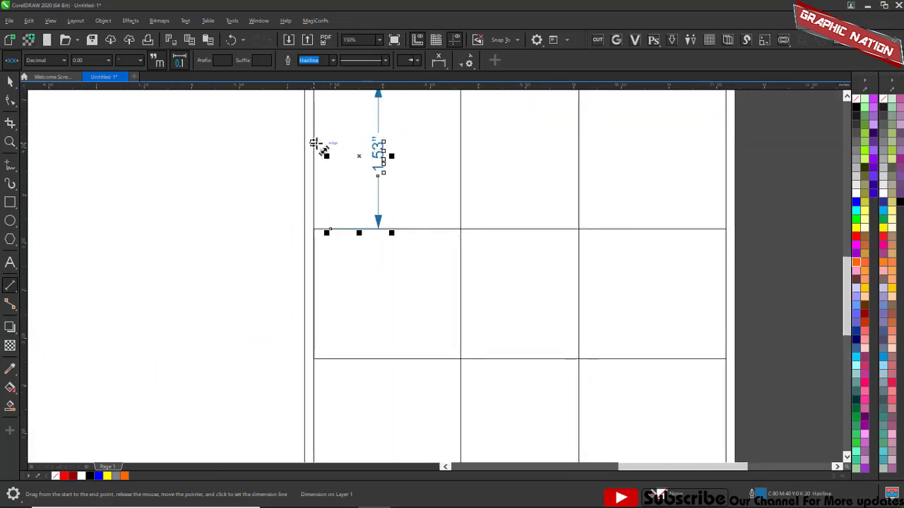
pyautogui.moveTo(379, 152); pyautogui.dragTo(459, 145)
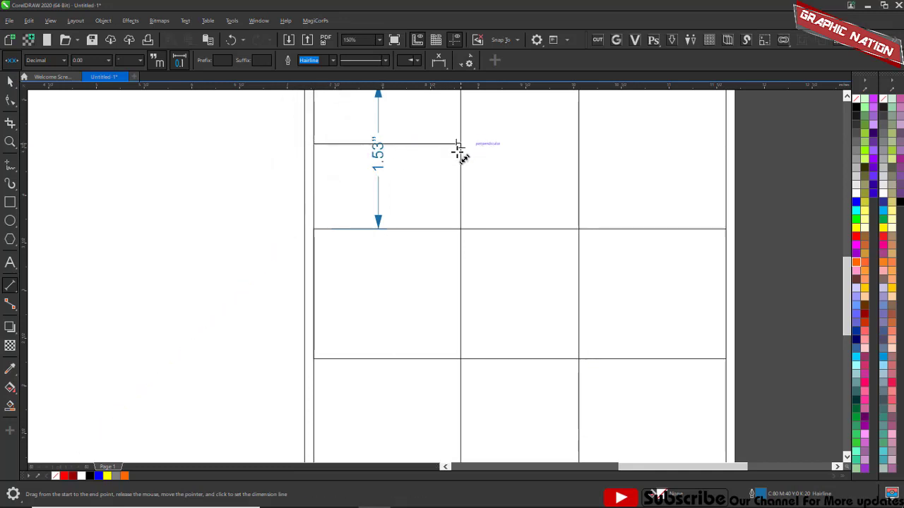
pyautogui.click(426, 192)
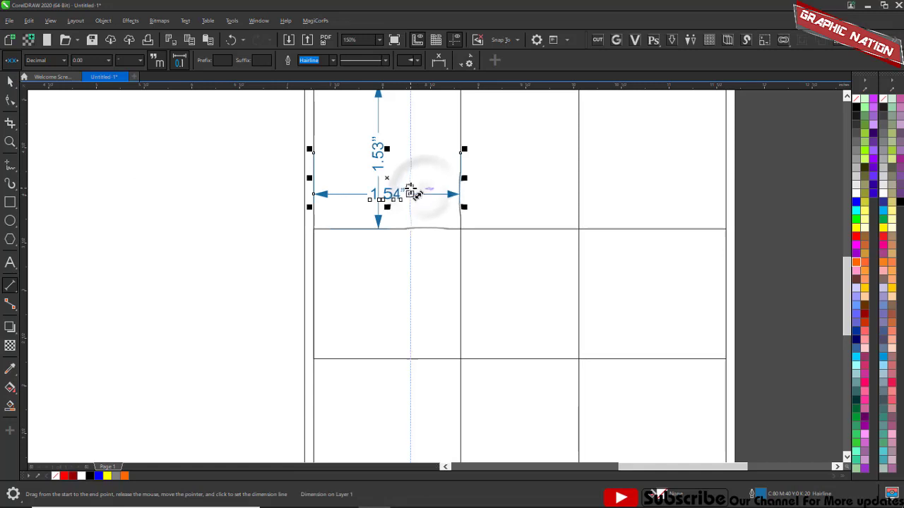
pyautogui.scroll(1, 409, 189)
pyautogui.scroll(3, 416, 185)
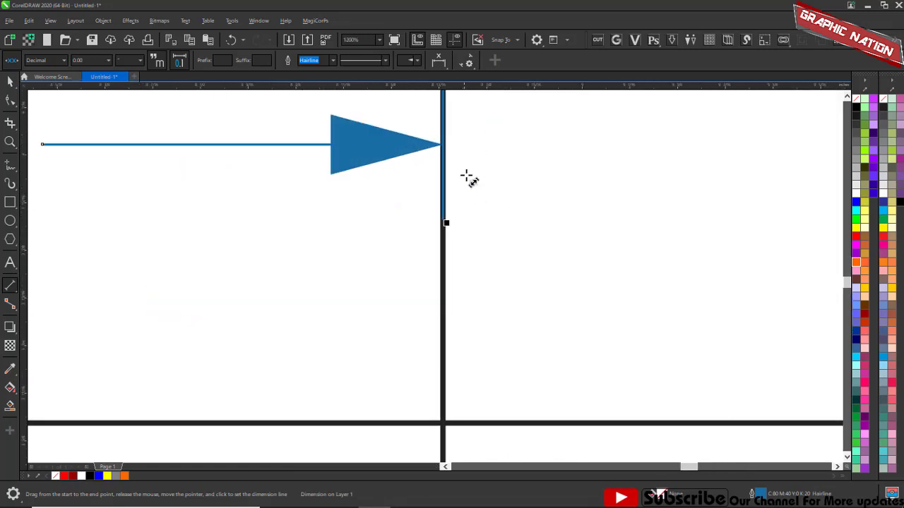
pyautogui.scroll(-6, 468, 177)
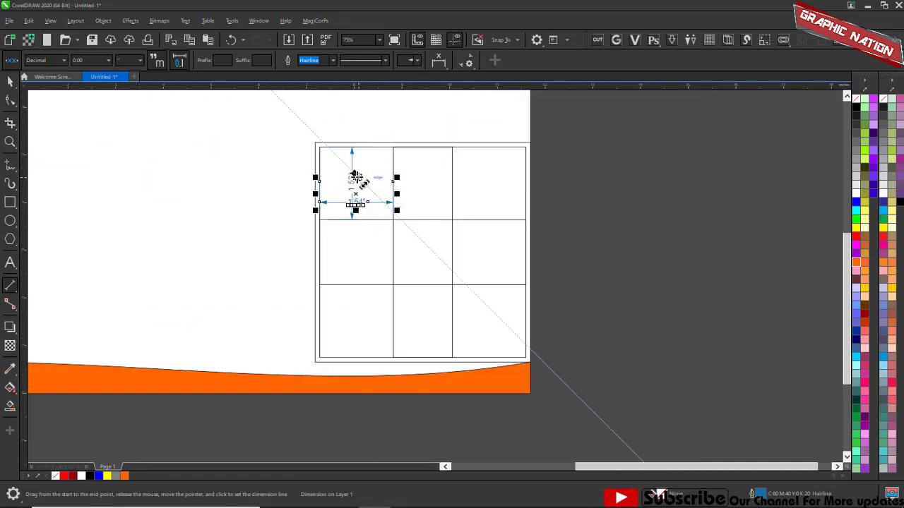
pyautogui.scroll(1, 354, 202)
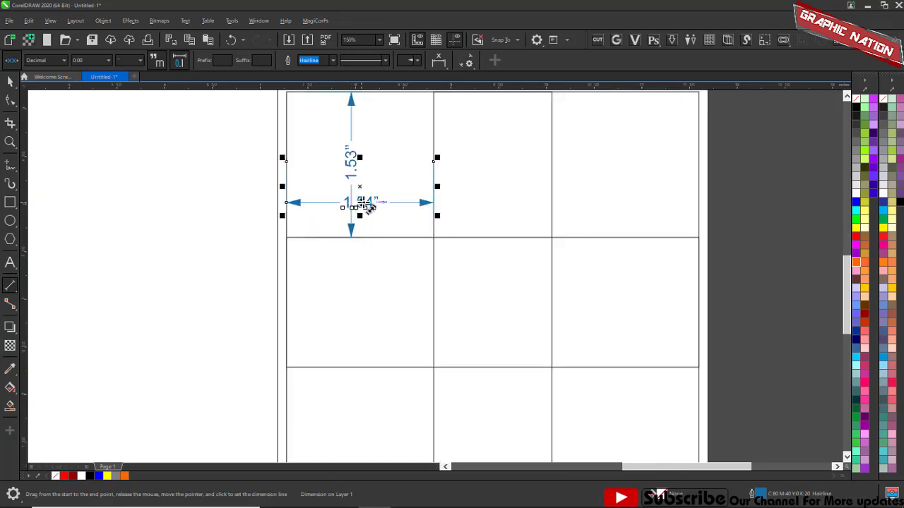
# Step: Delete the width dimension and the height dimension from the upper-left cell
pyautogui.press('Delete')
pyautogui.press('space')
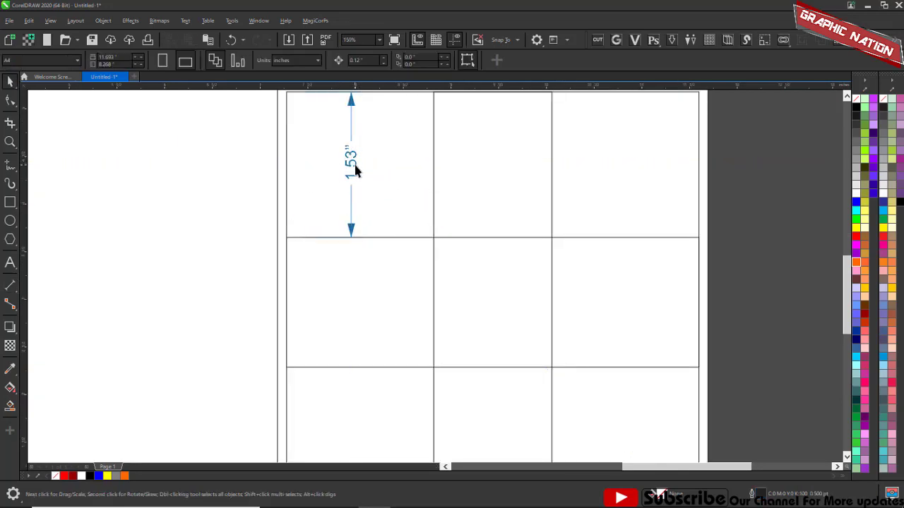
pyautogui.click(355, 170)
pyautogui.press('space')
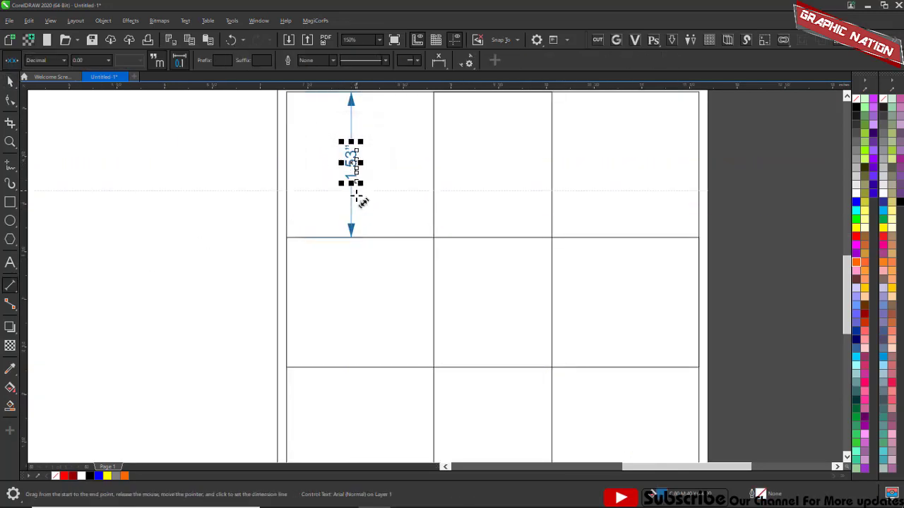
pyautogui.press('Delete')
pyautogui.press('space')
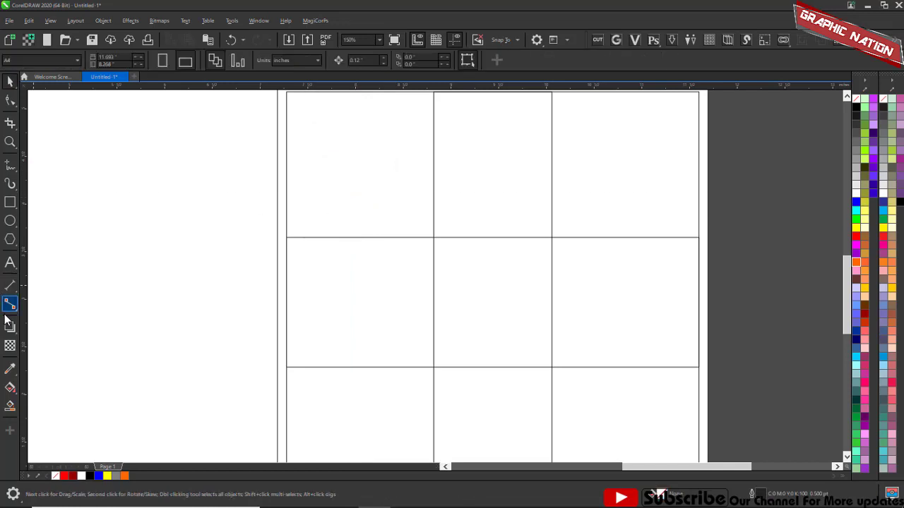
# Step: Look over the available dimension tools, try Horizontal or Vertical Dimension, and return to Parallel Dimension
pyautogui.click(12, 293)
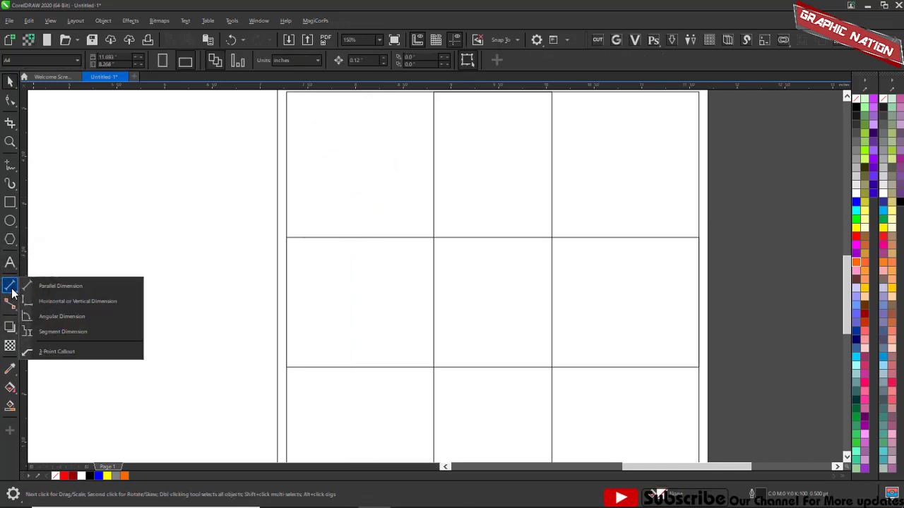
pyautogui.click(12, 293)
pyautogui.click(10, 289)
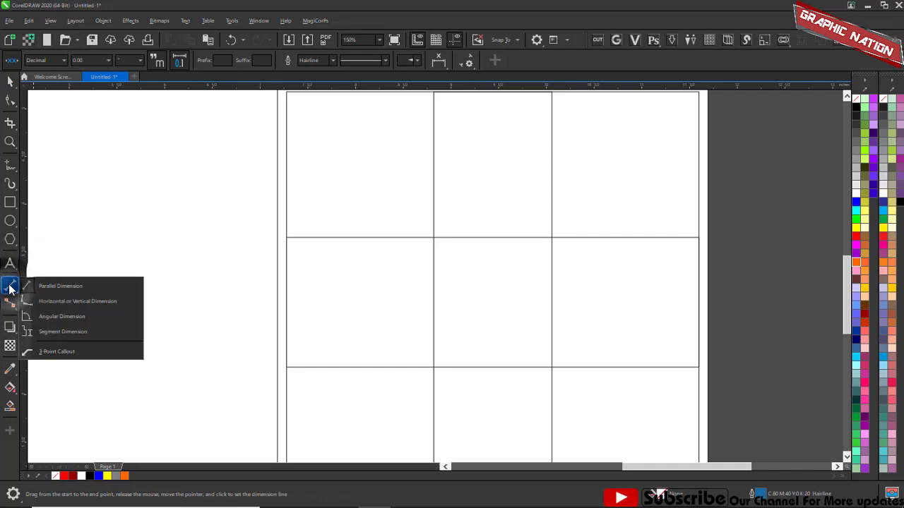
pyautogui.click(77, 302)
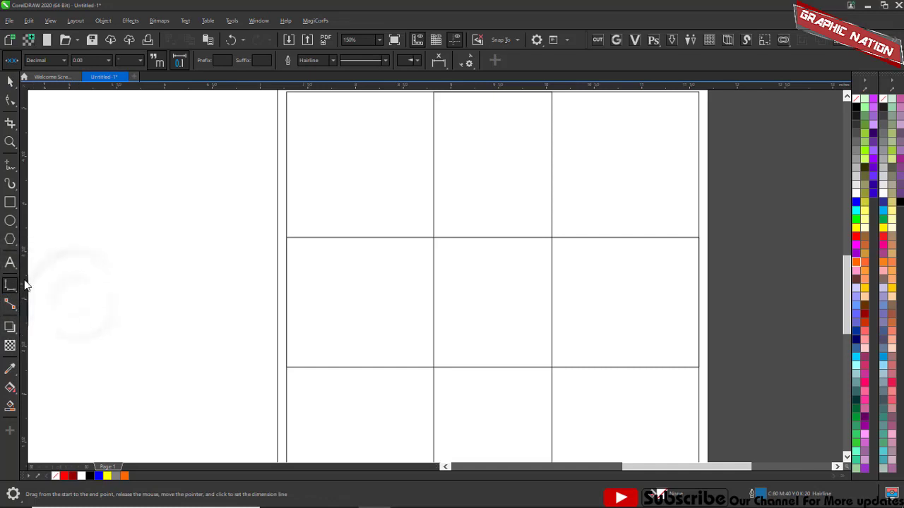
pyautogui.click(16, 290)
pyautogui.click(63, 286)
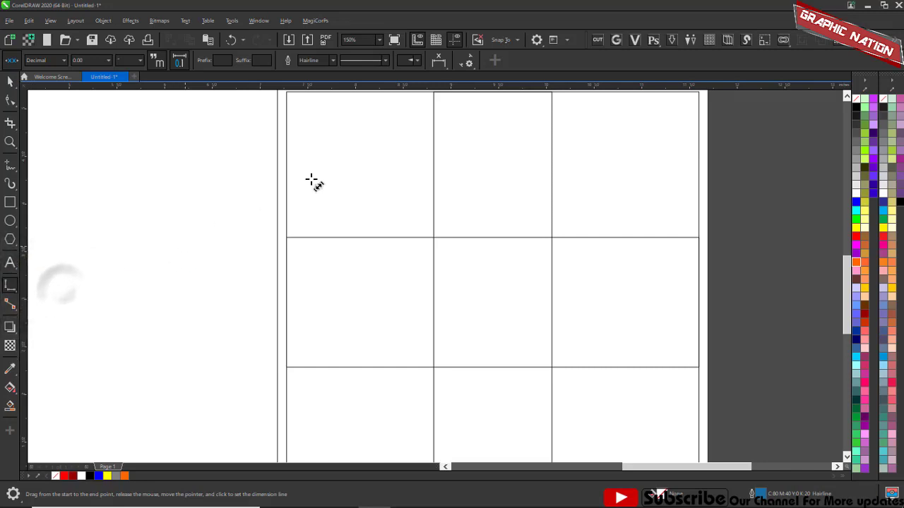
# Step: Add a parallel dimension along the upper-left cell's left edge, from corner to corner, with its line inside the cell
pyautogui.click(40, 62)
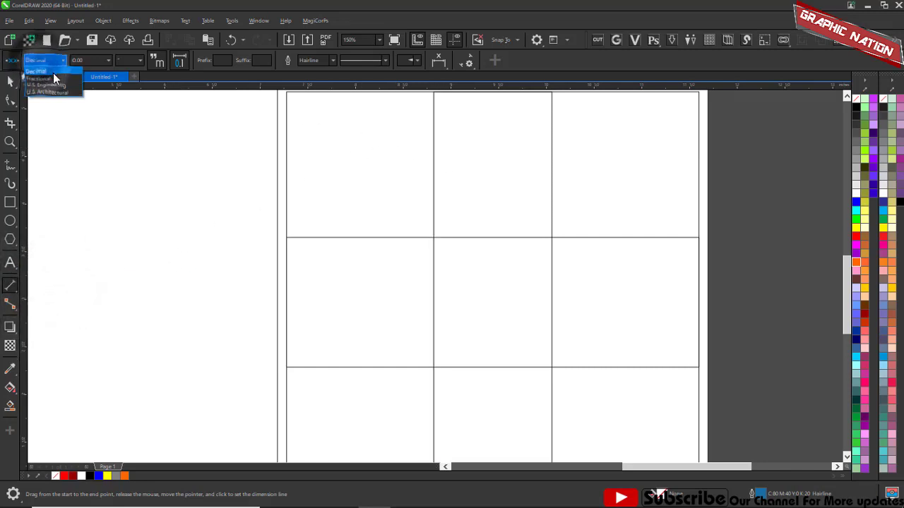
pyautogui.click(47, 62)
pyautogui.scroll(1, 393, 146)
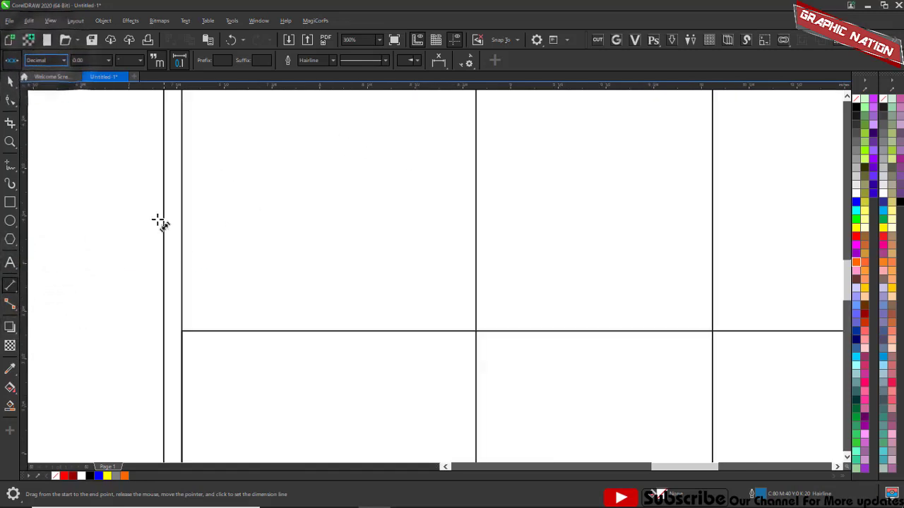
pyautogui.scroll(-1, 154, 224)
pyautogui.scroll(1, 175, 147)
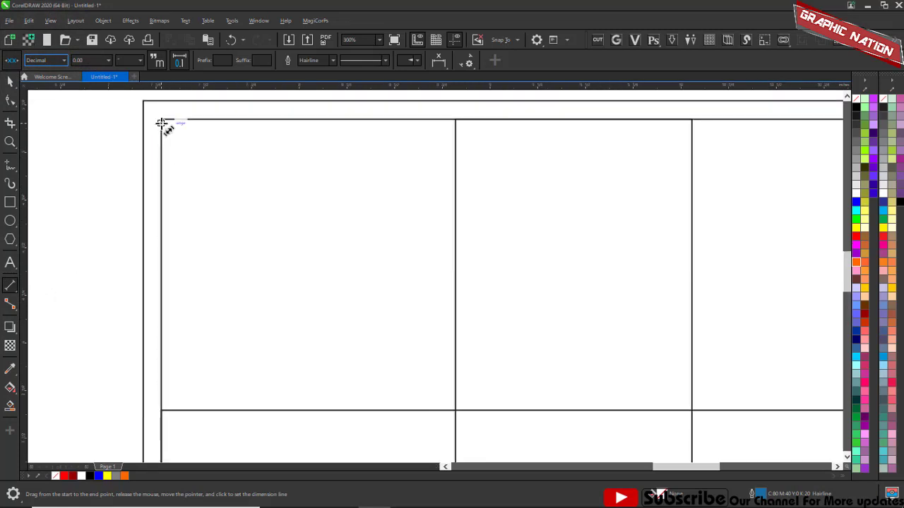
pyautogui.moveTo(161, 120); pyautogui.dragTo(161, 417)
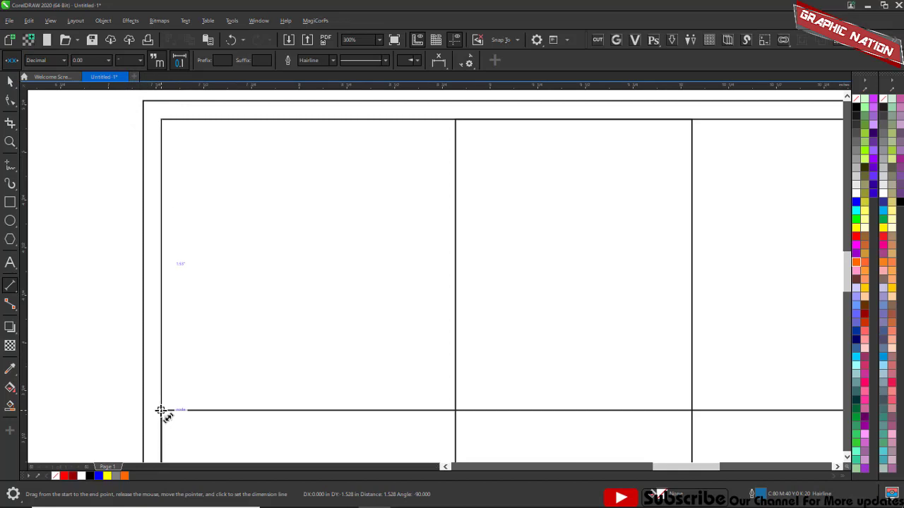
pyautogui.click(304, 282)
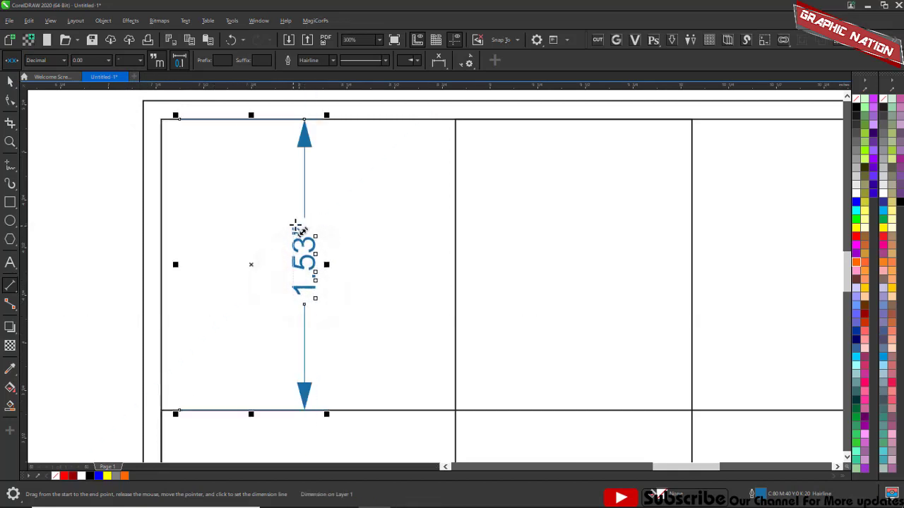
pyautogui.scroll(2, 297, 226)
pyautogui.scroll(-2, 306, 209)
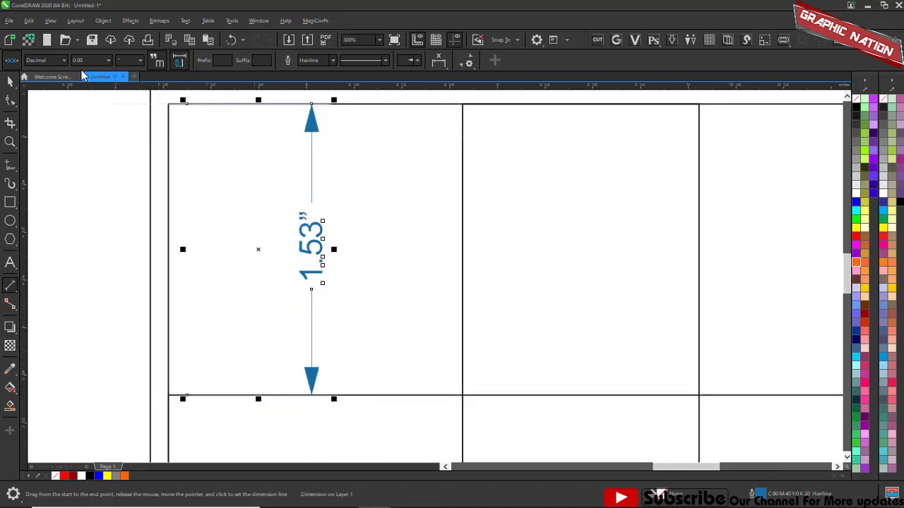
# Step: Try the Fractional, U.S. Engineering and U.S. Architectural styles on the cell's height dimension, and set it back to Decimal
pyautogui.click(54, 82)
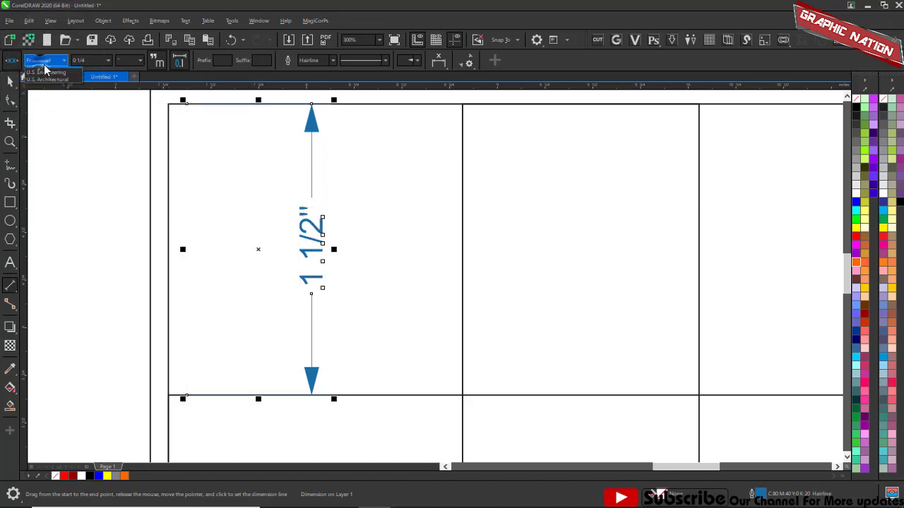
pyautogui.click(45, 72)
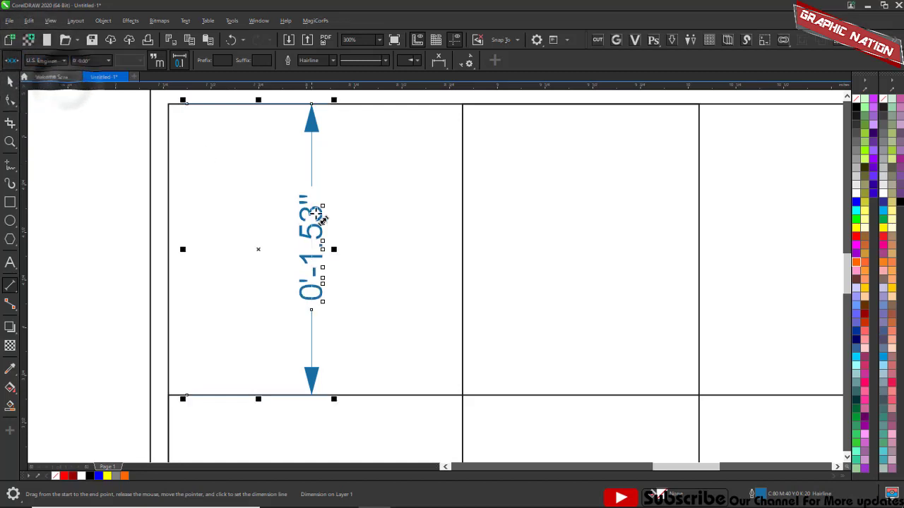
pyautogui.scroll(3, 364, 296)
pyautogui.scroll(-3, 293, 251)
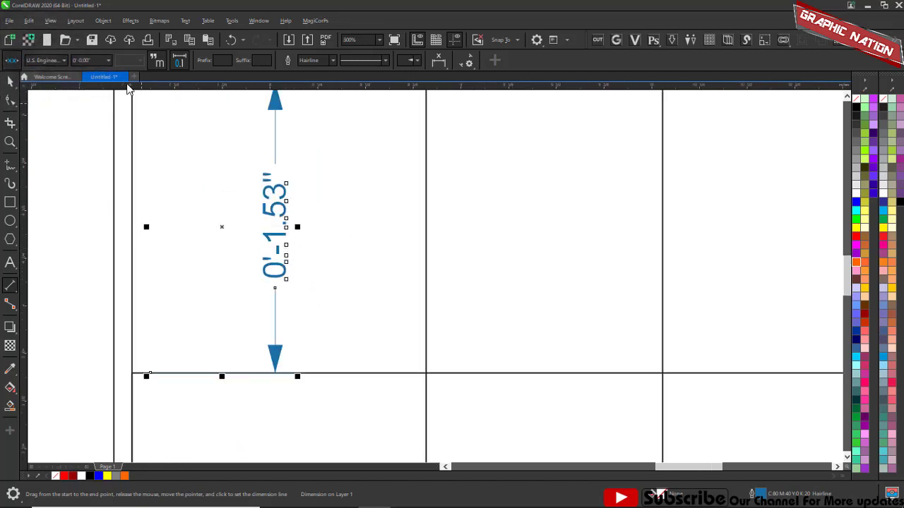
pyautogui.click(45, 60)
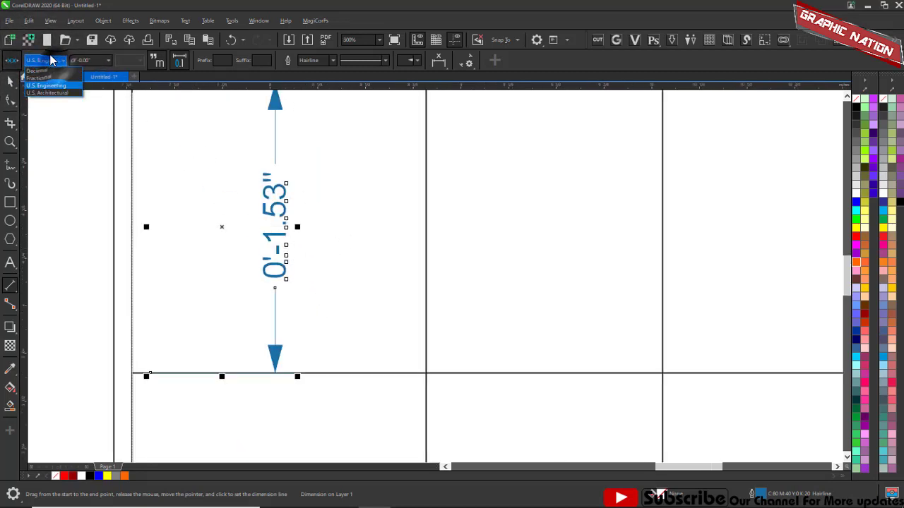
pyautogui.click(61, 99)
pyautogui.scroll(3, 295, 246)
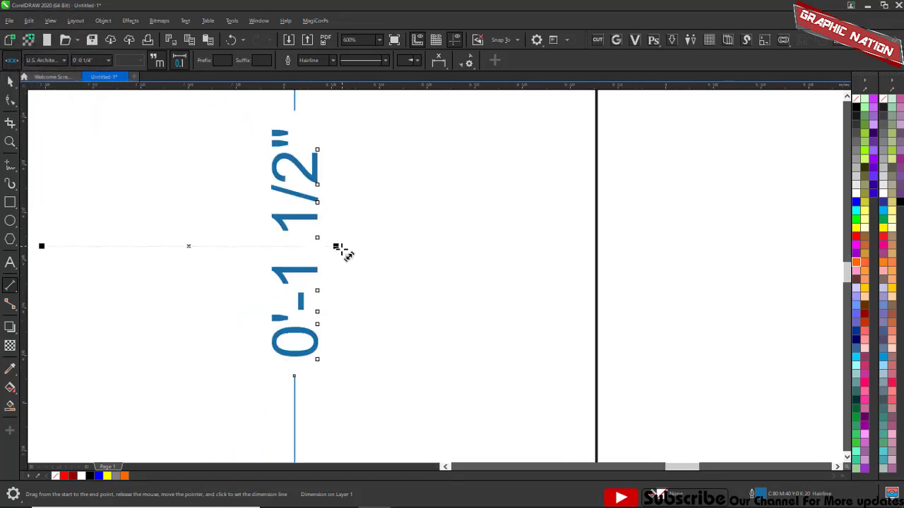
pyautogui.scroll(-3, 344, 252)
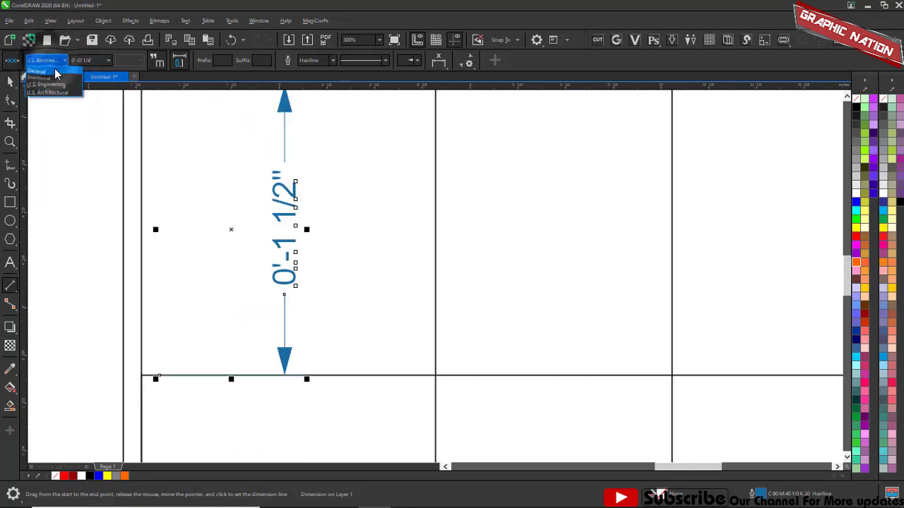
pyautogui.click(55, 72)
# Step: Try the precisions 0.0000, 0.0000000000, 0 and 0.0 on the height dimension, and set it back to 0.00
pyautogui.click(97, 62)
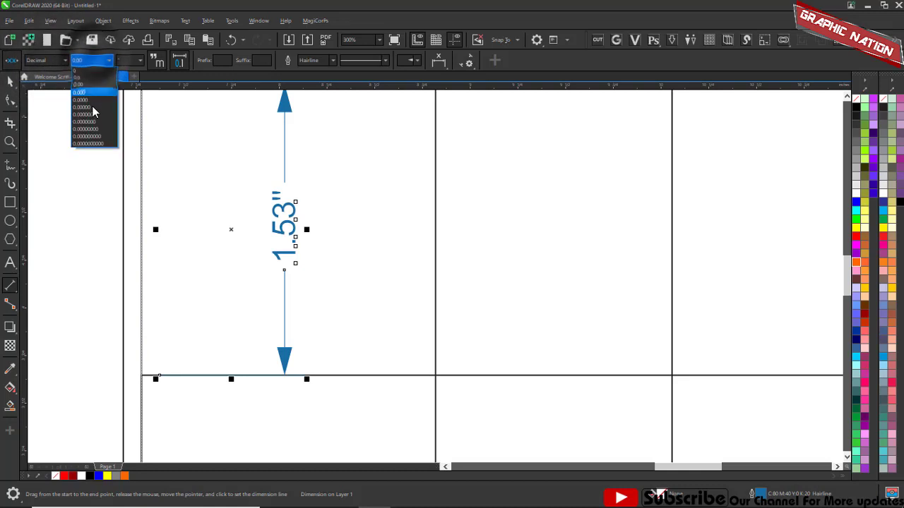
pyautogui.click(88, 99)
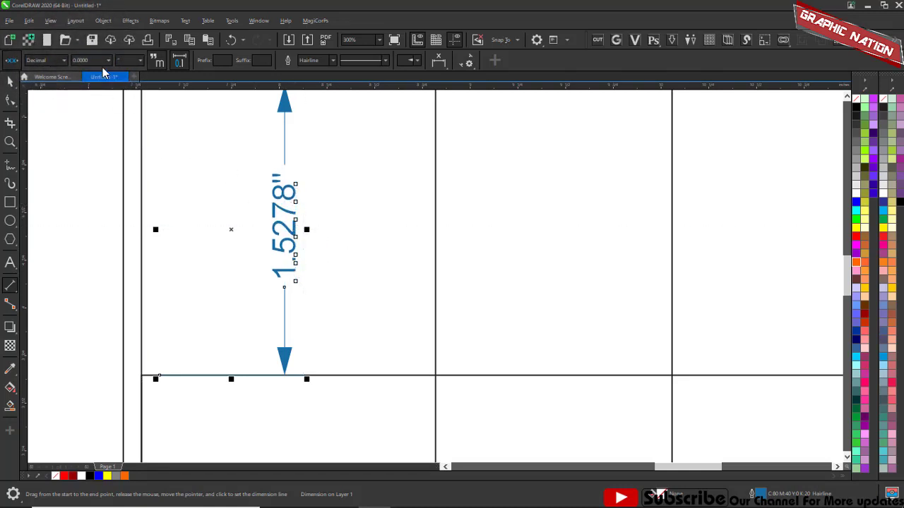
pyautogui.click(108, 60)
pyautogui.click(105, 146)
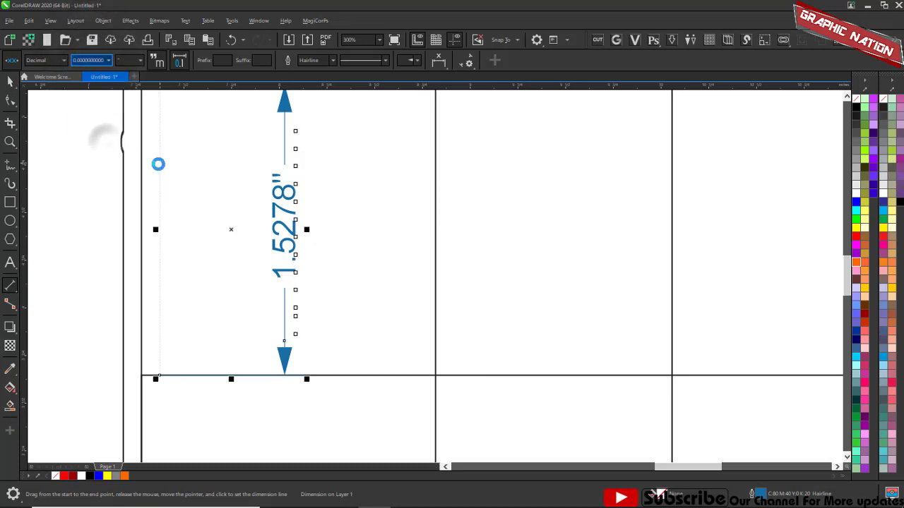
pyautogui.click(88, 61)
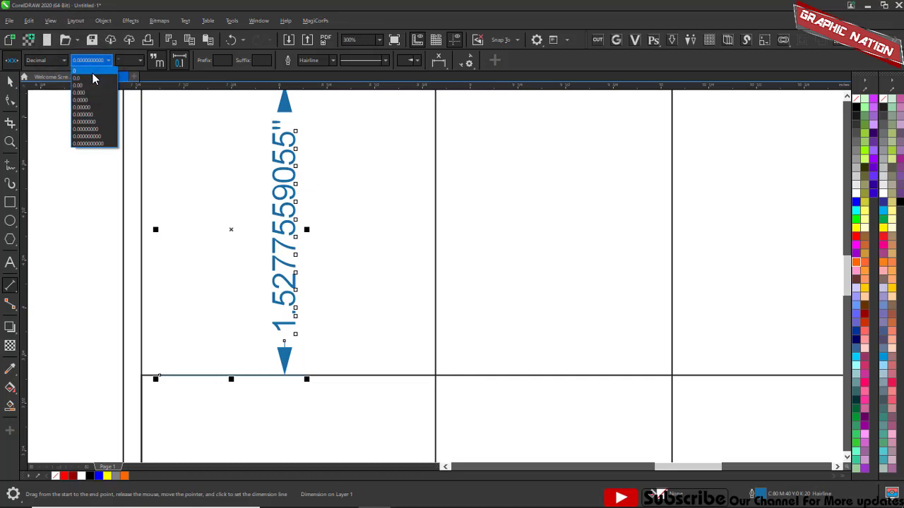
pyautogui.click(93, 72)
pyautogui.click(94, 60)
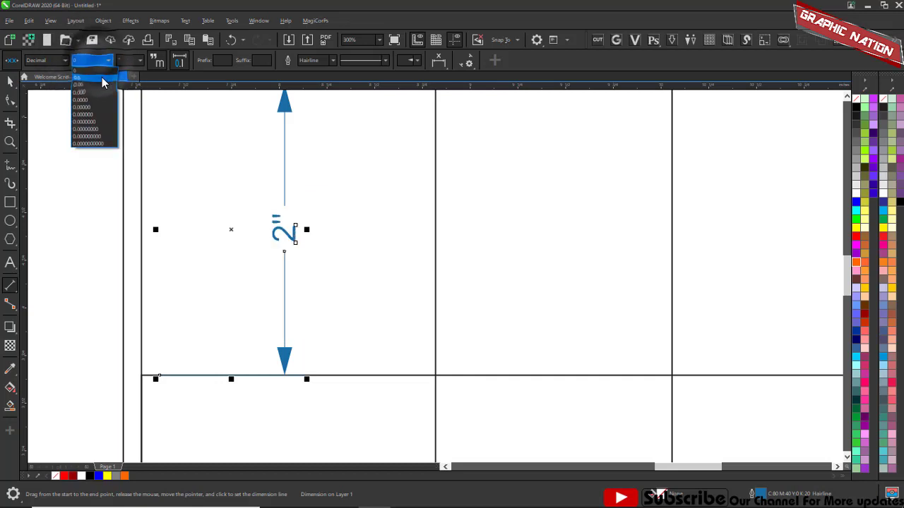
pyautogui.click(100, 81)
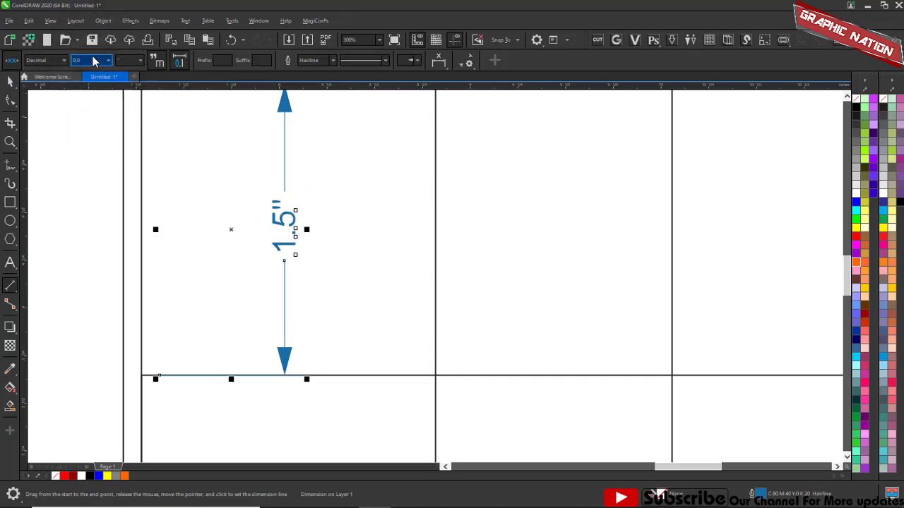
pyautogui.click(94, 61)
pyautogui.click(99, 91)
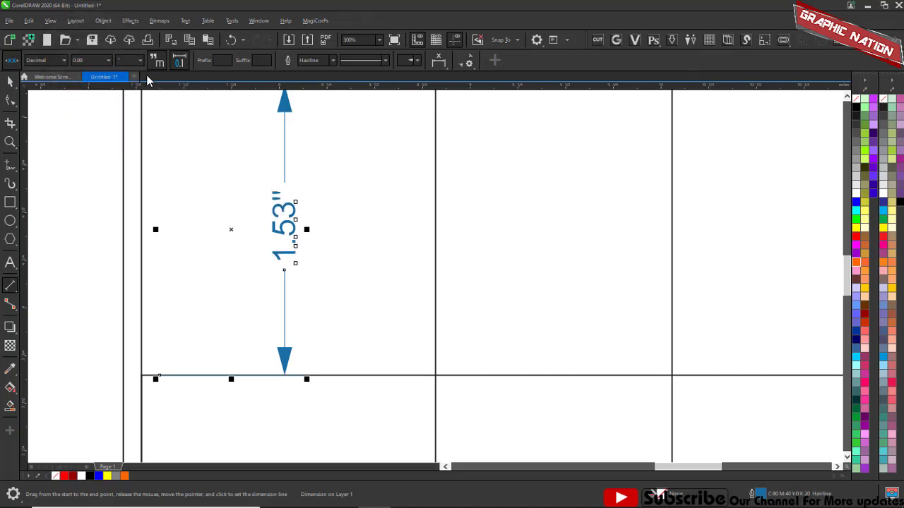
# Step: Try in, didots, mm and points as the height dimension's units
pyautogui.click(140, 64)
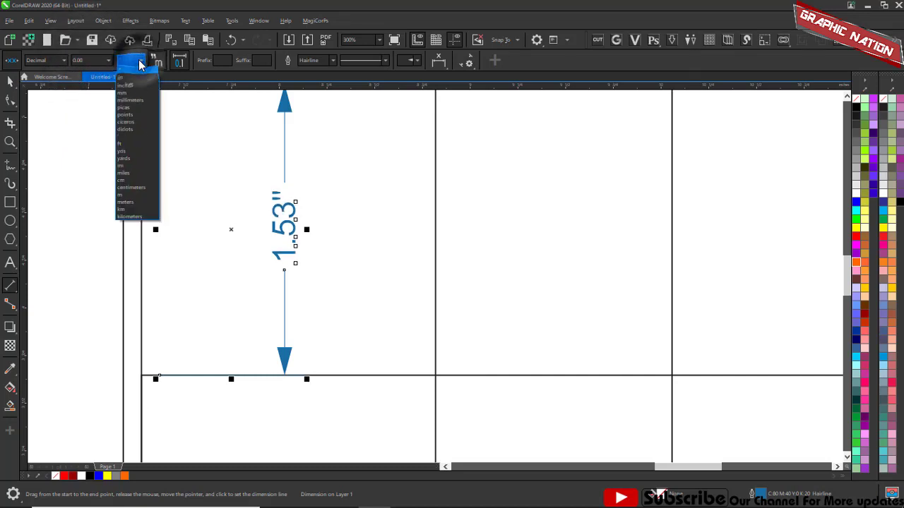
pyautogui.click(141, 85)
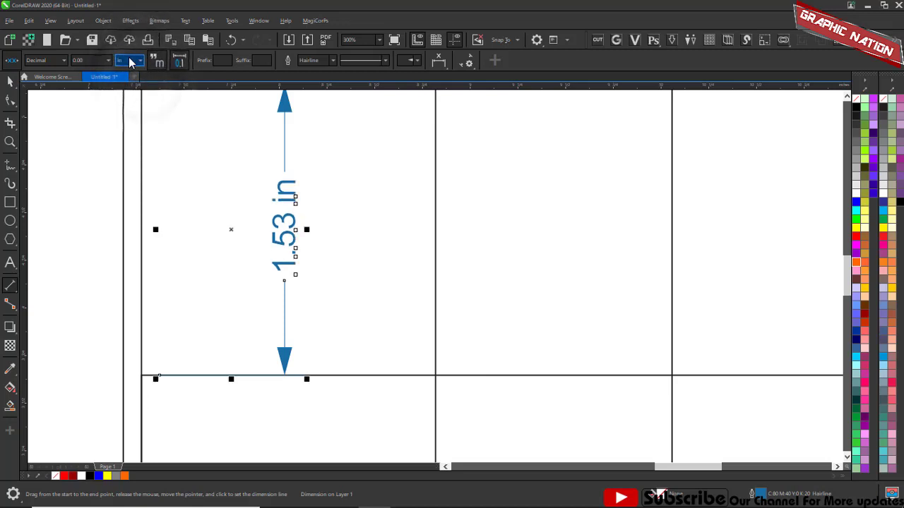
pyautogui.click(132, 60)
pyautogui.click(140, 127)
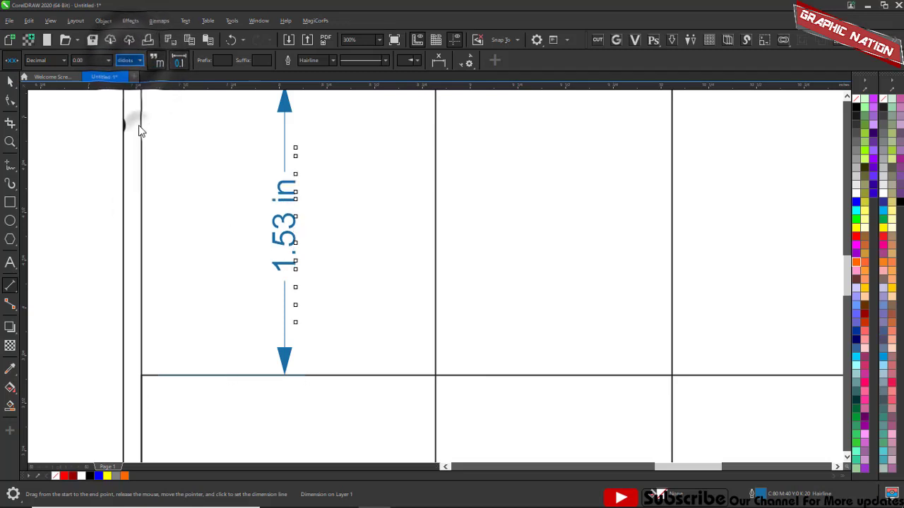
pyautogui.click(132, 61)
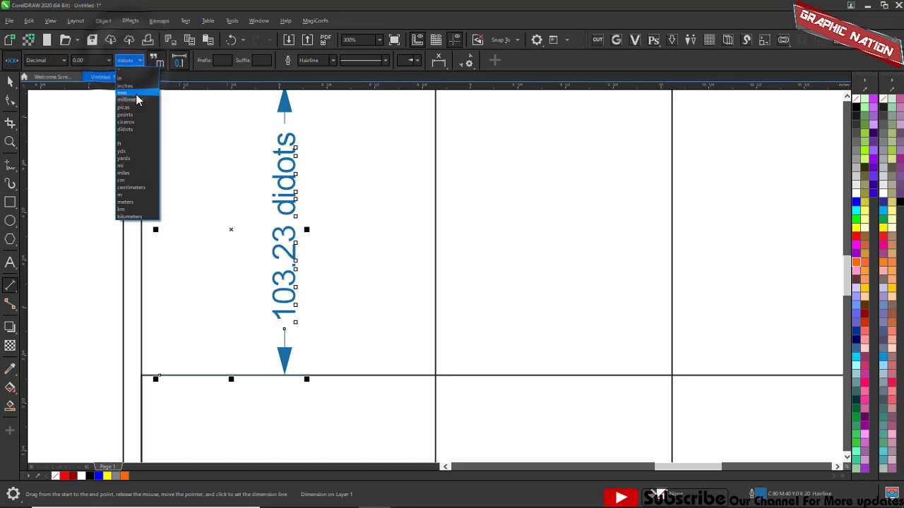
pyautogui.click(135, 94)
pyautogui.click(130, 60)
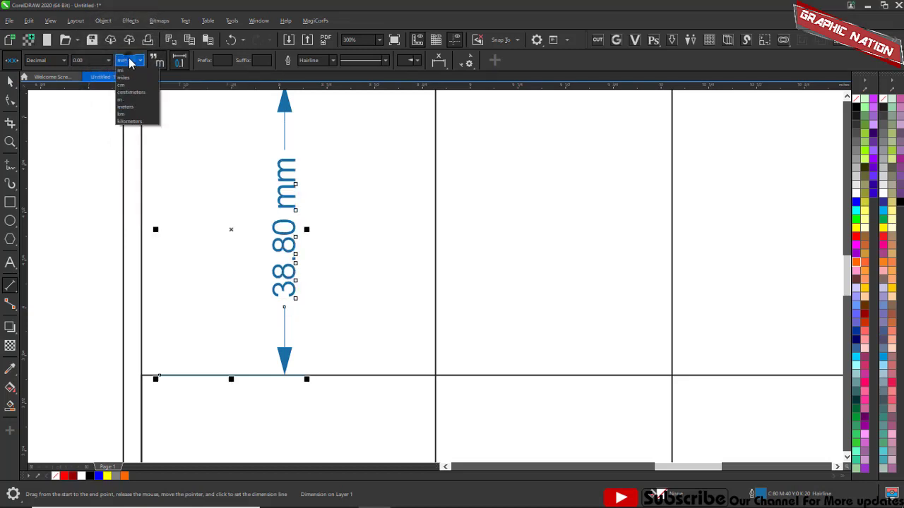
pyautogui.click(151, 114)
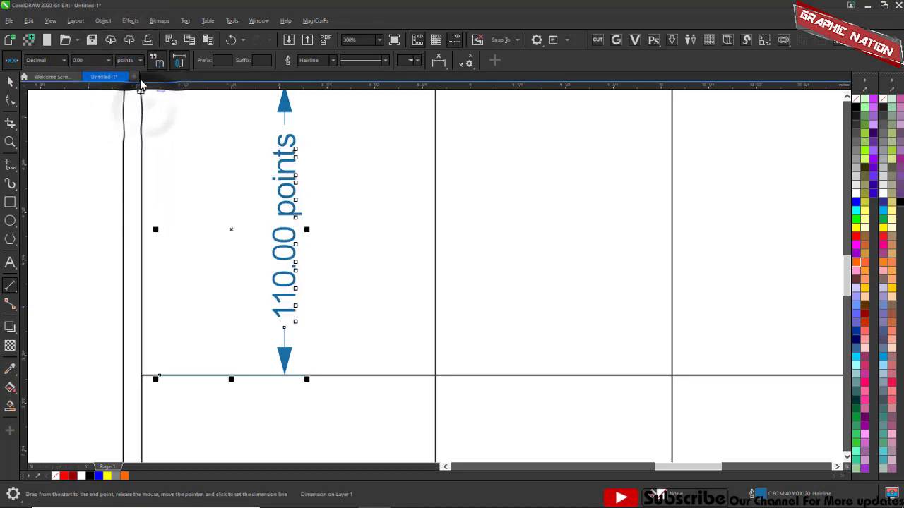
# Step: Try ft, yards, cm and centimeters as the height dimension's units
pyautogui.click(108, 62)
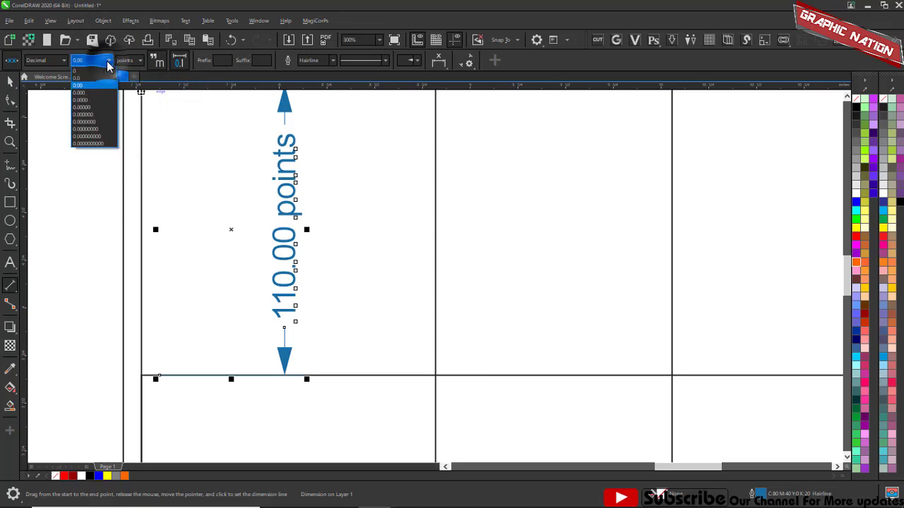
pyautogui.click(133, 62)
pyautogui.click(136, 145)
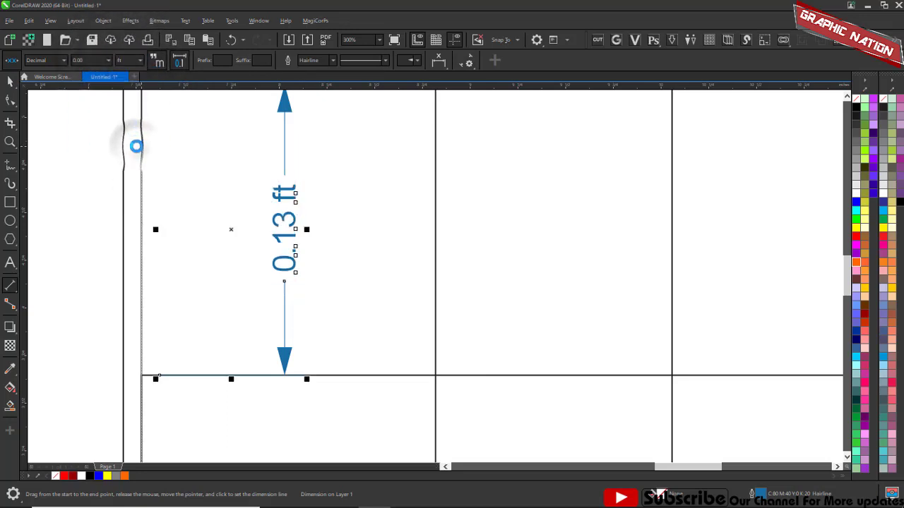
pyautogui.click(122, 62)
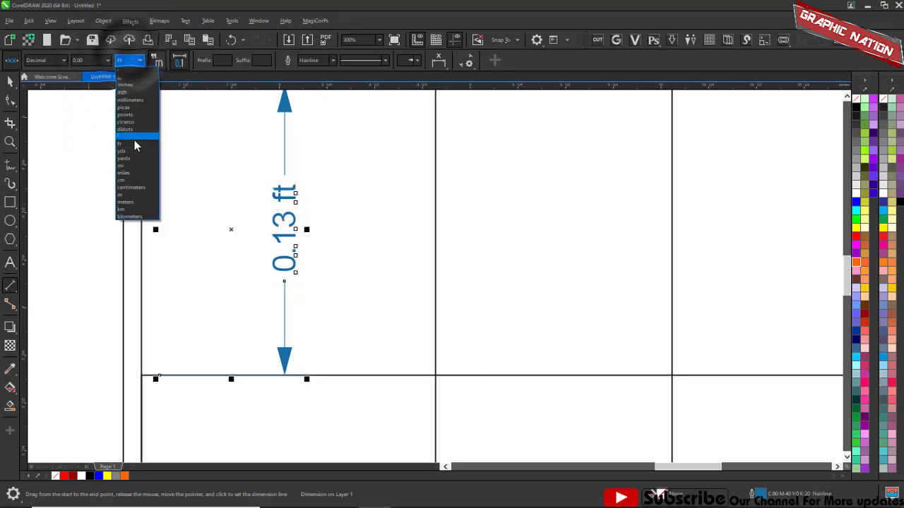
pyautogui.click(131, 163)
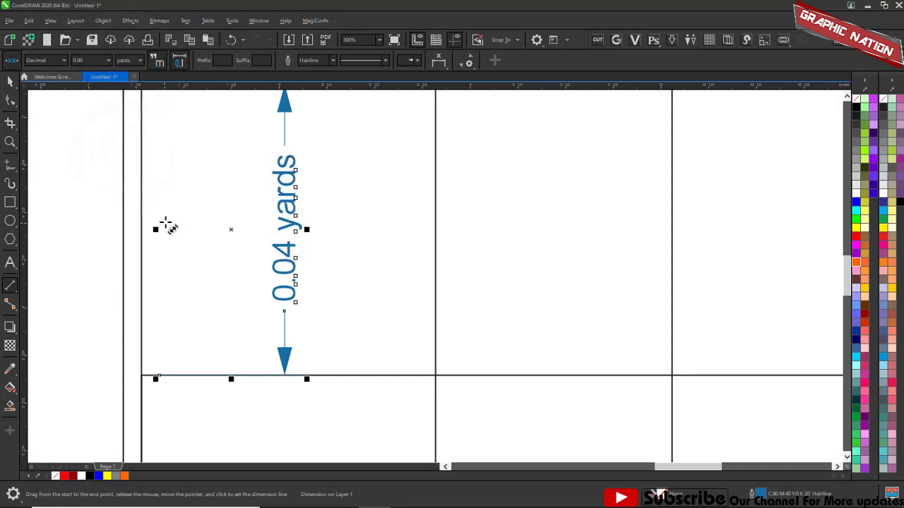
pyautogui.click(124, 62)
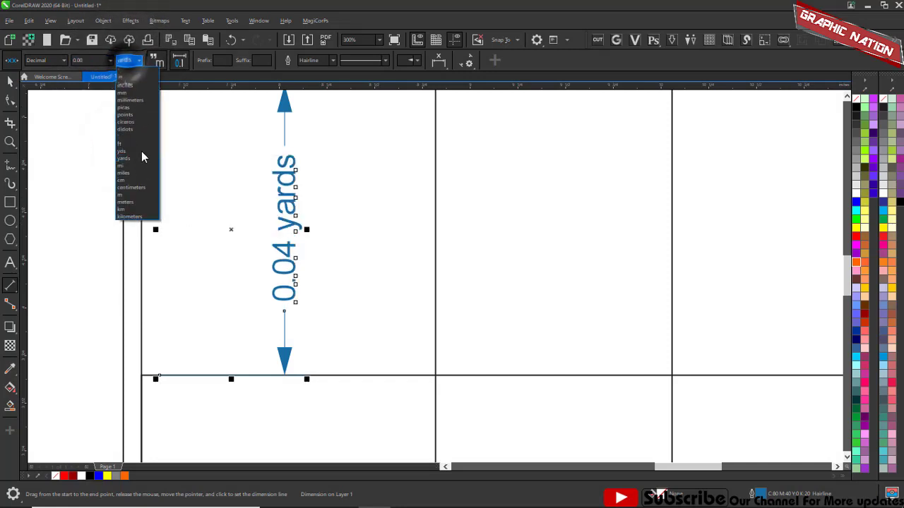
pyautogui.click(139, 183)
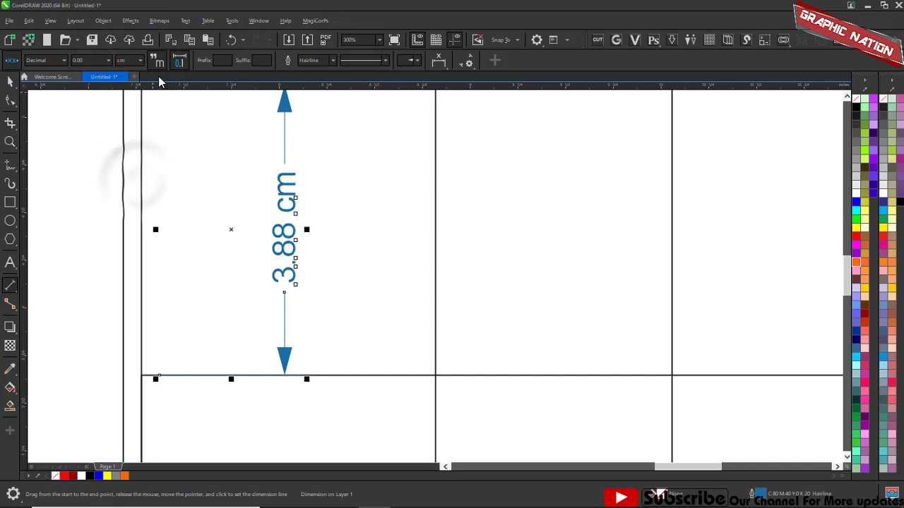
pyautogui.click(132, 61)
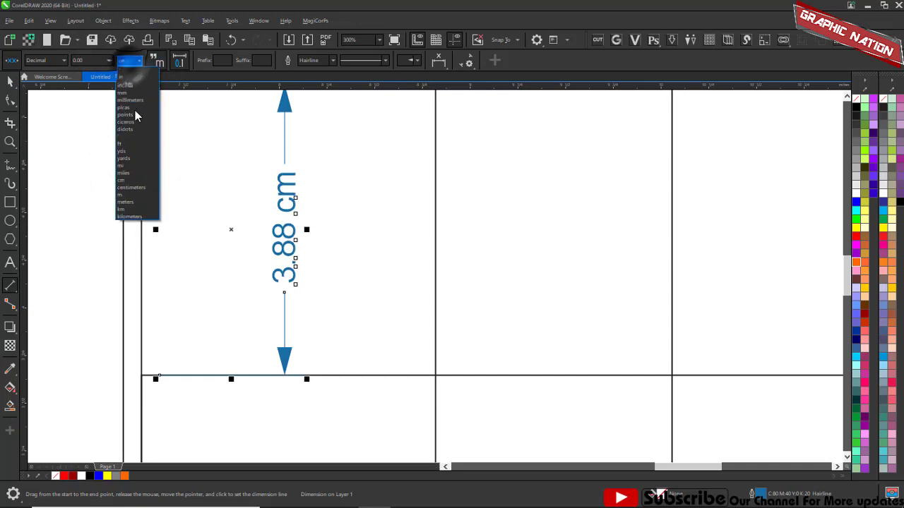
pyautogui.click(143, 188)
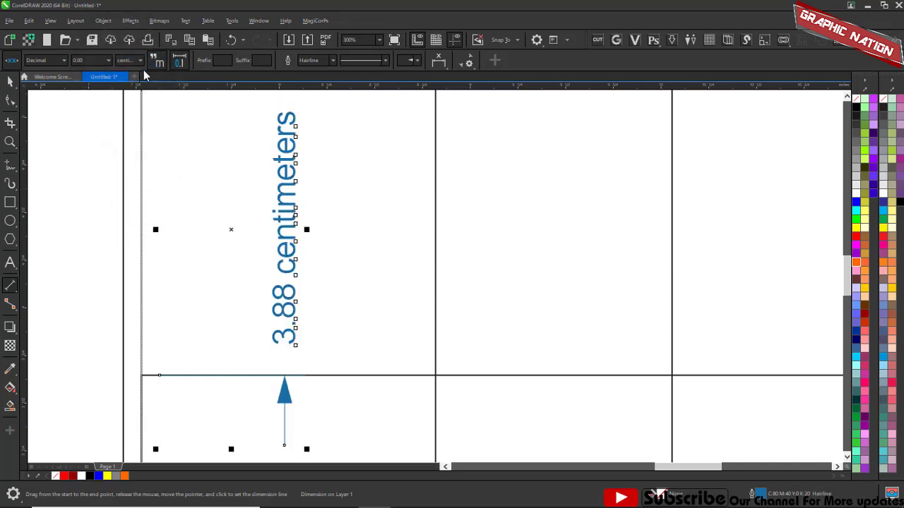
# Step: Try km, kilometers and mm on the height dimension, and set its units to inches
pyautogui.click(140, 61)
pyautogui.click(140, 208)
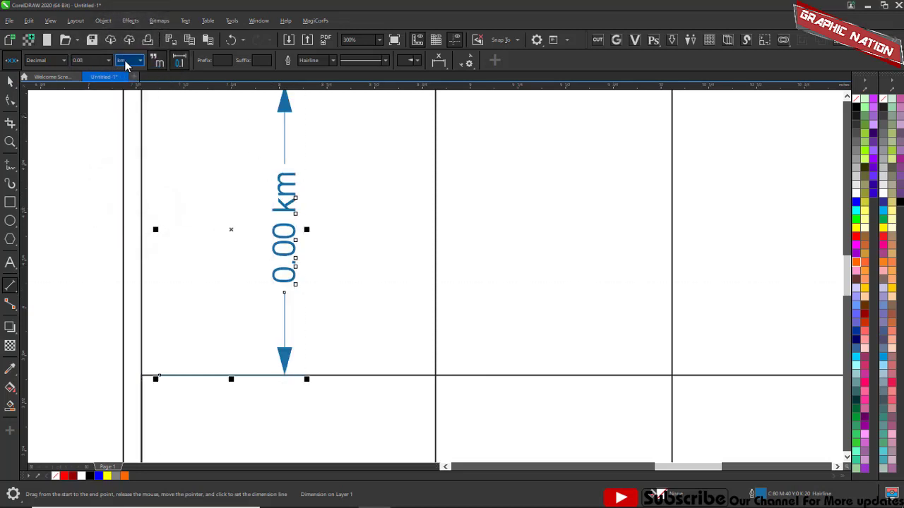
pyautogui.click(126, 62)
pyautogui.click(147, 210)
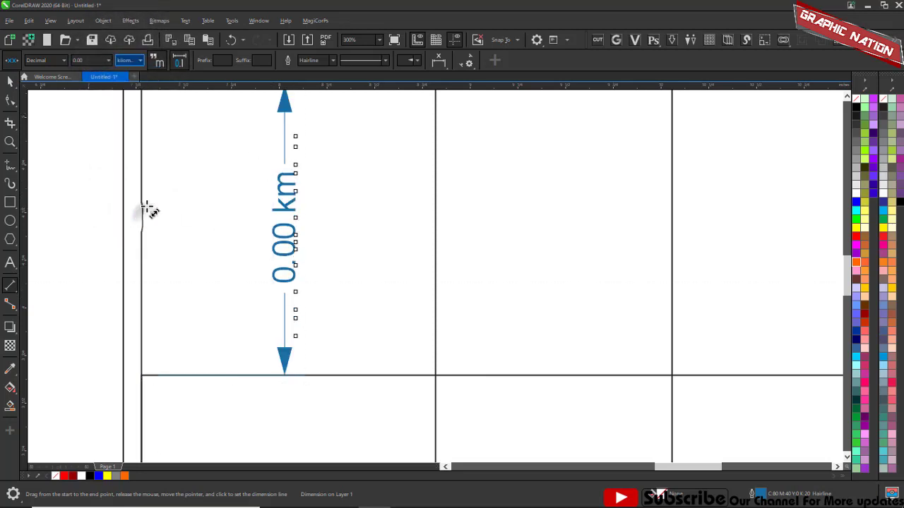
pyautogui.click(129, 61)
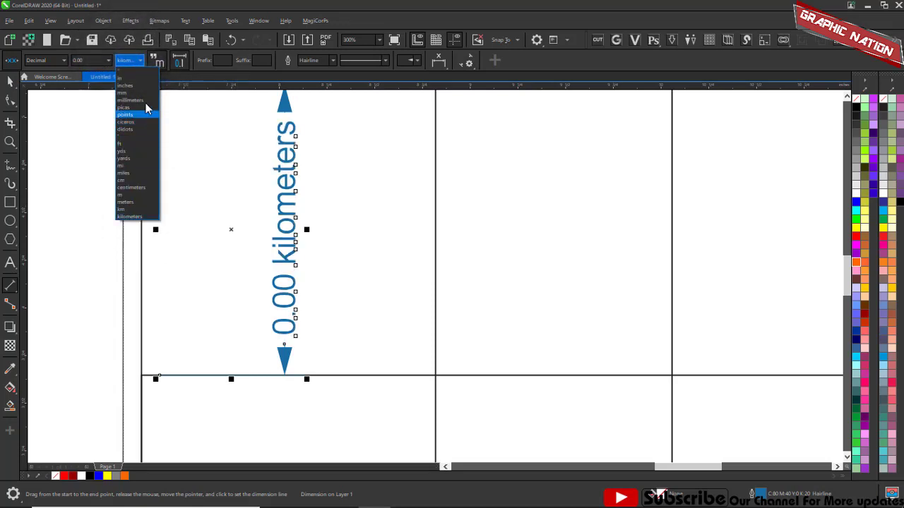
pyautogui.click(146, 92)
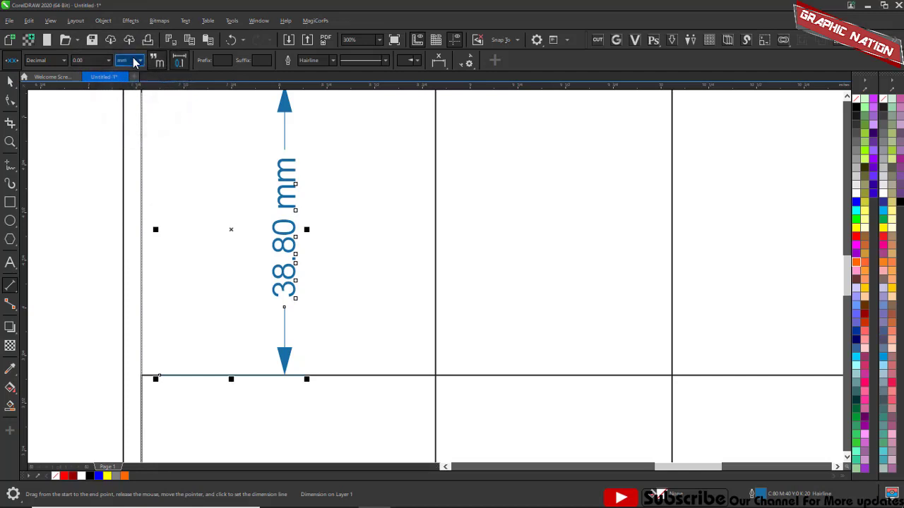
pyautogui.click(135, 62)
pyautogui.click(147, 86)
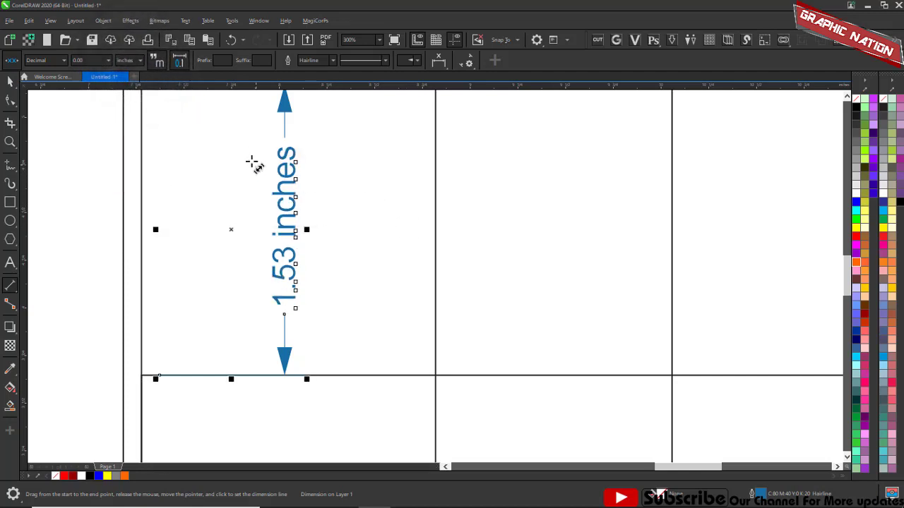
# Step: Switch the unit label of the height dimension off and on several times, leaving it shown
pyautogui.click(156, 60)
pyautogui.click(156, 60)
pyautogui.click(157, 61)
pyautogui.click(157, 60)
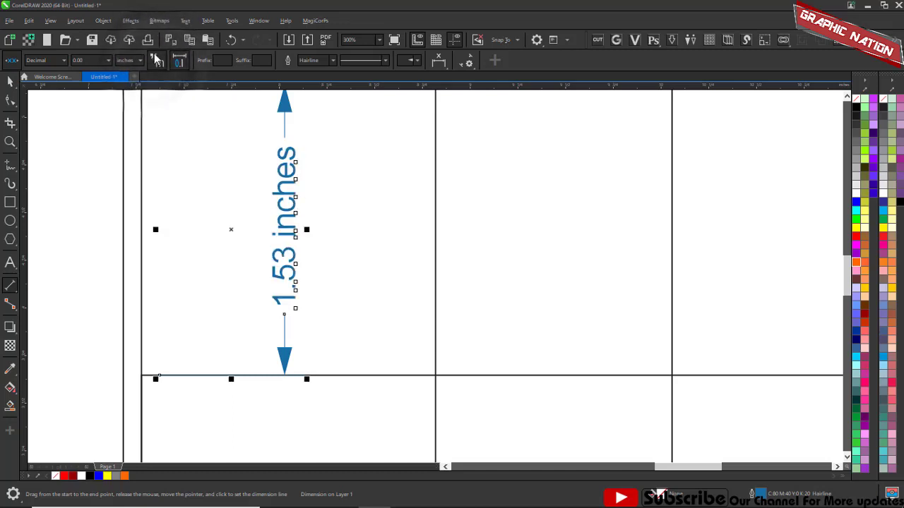
pyautogui.click(157, 60)
pyautogui.click(157, 61)
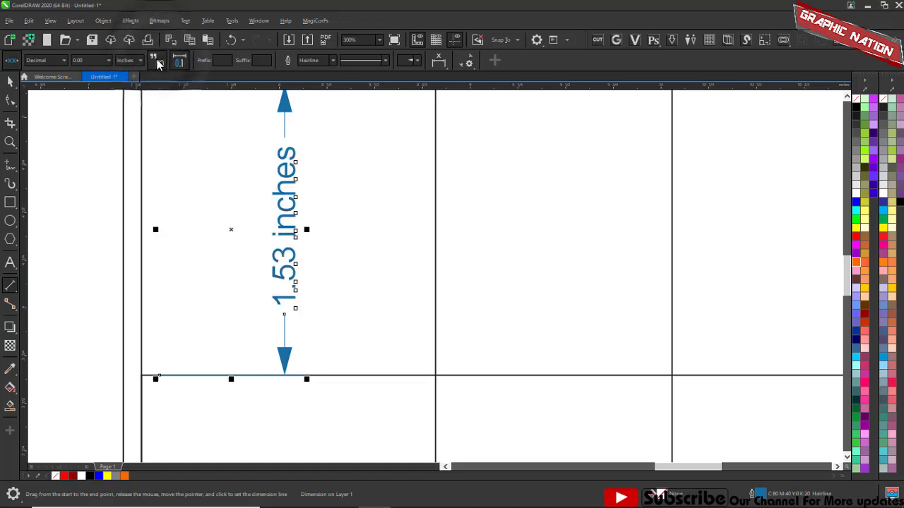
# Step: Set the height dimension's units to millimeters and hide its unit label
pyautogui.click(122, 62)
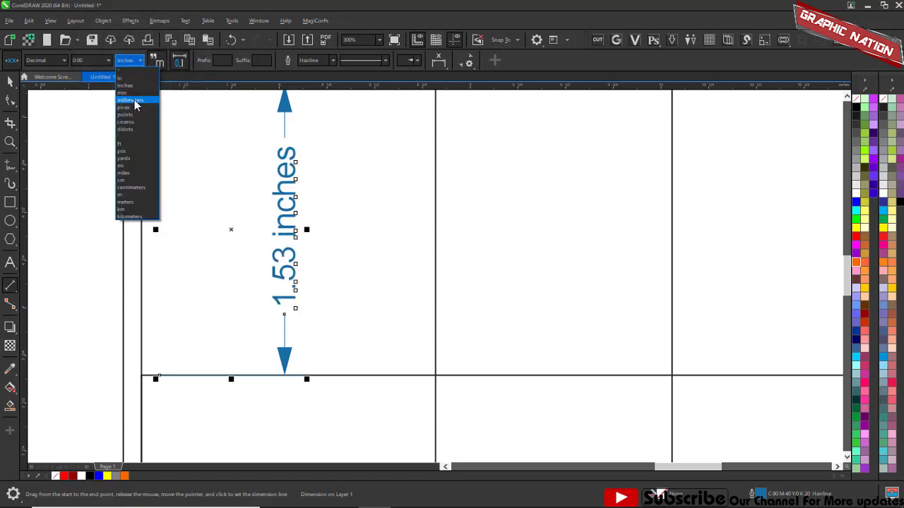
pyautogui.click(137, 105)
pyautogui.scroll(-1, 270, 284)
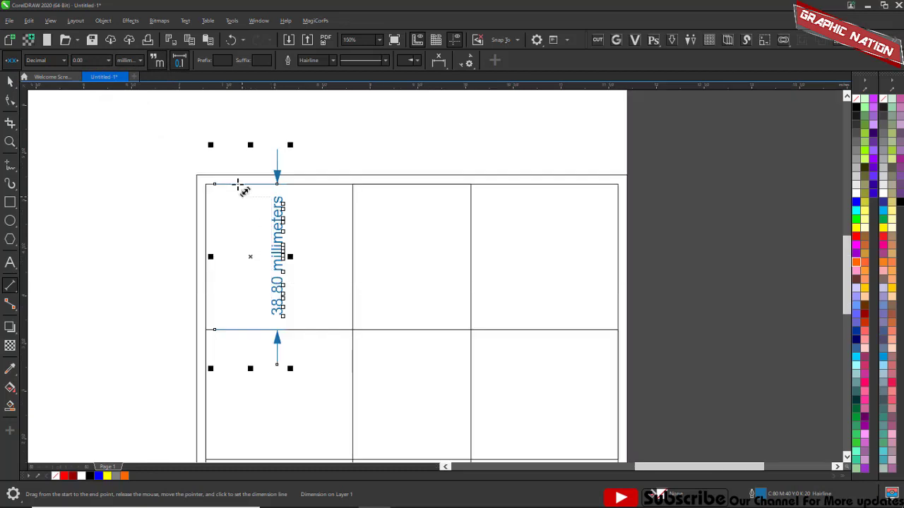
pyautogui.click(154, 61)
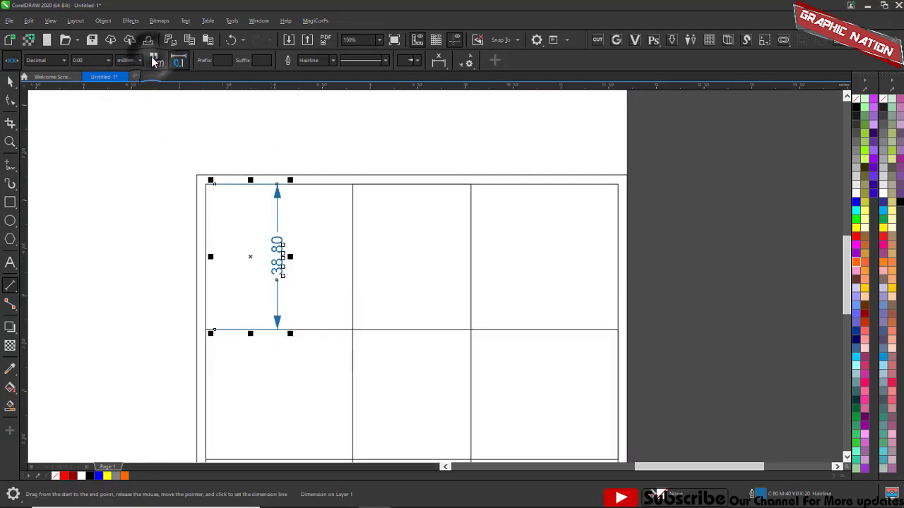
pyautogui.scroll(2, 315, 291)
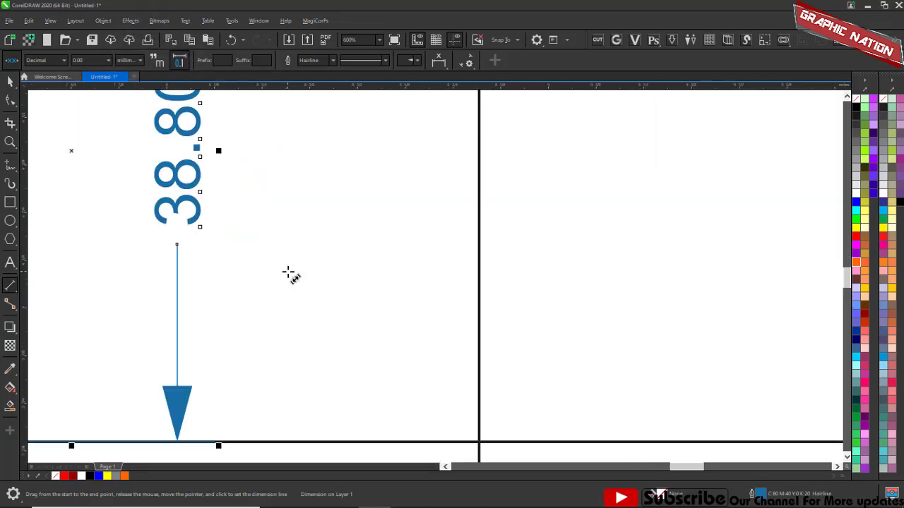
pyautogui.scroll(-1, 316, 305)
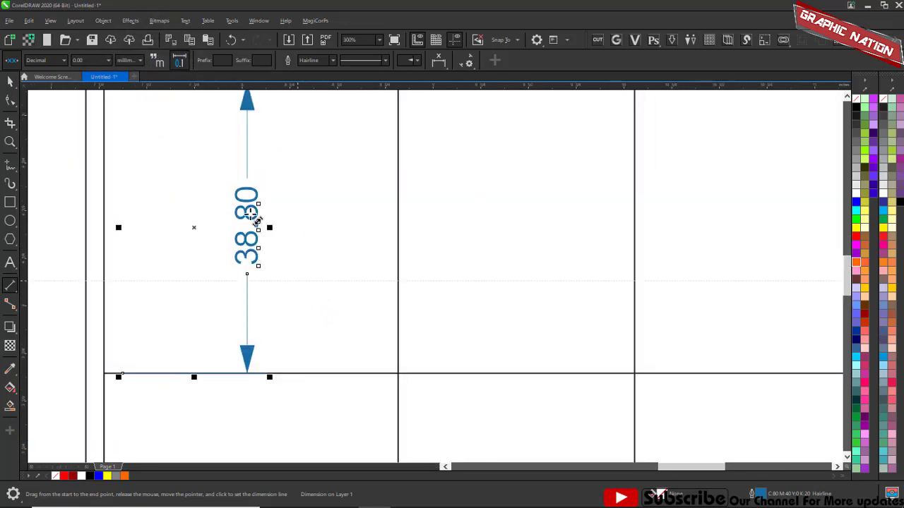
# Step: Try in and picas on the height dimension with the unit label hidden, and show the label again
pyautogui.click(128, 62)
pyautogui.click(135, 79)
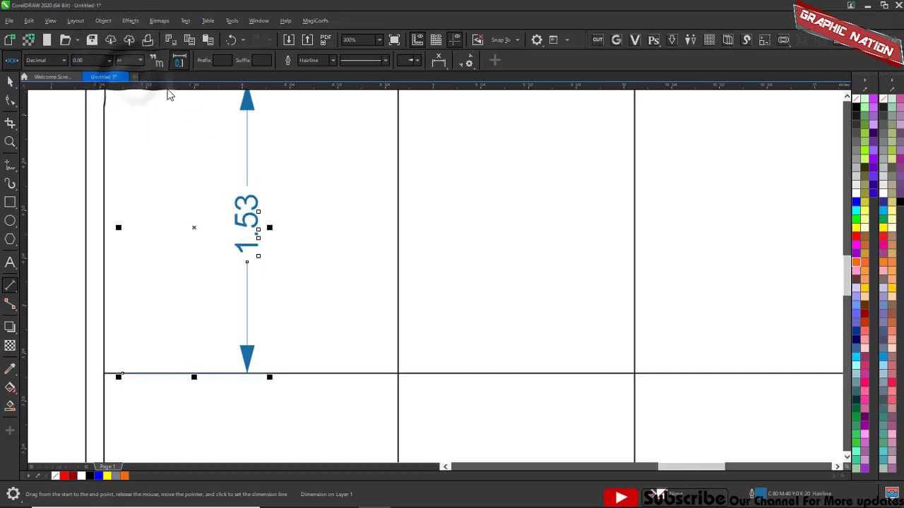
pyautogui.click(130, 61)
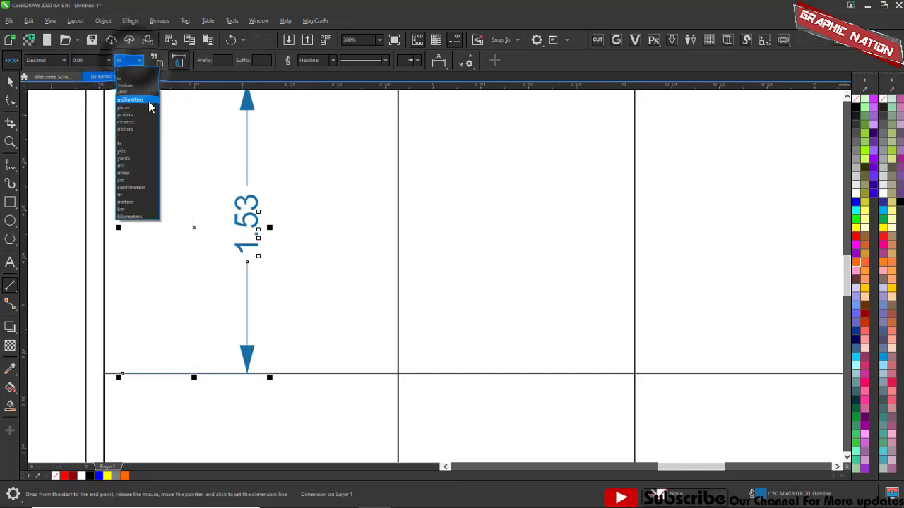
pyautogui.click(151, 107)
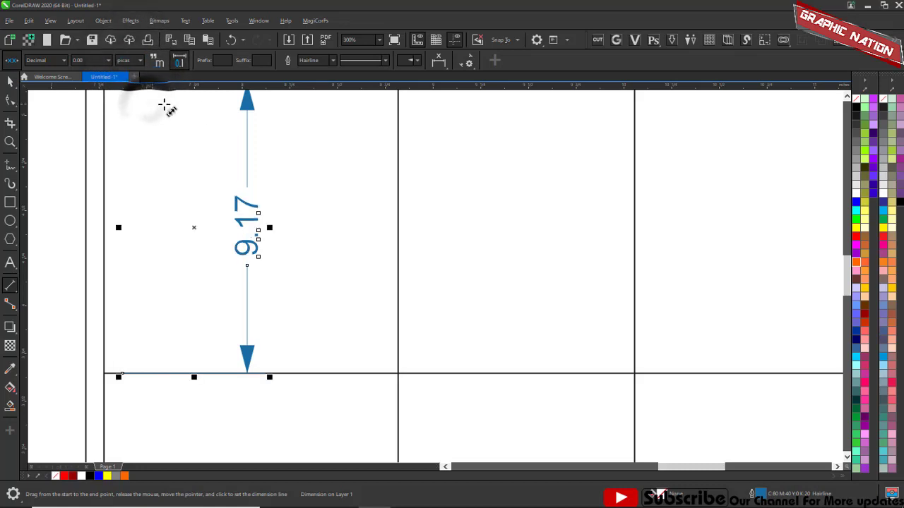
pyautogui.click(162, 63)
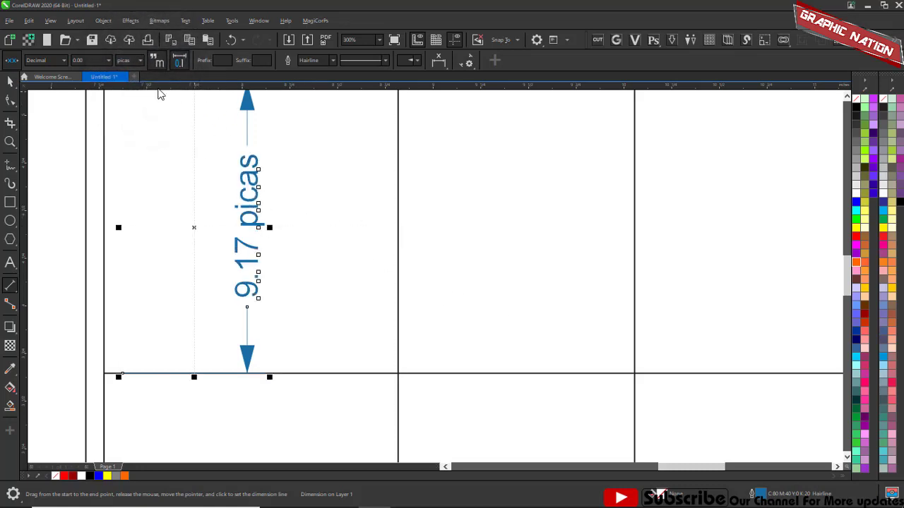
# Step: Try millimeters on the height dimension with its unit label shown, and set the units back to inches
pyautogui.click(128, 64)
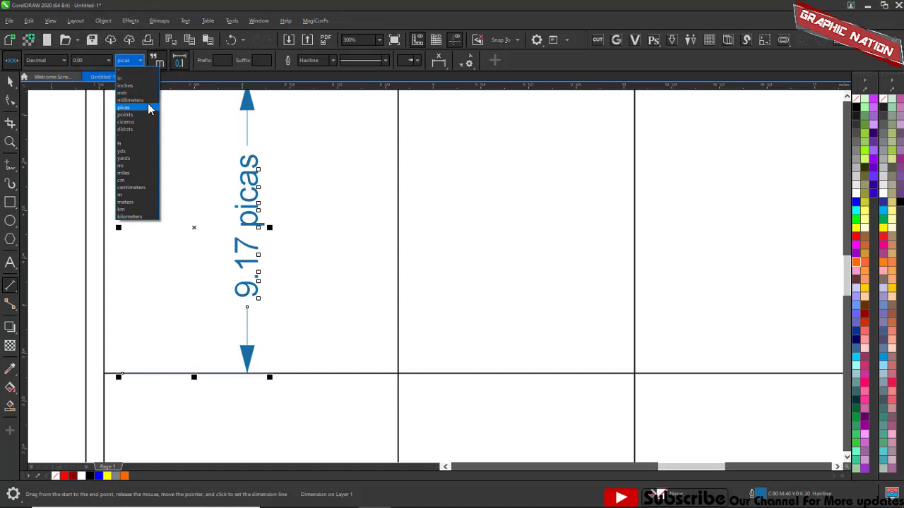
pyautogui.click(130, 100)
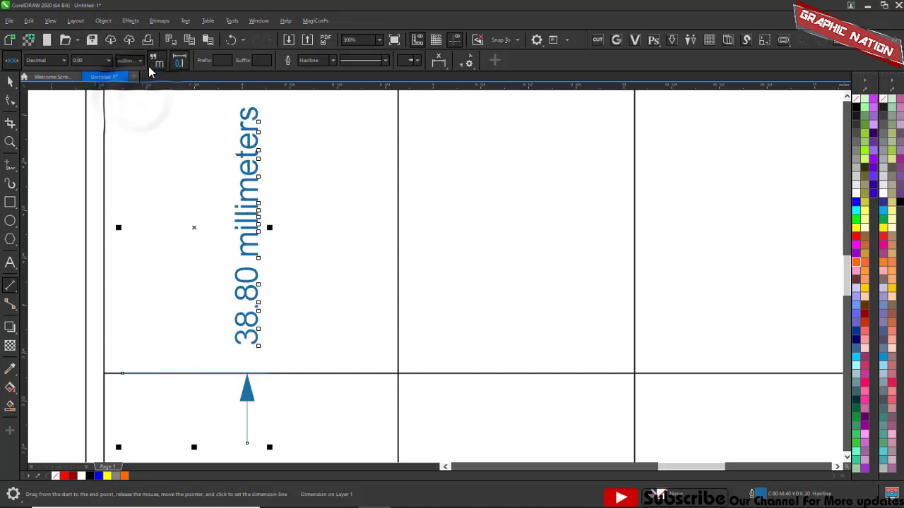
pyautogui.click(128, 60)
pyautogui.click(145, 87)
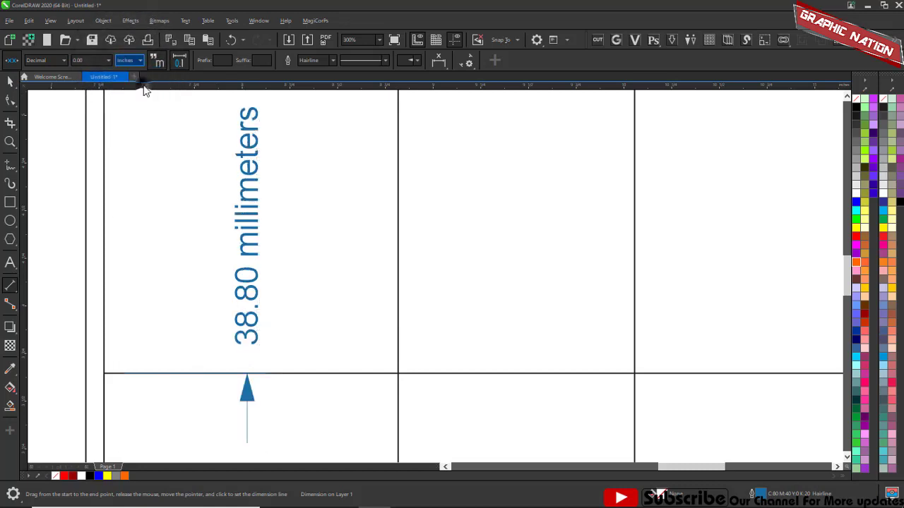
pyautogui.scroll(-1, 276, 184)
pyautogui.scroll(1, 259, 142)
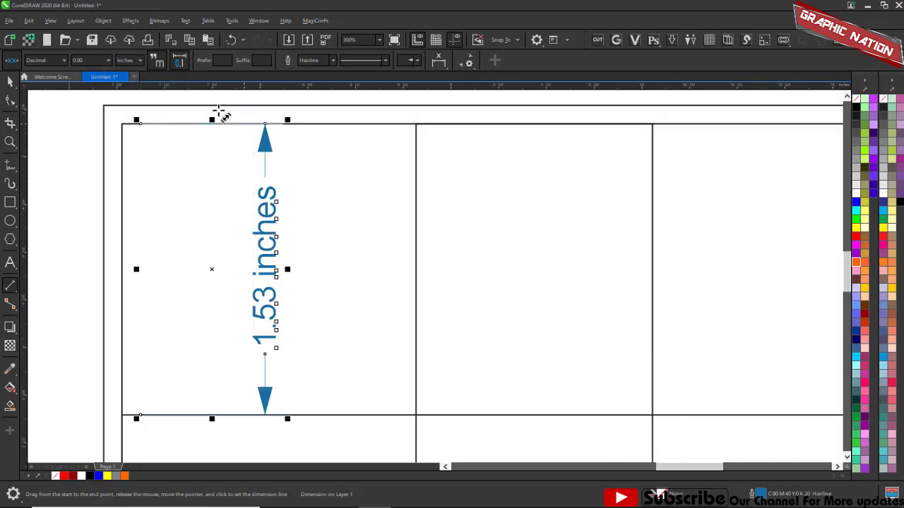
# Step: Toggle the leading zero option of the height dimension several times, leaving it on
pyautogui.click(178, 62)
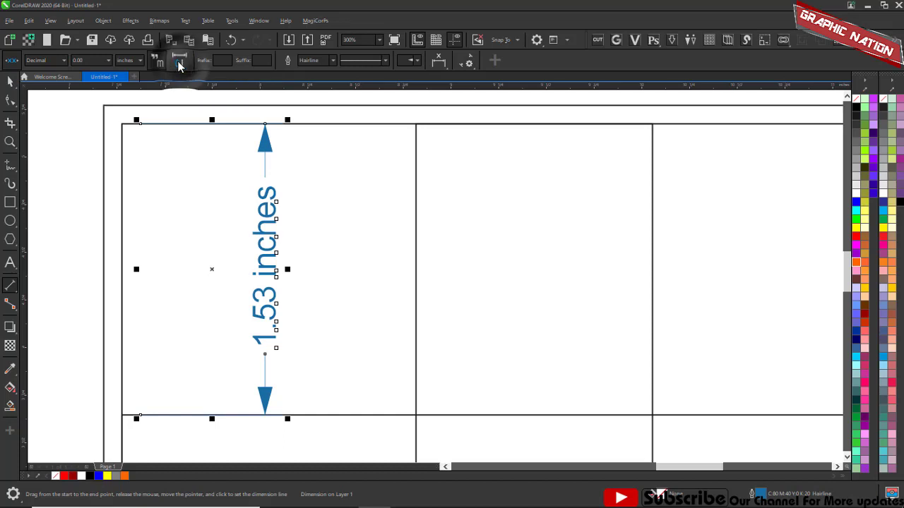
pyautogui.click(179, 62)
pyautogui.click(179, 63)
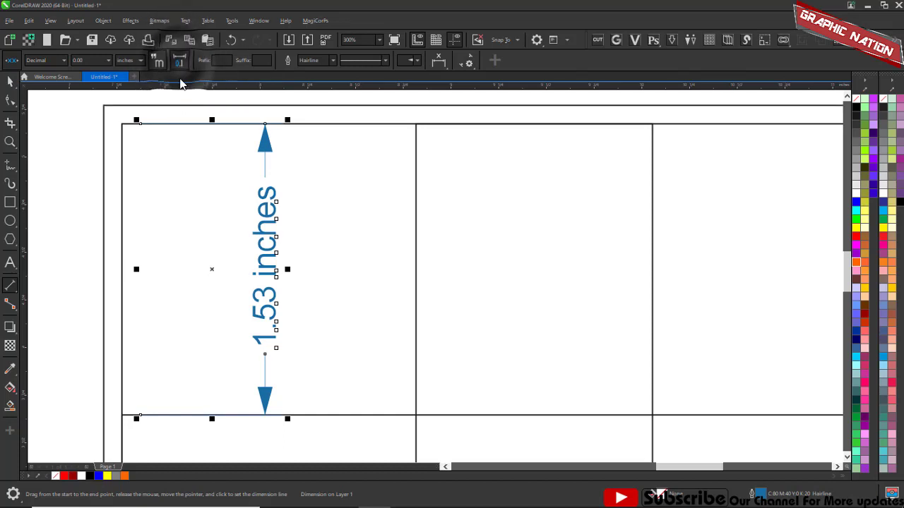
pyautogui.click(182, 68)
pyautogui.click(182, 68)
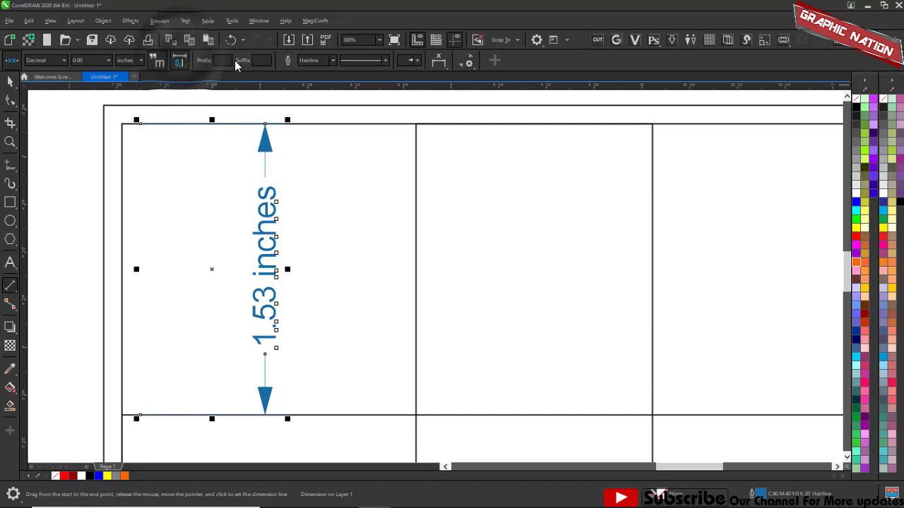
# Step: Add the prefix "in" and the suffix "ches" to the height dimension's text
pyautogui.click(224, 60)
pyautogui.click(262, 59)
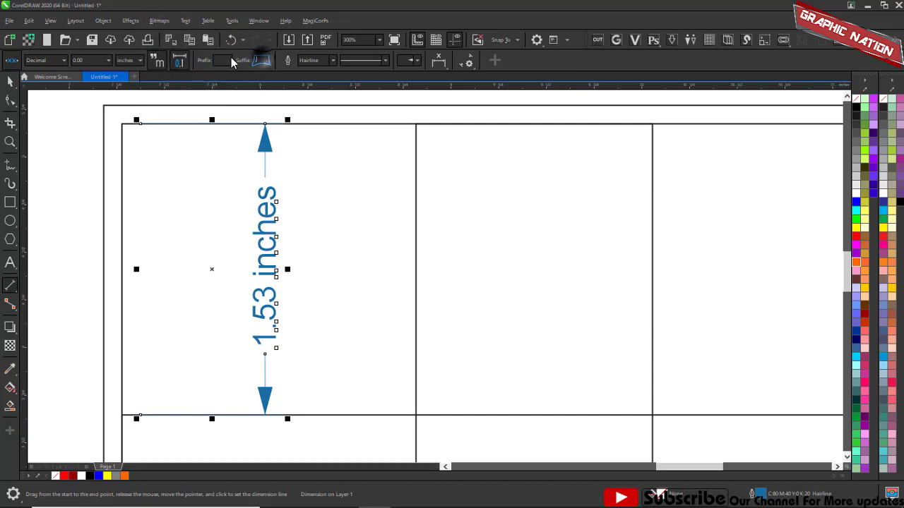
pyautogui.click(221, 62)
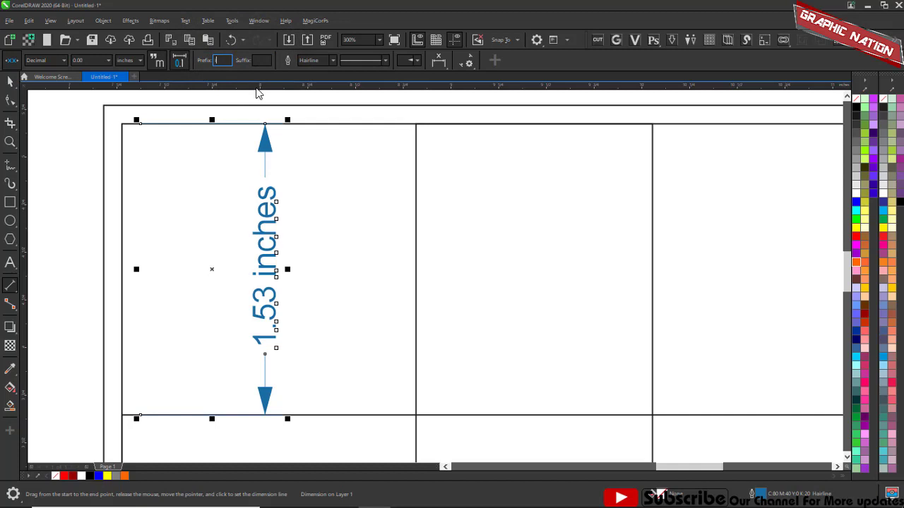
pyautogui.click(257, 61)
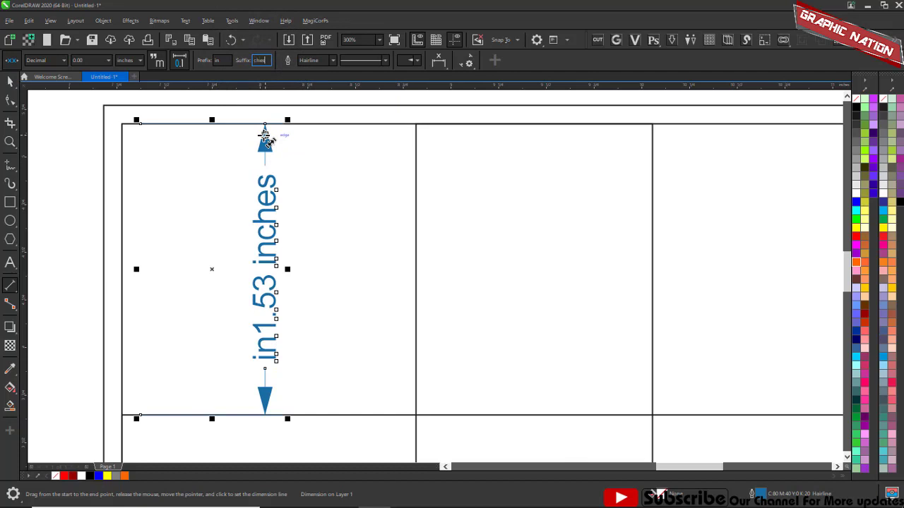
pyautogui.press('Return')
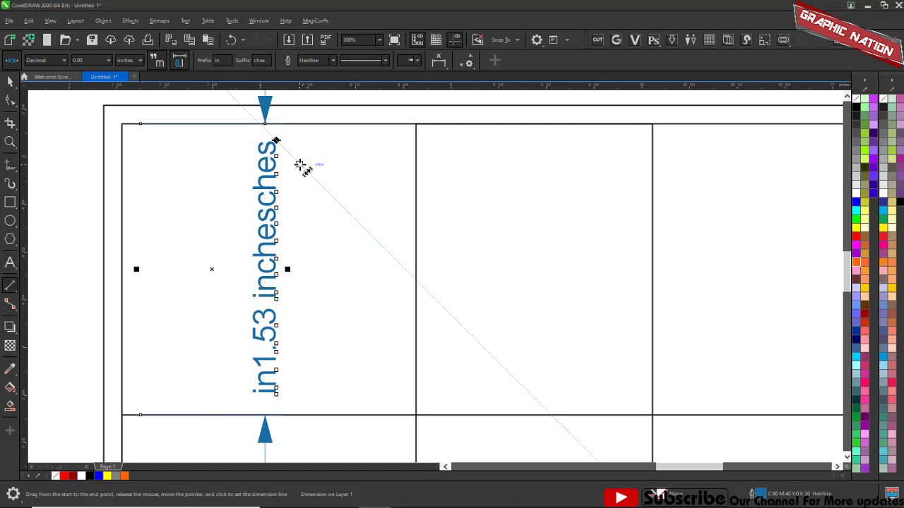
# Step: Remove the suffix from the height dimension's text and set its prefix to "A"
pyautogui.click(271, 61)
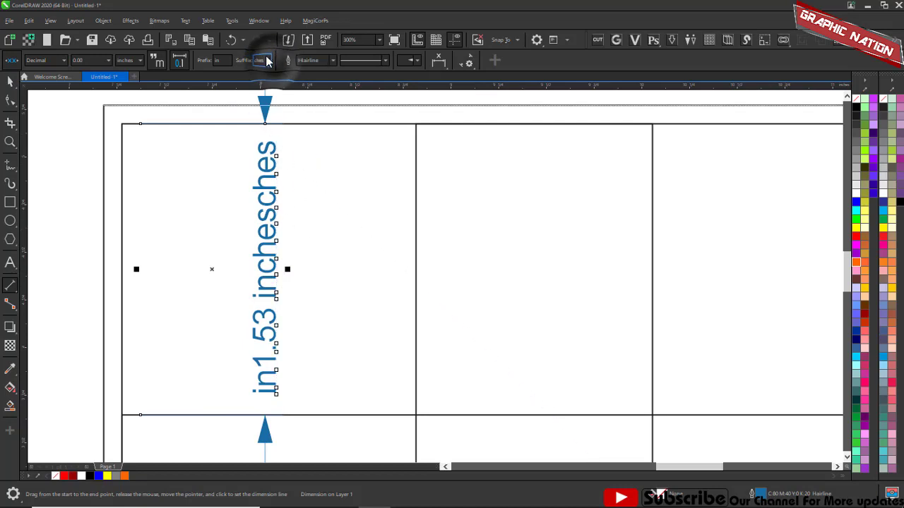
pyautogui.moveTo(272, 60); pyautogui.dragTo(211, 62)
pyautogui.press('BackSpace')
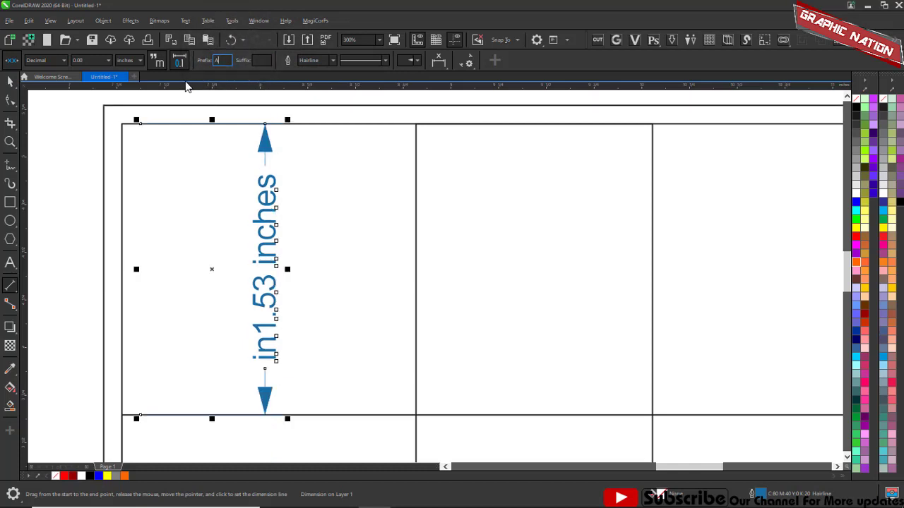
pyautogui.write('A')
pyautogui.press('Return')
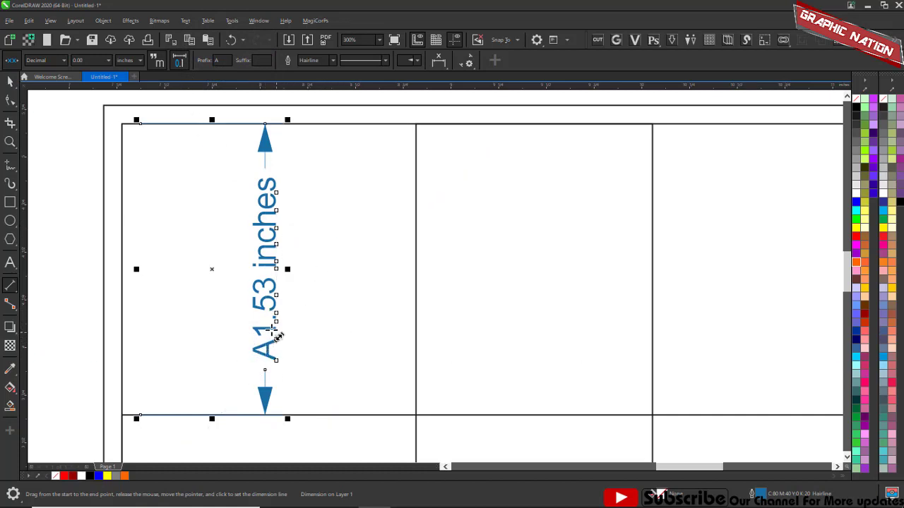
# Step: Clear the prefix of the height dimension so its text carries no extra characters
pyautogui.moveTo(228, 62); pyautogui.dragTo(183, 72)
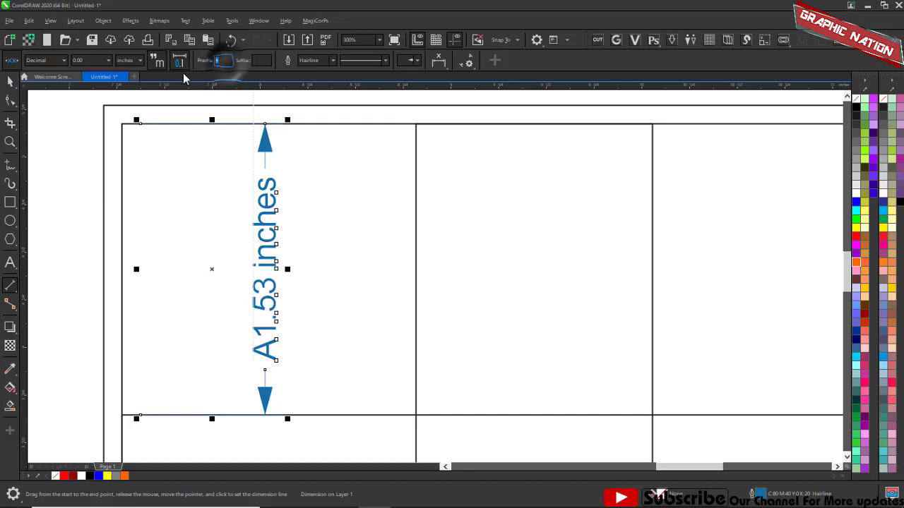
pyautogui.press('BackSpace')
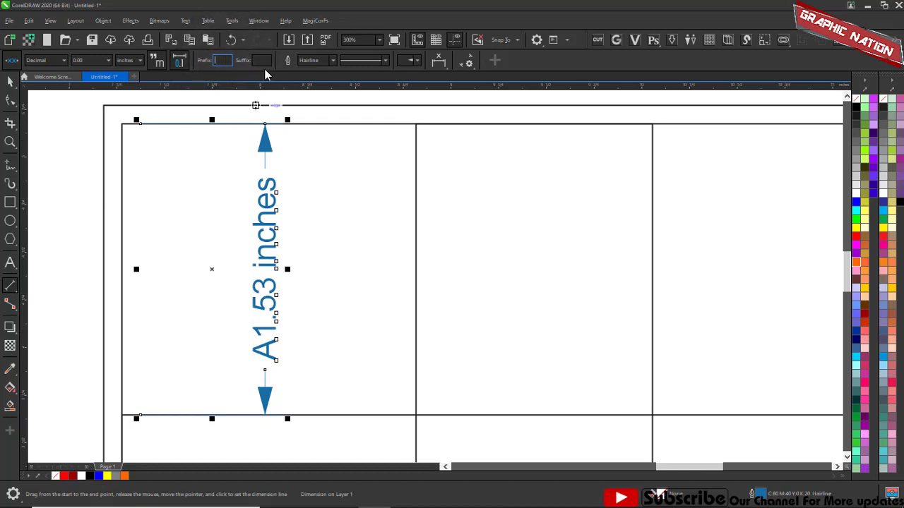
pyautogui.press('Return')
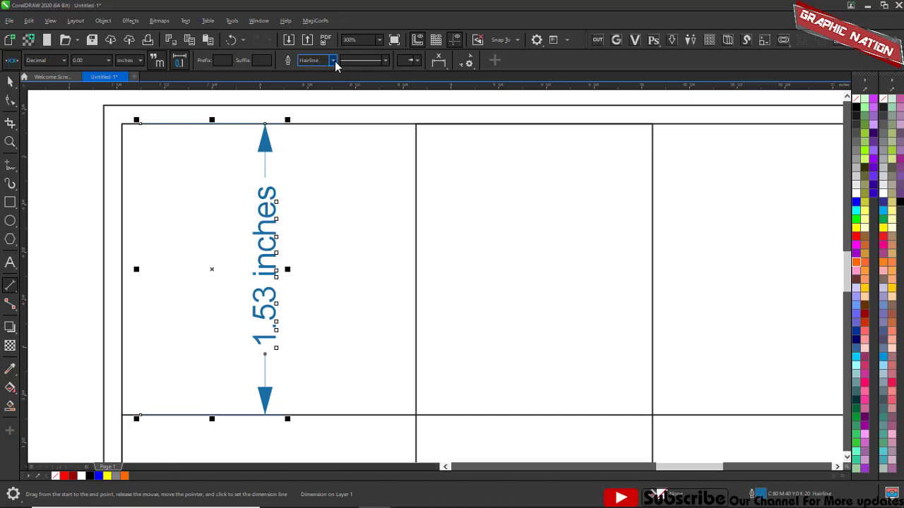
# Step: Try the outline widths 2.0 pt and None on the height dimension, and set it back to Hairline
pyautogui.click(334, 60)
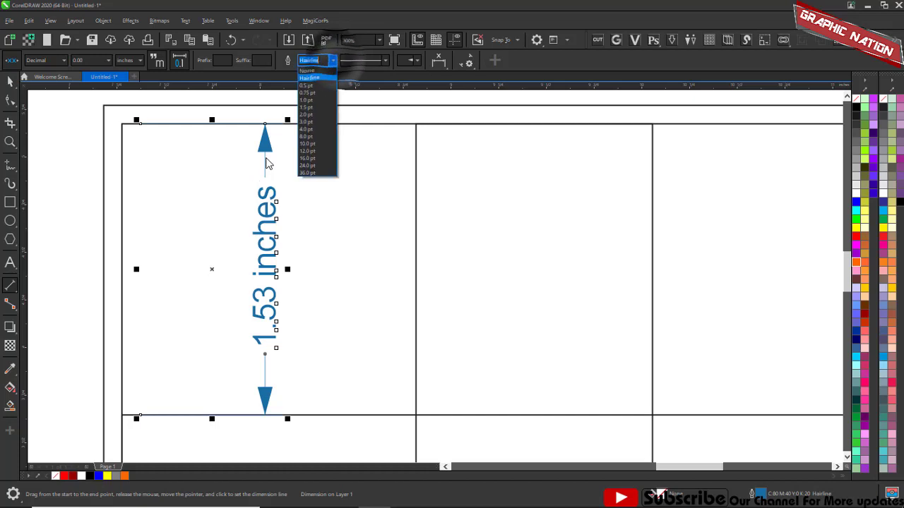
pyautogui.click(327, 115)
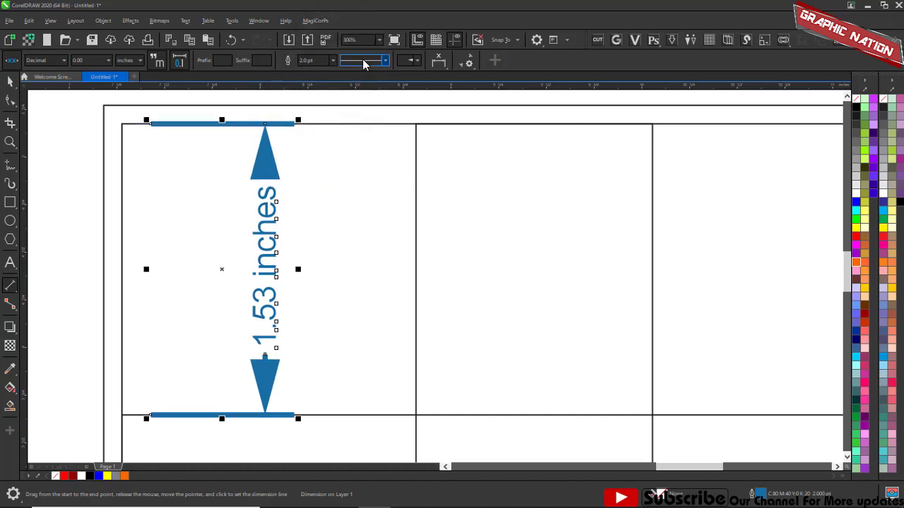
pyautogui.click(333, 61)
pyautogui.click(325, 71)
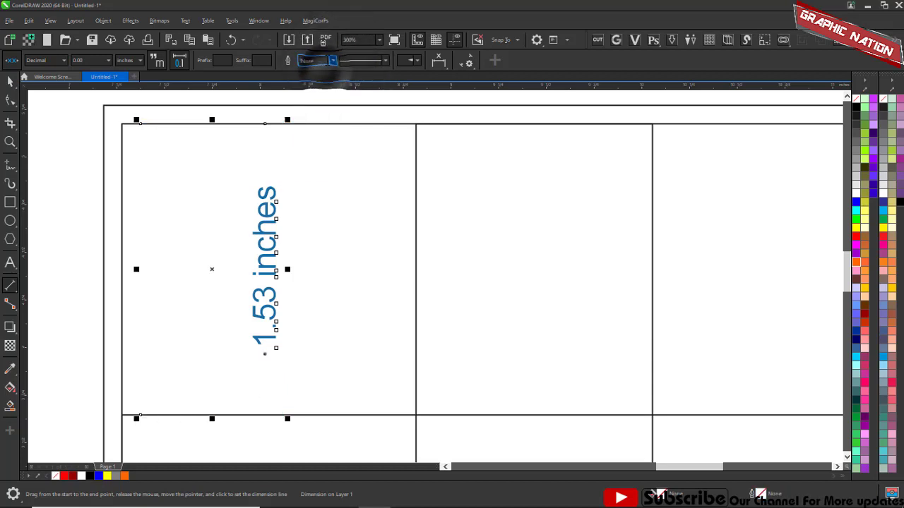
pyautogui.click(334, 61)
pyautogui.click(327, 79)
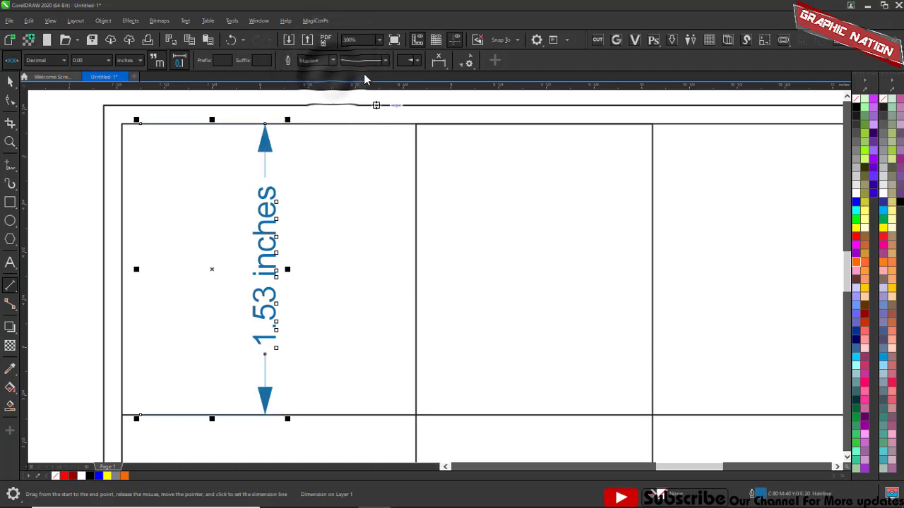
pyautogui.click(385, 61)
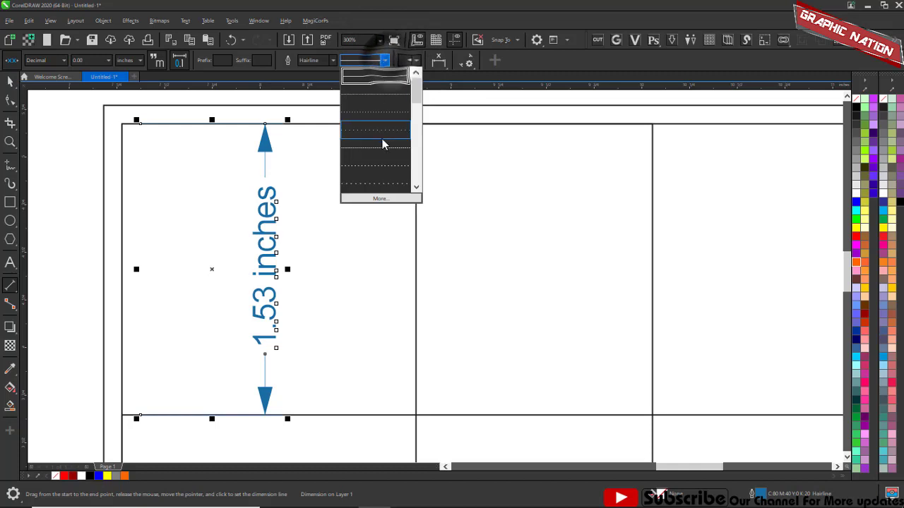
pyautogui.click(385, 63)
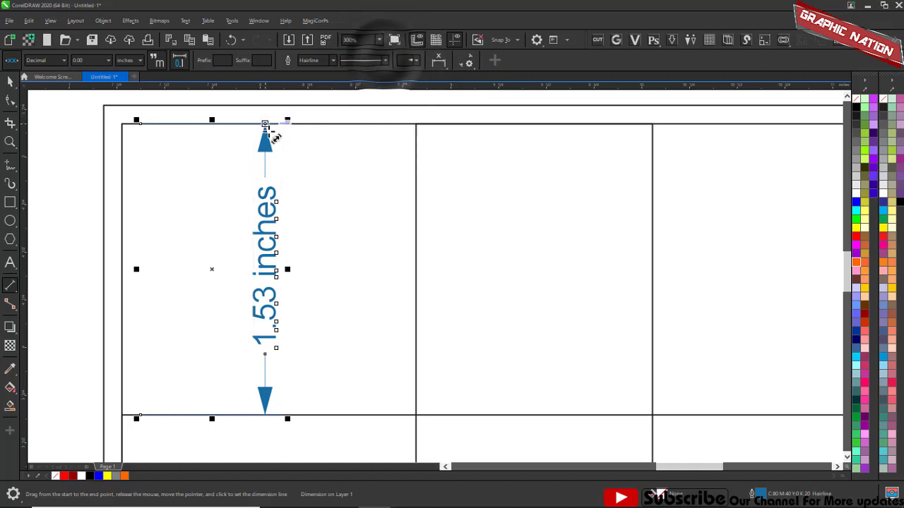
# Step: Try the feathered, hand-shaped and starburst arrowheads on the ends of the height dimension line
pyautogui.click(416, 61)
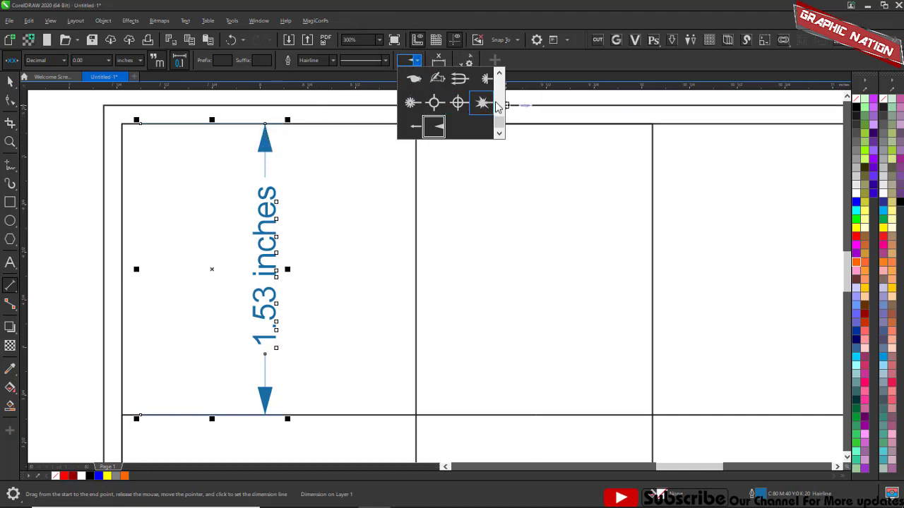
pyautogui.moveTo(499, 121); pyautogui.dragTo(519, 118)
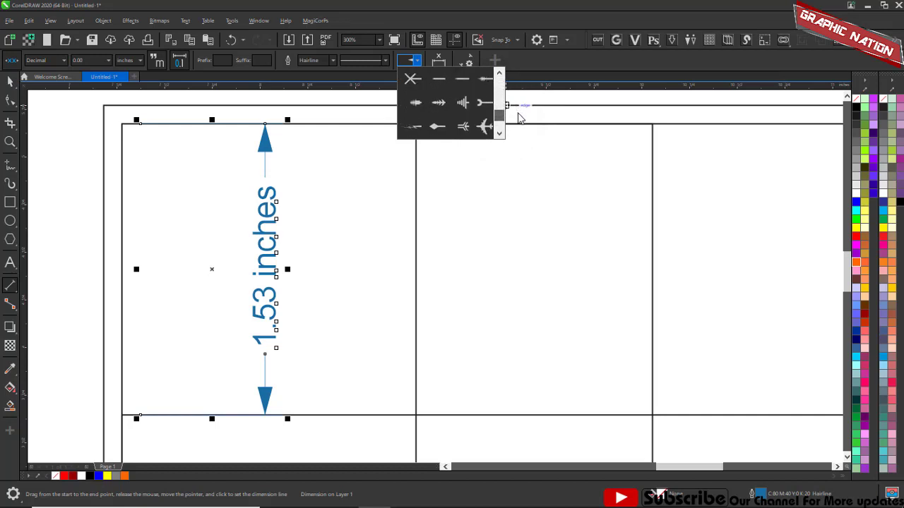
pyautogui.click(443, 106)
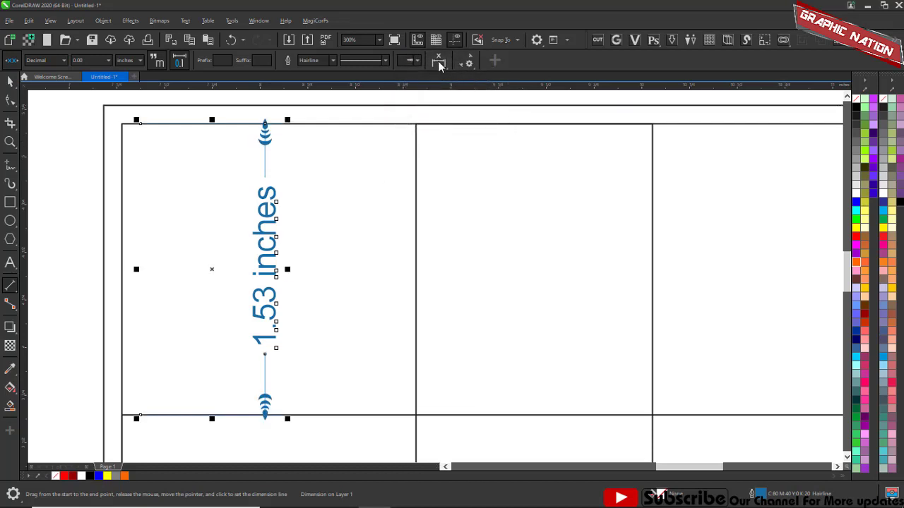
pyautogui.click(416, 64)
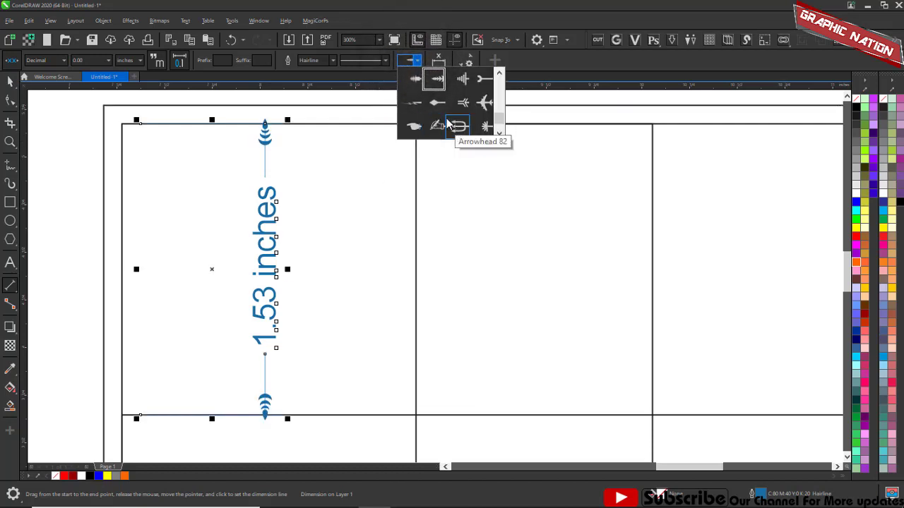
pyautogui.click(442, 126)
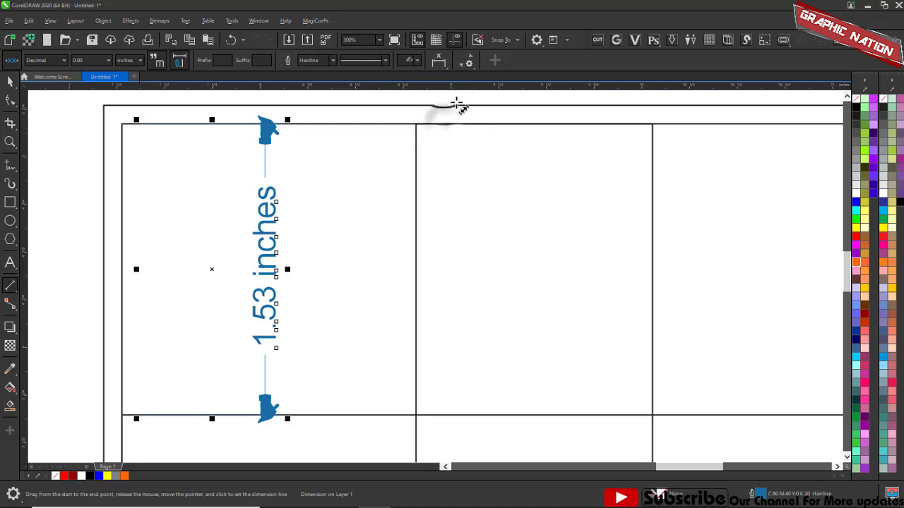
pyautogui.click(411, 61)
pyautogui.click(476, 97)
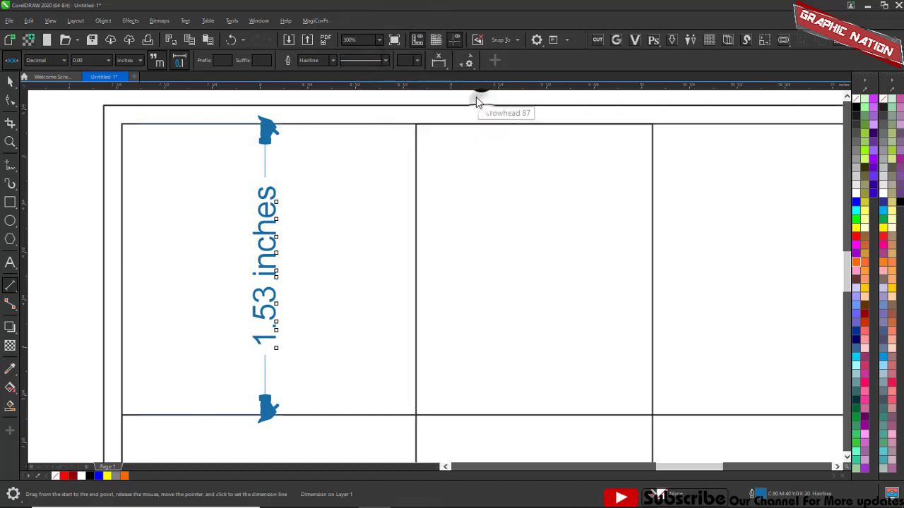
# Step: Try the three-pronged and rayed arrowheads on the height dimension, and settle on the small solid arrowhead
pyautogui.click(410, 60)
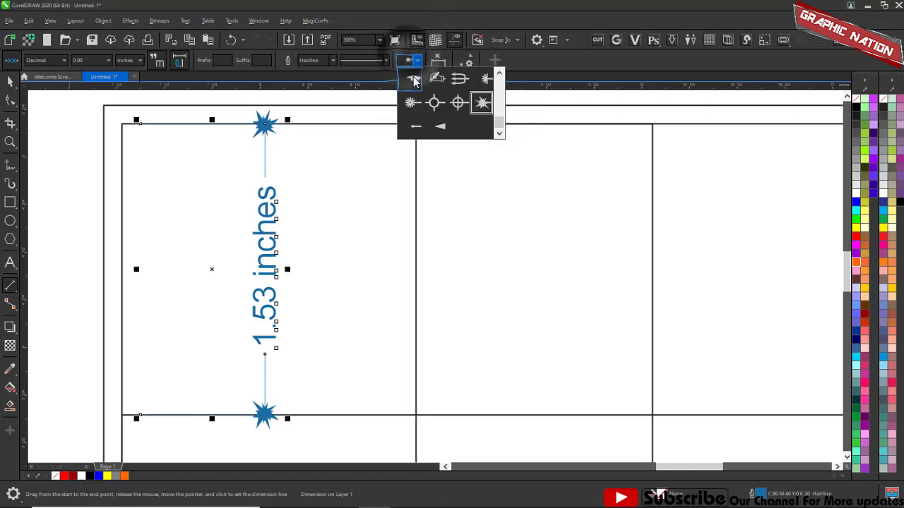
pyautogui.click(456, 82)
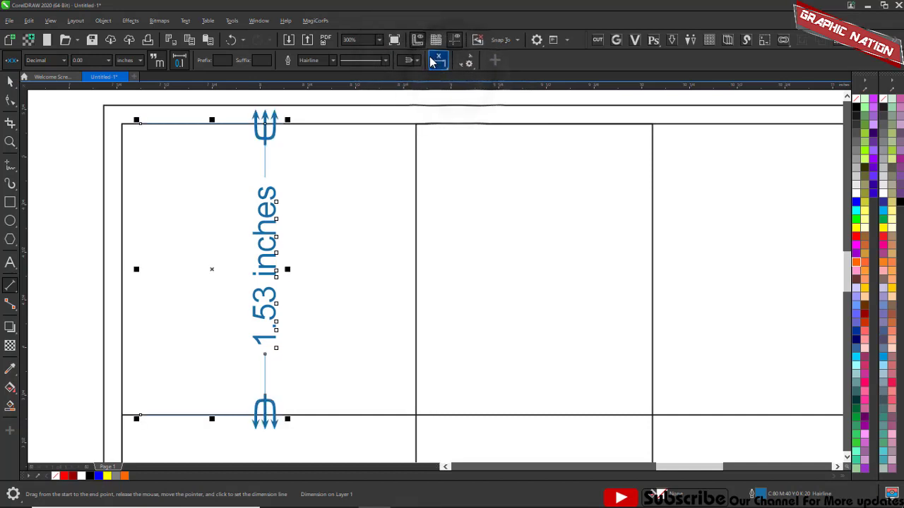
pyautogui.click(414, 62)
pyautogui.click(486, 79)
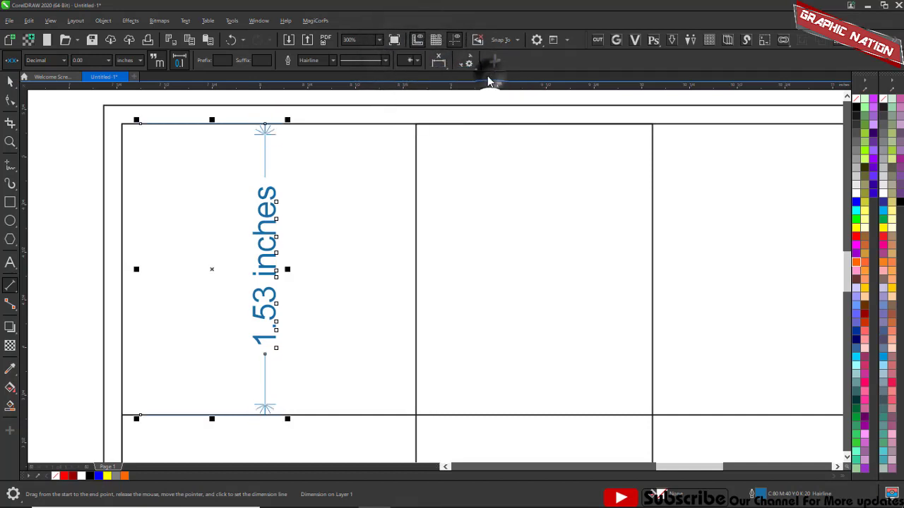
pyautogui.click(417, 61)
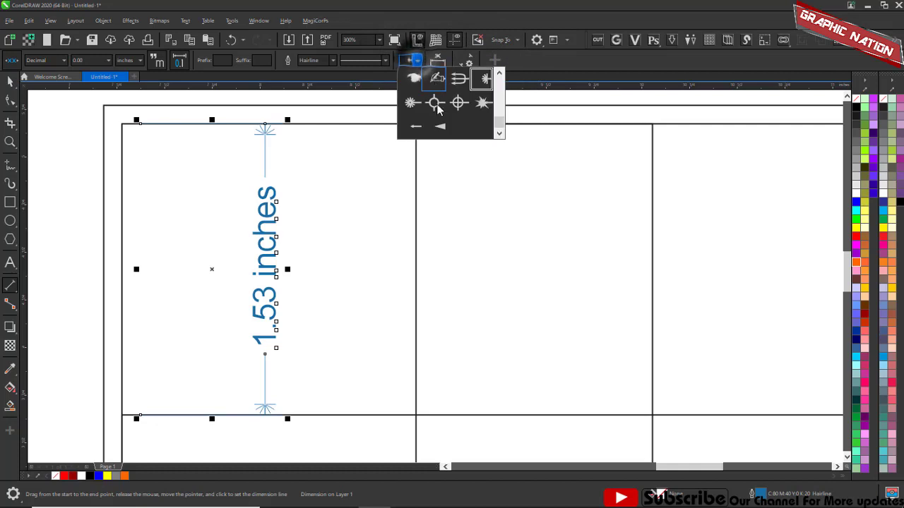
pyautogui.click(416, 131)
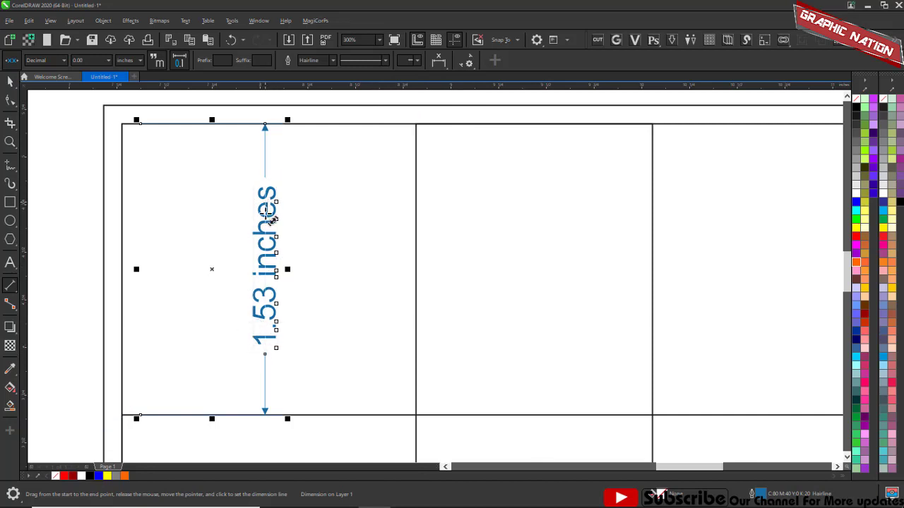
# Step: Try placing the height dimension's text through, above and below the dimension line
pyautogui.click(441, 65)
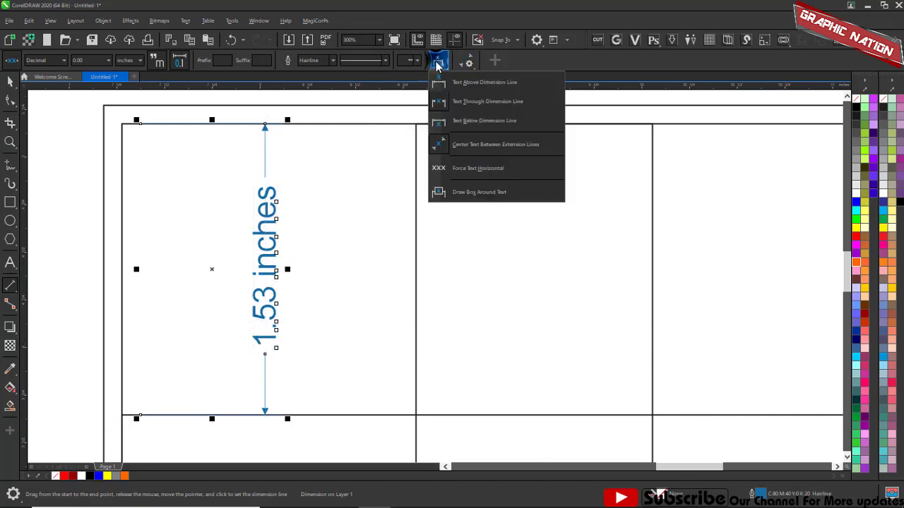
pyautogui.click(461, 99)
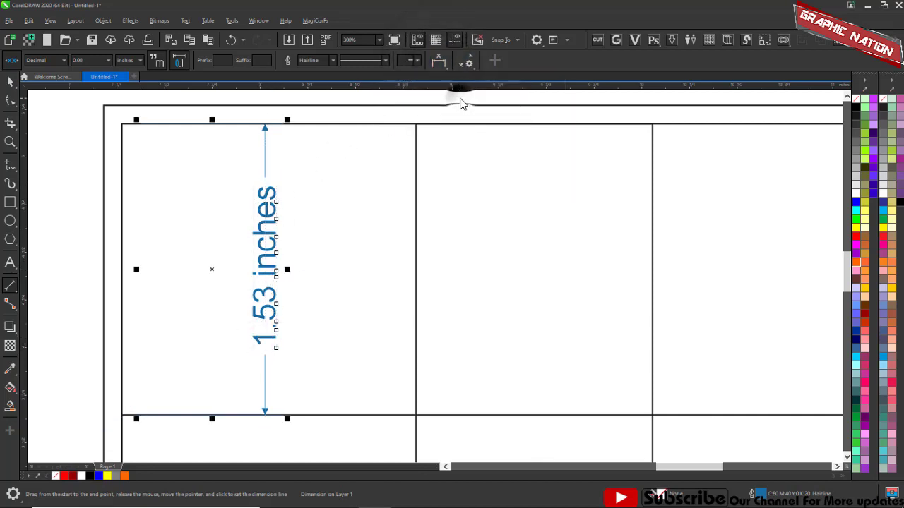
pyautogui.click(444, 64)
pyautogui.click(461, 84)
pyautogui.click(444, 64)
pyautogui.click(450, 87)
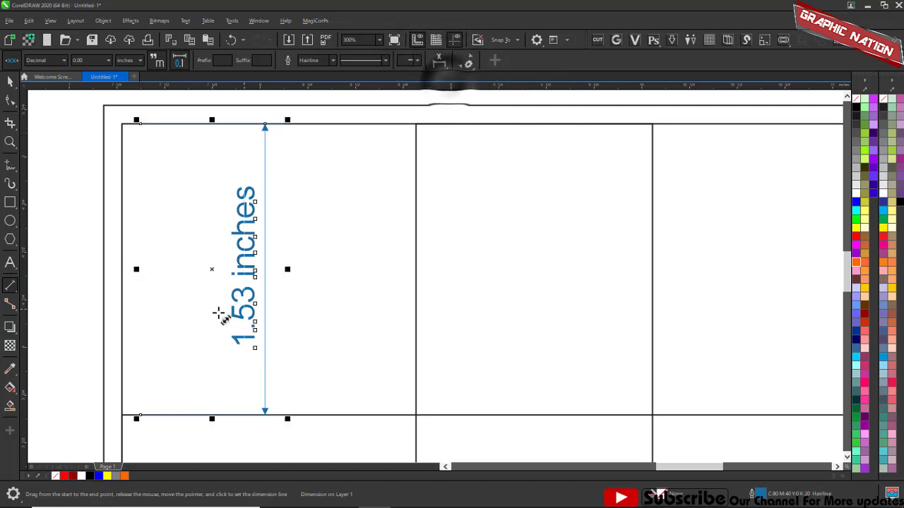
pyautogui.click(438, 61)
pyautogui.click(473, 127)
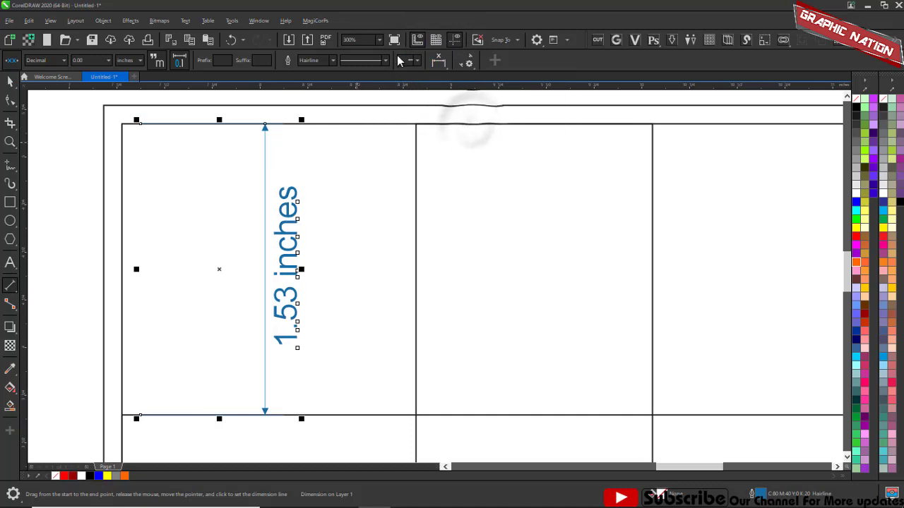
# Step: Turn off centering of the height dimension's text between the extension lines and force the text horizontal
pyautogui.click(438, 61)
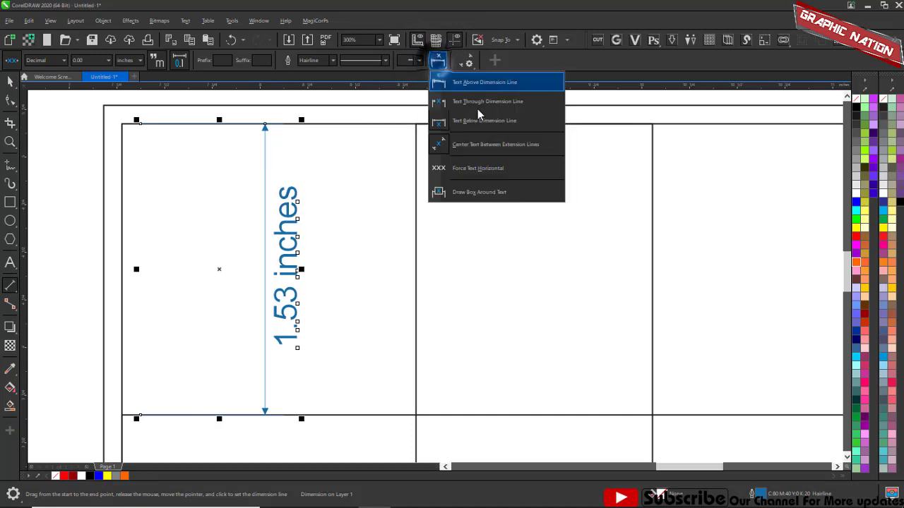
pyautogui.click(516, 147)
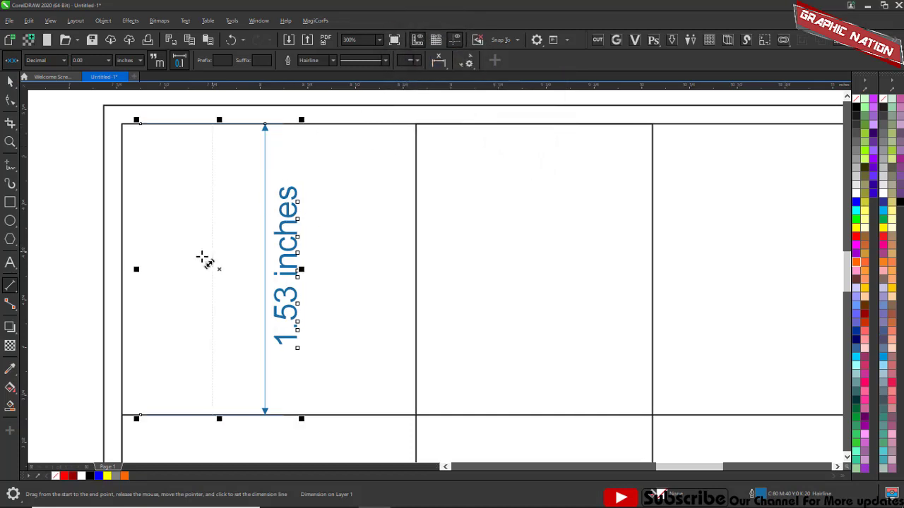
pyautogui.click(439, 61)
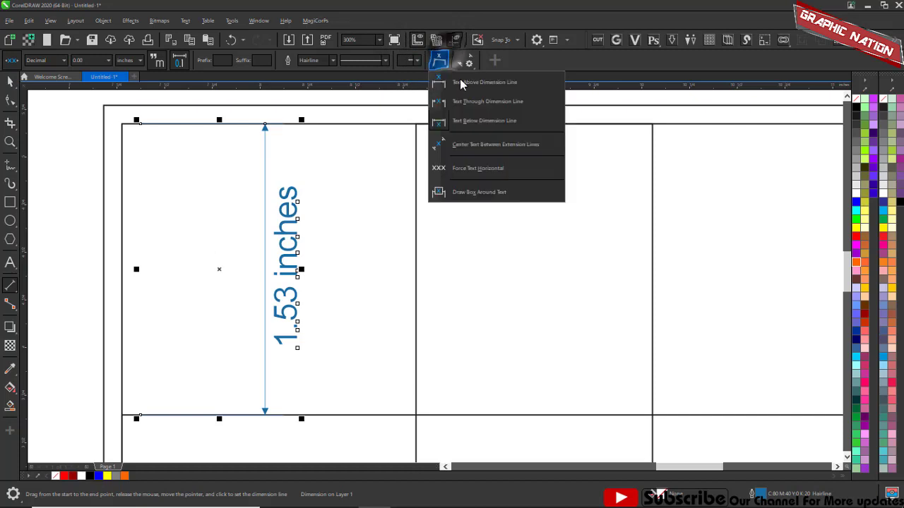
pyautogui.click(503, 171)
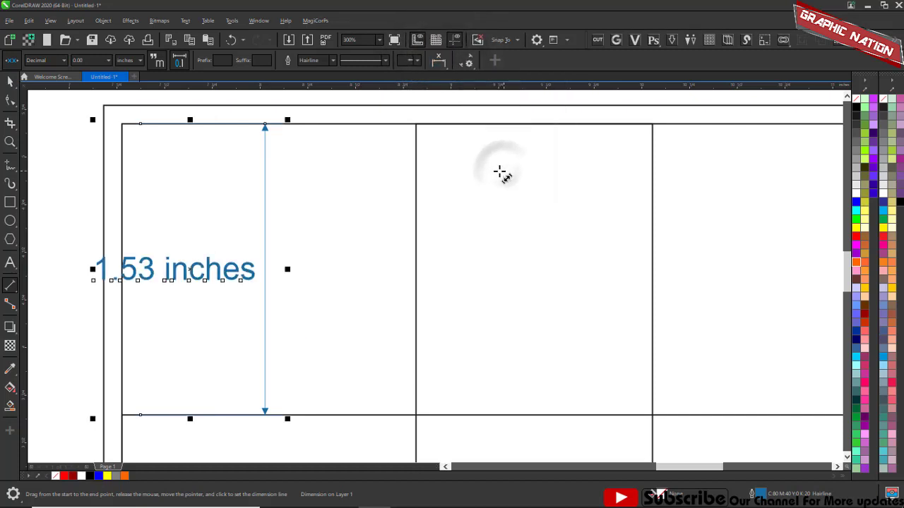
# Step: Draw a box around the height dimension's text and inspect it up close
pyautogui.click(444, 64)
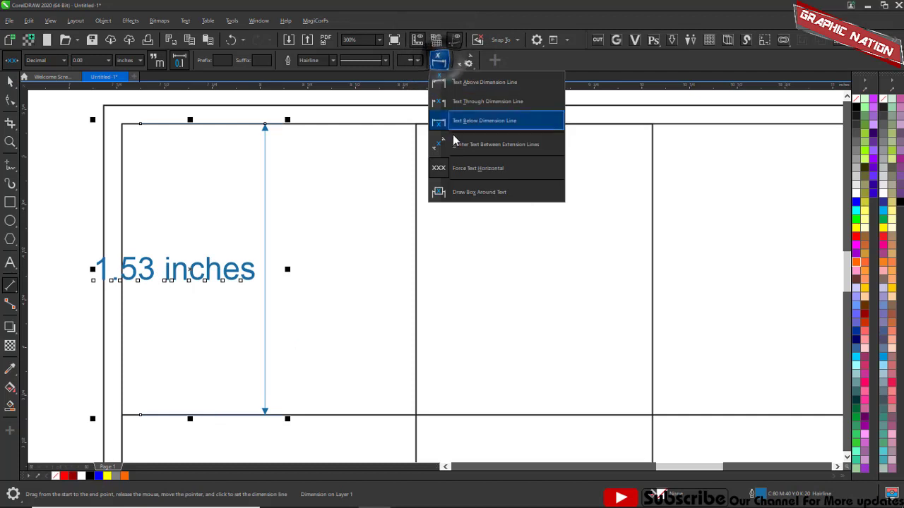
pyautogui.click(489, 195)
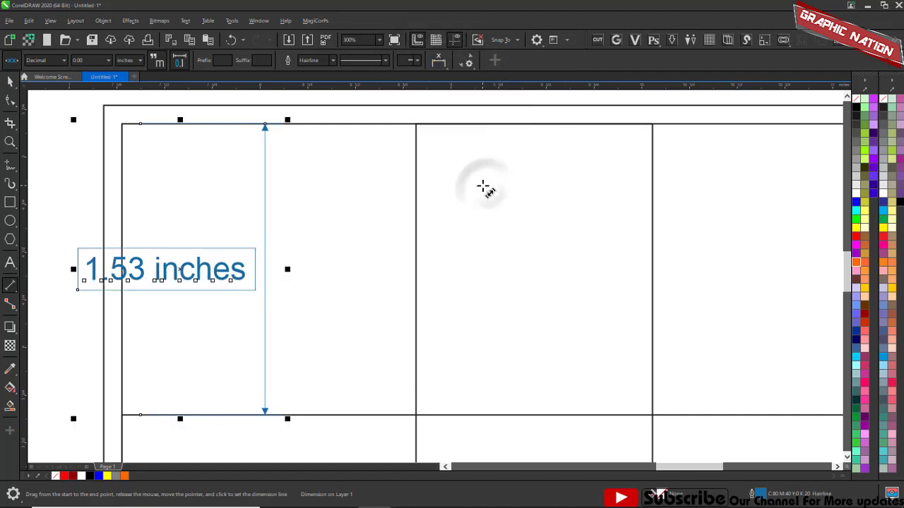
pyautogui.scroll(2, 142, 304)
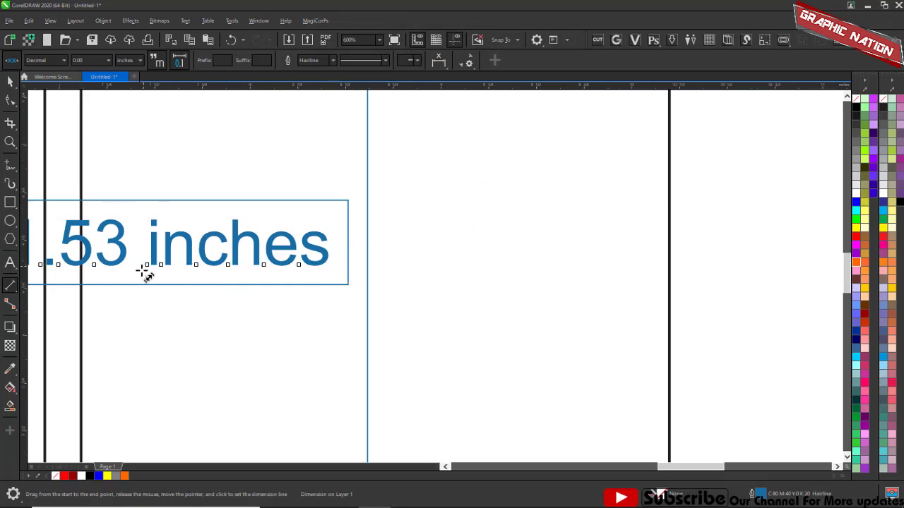
pyautogui.scroll(-2, 144, 270)
# Step: Place the boxed text of the height dimension above the dimension line
pyautogui.click(447, 65)
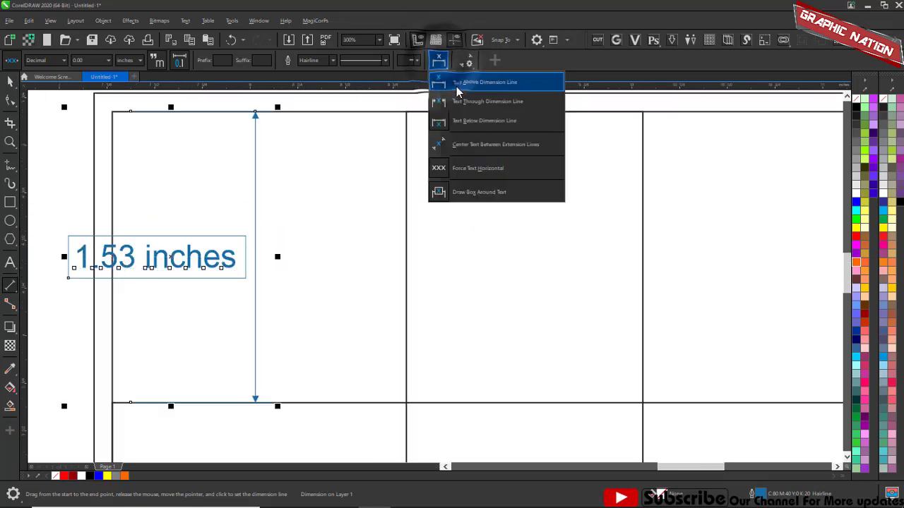
pyautogui.click(459, 81)
pyautogui.scroll(-2, 335, 168)
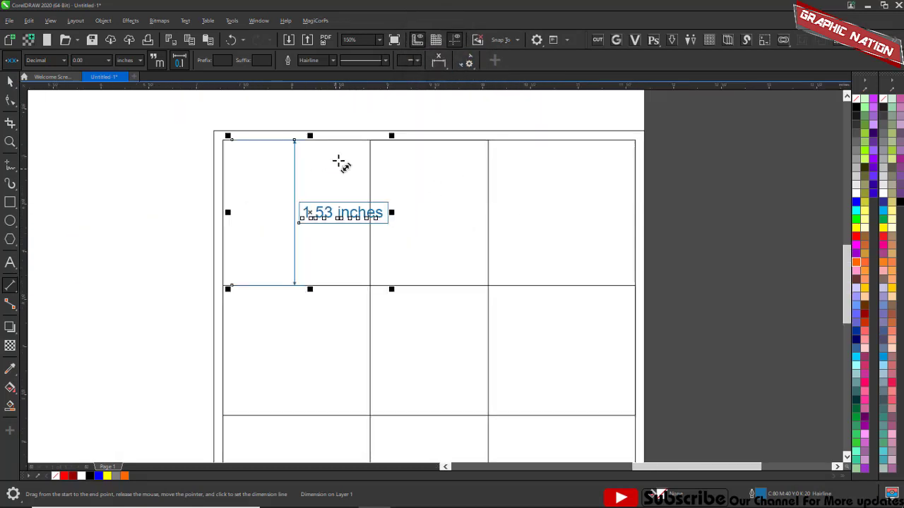
# Step: Open the extension line settings for the height dimension
pyautogui.click(469, 63)
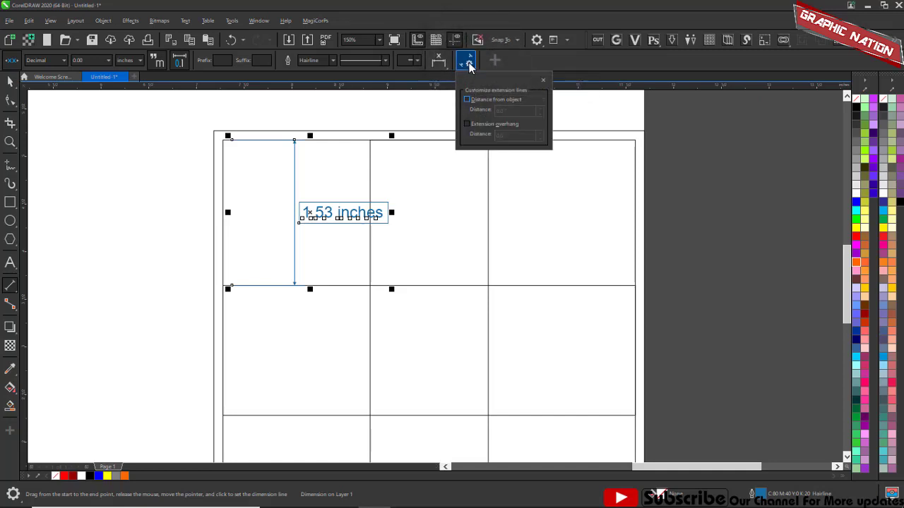
# Step: Customize the dimension's extension lines with a 12-inch distance from object and a 12-inch extension overhang
pyautogui.click(472, 100)
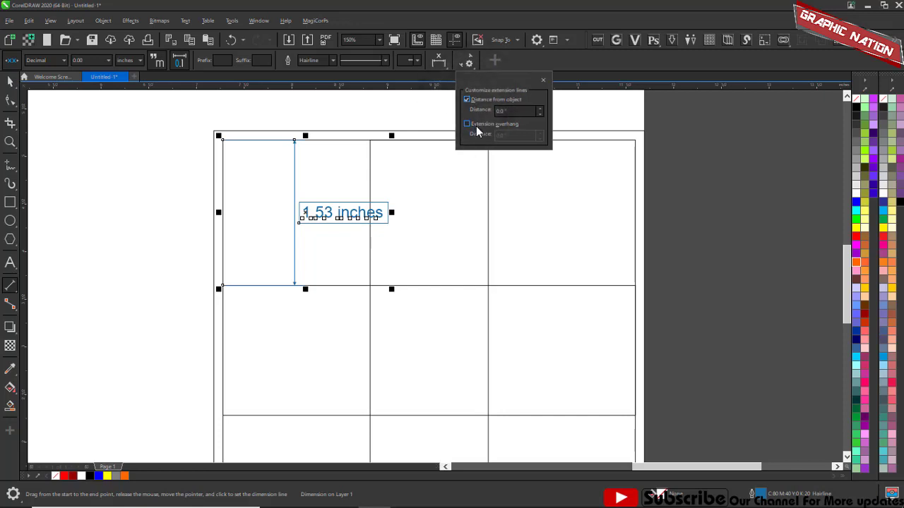
pyautogui.click(472, 125)
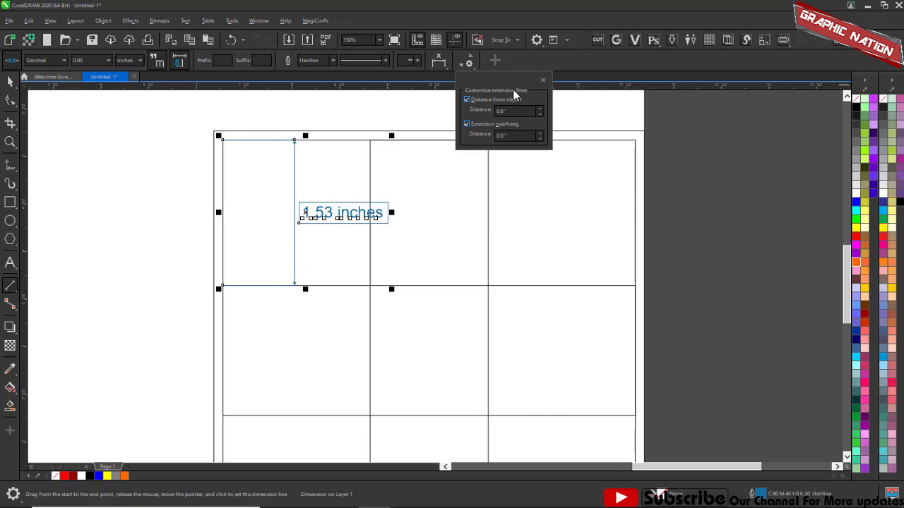
pyautogui.doubleClick(516, 110)
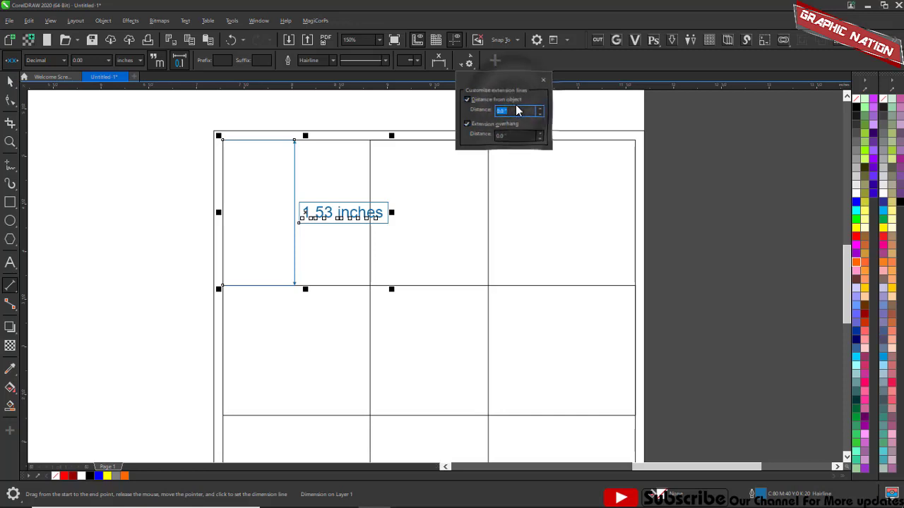
pyautogui.write('12')
pyautogui.press('Return')
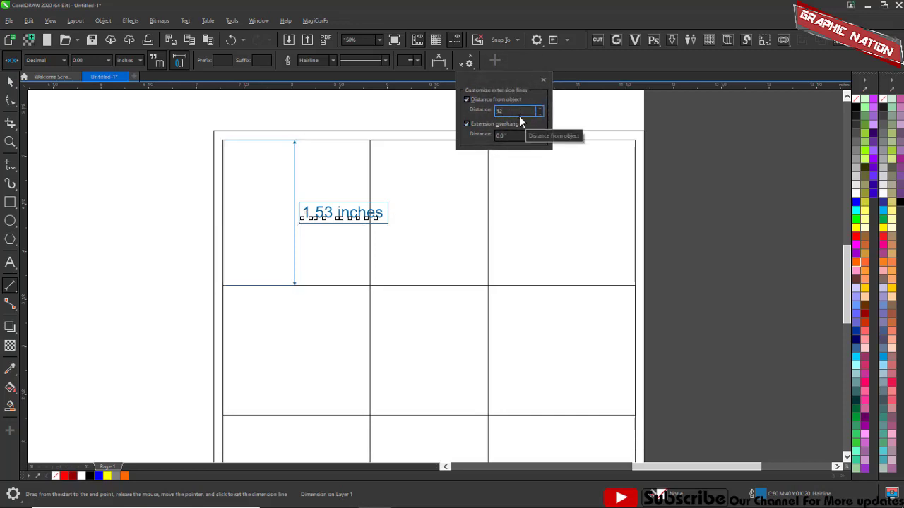
pyautogui.doubleClick(519, 136)
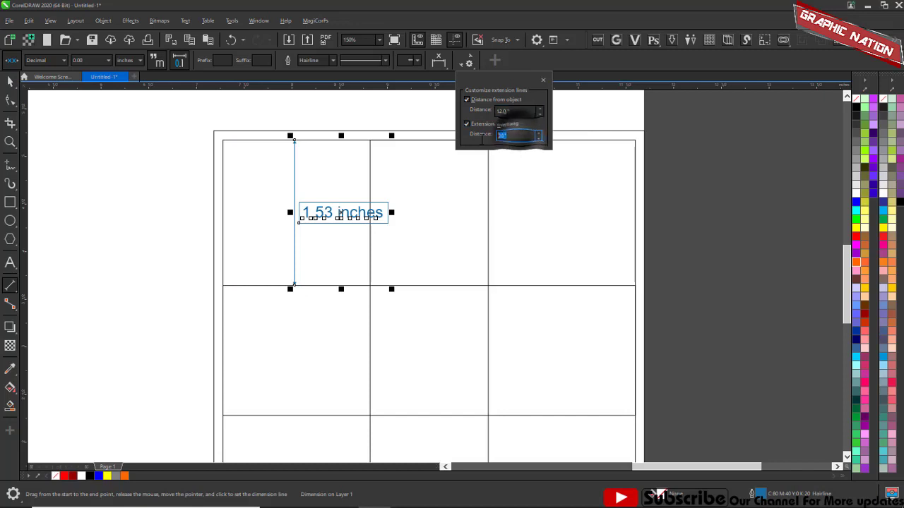
pyautogui.write('12')
pyautogui.press('Return')
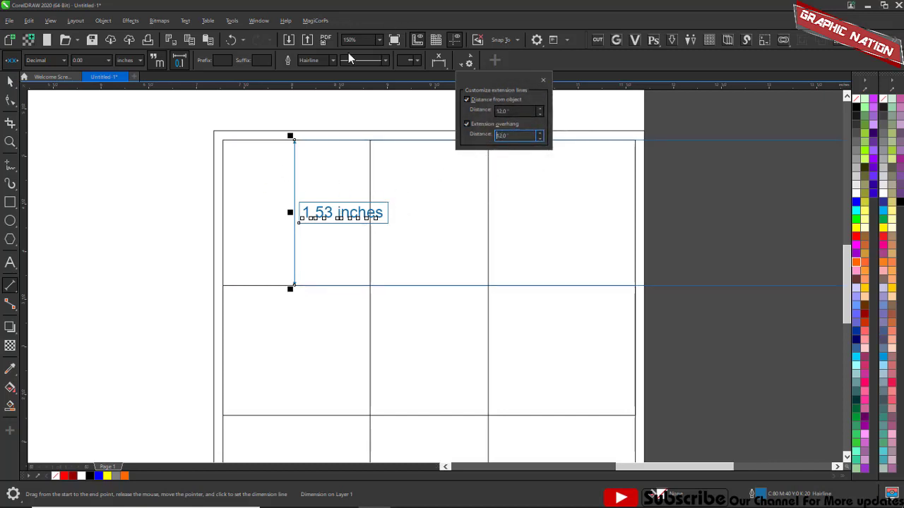
pyautogui.click(469, 62)
pyautogui.scroll(-2, 211, 107)
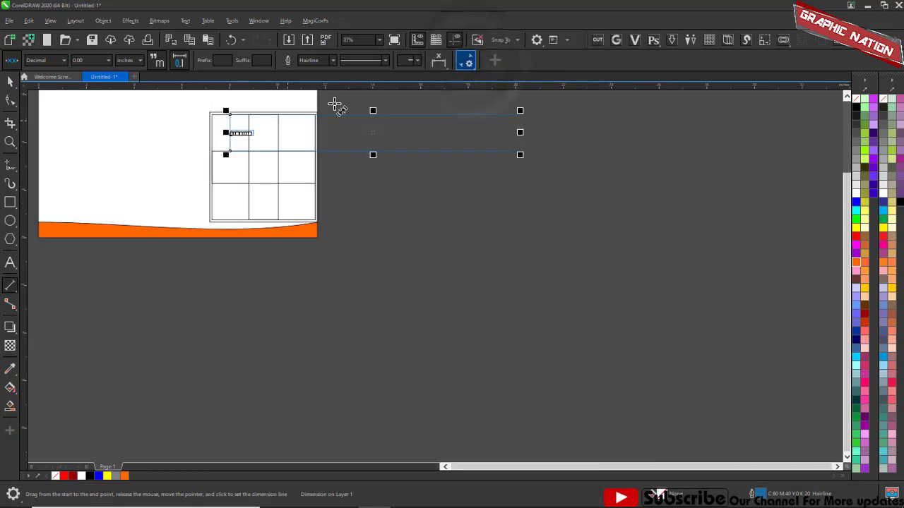
pyautogui.scroll(2, 335, 104)
pyautogui.scroll(-1, 451, 162)
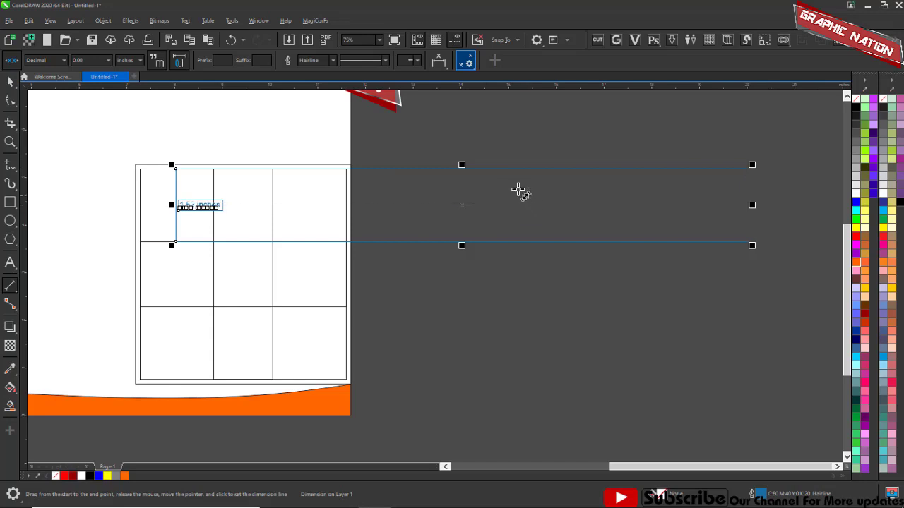
# Step: Turn off the custom distance from object and extension overhang, and delete the dimension on the grid's upper-left cell
pyautogui.click(468, 61)
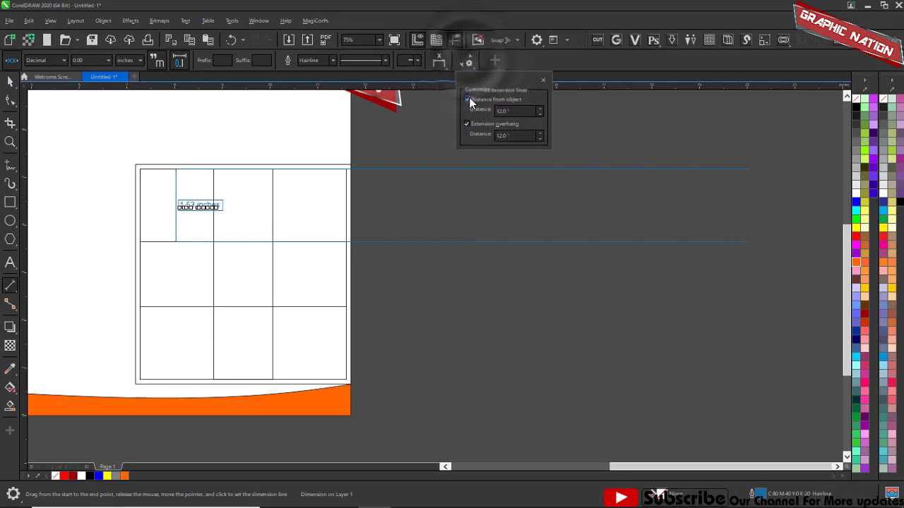
pyautogui.click(472, 124)
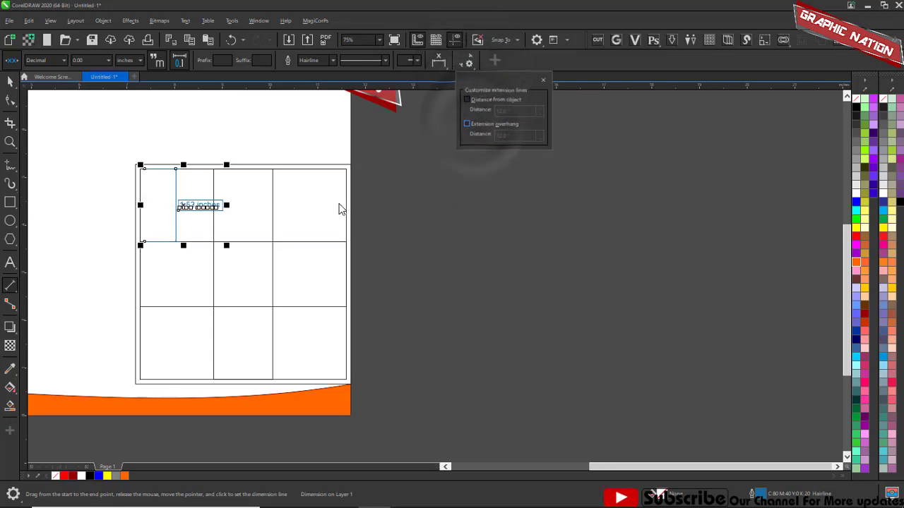
pyautogui.click(444, 175)
pyautogui.scroll(-1, 367, 177)
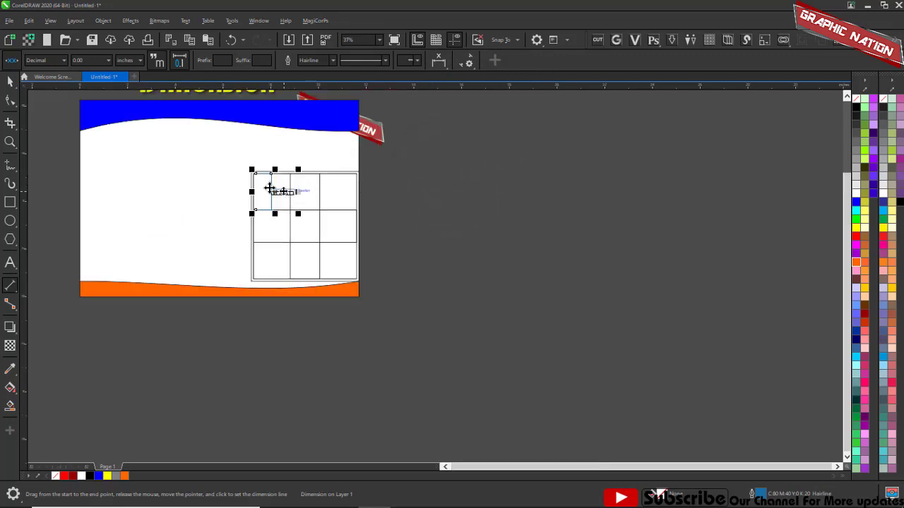
pyautogui.scroll(2, 269, 186)
pyautogui.press('space')
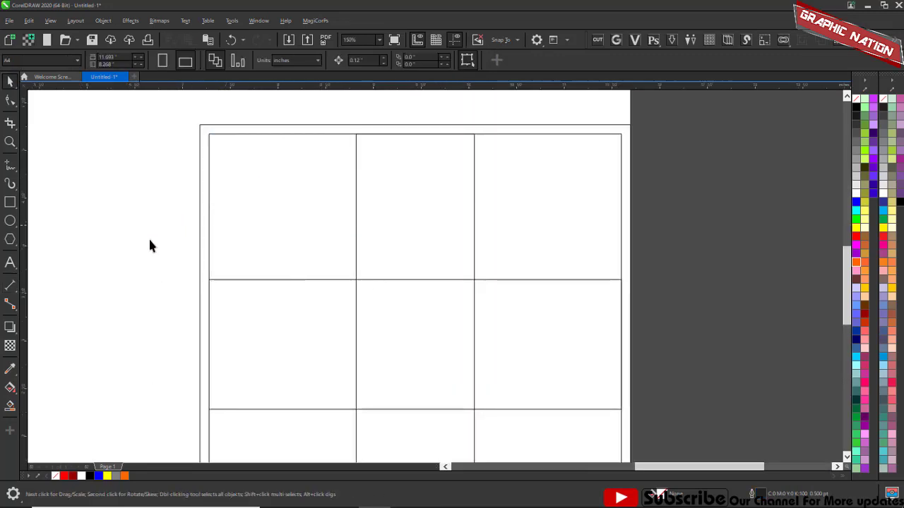
# Step: Place a vertical dimension inside the grid's upper-left cell with the Horizontal or Vertical Dimension tool, and delete it
pyautogui.click(15, 291)
pyautogui.click(13, 287)
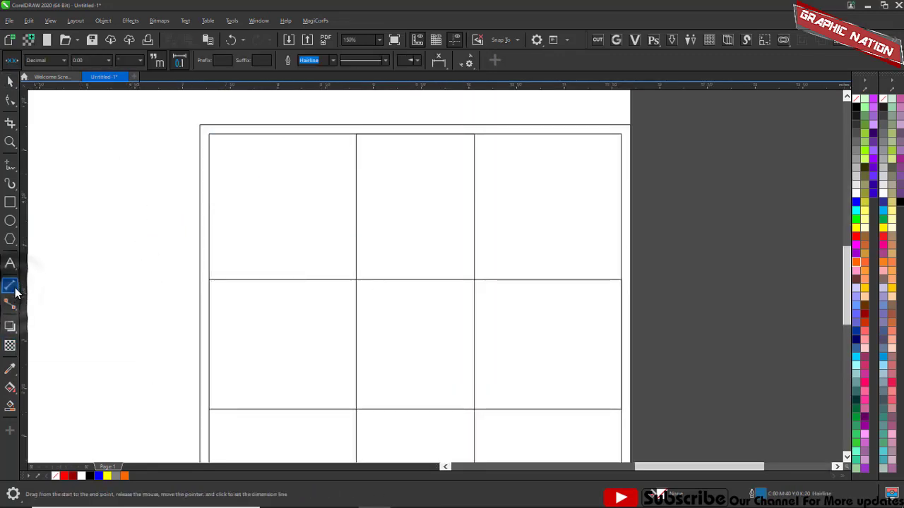
pyautogui.click(10, 285)
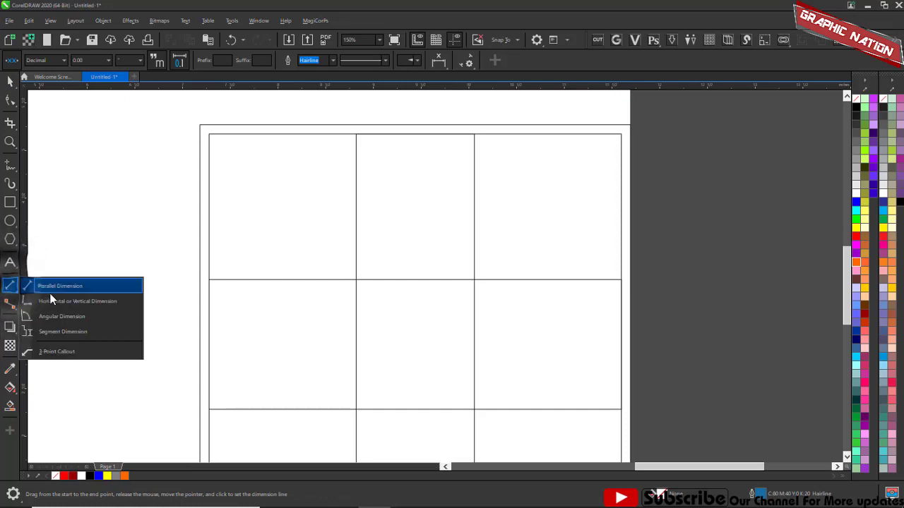
pyautogui.click(69, 299)
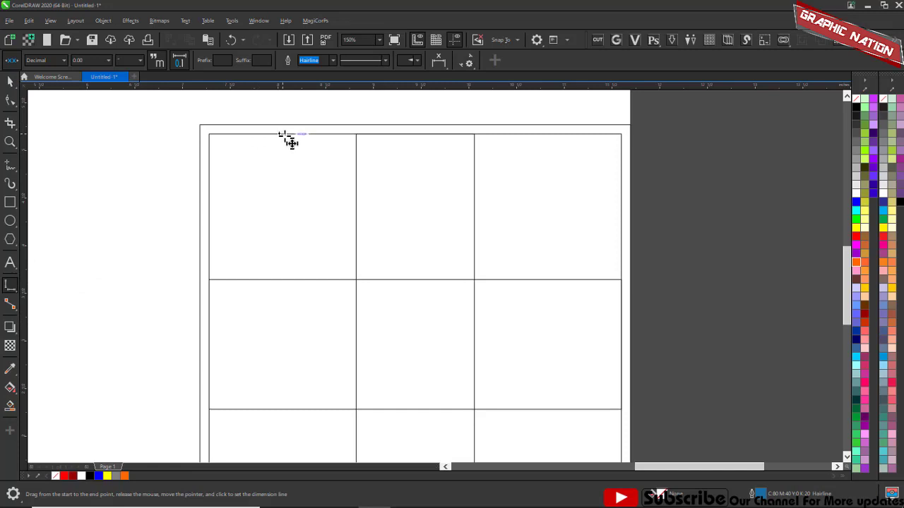
pyautogui.moveTo(289, 198); pyautogui.dragTo(274, 279)
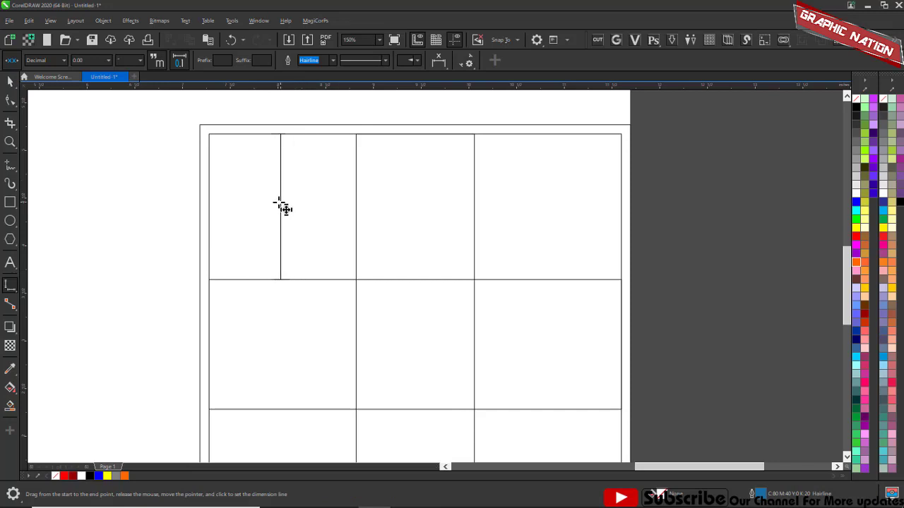
pyautogui.click(282, 208)
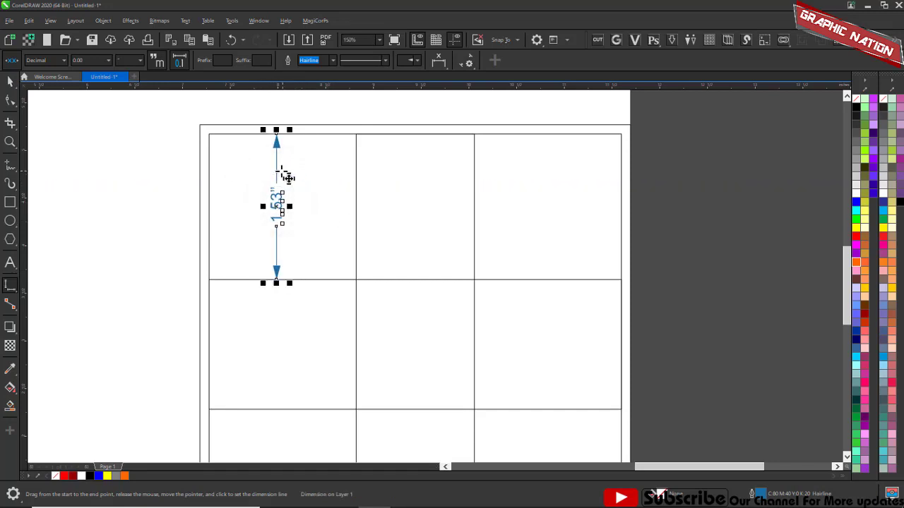
pyautogui.press('Delete')
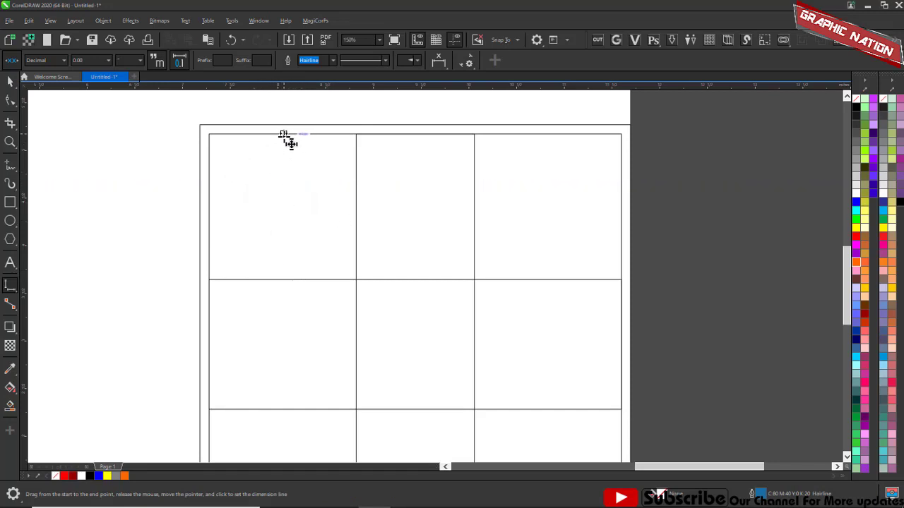
# Step: Dimension the upper-left cell's height to the left of the grid and its width above the grid
pyautogui.moveTo(281, 134); pyautogui.dragTo(282, 280)
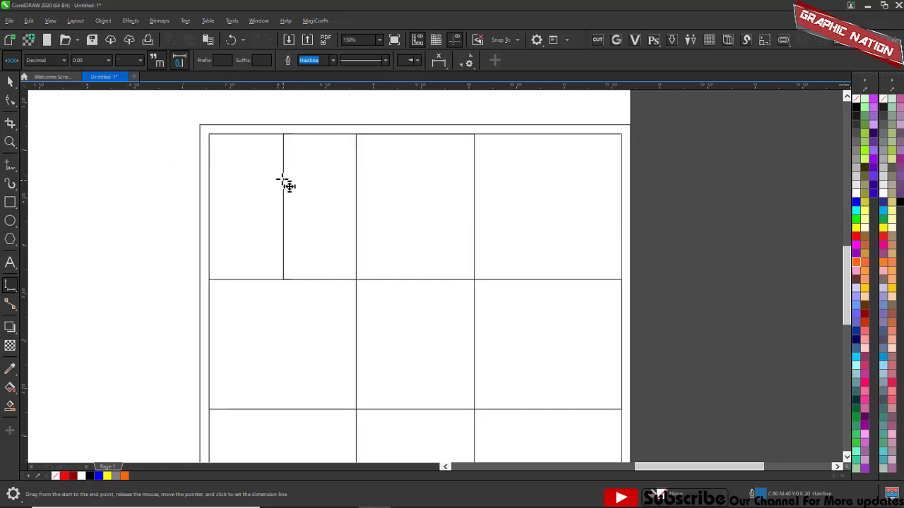
pyautogui.click(62, 162)
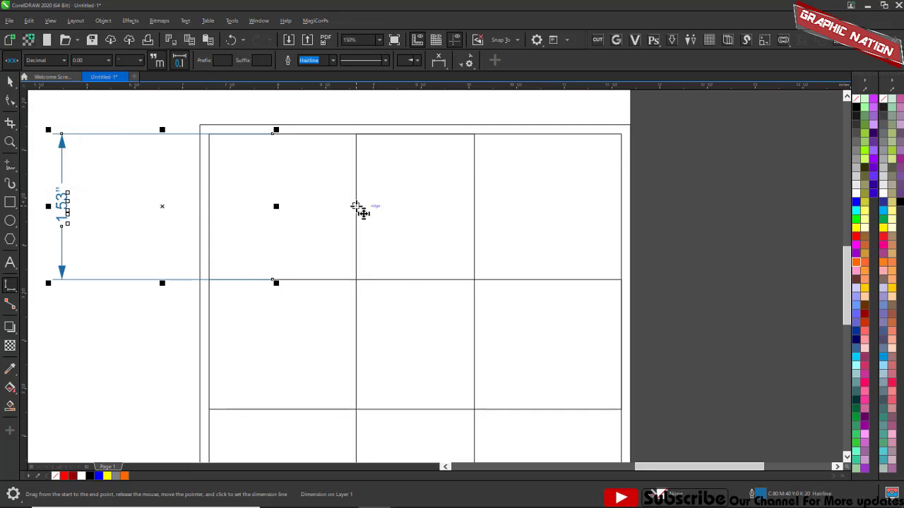
pyautogui.moveTo(356, 206); pyautogui.dragTo(209, 204)
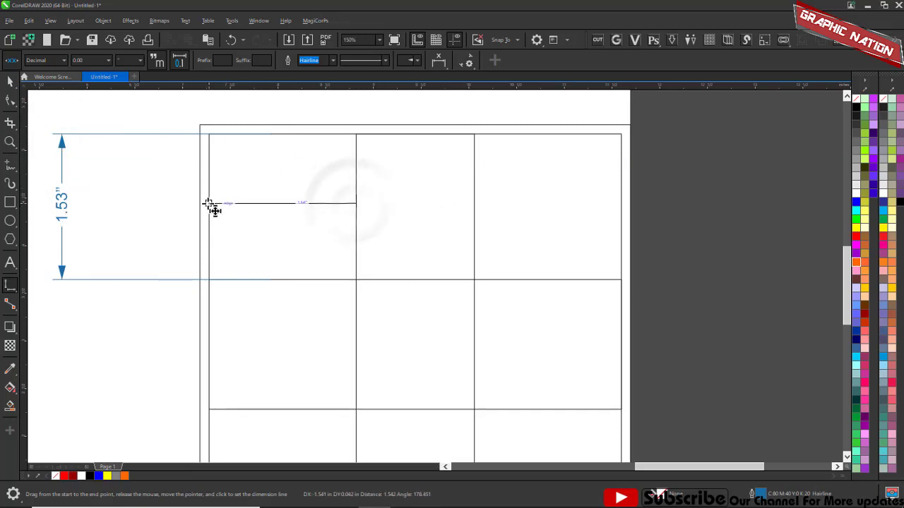
pyautogui.click(235, 93)
pyautogui.scroll(-1, 243, 211)
pyautogui.scroll(2, 255, 149)
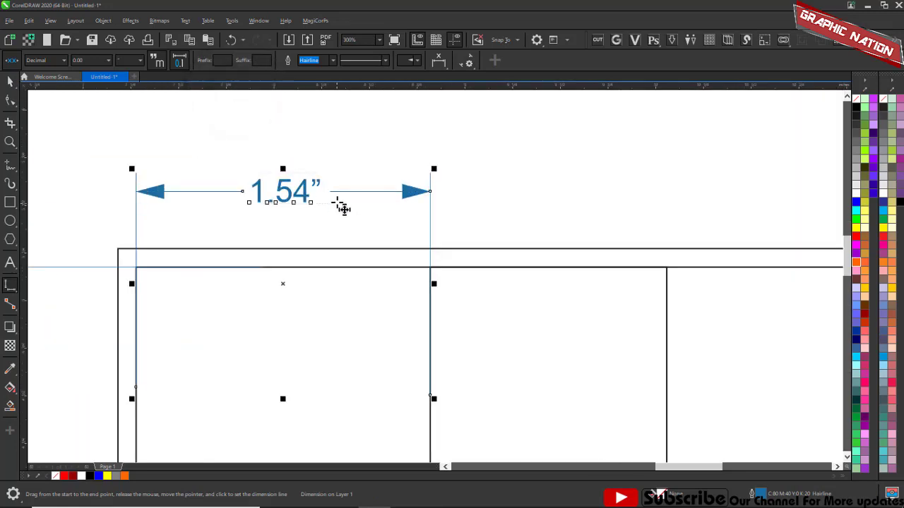
pyautogui.scroll(-1, 473, 207)
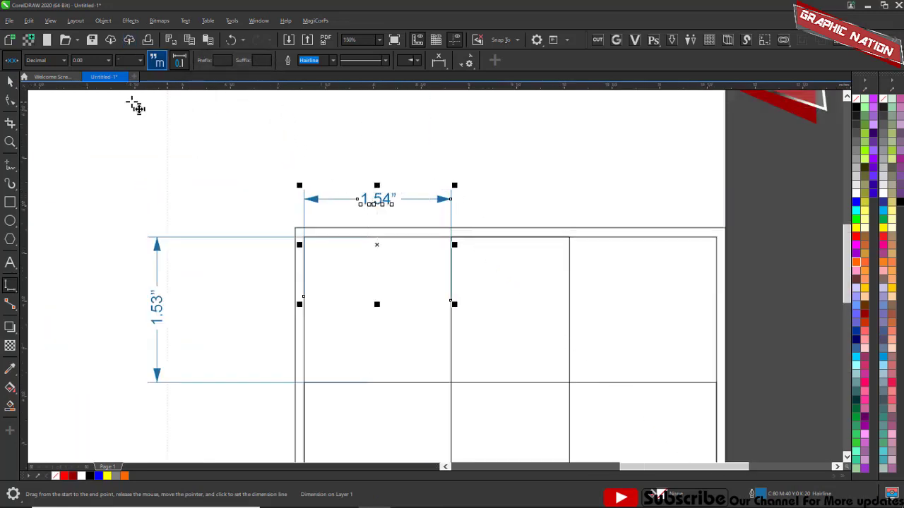
# Step: Delete the width dimension above the grid and the height dimension beside it
pyautogui.press('space')
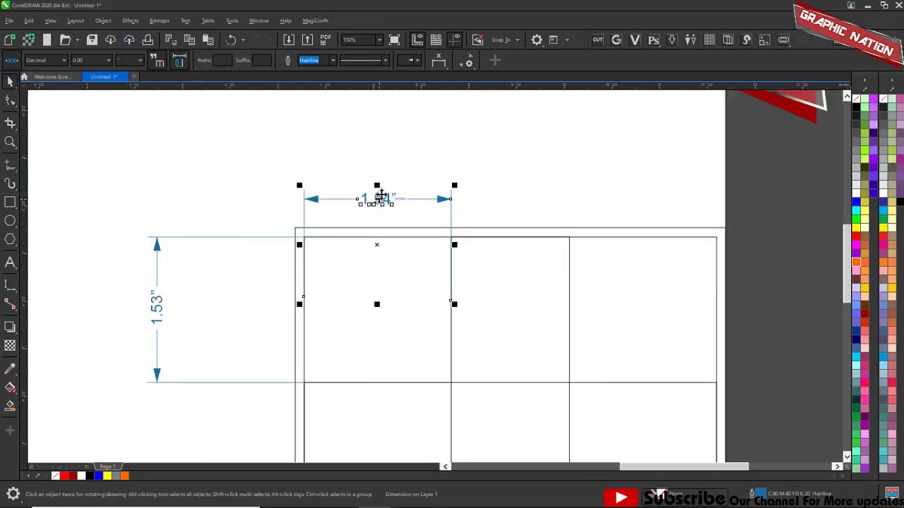
pyautogui.press('Delete')
pyautogui.click(223, 276)
pyautogui.press('Escape')
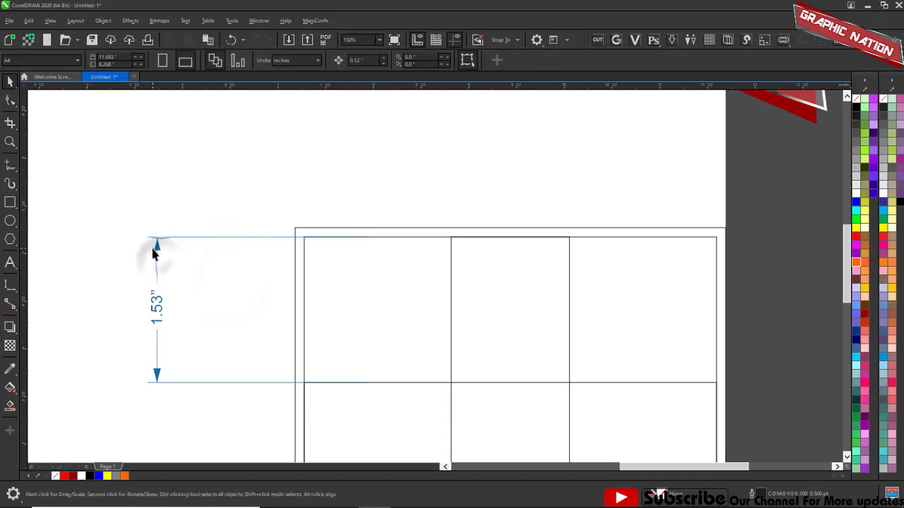
pyautogui.click(158, 306)
pyautogui.press('Delete')
# Step: Delete the blue wave shape along the page's upper edge
pyautogui.scroll(-1, 210, 207)
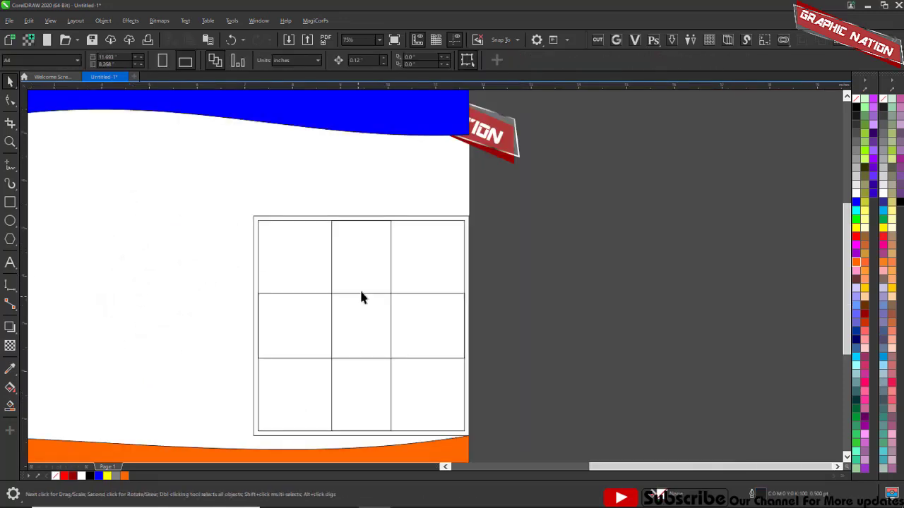
pyautogui.scroll(1, 361, 298)
pyautogui.scroll(-2, 150, 288)
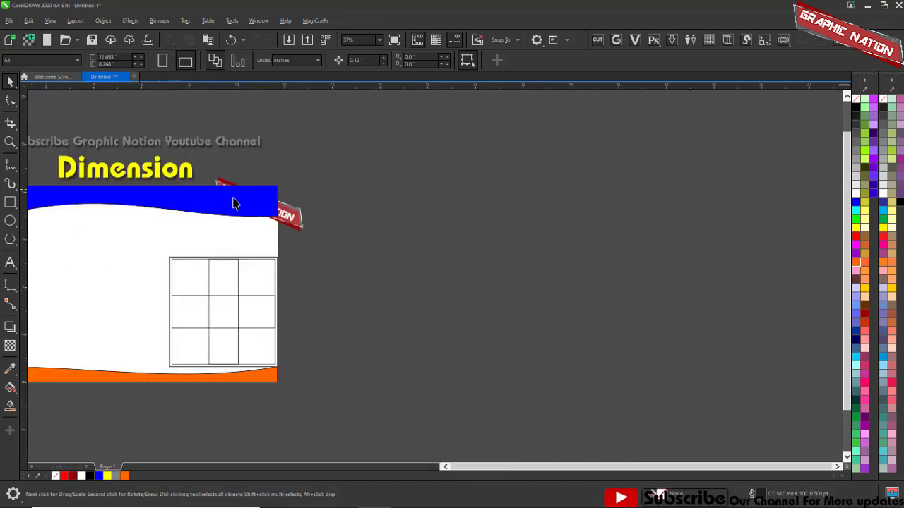
pyautogui.click(227, 206)
pyautogui.press('Delete')
pyautogui.scroll(1, 202, 249)
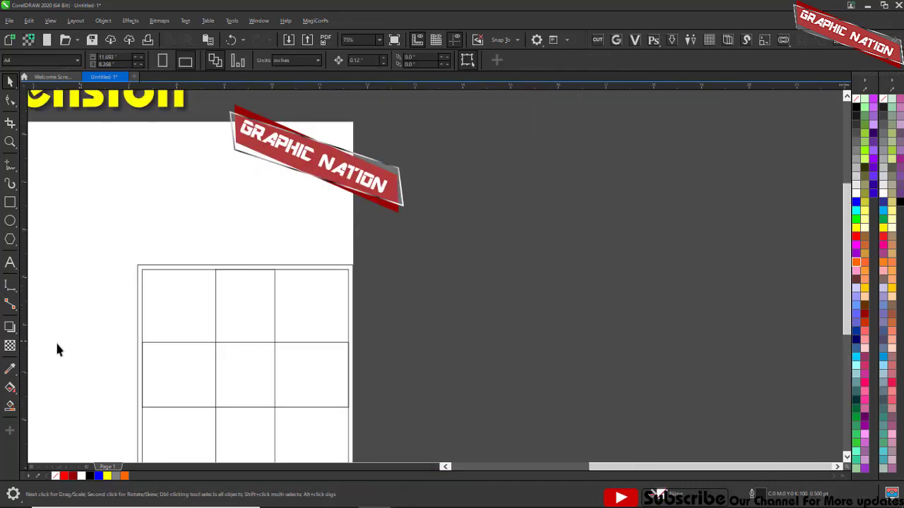
# Step: Place an angular dimension of about 260° with its vertex on the grid's inner left edge, and delete it
pyautogui.click(13, 295)
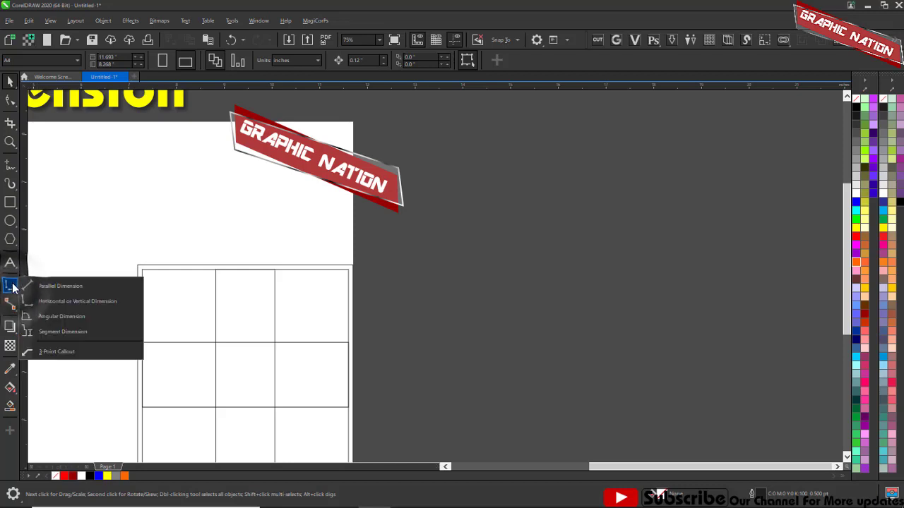
pyautogui.click(82, 320)
pyautogui.scroll(-1, 477, 277)
pyautogui.scroll(3, 307, 311)
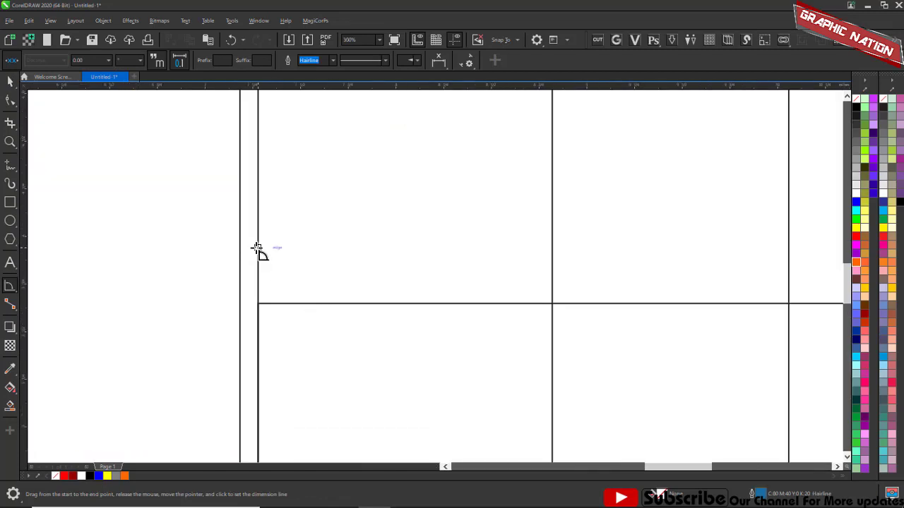
pyautogui.moveTo(323, 244); pyautogui.dragTo(325, 304)
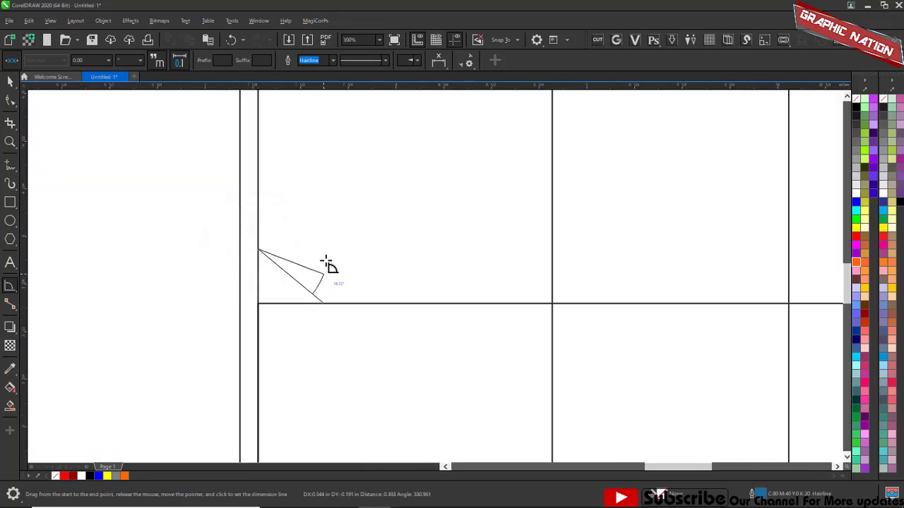
pyautogui.click(195, 304)
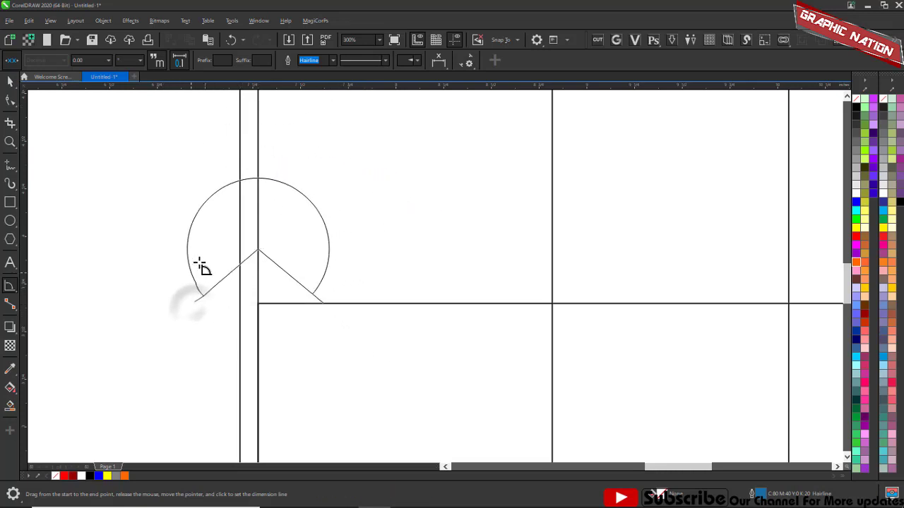
pyautogui.click(283, 258)
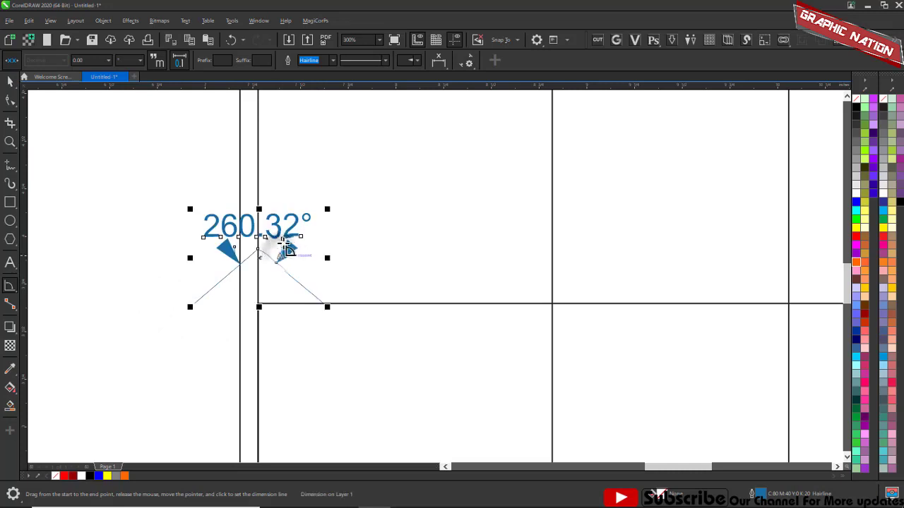
pyautogui.scroll(2, 286, 227)
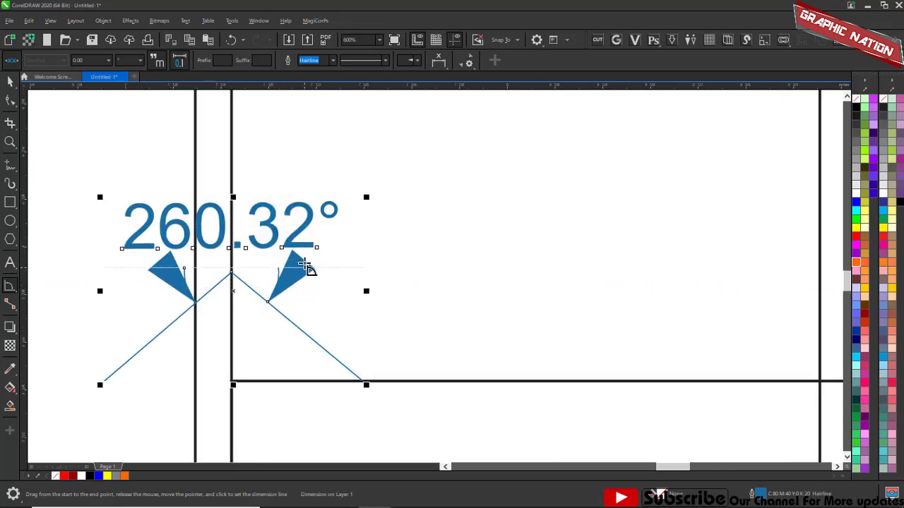
pyautogui.press('Delete')
pyautogui.scroll(-1, 222, 294)
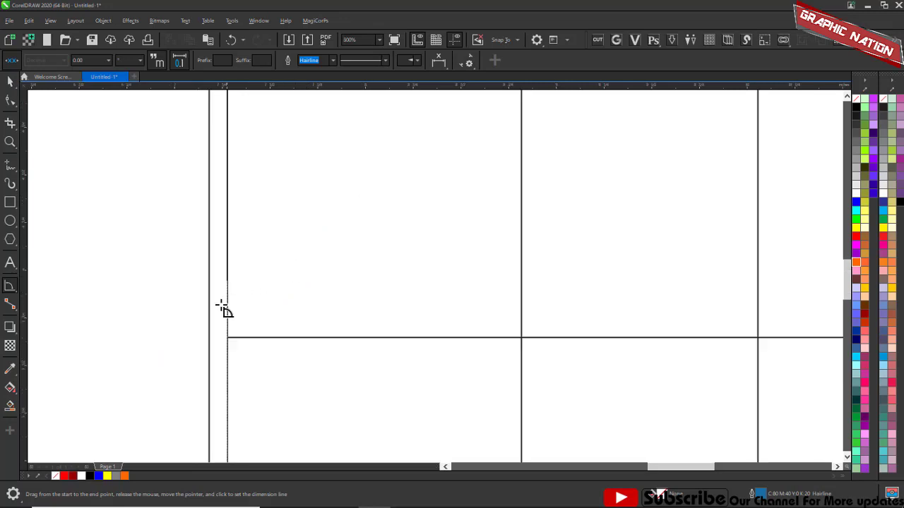
# Step: Place an angular dimension at the lower-left corner of the grid's upper-left cell, between its left and lower edges
pyautogui.moveTo(228, 338); pyautogui.dragTo(347, 294)
pyautogui.moveTo(357, 338); pyautogui.dragTo(358, 338)
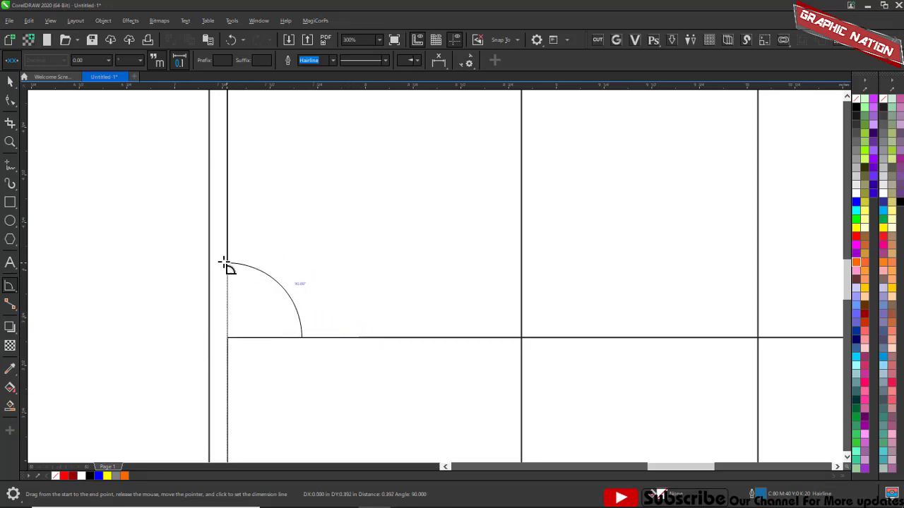
pyautogui.click(231, 260)
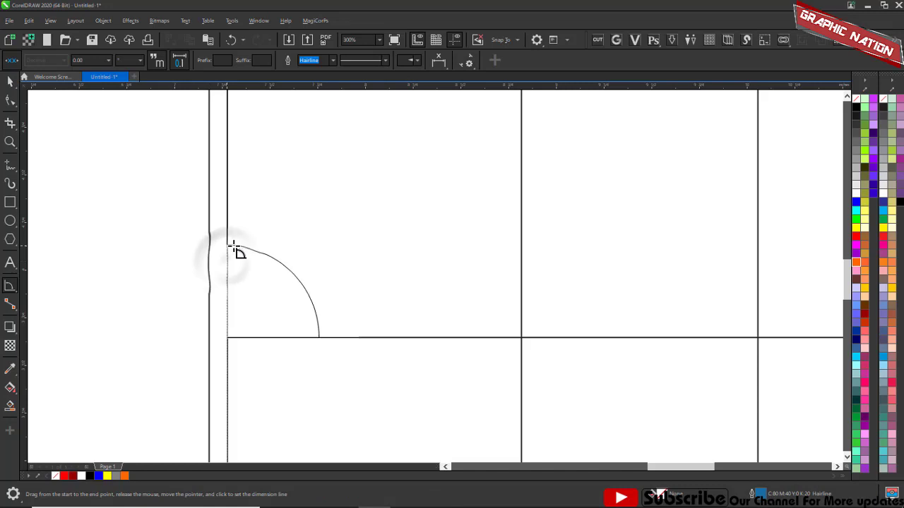
pyautogui.click(358, 227)
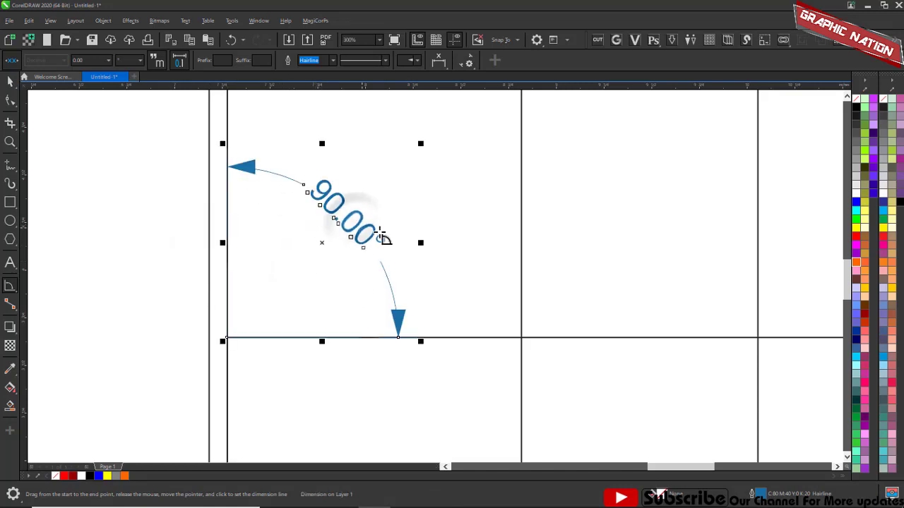
pyautogui.scroll(2, 385, 219)
pyautogui.scroll(-5, 358, 175)
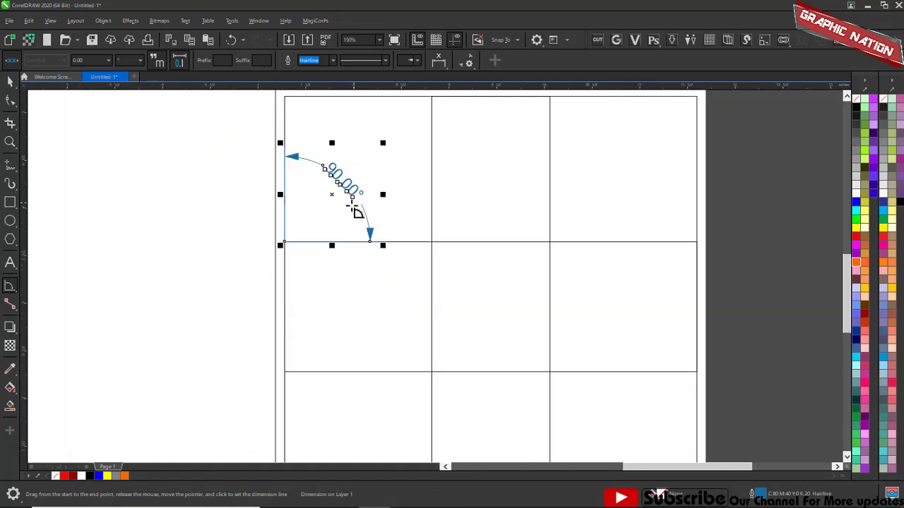
# Step: Delete the angular dimension in the grid's upper-left cell
pyautogui.press('space')
pyautogui.scroll(3, 344, 186)
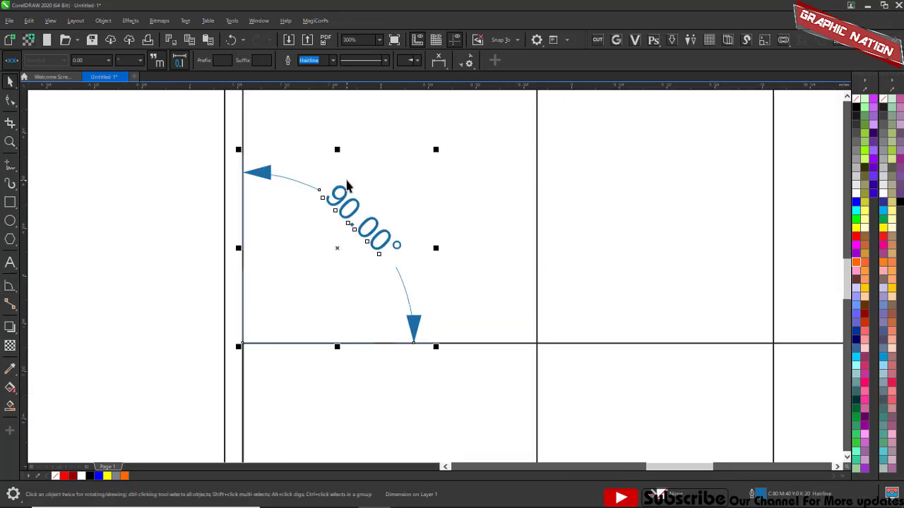
pyautogui.press('Delete')
pyautogui.scroll(-2, 470, 196)
pyautogui.scroll(1, 100, 162)
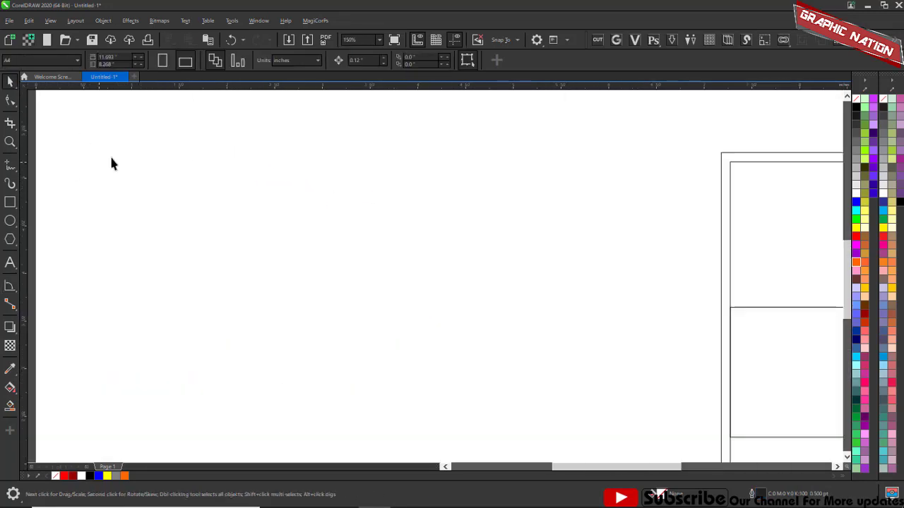
# Step: Draw an open acute angle of two straight lines with the Pen tool, about 3.92 by 1.94 inches, in the empty area beside the grid
pyautogui.click(14, 167)
pyautogui.click(74, 211)
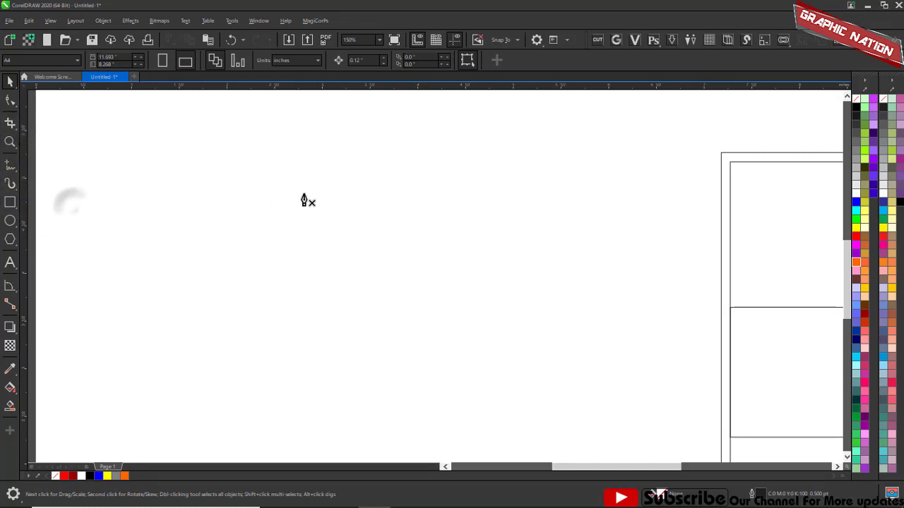
pyautogui.click(447, 175)
pyautogui.click(142, 361)
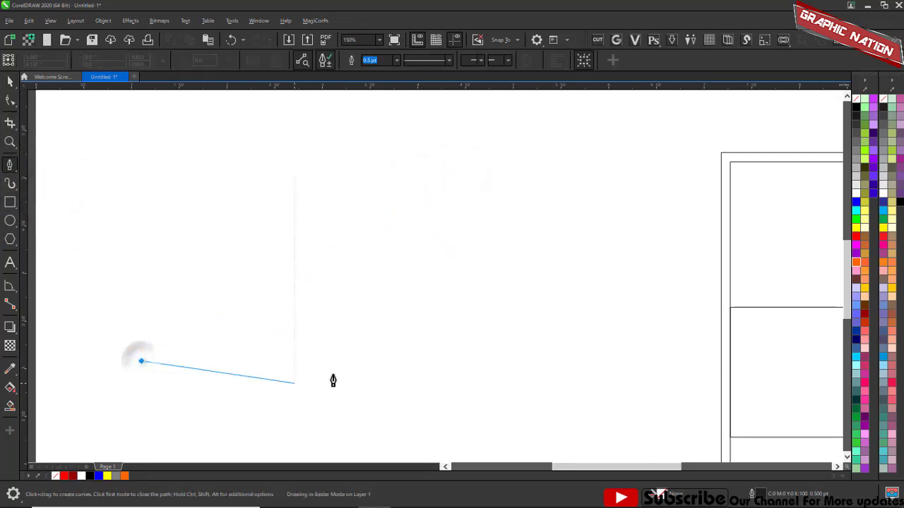
pyautogui.click(516, 361)
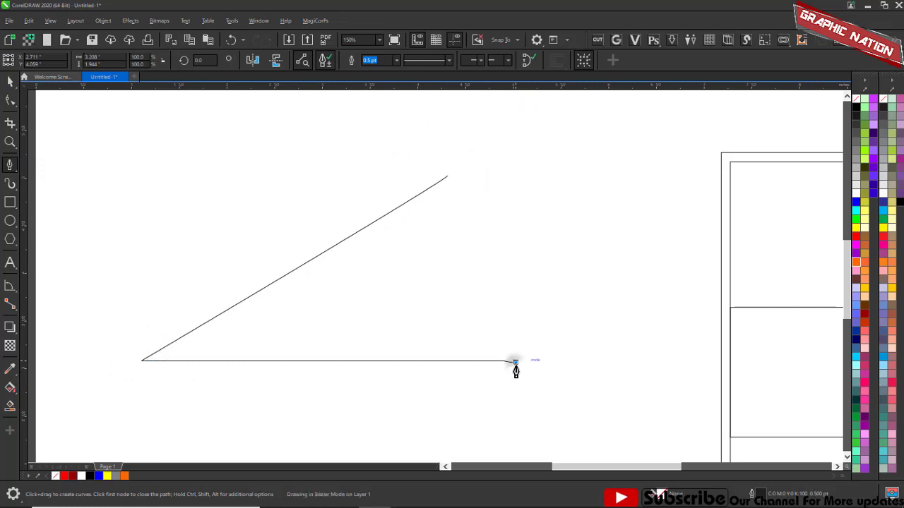
pyautogui.press('space')
# Step: Place an angular dimension between the two lines of the drawn angle, with its vertex at their shared corner
pyautogui.scroll(-1, 462, 282)
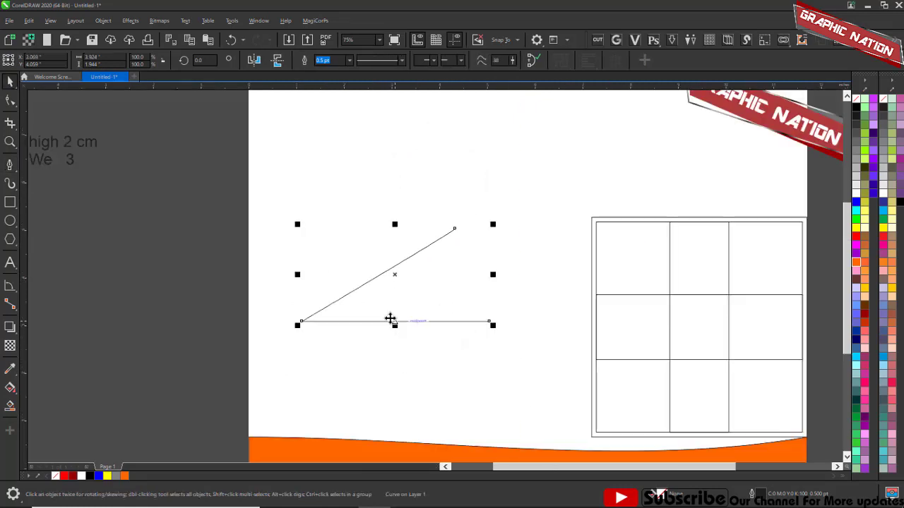
pyautogui.scroll(4, 390, 319)
pyautogui.scroll(-2, 332, 296)
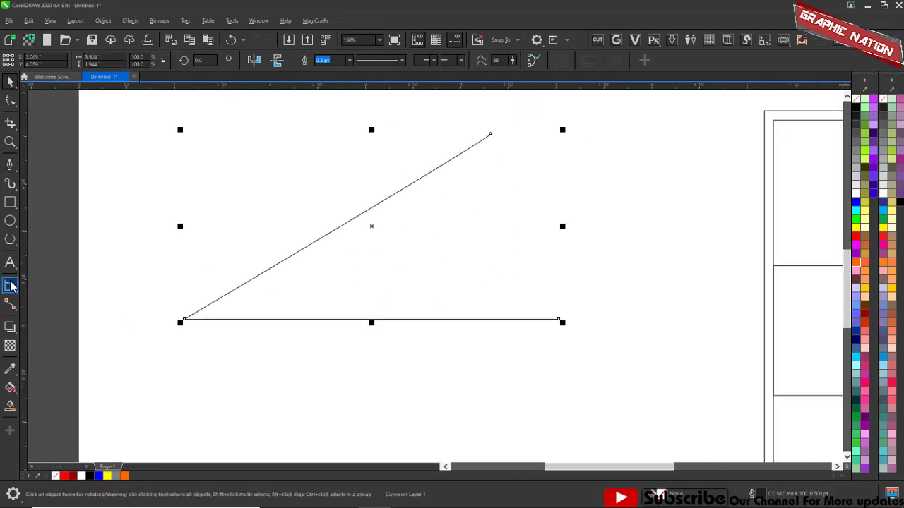
pyautogui.click(11, 285)
pyautogui.scroll(2, 272, 297)
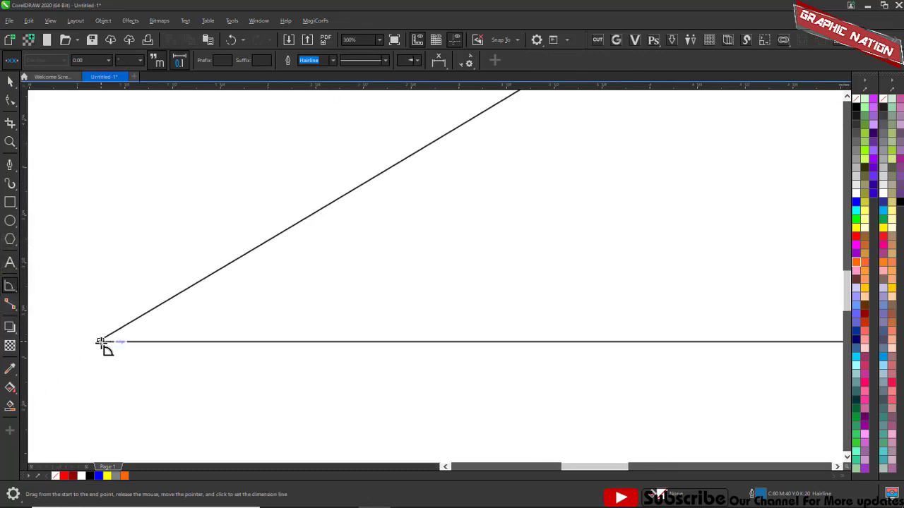
pyautogui.moveTo(101, 342); pyautogui.dragTo(285, 342)
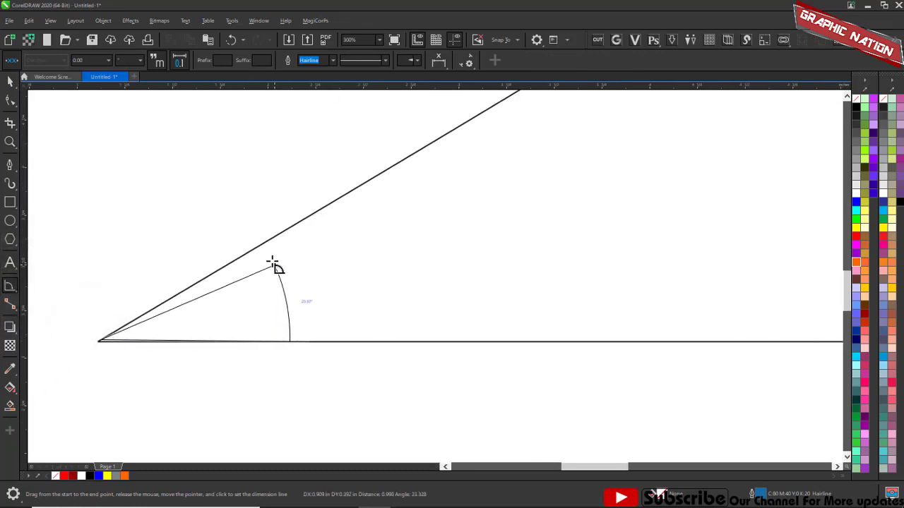
pyautogui.click(263, 243)
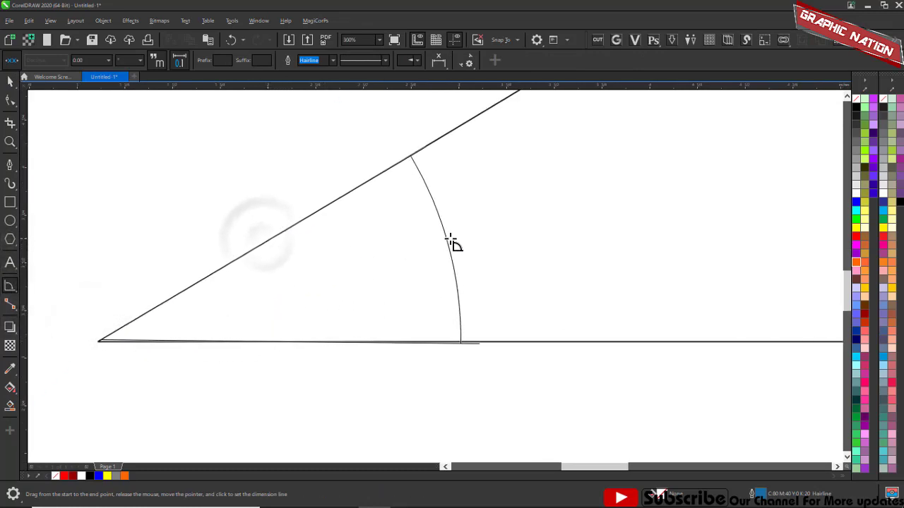
pyautogui.click(444, 240)
pyautogui.scroll(-2, 290, 235)
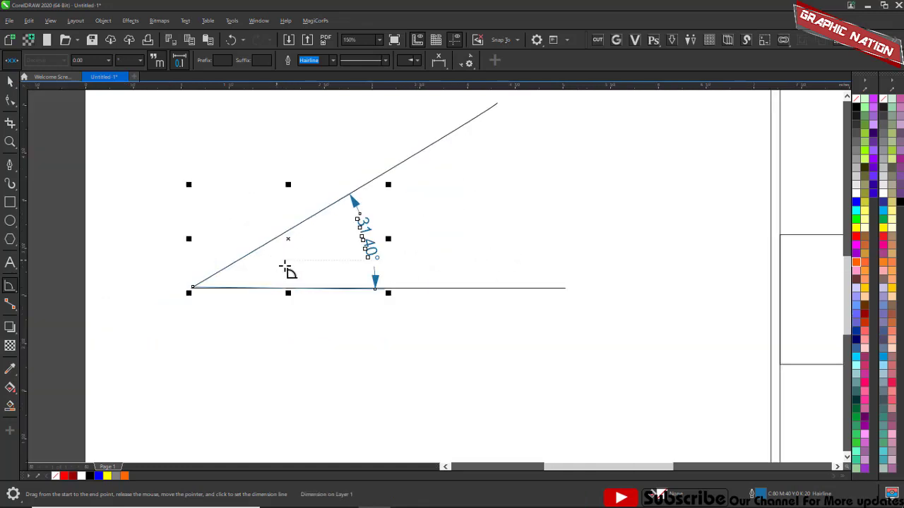
# Step: Delete the angular dimension and the two-line angle beside the grid
pyautogui.scroll(-1, 329, 235)
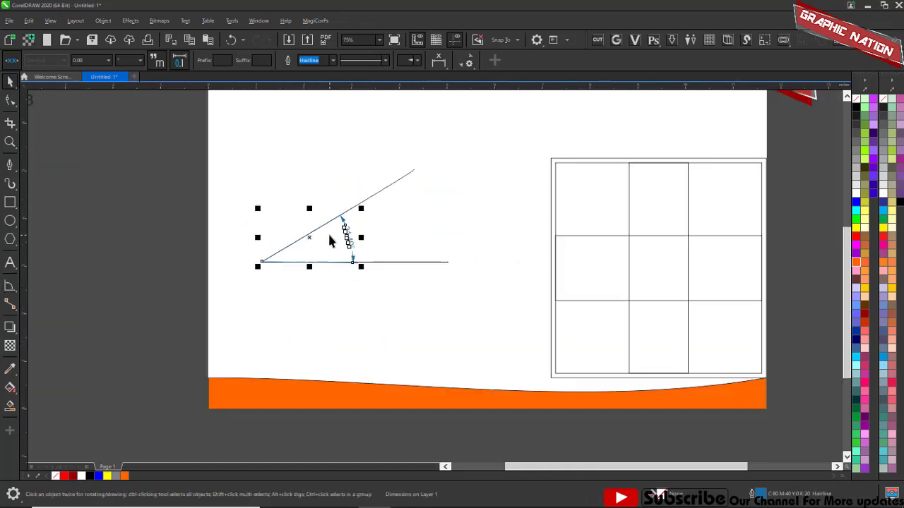
pyautogui.press('Delete')
pyautogui.press('space')
pyautogui.moveTo(486, 403); pyautogui.dragTo(489, 397)
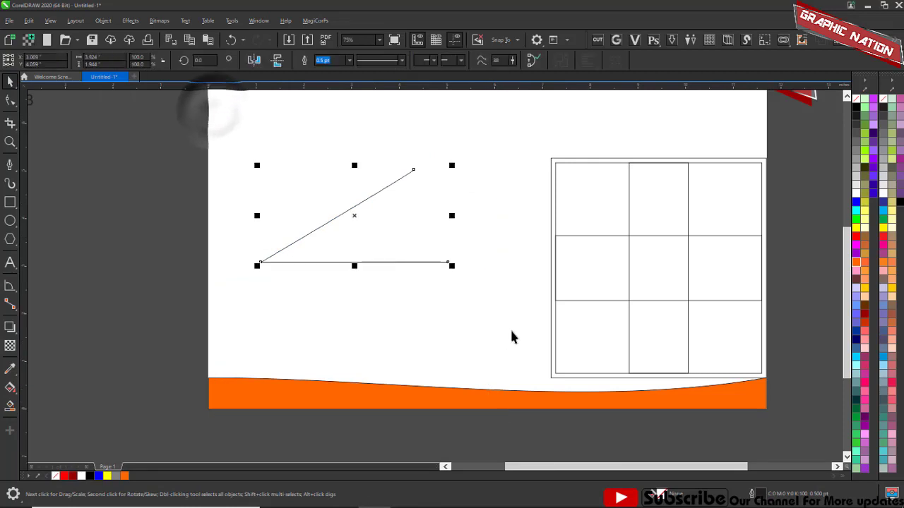
pyautogui.press('Delete')
# Step: Switch to the Segment Dimension tool and try to measure a segment from the grid's upper edge, cancelling the resulting move
pyautogui.scroll(2, 605, 166)
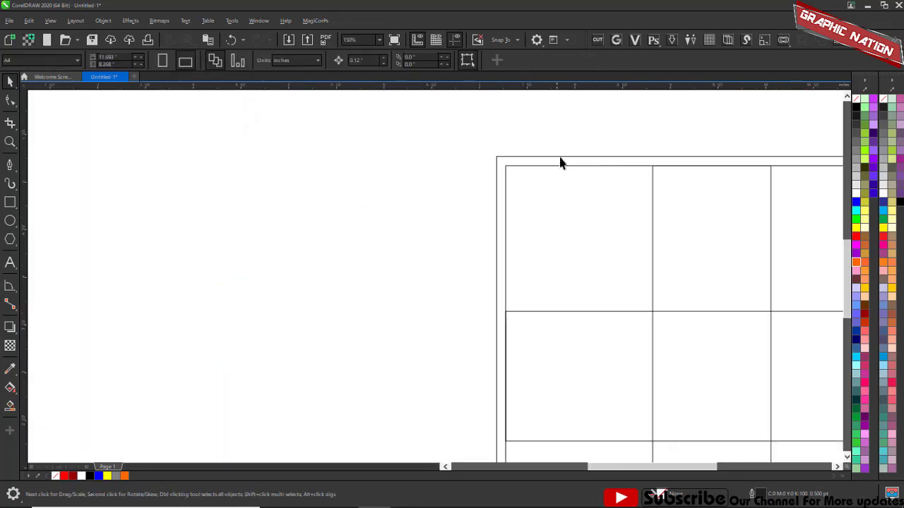
pyautogui.scroll(1, 464, 241)
pyautogui.scroll(-2, 244, 160)
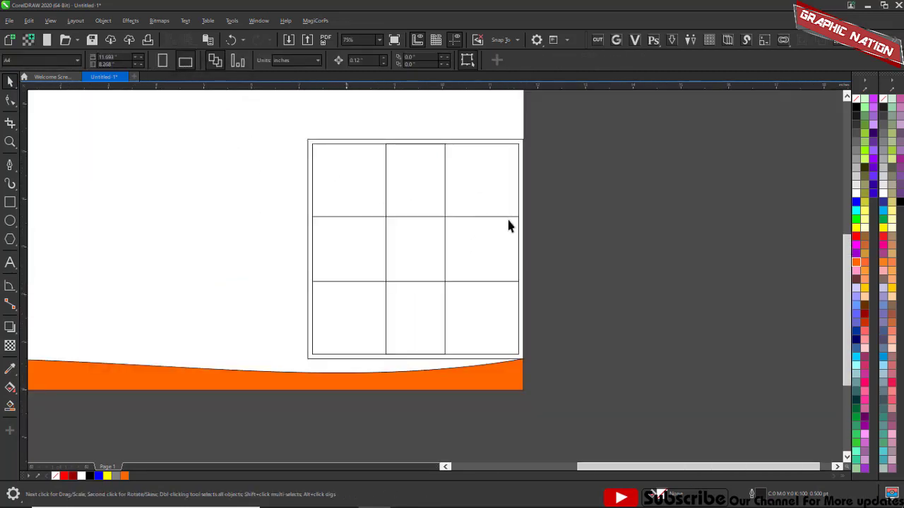
pyautogui.click(10, 286)
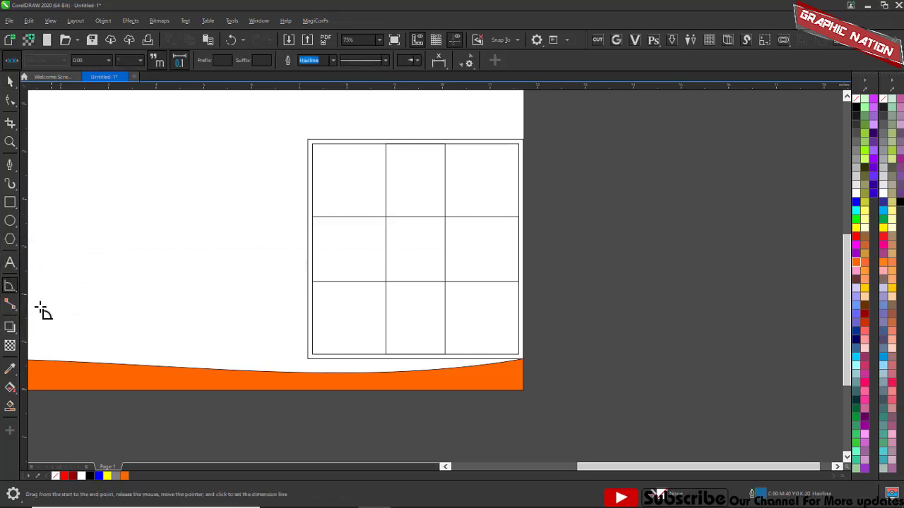
pyautogui.click(11, 287)
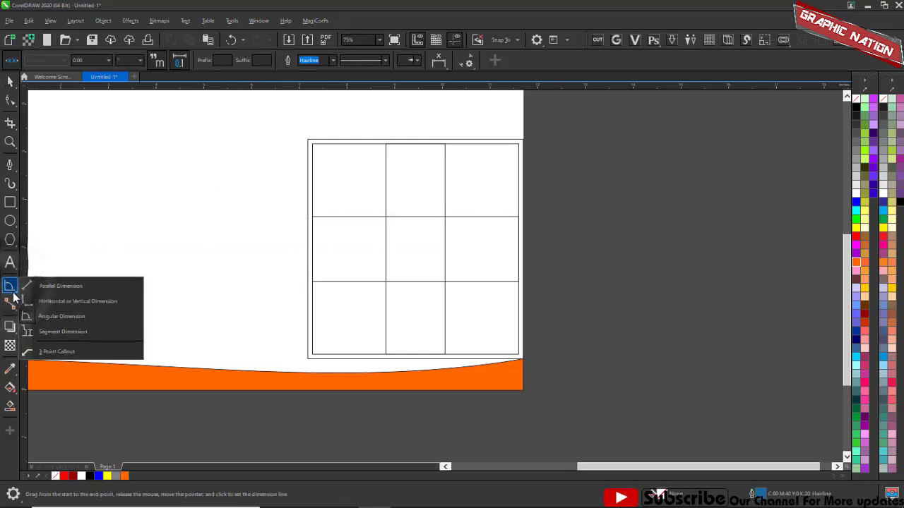
pyautogui.click(71, 332)
pyautogui.scroll(2, 318, 147)
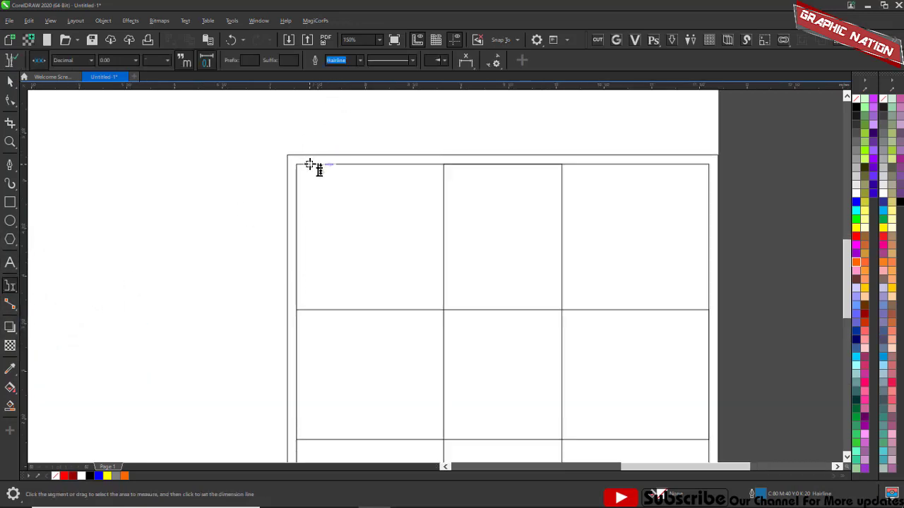
pyautogui.moveTo(309, 164); pyautogui.dragTo(312, 254)
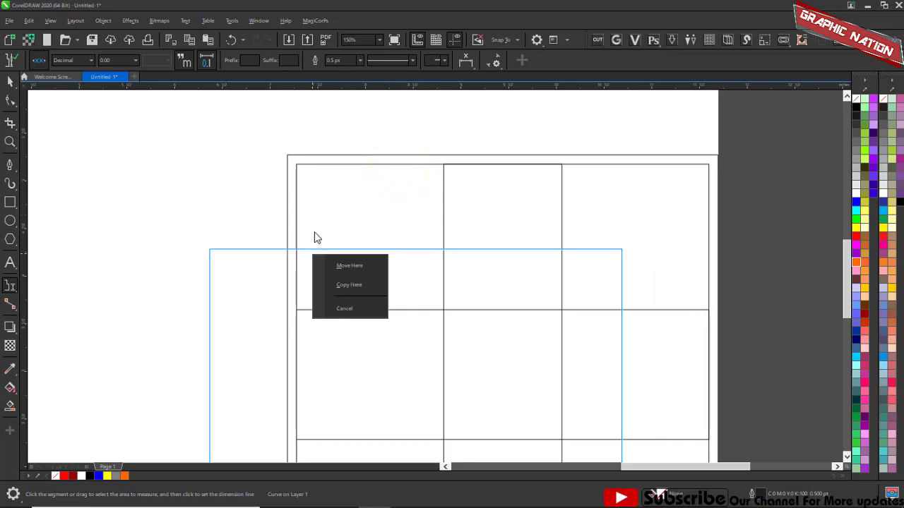
pyautogui.click(345, 309)
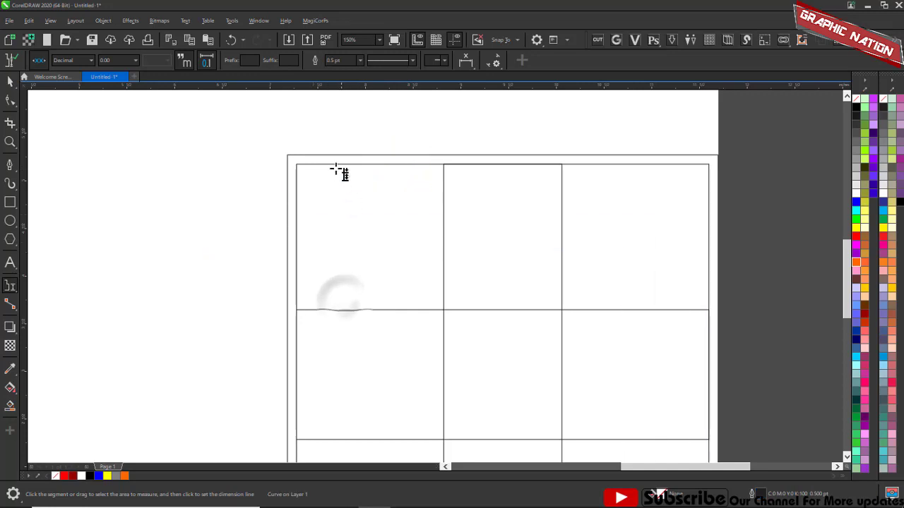
# Step: Turn on automatic successive dimensioning and try to select segments to measure around the grid's upper-left cell
pyautogui.click(336, 164)
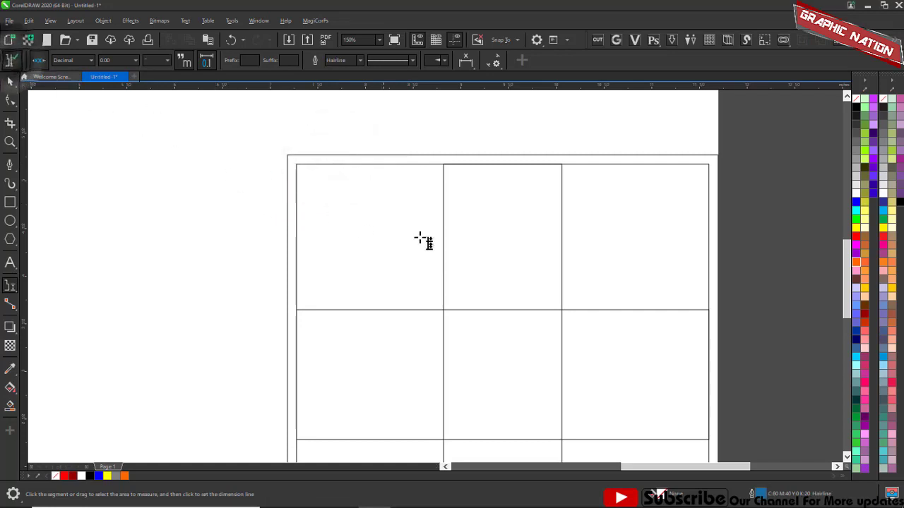
pyautogui.moveTo(354, 210); pyautogui.dragTo(352, 311)
pyautogui.click(352, 218)
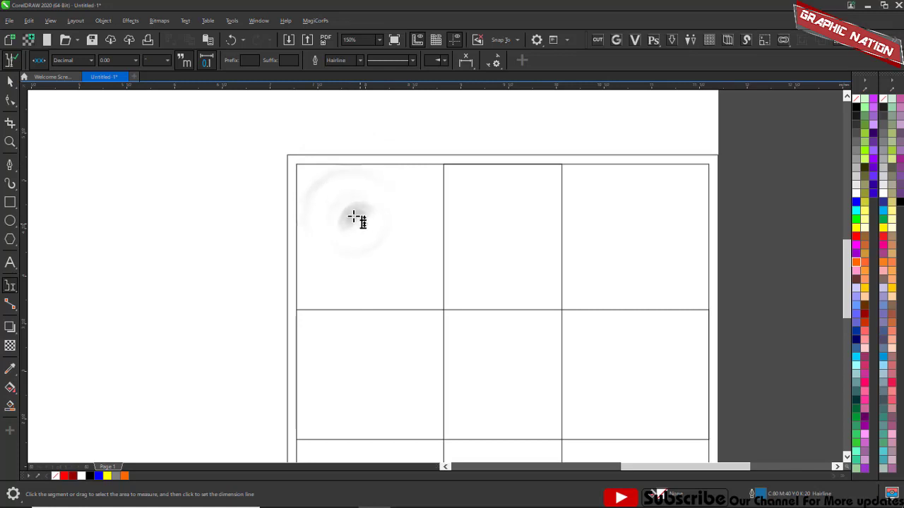
pyautogui.moveTo(353, 216); pyautogui.dragTo(422, 266)
pyautogui.moveTo(286, 181); pyautogui.dragTo(546, 351)
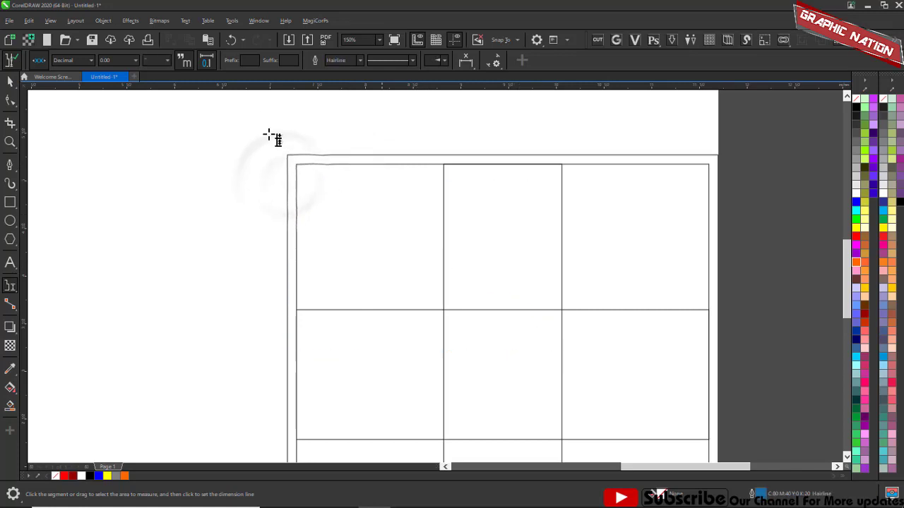
# Step: Place successive segment dimensions for the grid's upper part with their lines across the middle row, and undo them
pyautogui.moveTo(252, 133); pyautogui.dragTo(729, 345)
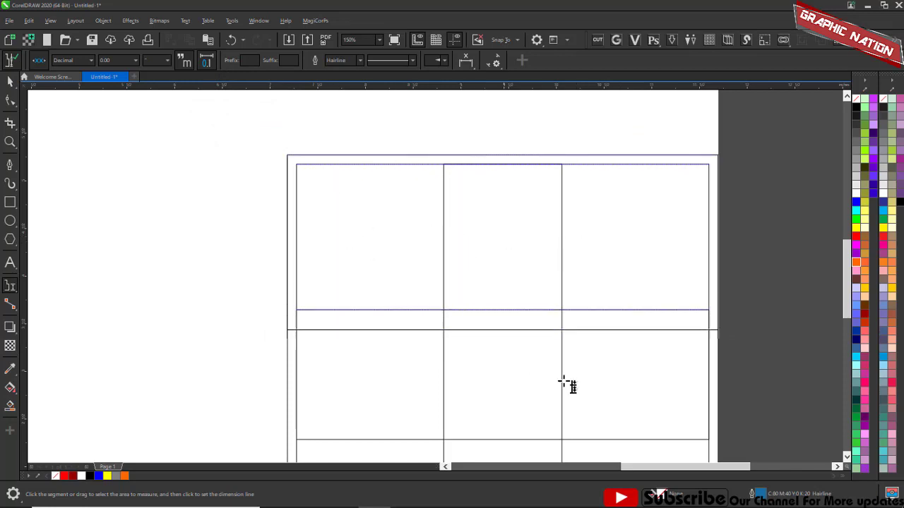
pyautogui.click(644, 380)
pyautogui.scroll(1, 537, 354)
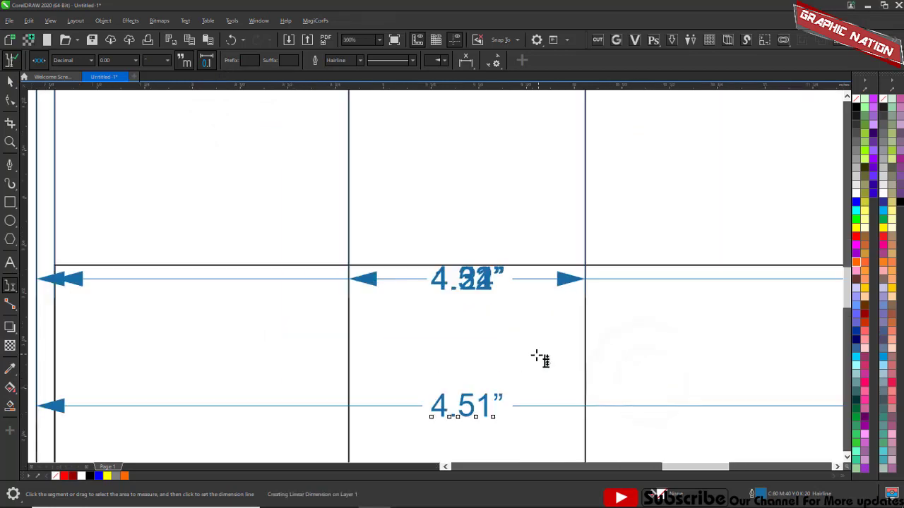
pyautogui.scroll(-2, 489, 208)
pyautogui.hotkey('ctrl', 'z')
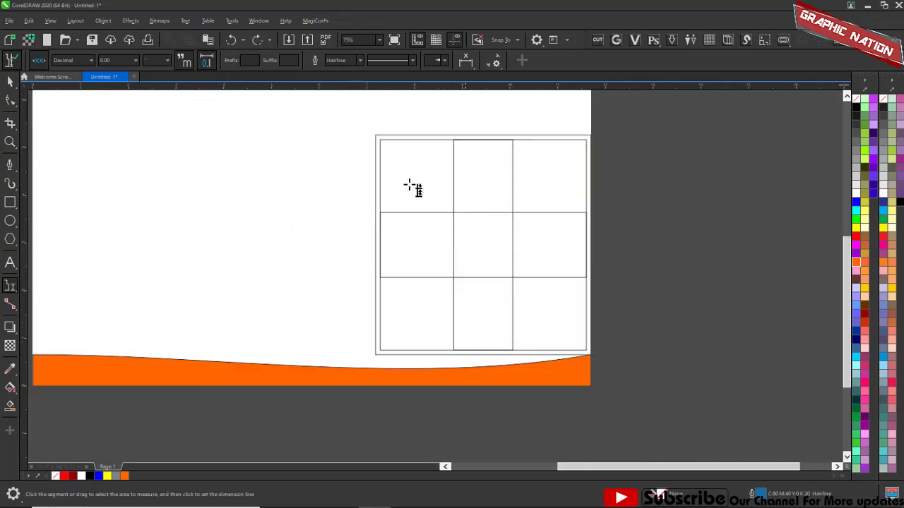
# Step: Place successive segment dimensions for the whole grid with their lines across its centre, and undo them
pyautogui.scroll(-1, 334, 158)
pyautogui.moveTo(334, 149); pyautogui.dragTo(499, 317)
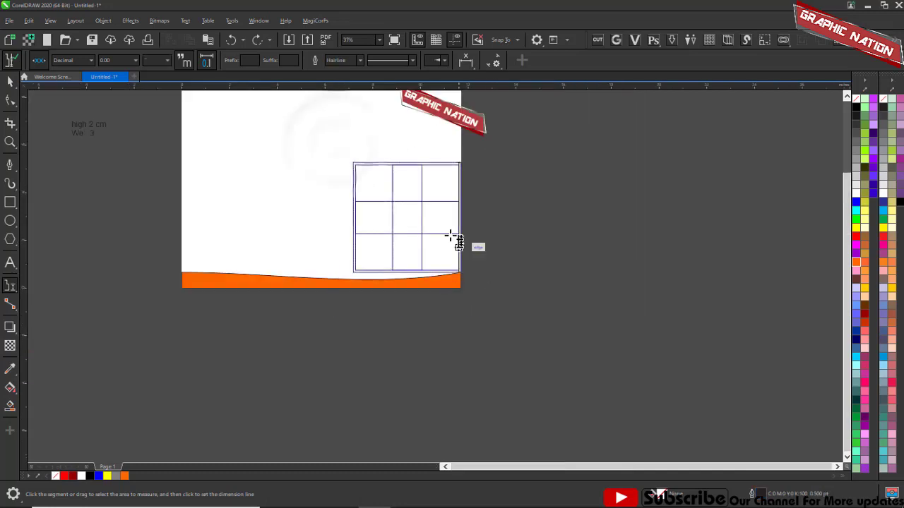
pyautogui.click(408, 217)
pyautogui.scroll(2, 411, 210)
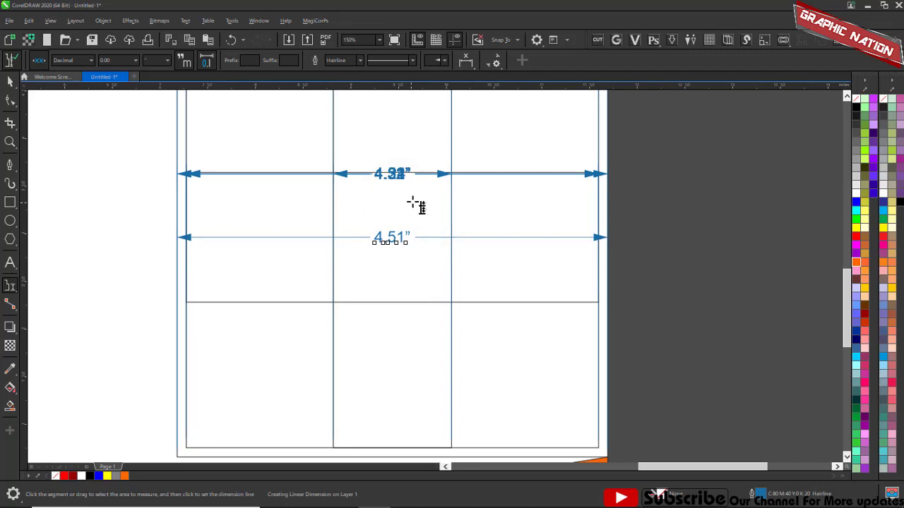
pyautogui.hotkey('ctrl', 'z')
# Step: Place successive segment dimensions for the whole grid again, setting them from the upper-right cell, and undo them
pyautogui.scroll(-1, 414, 201)
pyautogui.scroll(-1, 401, 270)
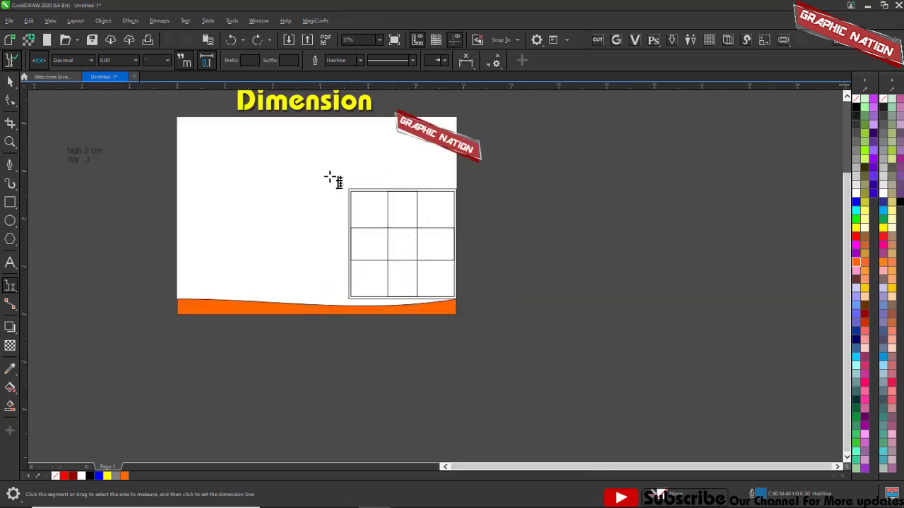
pyautogui.moveTo(332, 180); pyautogui.dragTo(463, 324)
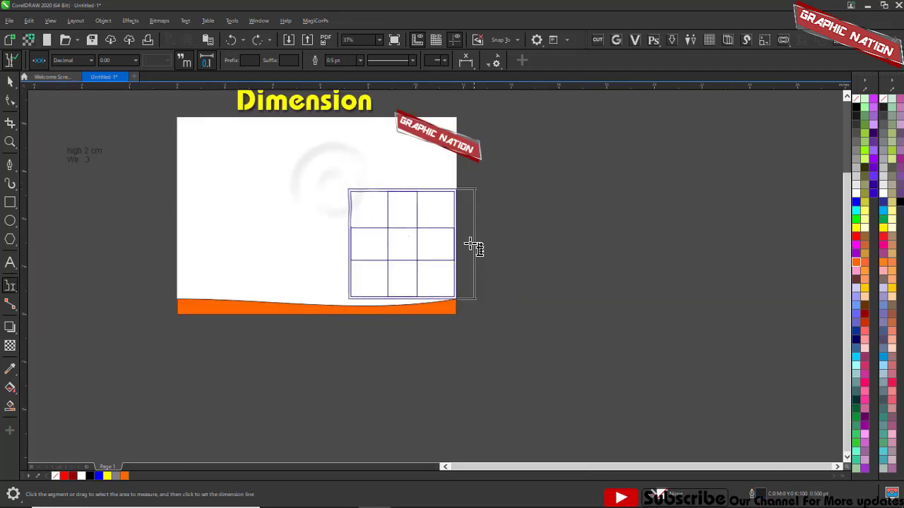
pyautogui.click(430, 211)
pyautogui.scroll(2, 434, 209)
pyautogui.hotkey('ctrl', 'z')
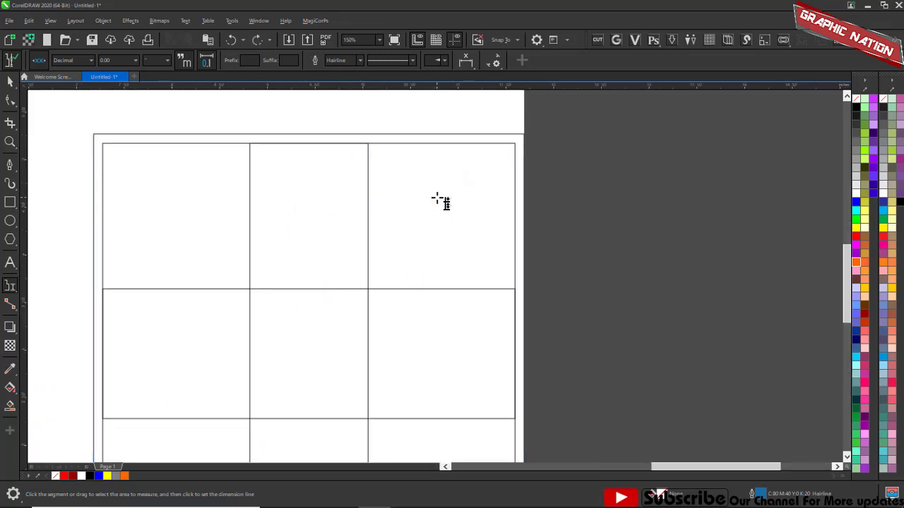
# Step: Place segment dimensions for the whole grid down its right-hand column and across the upper and middle rows
pyautogui.scroll(-1, 437, 199)
pyautogui.moveTo(201, 137); pyautogui.dragTo(505, 399)
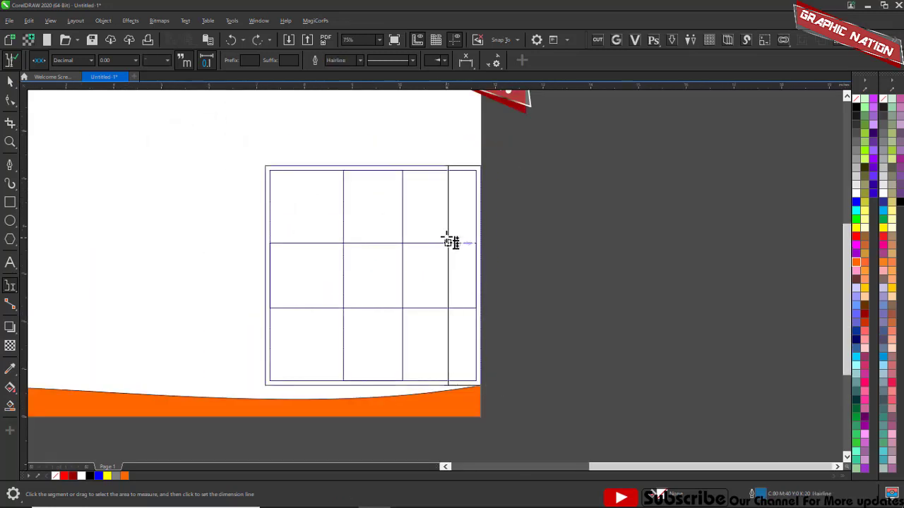
pyautogui.click(444, 219)
pyautogui.scroll(2, 443, 227)
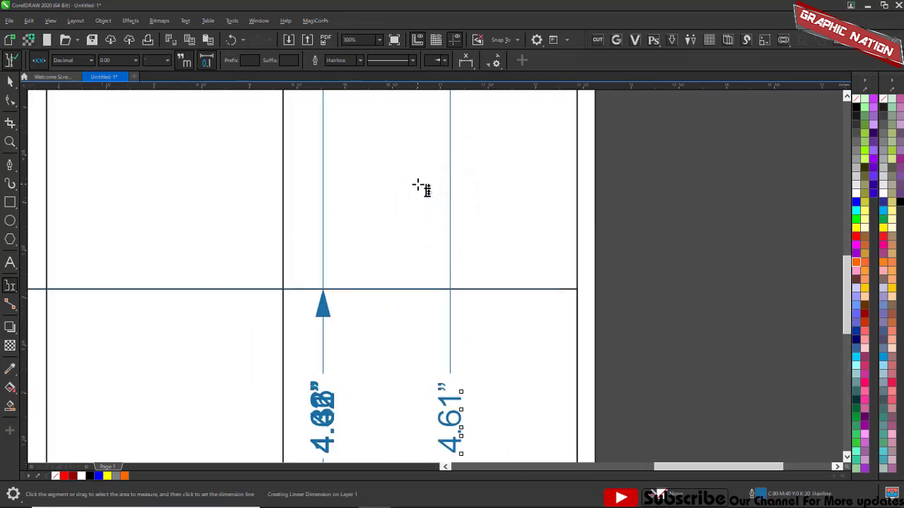
pyautogui.scroll(-4, 418, 185)
pyautogui.moveTo(166, 136); pyautogui.dragTo(345, 375)
pyautogui.click(244, 203)
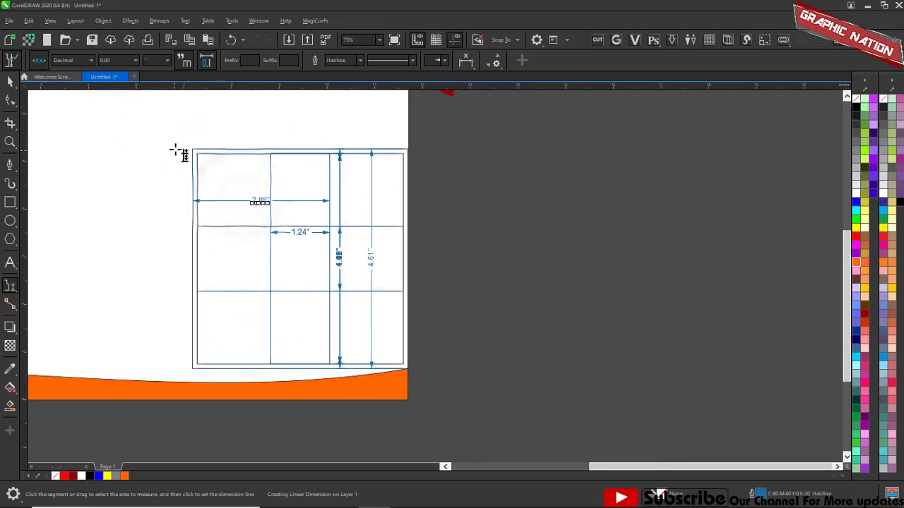
# Step: Place more segment dimensions, a vertical one in the middle-left cell and horizontal ones in the bottom-centre cell
pyautogui.moveTo(182, 145); pyautogui.dragTo(325, 363)
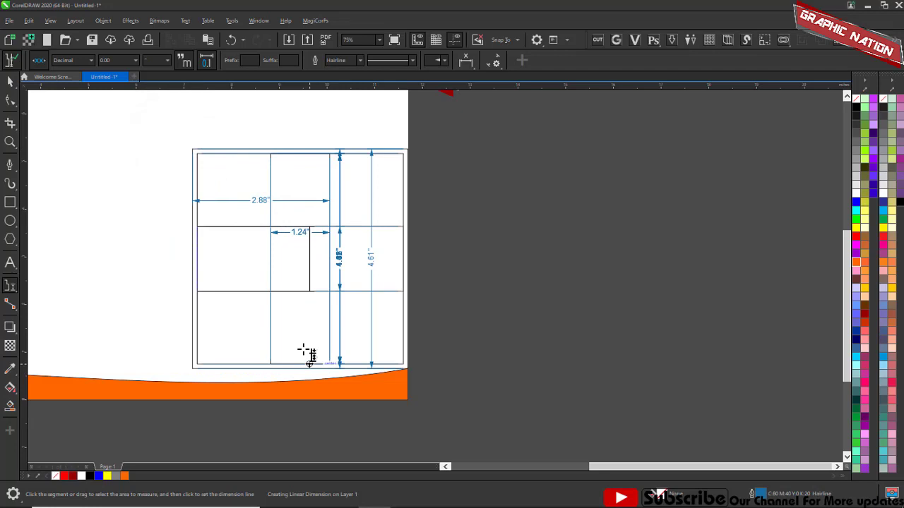
pyautogui.click(228, 263)
pyautogui.moveTo(135, 257); pyautogui.dragTo(360, 413)
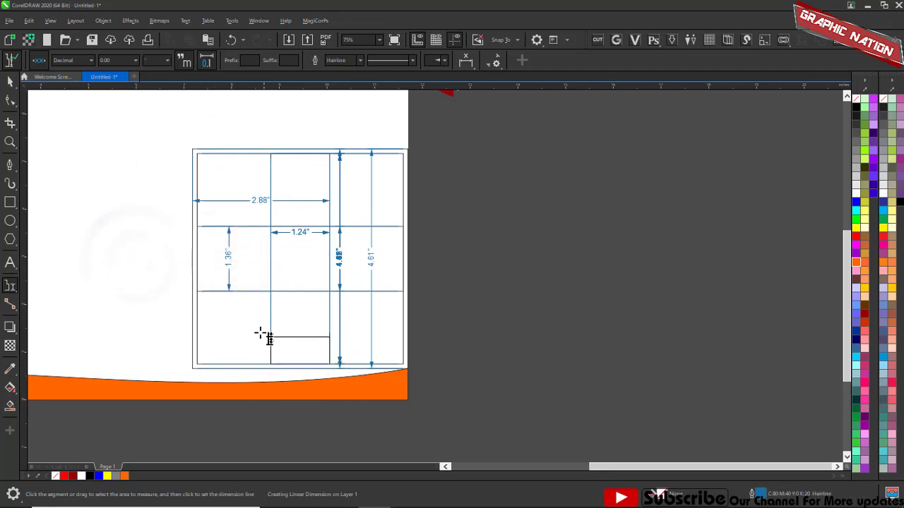
pyautogui.click(302, 332)
pyautogui.moveTo(140, 266); pyautogui.dragTo(329, 421)
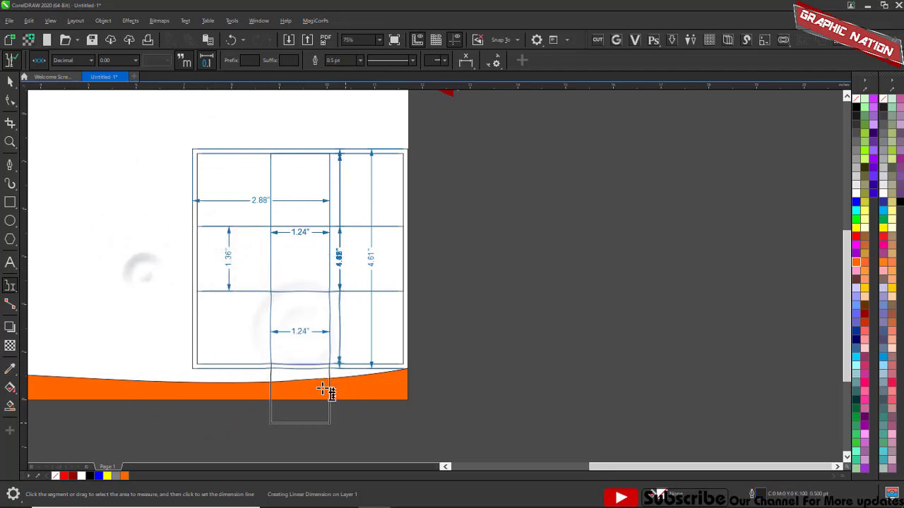
pyautogui.click(252, 315)
pyautogui.scroll(1, 309, 351)
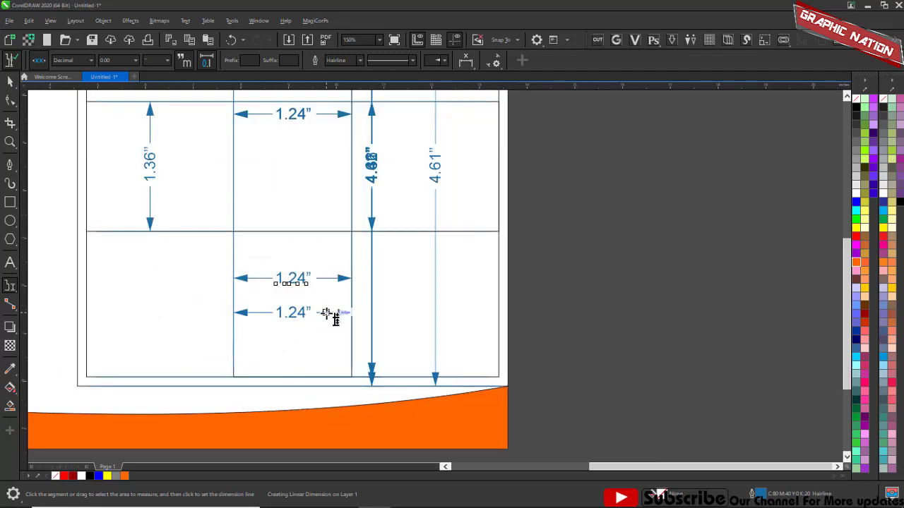
# Step: Undo the latest segment dimensions and delete the remaining vertical ones so the grid is bare
pyautogui.scroll(-1, 327, 315)
pyautogui.press('space')
pyautogui.hotkey('ctrl', 'z')
pyautogui.hotkey('ctrl', 'z')
pyautogui.hotkey('ctrl', 'z')
pyautogui.hotkey('ctrl', 'z')
pyautogui.hotkey('ctrl', 'z')
pyautogui.hotkey('ctrl', 'z')
pyautogui.hotkey('ctrl', 'z')
pyautogui.hotkey('ctrl', 'z')
pyautogui.hotkey('ctrl', 'z')
pyautogui.hotkey('ctrl', 'z')
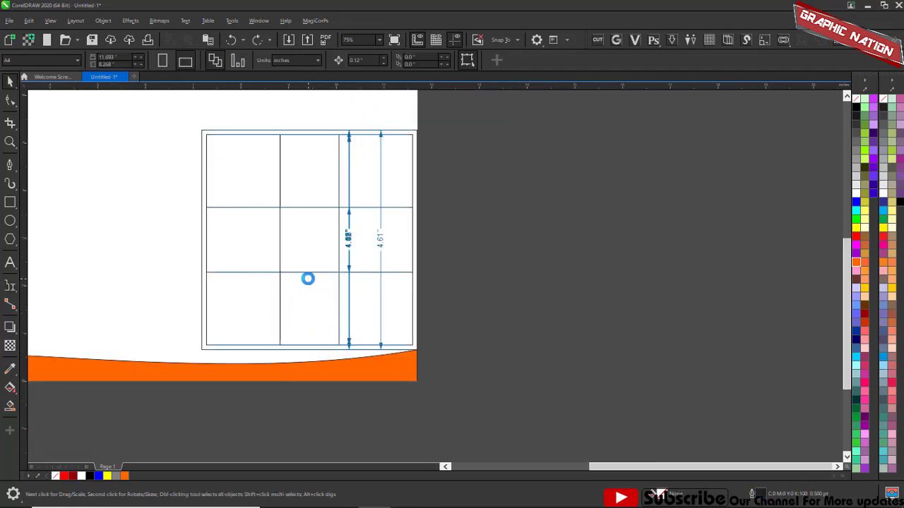
pyautogui.press('Delete')
# Step: Draw a callout that starts on the upper-left cell's lower edge and bends up along the cell's left edge
pyautogui.scroll(-1, 524, 242)
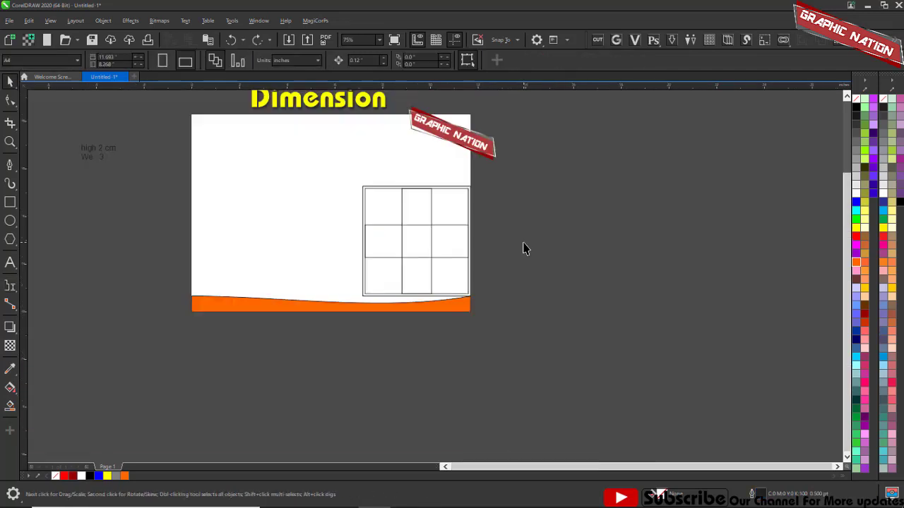
pyautogui.scroll(2, 318, 285)
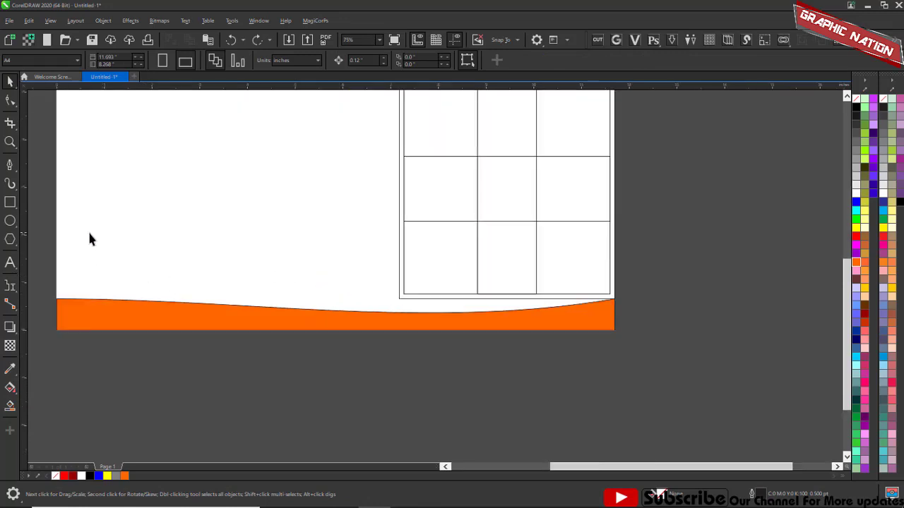
pyautogui.click(14, 290)
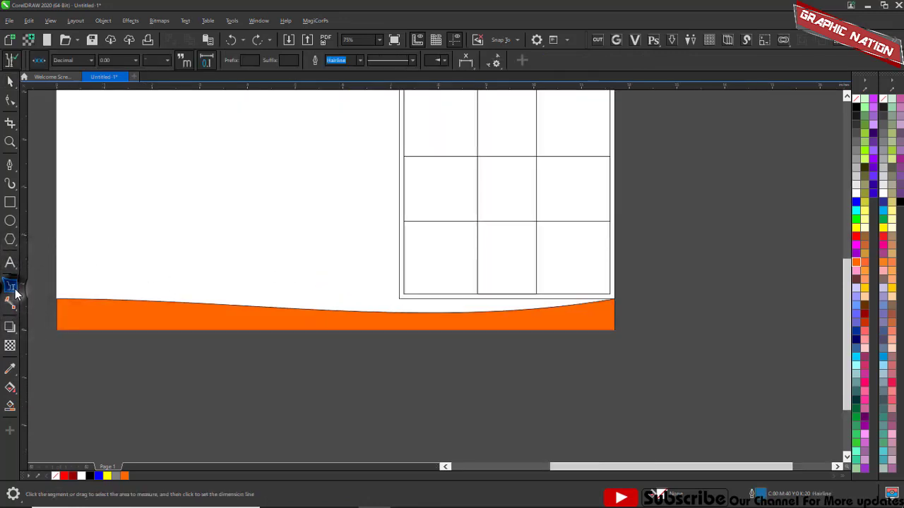
pyautogui.click(15, 293)
pyautogui.click(79, 351)
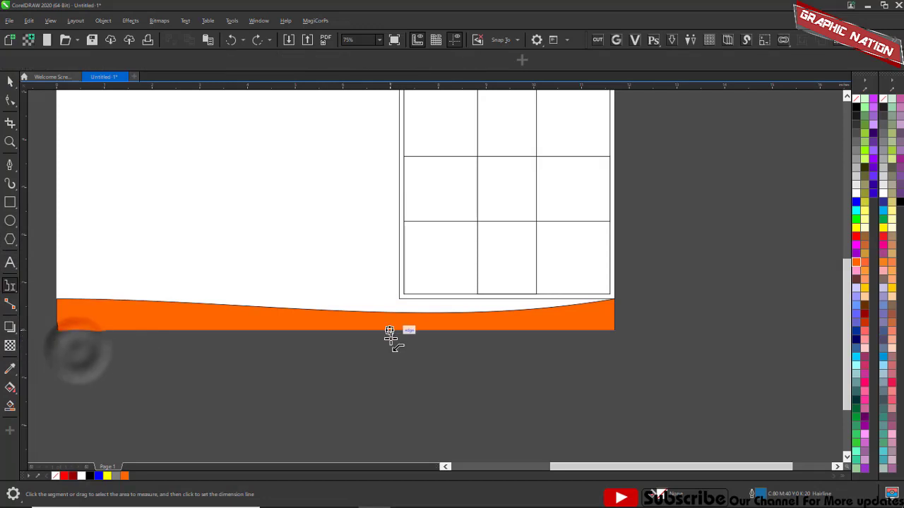
pyautogui.scroll(-1, 389, 341)
pyautogui.scroll(2, 409, 263)
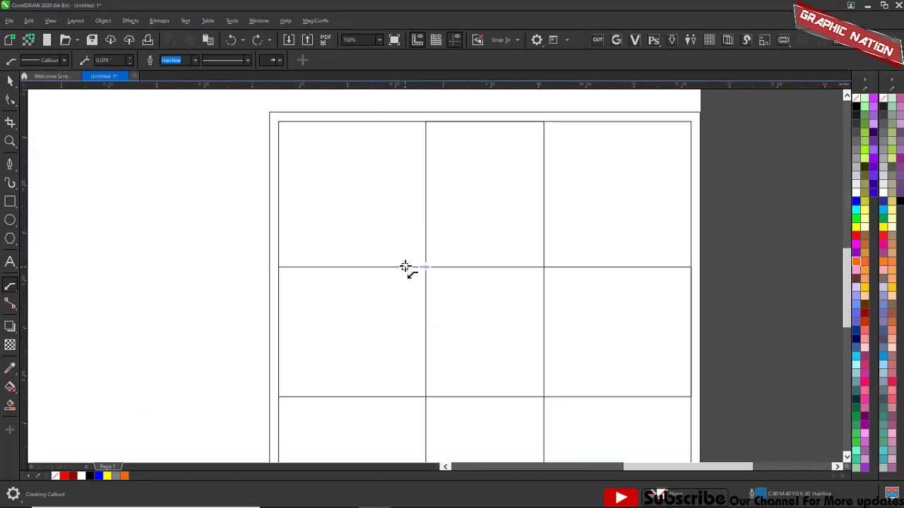
pyautogui.moveTo(282, 256); pyautogui.dragTo(278, 263)
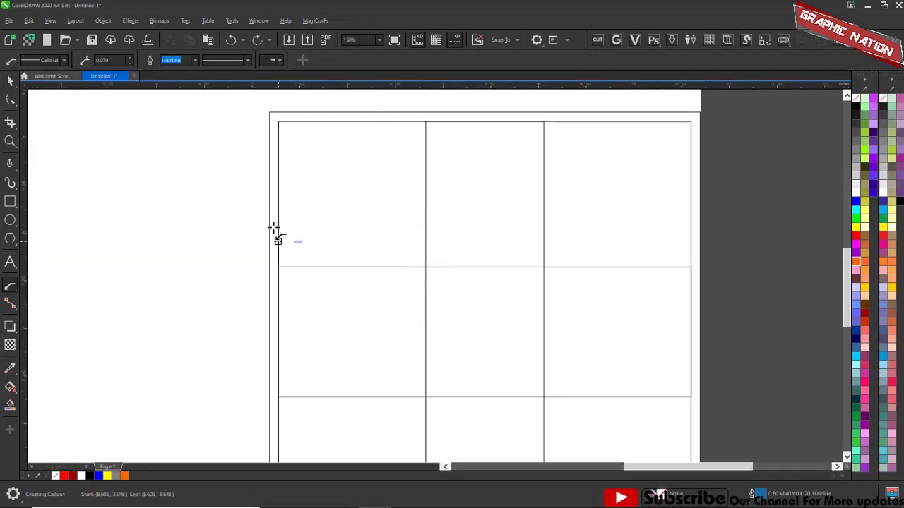
pyautogui.click(281, 175)
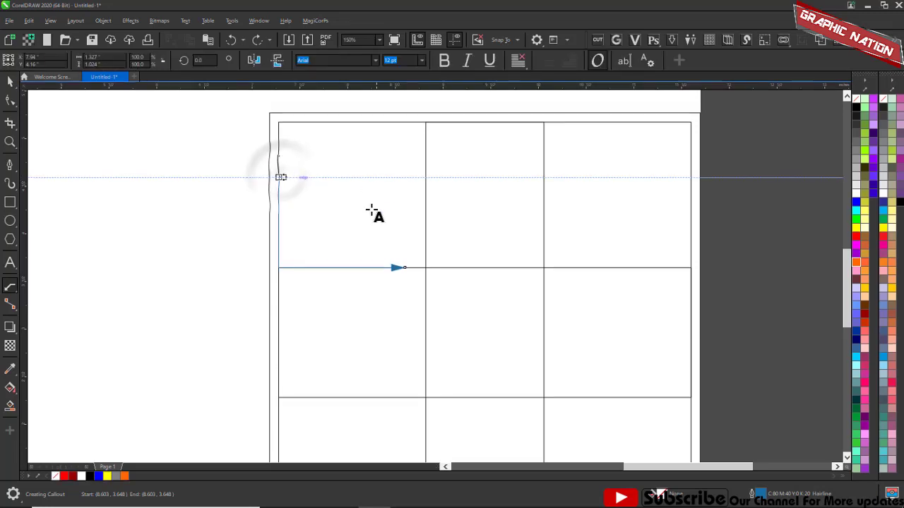
# Step: Inspect the text end of the callout on the upper-left cell's left edge and delete the callout
pyautogui.scroll(2, 374, 211)
pyautogui.scroll(-1, 472, 243)
pyautogui.scroll(2, 240, 154)
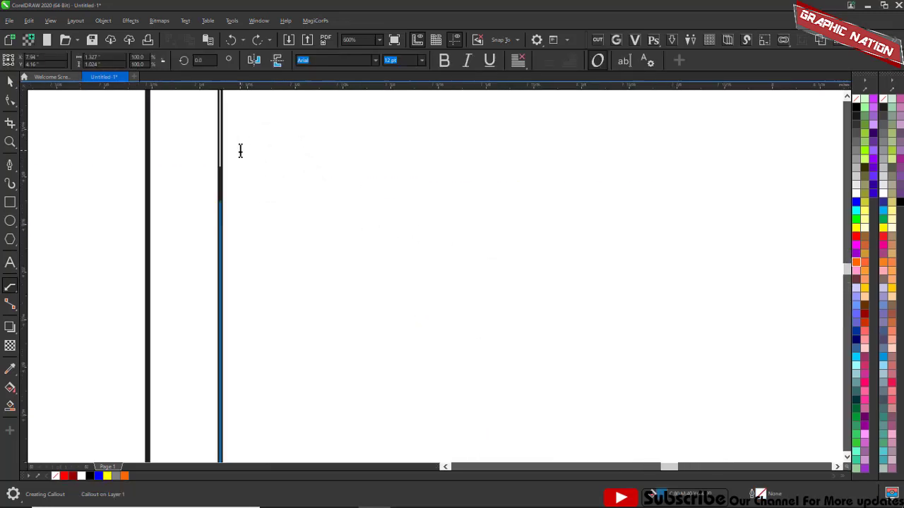
pyautogui.scroll(-3, 363, 222)
pyautogui.hotkey('ctrl', 'space')
pyautogui.press('Delete')
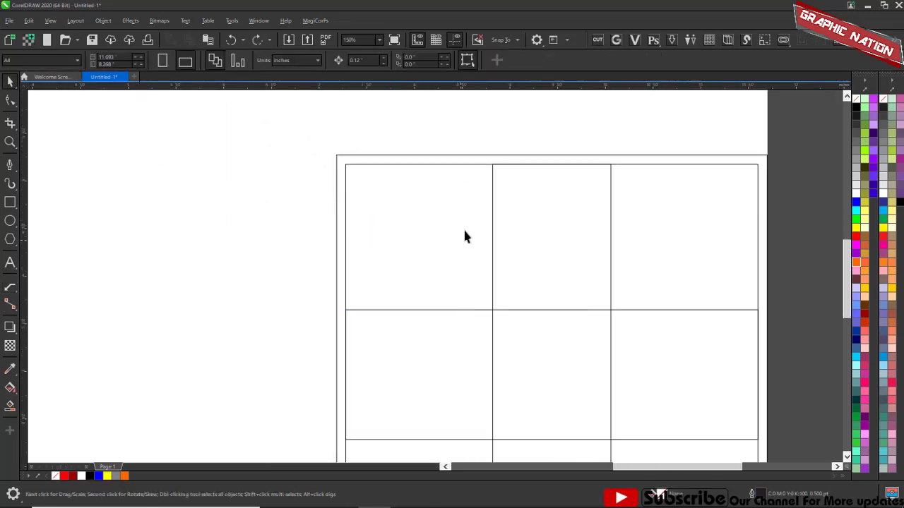
# Step: Draw a callout from the upper-left cell's right edge through its lower-left corner to its top edge, labelled "this is 40"
pyautogui.press('space')
pyautogui.click(491, 195)
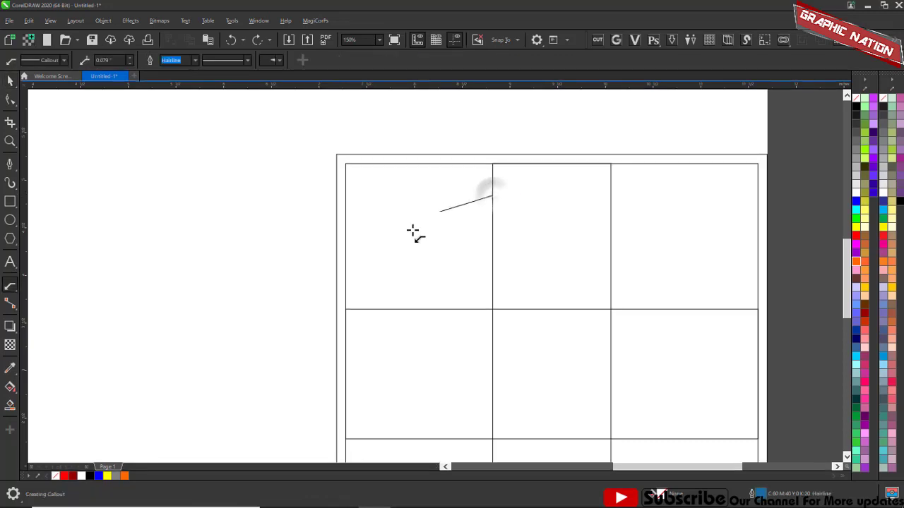
pyautogui.moveTo(351, 309); pyautogui.dragTo(347, 308)
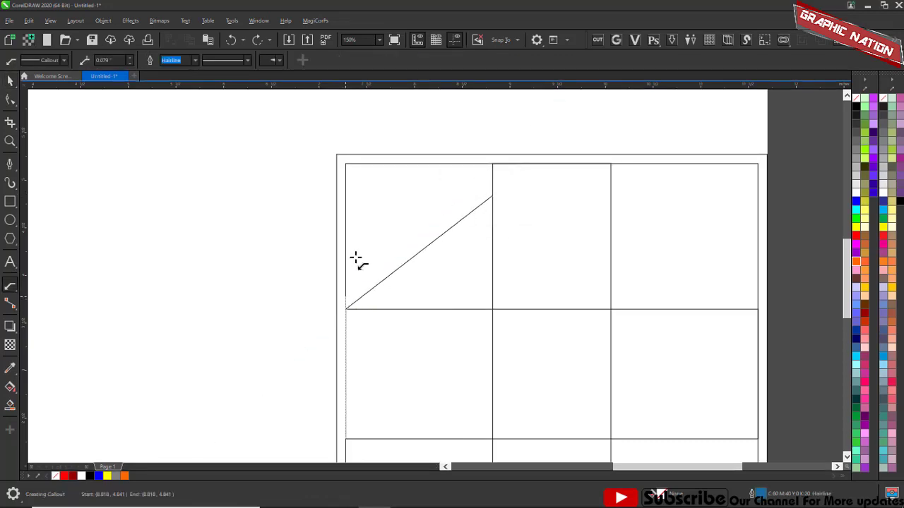
pyautogui.click(400, 164)
pyautogui.scroll(2, 424, 152)
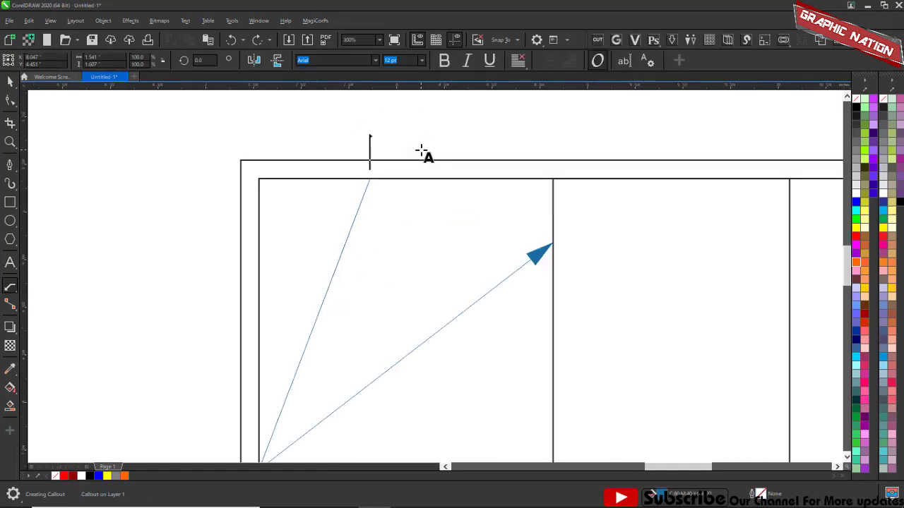
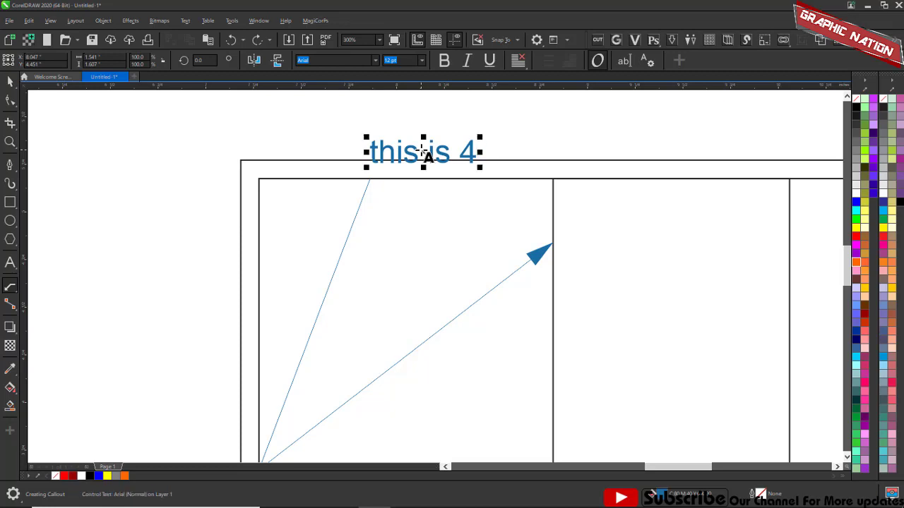
pyautogui.hotkey('ctrl', 'space')
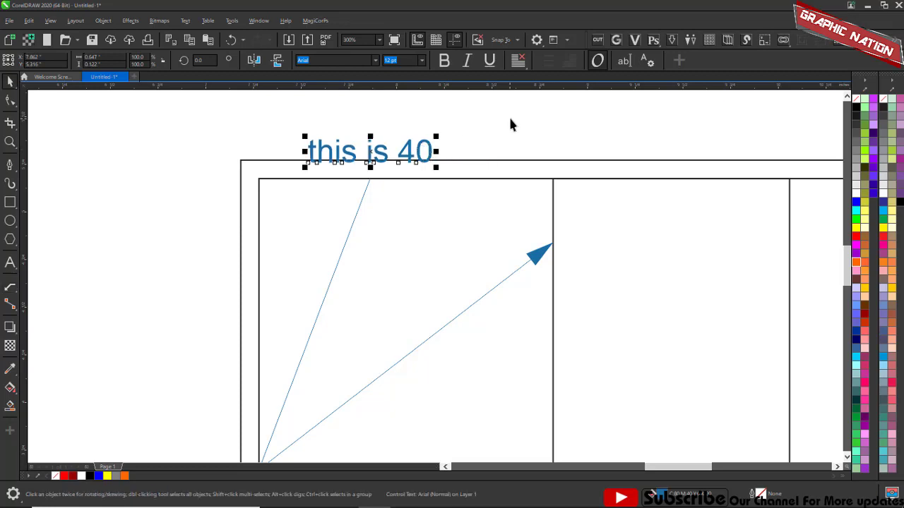
# Step: Change the font of the callout's "this is 40" label to Times New Roman
pyautogui.click(56, 215)
pyautogui.scroll(-1, 354, 166)
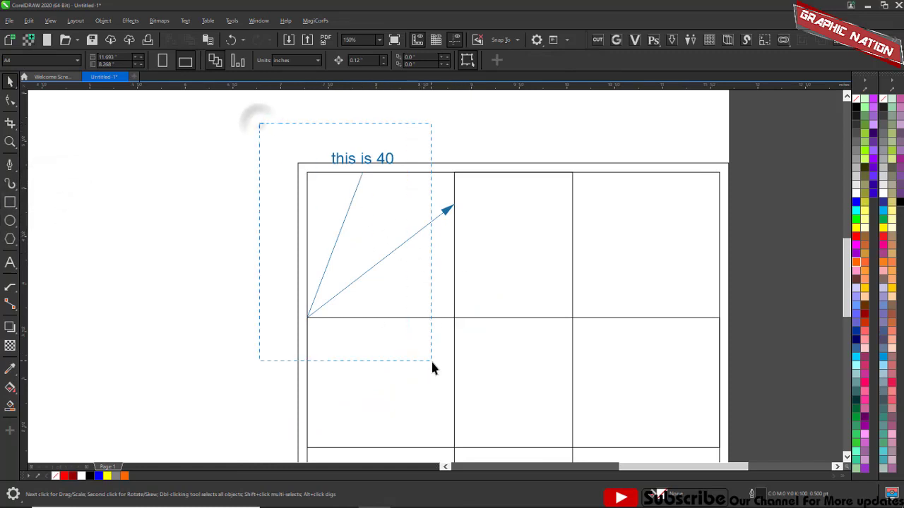
pyautogui.moveTo(432, 364); pyautogui.dragTo(409, 325)
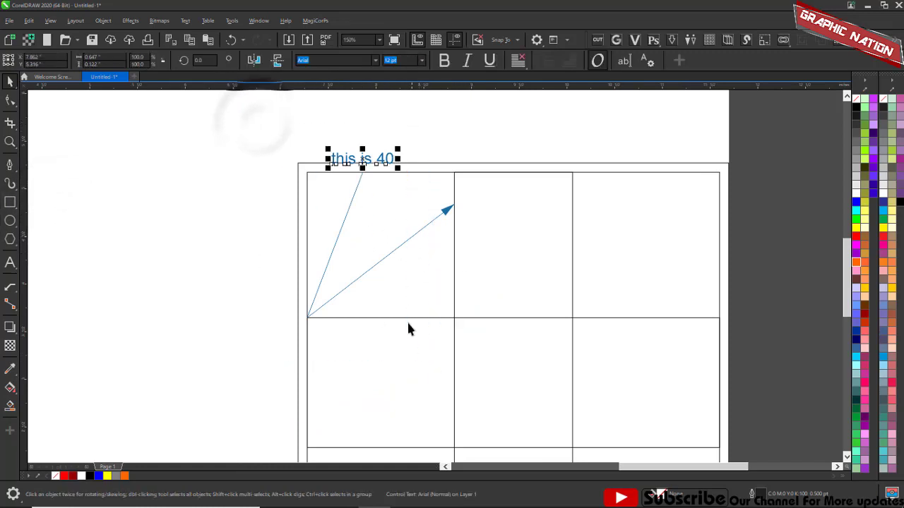
pyautogui.click(375, 60)
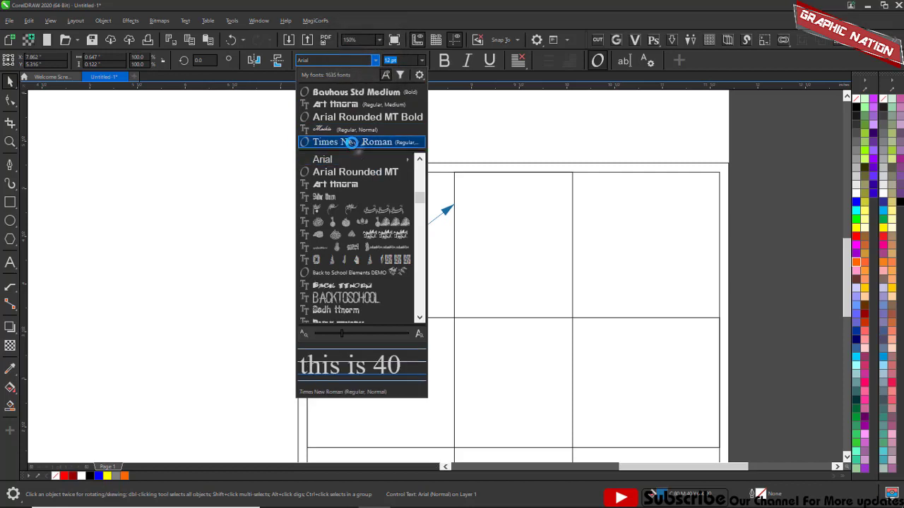
pyautogui.click(351, 142)
pyautogui.scroll(1, 367, 150)
pyautogui.scroll(-1, 397, 149)
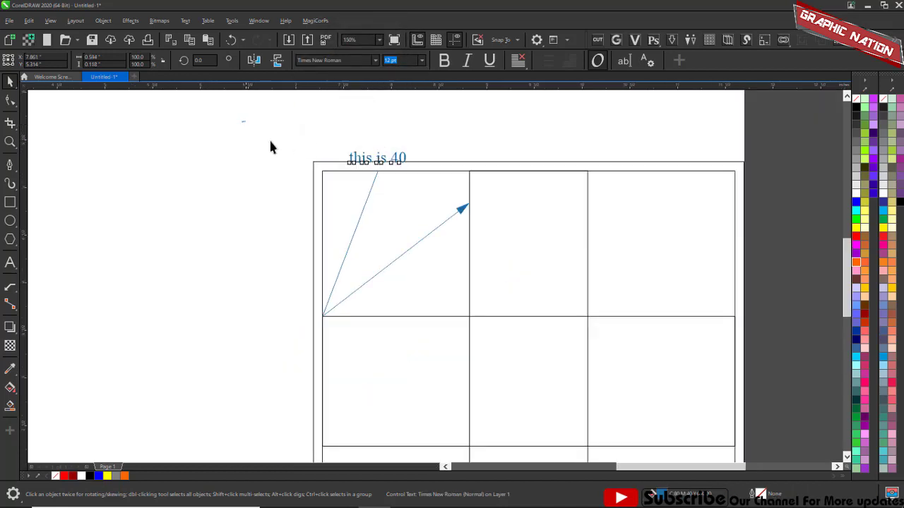
# Step: Delete the labelled callout and bring up the Connector and Anchor Editing tools
pyautogui.moveTo(492, 323); pyautogui.dragTo(492, 324)
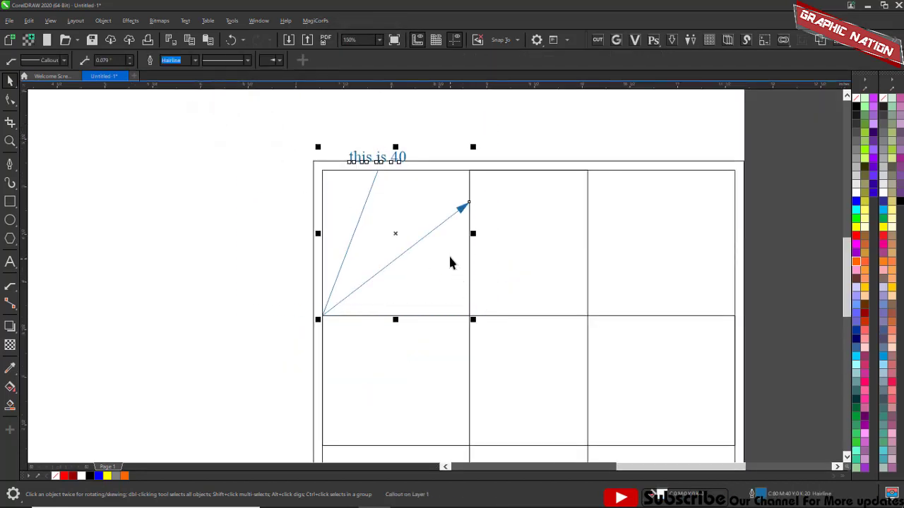
pyautogui.press('Delete')
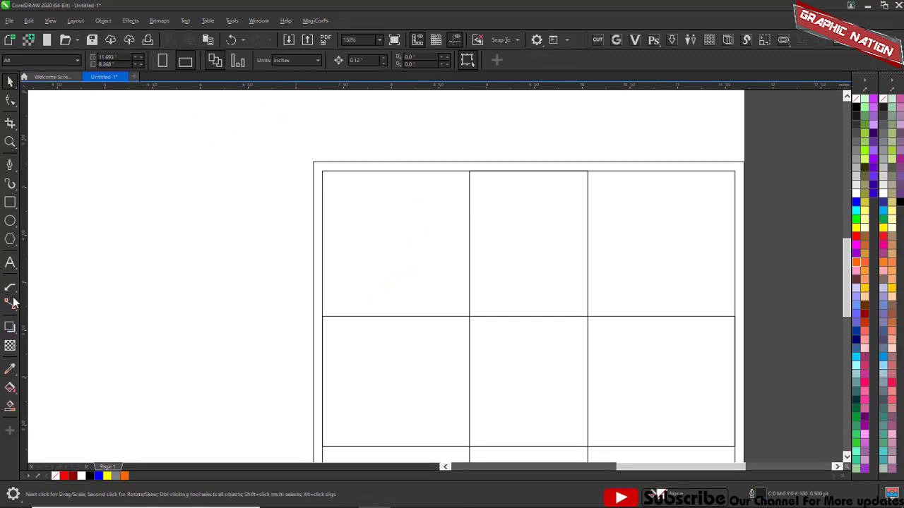
pyautogui.click(13, 307)
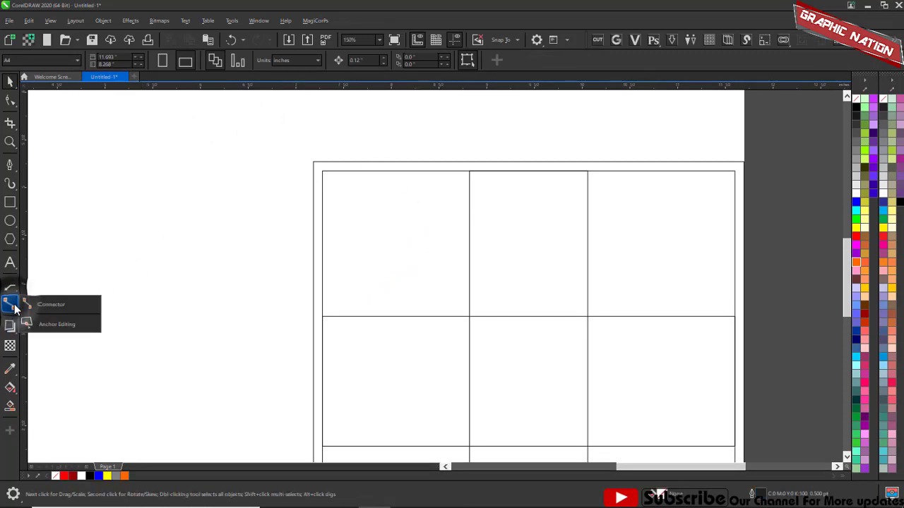
pyautogui.click(59, 324)
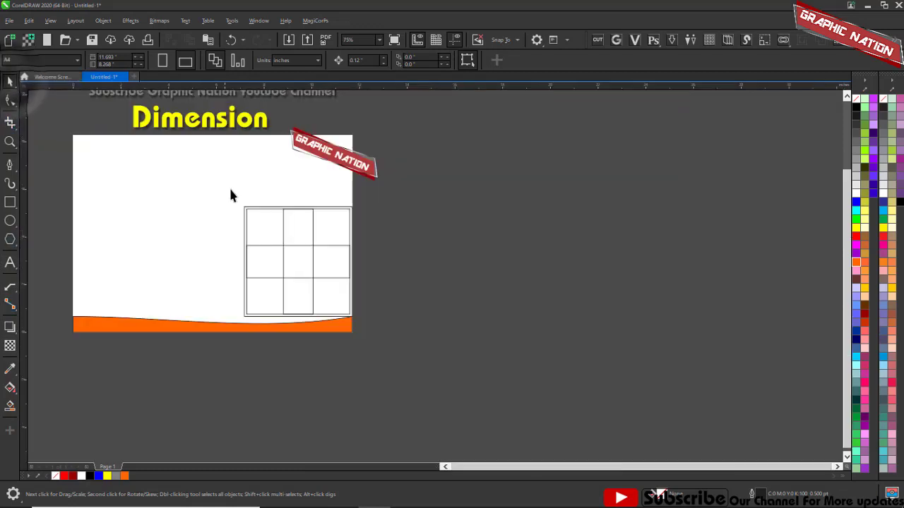
# Step: Delete the grid and the orange wave shape from the page, and select the "high 2 cm" text beside it
pyautogui.moveTo(220, 159); pyautogui.dragTo(464, 368)
pyautogui.press('Delete')
pyautogui.moveTo(437, 263); pyautogui.dragTo(42, 412)
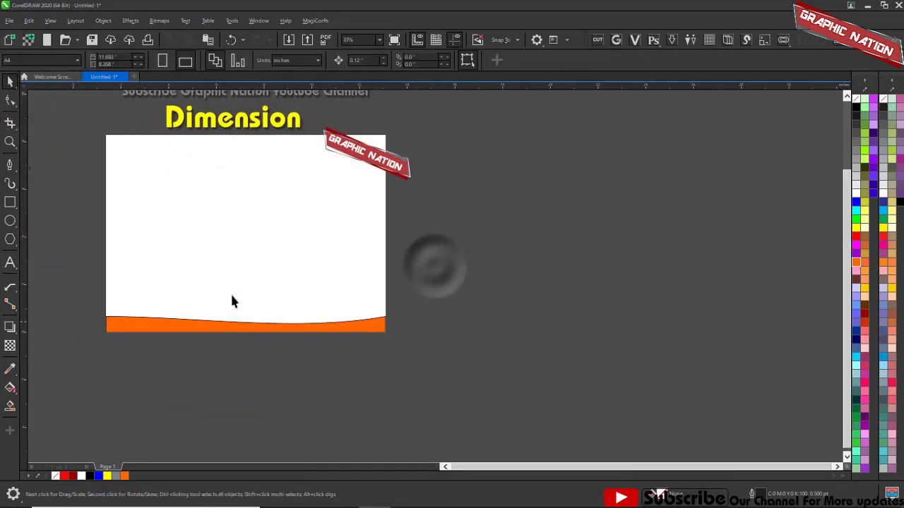
pyautogui.press('Delete')
pyautogui.click(245, 280)
pyautogui.moveTo(247, 192); pyautogui.dragTo(174, 338)
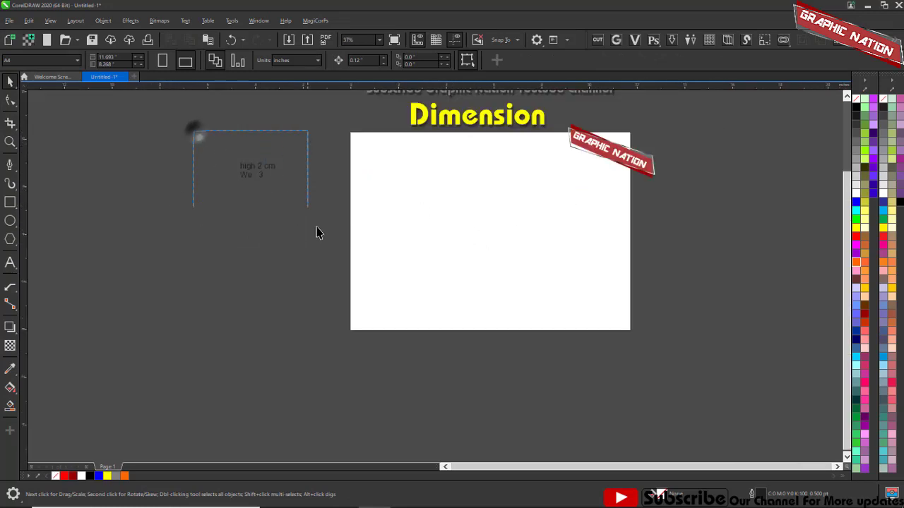
pyautogui.moveTo(317, 227); pyautogui.dragTo(317, 228)
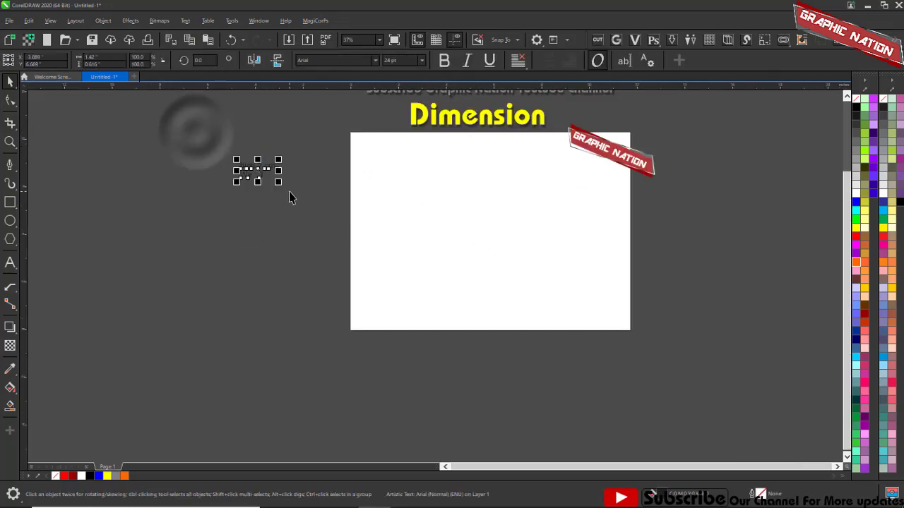
# Step: Draw a circle about 2.28 inches in diameter in the page's upper-left area
pyautogui.scroll(1, 507, 188)
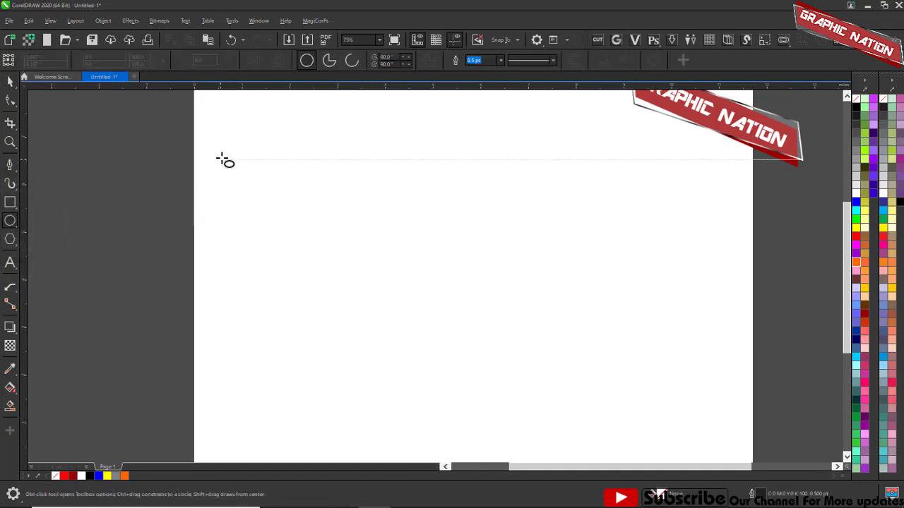
pyautogui.moveTo(218, 157); pyautogui.dragTo(334, 272)
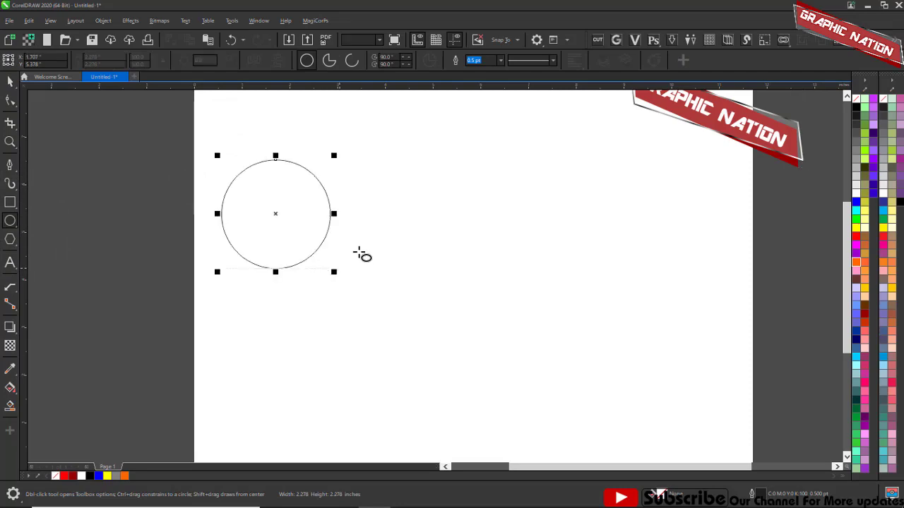
pyautogui.press('space')
pyautogui.click(473, 198)
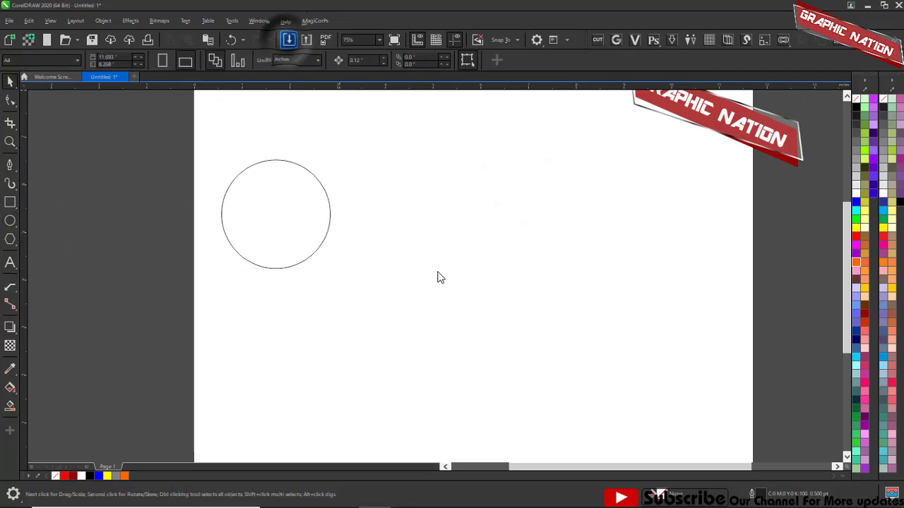
pyautogui.hotkey('ctrl', 'i')
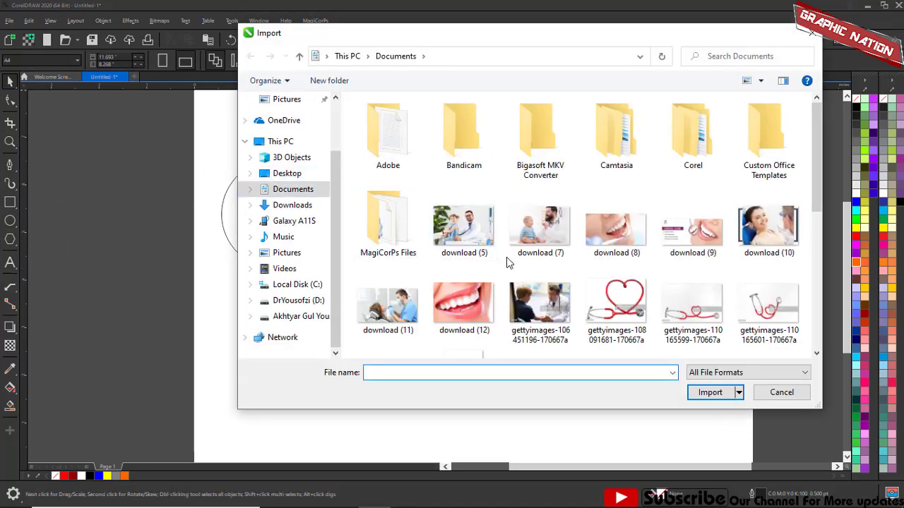
pyautogui.scroll(-2, 509, 258)
pyautogui.scroll(2, 509, 247)
pyautogui.click(432, 216)
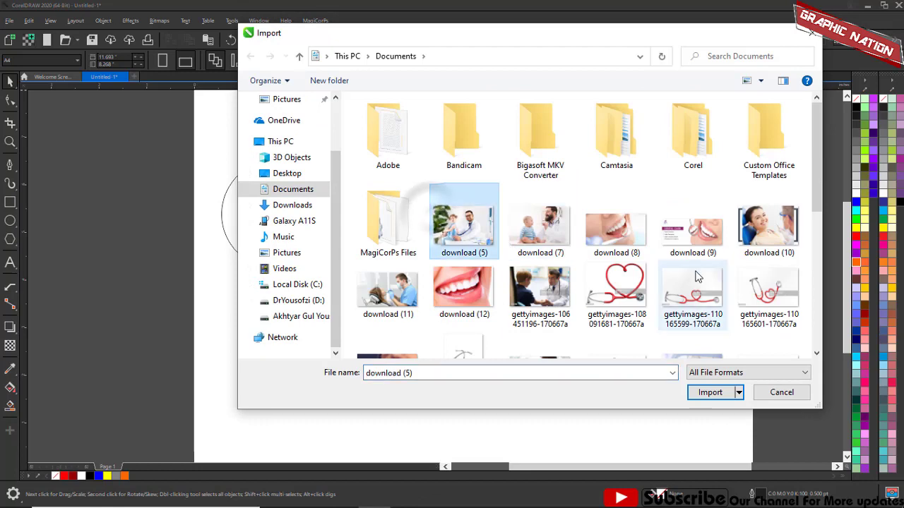
pyautogui.scroll(-2, 696, 277)
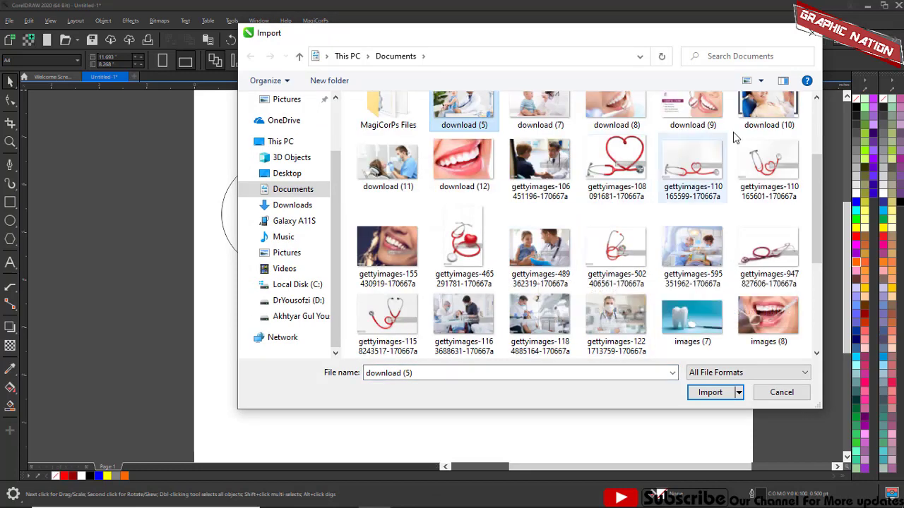
pyautogui.keyDown('shift'); pyautogui.click(767, 113); pyautogui.keyUp('shift')
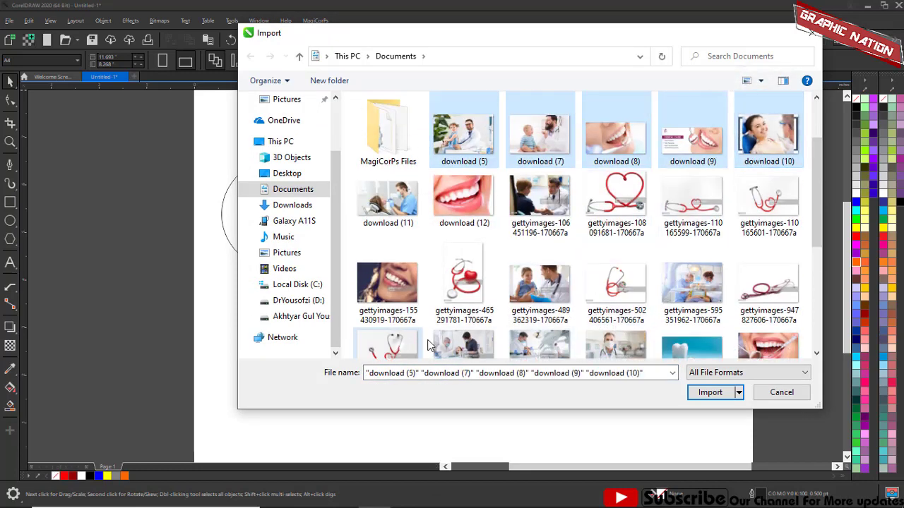
pyautogui.keyDown('ctrl'); pyautogui.click(408, 344); pyautogui.keyUp('ctrl')
pyautogui.keyDown('ctrl'); pyautogui.keyDown('shift'); pyautogui.click(622, 319); pyautogui.keyUp('shift'); pyautogui.keyUp('ctrl')
pyautogui.click(693, 395)
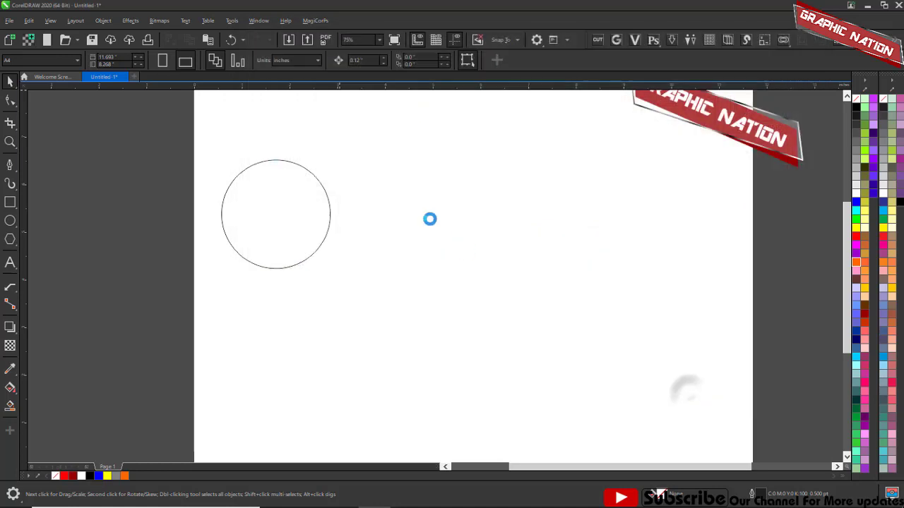
# Step: Place all nine imported photos in a stack on the empty pasteboard to the left of the page
pyautogui.scroll(-1, 472, 199)
pyautogui.click(171, 179)
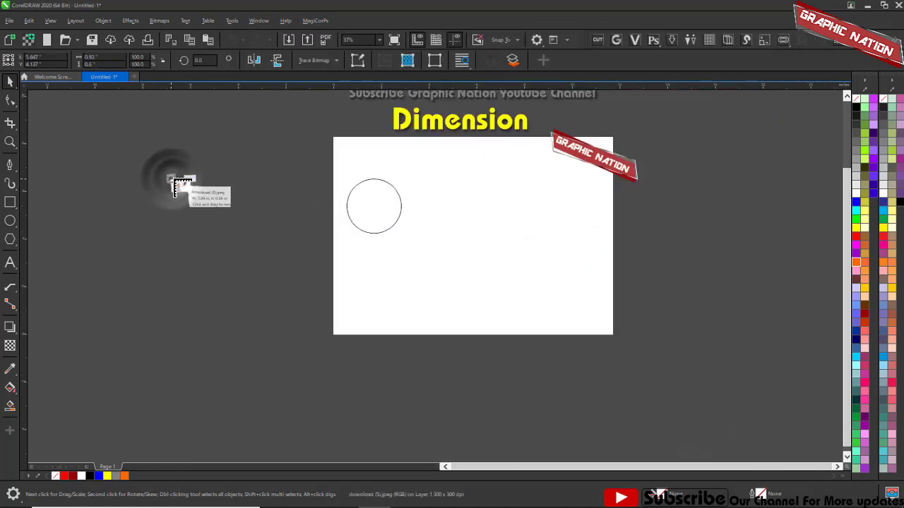
pyautogui.click(174, 179)
pyautogui.click(173, 179)
pyautogui.click(174, 179)
pyautogui.click(177, 180)
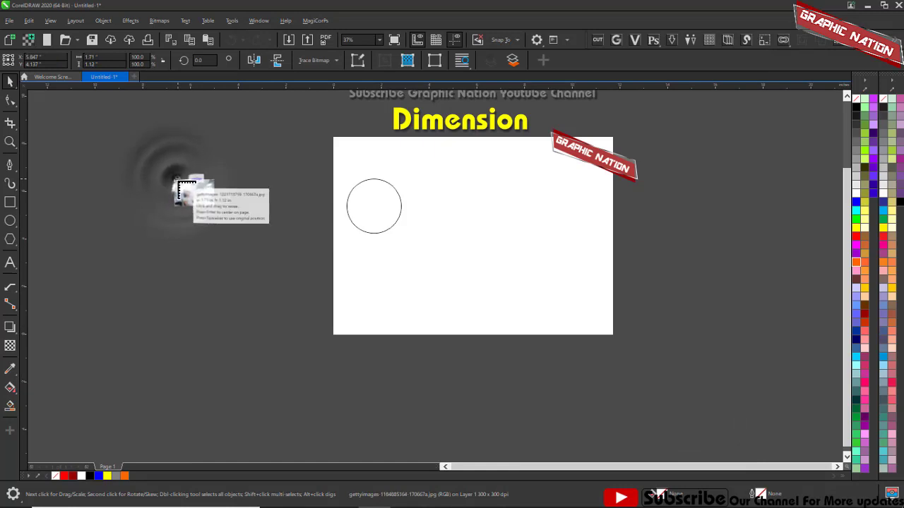
pyautogui.click(178, 181)
pyautogui.click(178, 181)
# Step: Select the nine stacked photos together and enlarge them proportionally on the pasteboard
pyautogui.moveTo(111, 142); pyautogui.dragTo(228, 272)
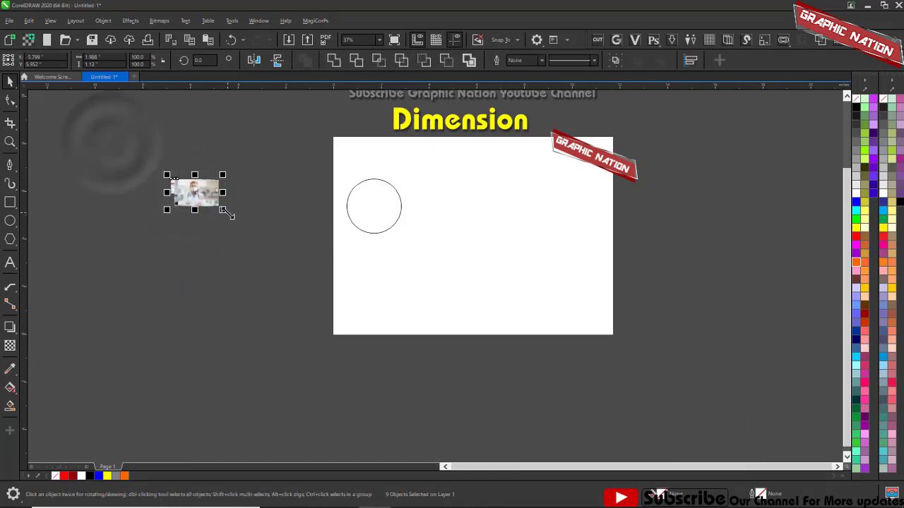
pyautogui.moveTo(309, 265); pyautogui.dragTo(310, 266)
pyautogui.moveTo(117, 121); pyautogui.dragTo(286, 266)
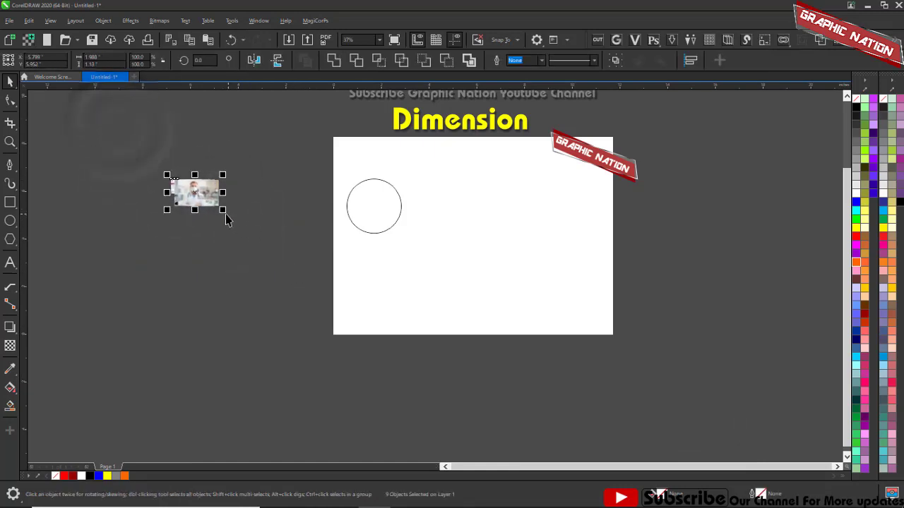
pyautogui.moveTo(222, 210); pyautogui.dragTo(298, 254)
pyautogui.click(279, 260)
# Step: Turn the circle on the page into an empty PowerClip frame
pyautogui.scroll(1, 359, 195)
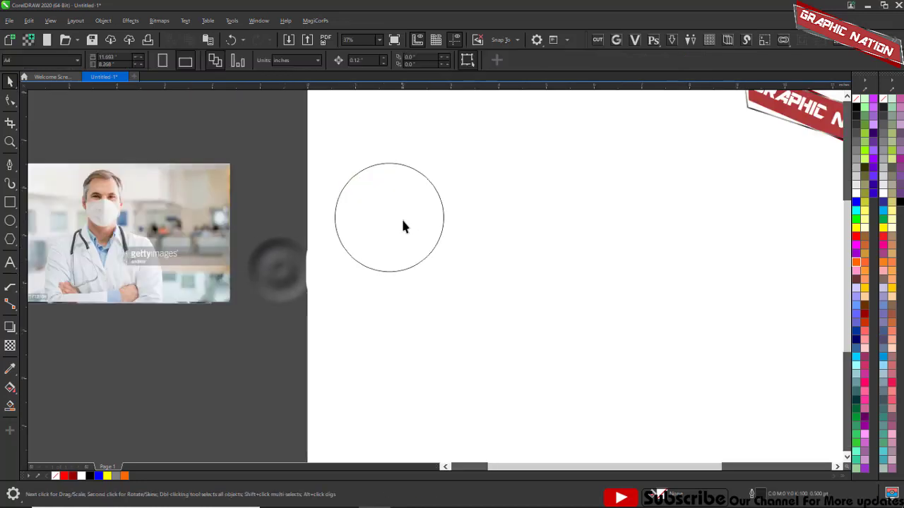
pyautogui.click(397, 219)
pyautogui.rightClick(393, 221)
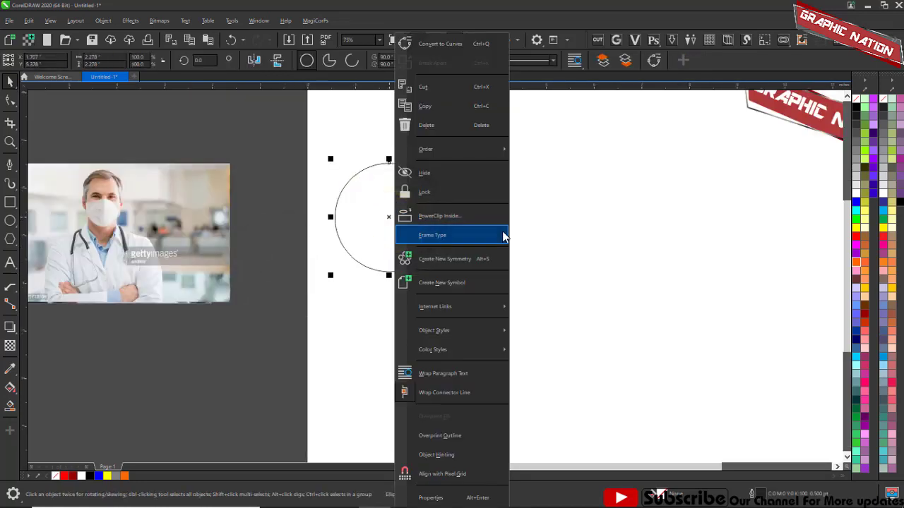
pyautogui.click(551, 235)
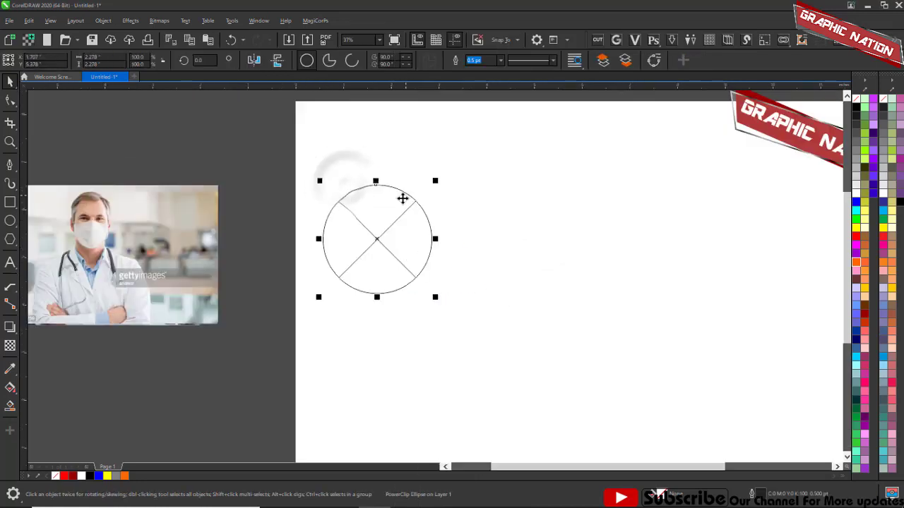
# Step: Shrink the circular frame to about 1.57 inches in diameter and move it to the page's upper-left corner
pyautogui.moveTo(426, 285); pyautogui.dragTo(401, 261)
pyautogui.moveTo(355, 210); pyautogui.dragTo(345, 160)
pyautogui.scroll(1, 380, 172)
pyautogui.scroll(-1, 223, 203)
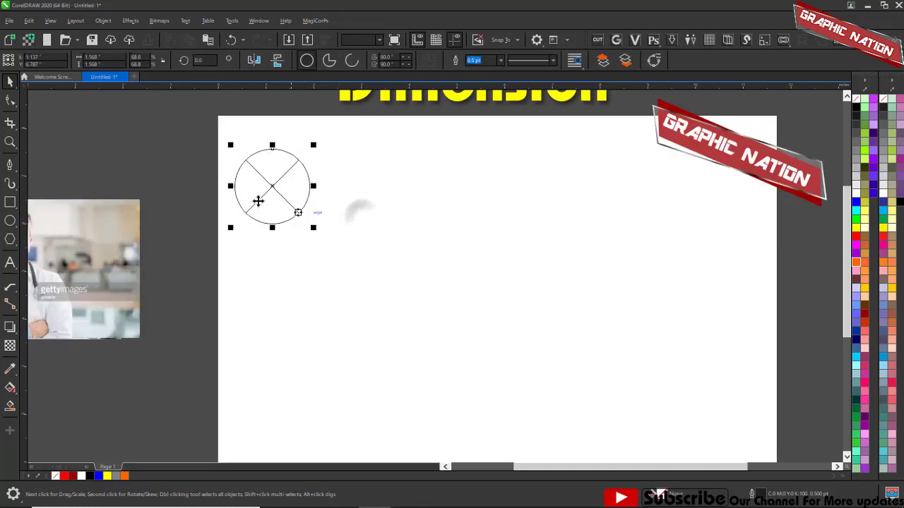
# Step: Duplicate the circular frame into a row of three near the top of the page, deleting the surplus copy
pyautogui.moveTo(316, 199); pyautogui.dragTo(362, 201)
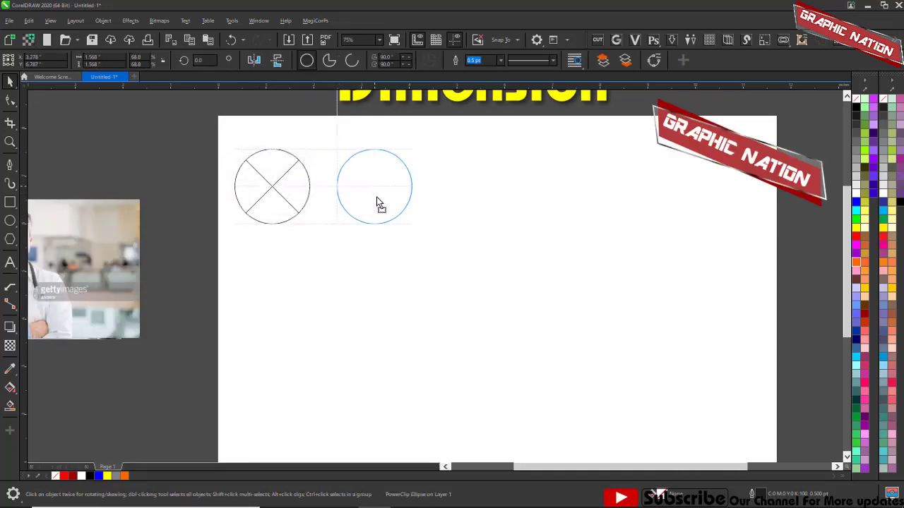
pyautogui.moveTo(356, 201); pyautogui.dragTo(299, 271)
pyautogui.press('space')
pyautogui.press('space')
pyautogui.press('space')
pyautogui.press('space')
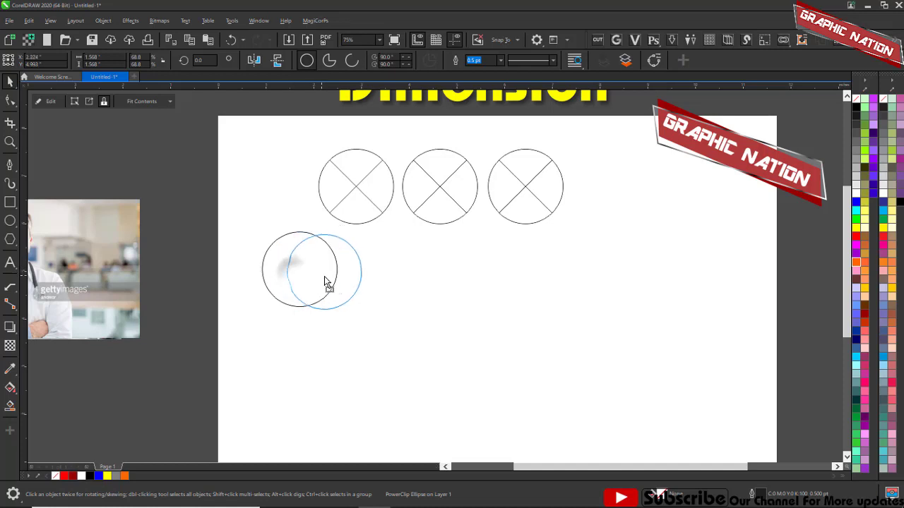
pyautogui.moveTo(326, 281); pyautogui.dragTo(344, 273)
pyautogui.press('Delete')
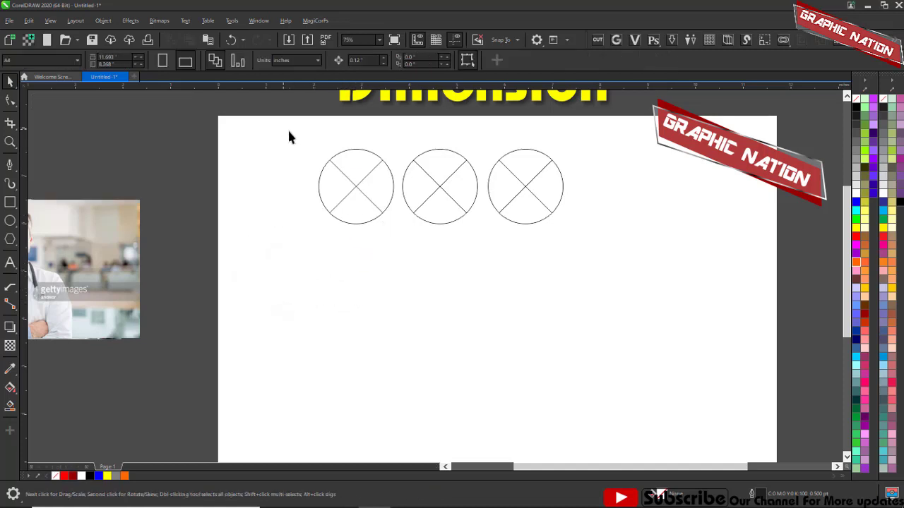
# Step: Copy the row of three frames directly below itself and move the copied row to the page's right side
pyautogui.moveTo(621, 312); pyautogui.dragTo(624, 316)
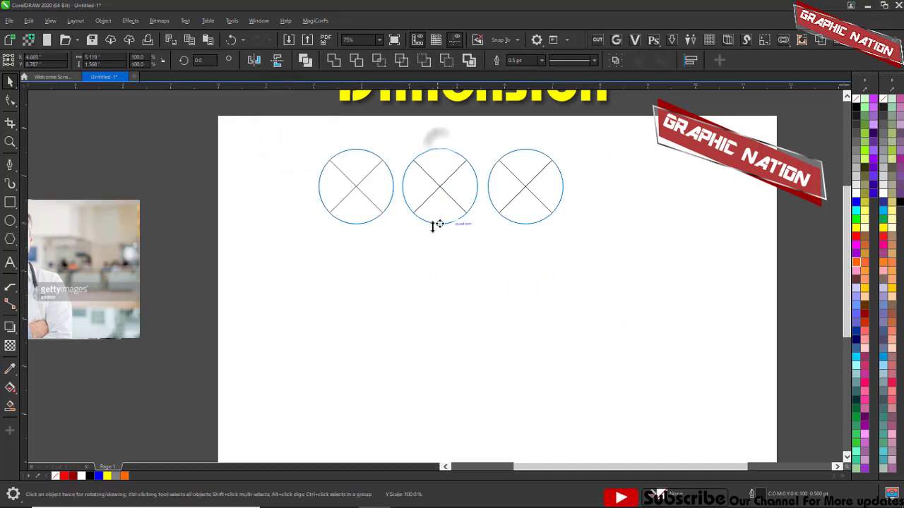
pyautogui.moveTo(439, 224); pyautogui.dragTo(433, 247)
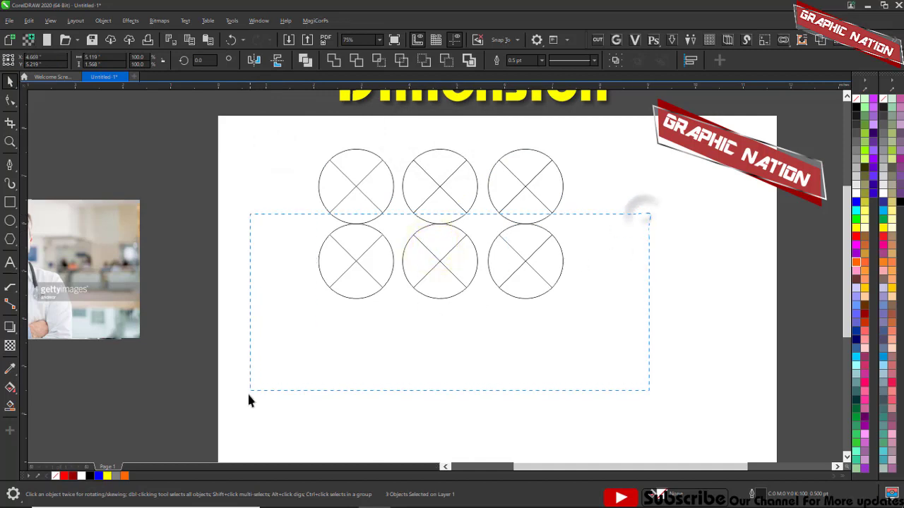
pyautogui.moveTo(248, 394); pyautogui.dragTo(249, 393)
pyautogui.moveTo(512, 250); pyautogui.dragTo(682, 266)
# Step: Move the upper row of three frames down to the page's left side, level with the right-hand row
pyautogui.click(265, 98)
pyautogui.moveTo(266, 103); pyautogui.dragTo(561, 297)
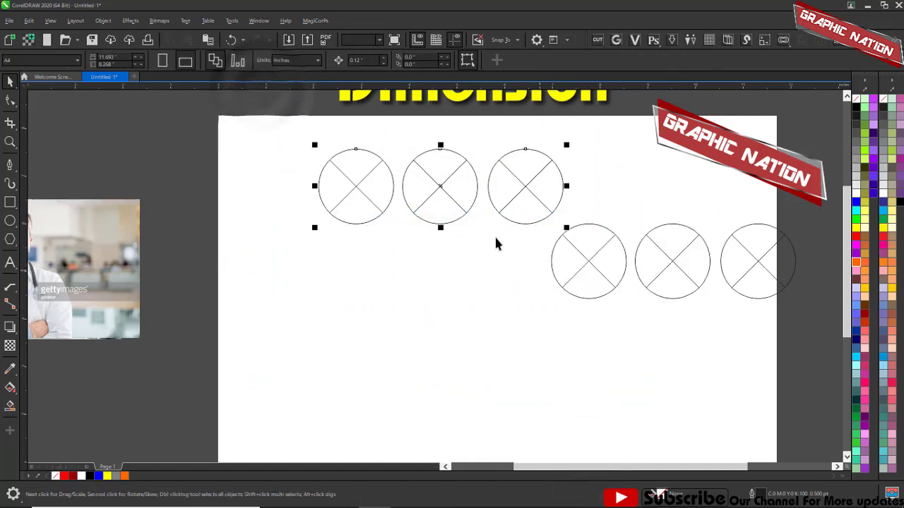
pyautogui.moveTo(442, 184); pyautogui.dragTo(368, 257)
# Step: Copy one frame to the page's top centre above both groups and enlarge it to about 2.2 inches in diameter
pyautogui.click(462, 350)
pyautogui.moveTo(569, 271); pyautogui.dragTo(512, 162)
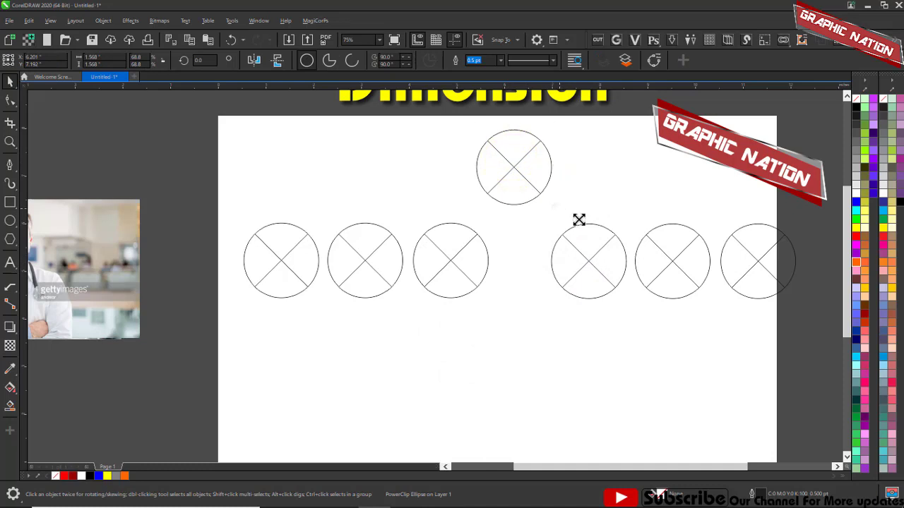
pyautogui.moveTo(587, 223); pyautogui.dragTo(587, 224)
pyautogui.click(538, 325)
# Step: Copy the first and third frames of the left-hand group straight down to form a lower row
pyautogui.scroll(-1, 217, 197)
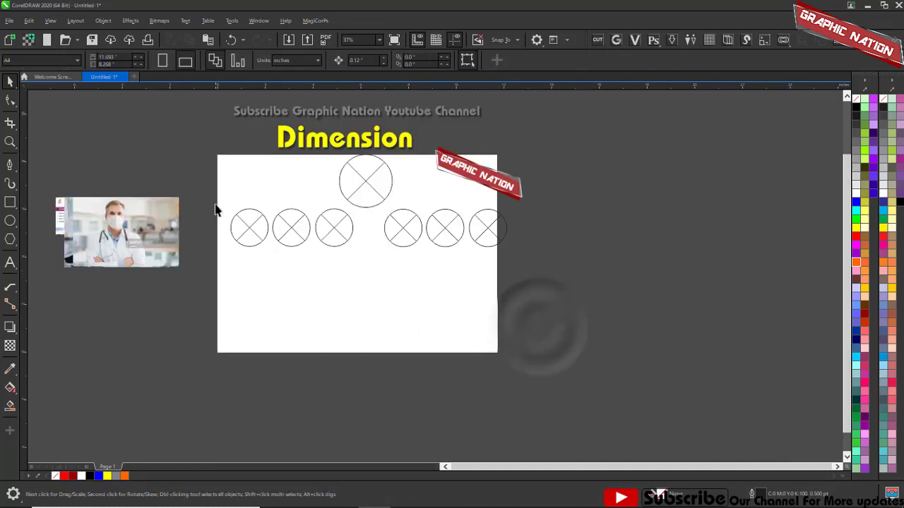
pyautogui.moveTo(552, 357); pyautogui.dragTo(552, 358)
pyautogui.scroll(1, 367, 246)
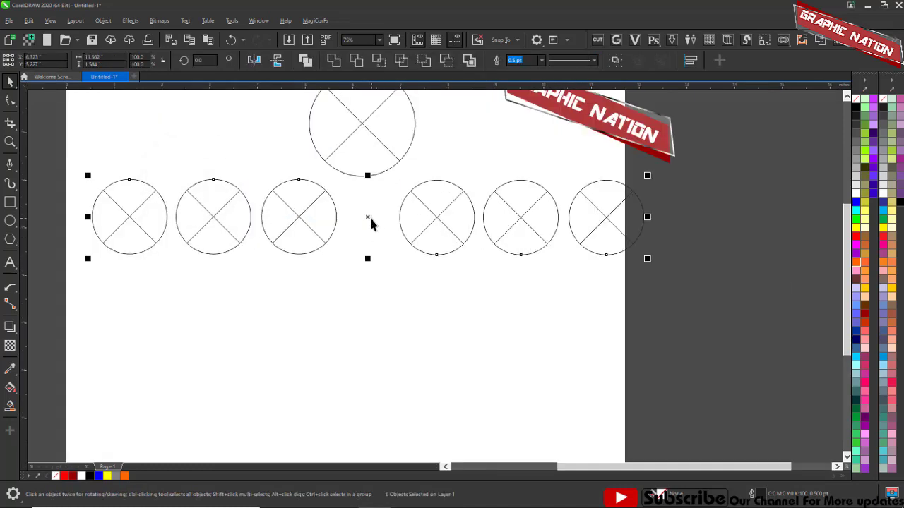
pyautogui.moveTo(70, 148); pyautogui.dragTo(277, 313)
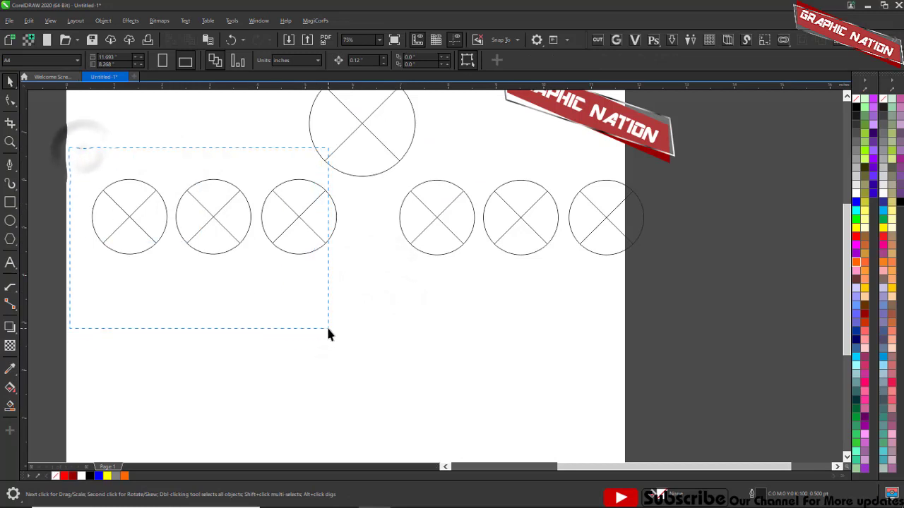
pyautogui.moveTo(328, 329); pyautogui.dragTo(205, 311)
pyautogui.click(105, 210)
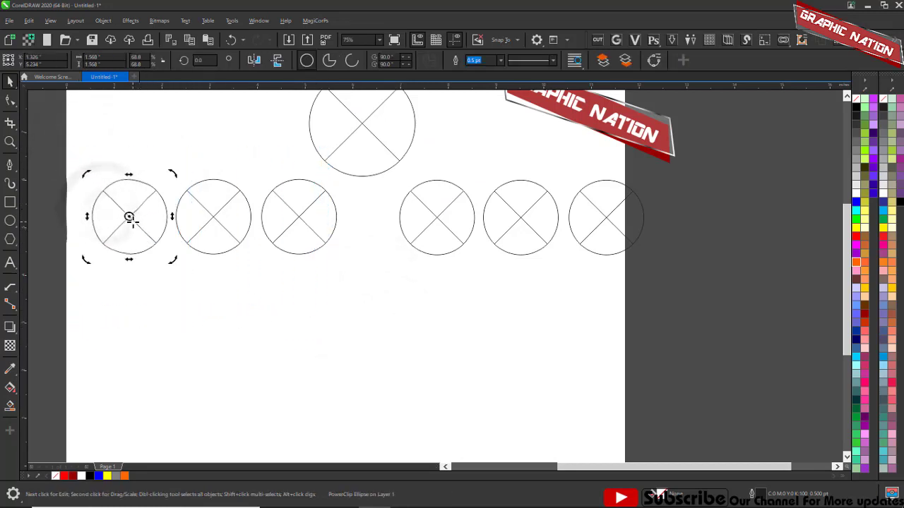
pyautogui.click(131, 218)
pyautogui.keyDown('shift'); pyautogui.click(295, 215); pyautogui.keyUp('shift')
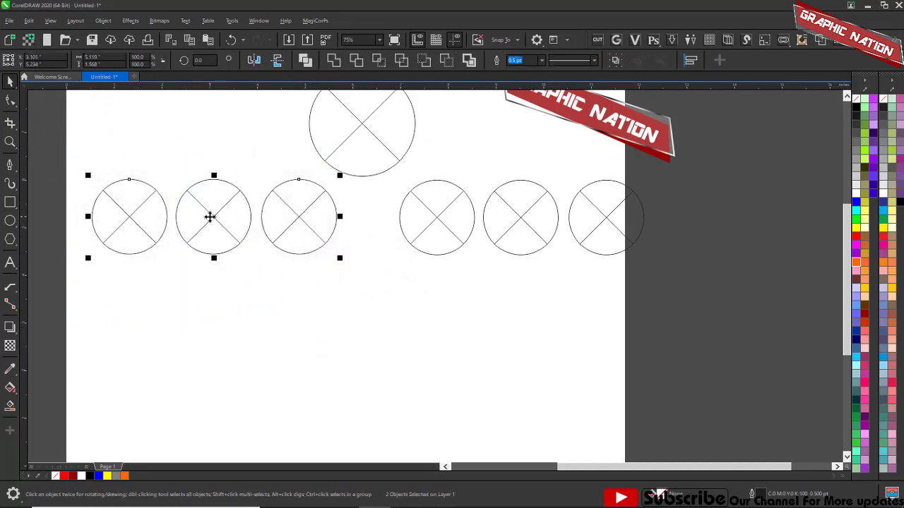
pyautogui.moveTo(210, 181); pyautogui.dragTo(222, 346)
pyautogui.click(243, 418)
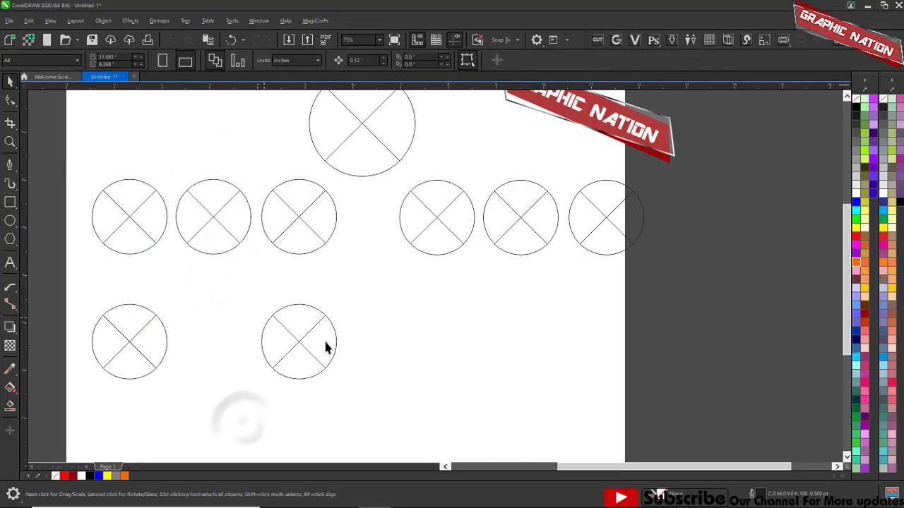
# Step: Copy the middle frame of the right-hand group straight down below it
pyautogui.click(515, 226)
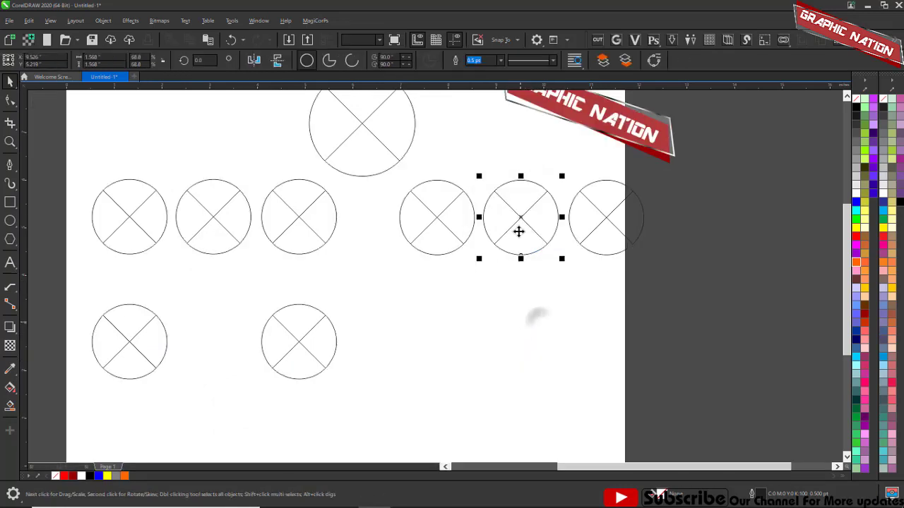
pyautogui.doubleClick(515, 200)
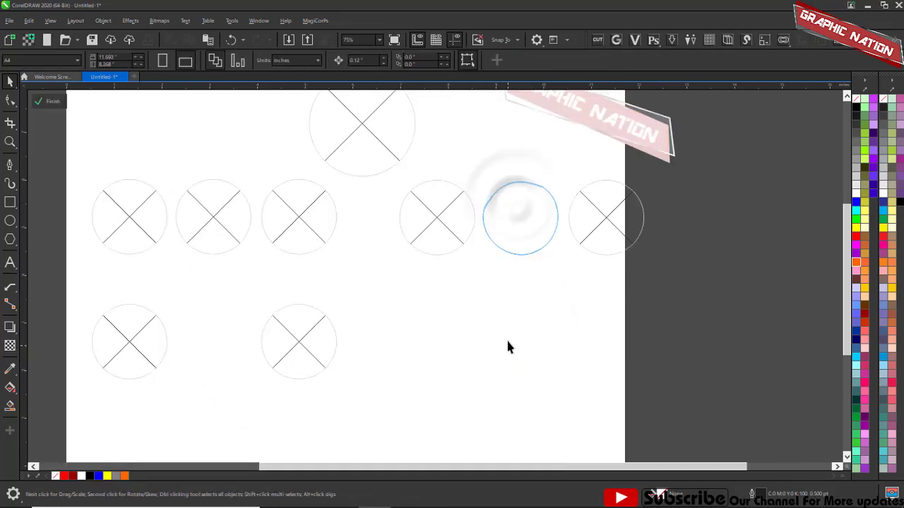
pyautogui.keyDown('ctrl'); pyautogui.click(518, 292); pyautogui.keyUp('ctrl')
pyautogui.moveTo(517, 209); pyautogui.dragTo(505, 360)
pyautogui.rightClick(505, 361)
pyautogui.click(673, 306)
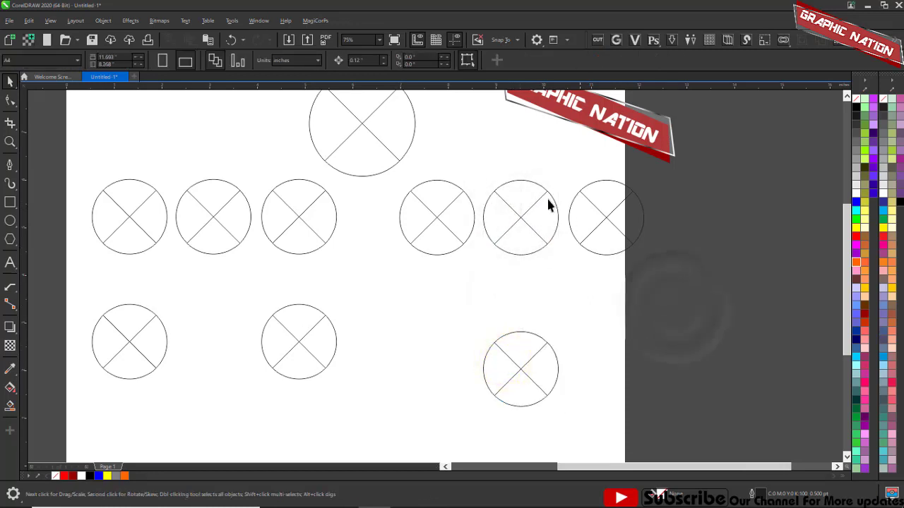
# Step: Add another frame copy near the page's bottom edge, between the lower frames, and shift it up onto the page
pyautogui.scroll(-2, 548, 200)
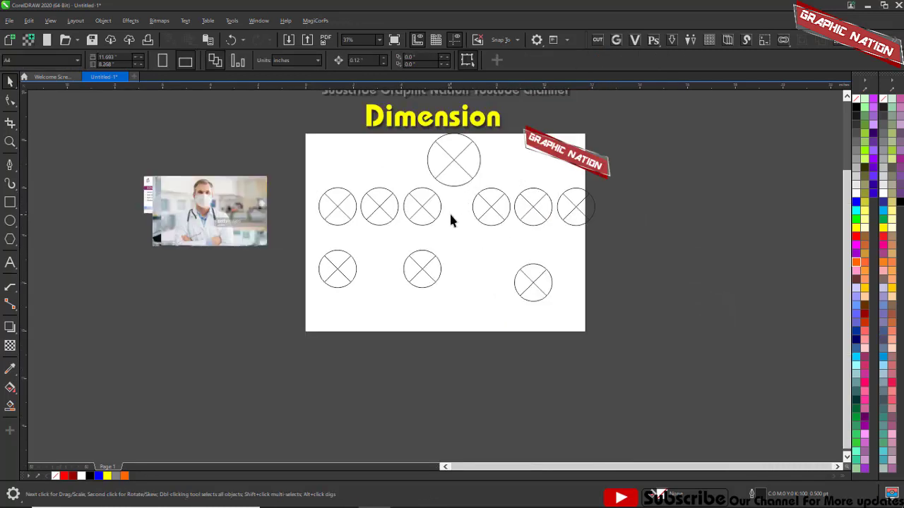
pyautogui.moveTo(428, 210); pyautogui.dragTo(469, 343)
pyautogui.rightClick(461, 339)
pyautogui.keyDown('ctrl'); pyautogui.click(422, 338); pyautogui.keyUp('ctrl')
pyautogui.keyDown('ctrl'); pyautogui.click(459, 345); pyautogui.keyUp('ctrl')
pyautogui.click(476, 315)
pyautogui.scroll(2, 461, 277)
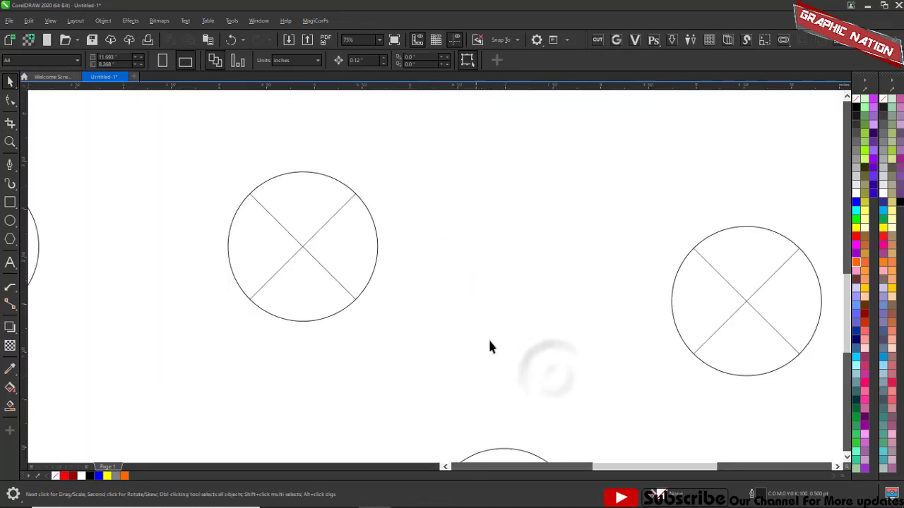
pyautogui.scroll(-2, 438, 274)
pyautogui.moveTo(470, 375); pyautogui.dragTo(468, 330)
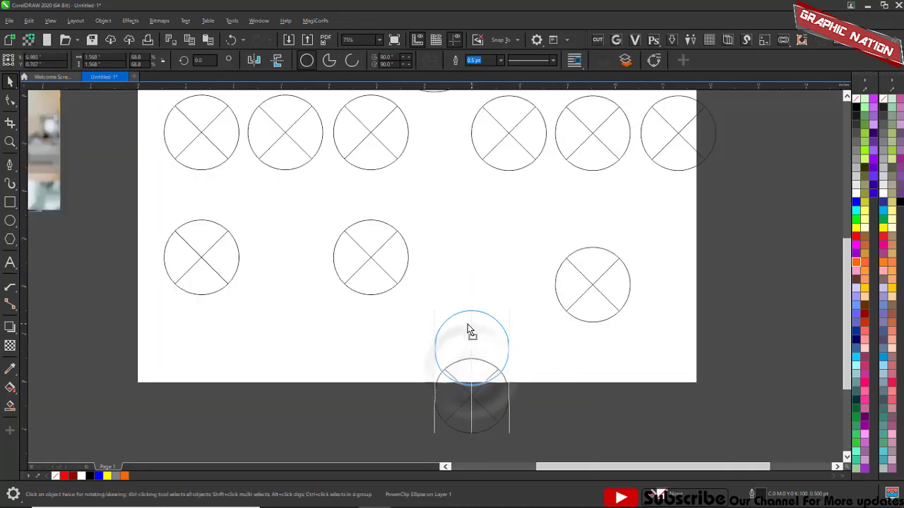
pyautogui.click(493, 401)
# Step: Place the masked doctor's photo from the pasteboard inside the large circular frame at the page's top centre
pyautogui.scroll(-1, 332, 305)
pyautogui.scroll(1, 352, 207)
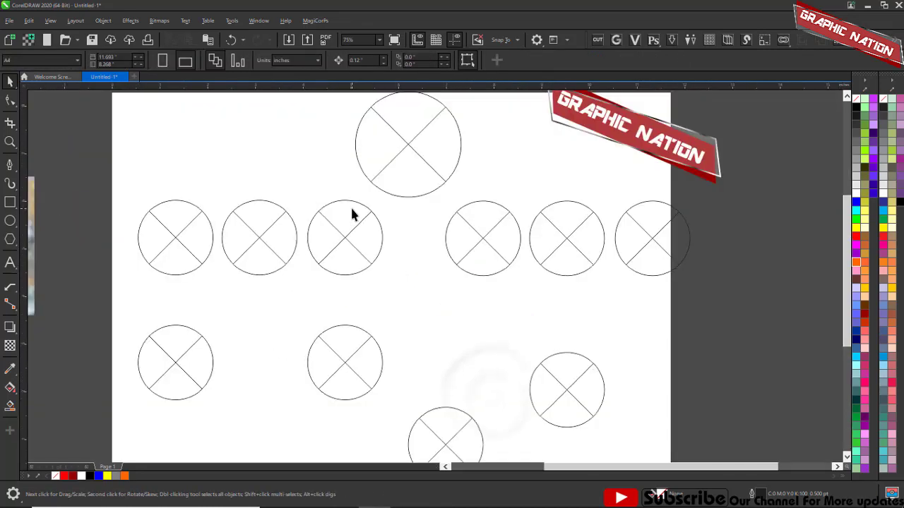
pyautogui.scroll(-1, 385, 221)
pyautogui.moveTo(168, 219); pyautogui.dragTo(395, 185)
pyautogui.scroll(2, 419, 184)
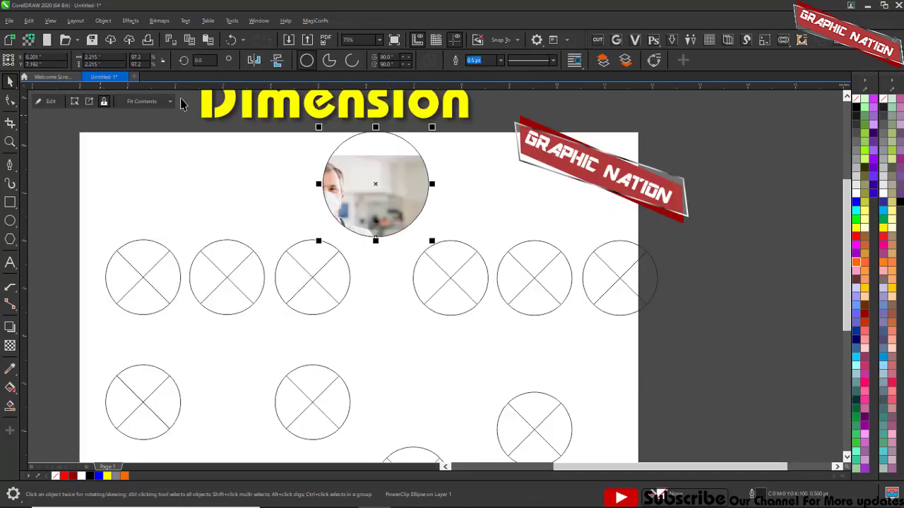
# Step: Try centering and proportionally fitting the doctor's photo in the large top frame, and make it fill the frame proportionally
pyautogui.click(143, 101)
pyautogui.click(145, 117)
pyautogui.click(143, 102)
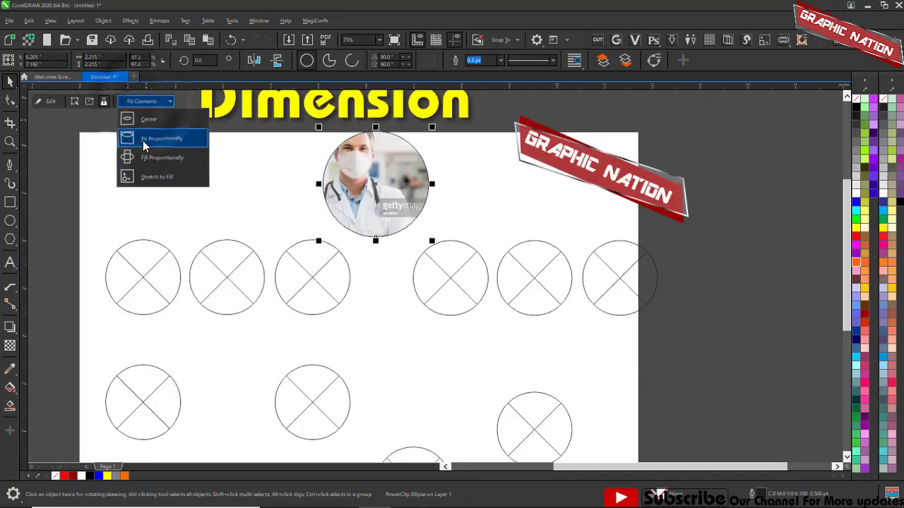
pyautogui.click(144, 141)
pyautogui.click(140, 100)
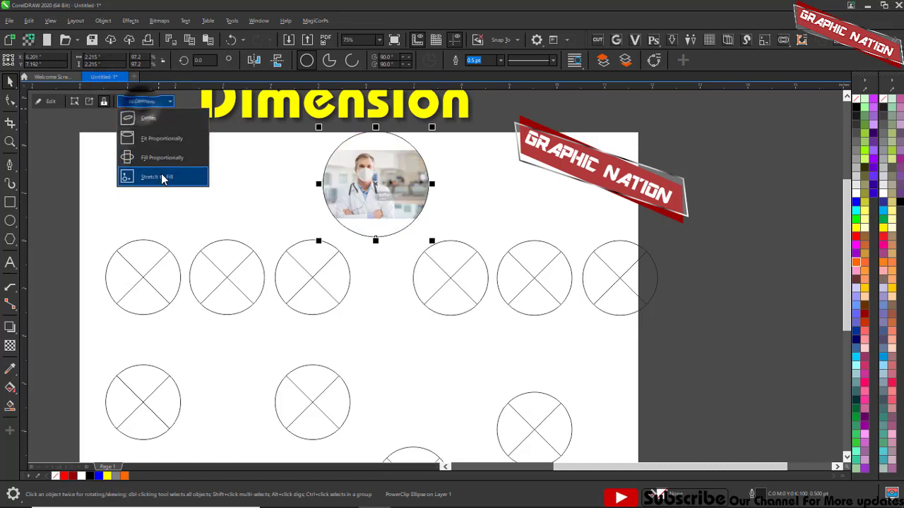
pyautogui.click(162, 161)
# Step: Place the dental clinic, dental treatment and stethoscope photos from the pasteboard into the left-hand group's three frames, in that order
pyautogui.scroll(-1, 380, 120)
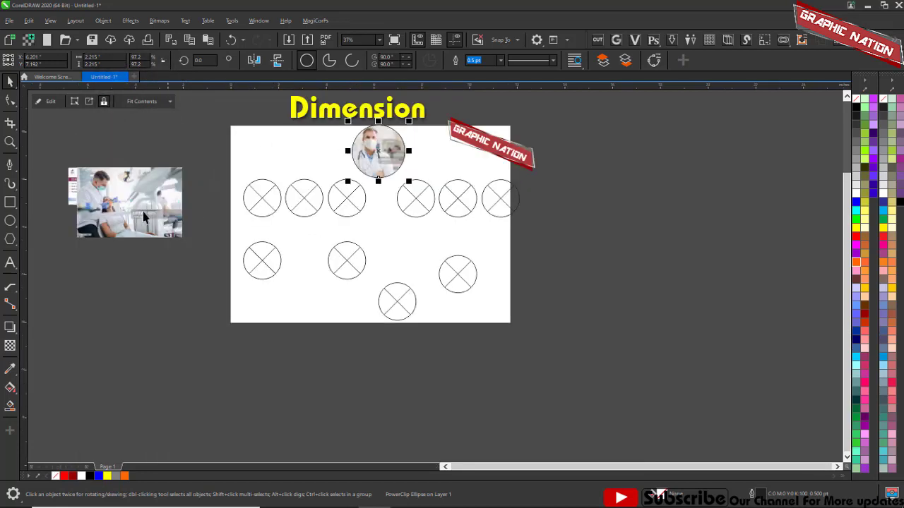
pyautogui.moveTo(127, 206); pyautogui.dragTo(257, 197)
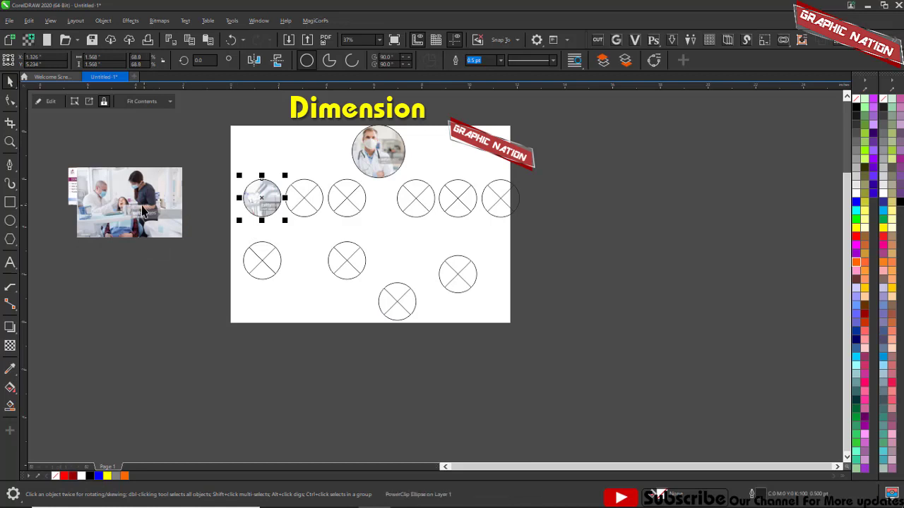
pyautogui.moveTo(144, 211); pyautogui.dragTo(303, 200)
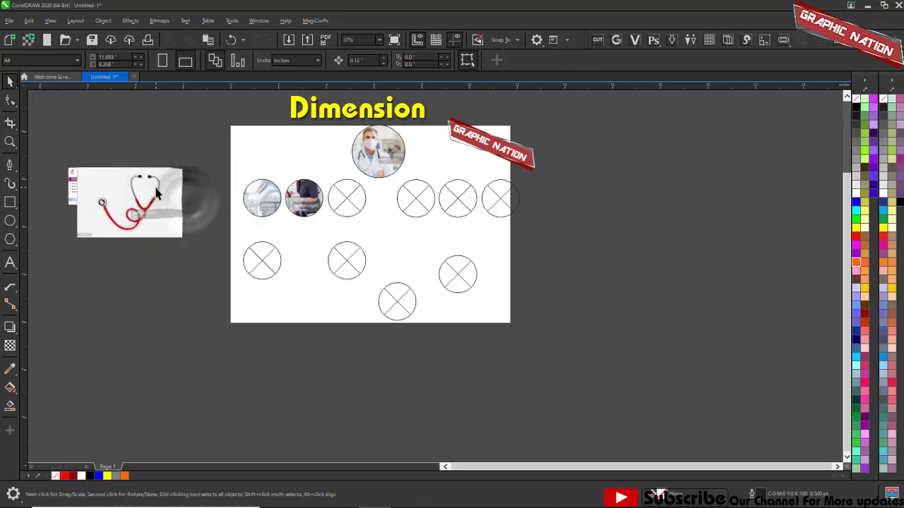
pyautogui.moveTo(157, 192); pyautogui.dragTo(346, 199)
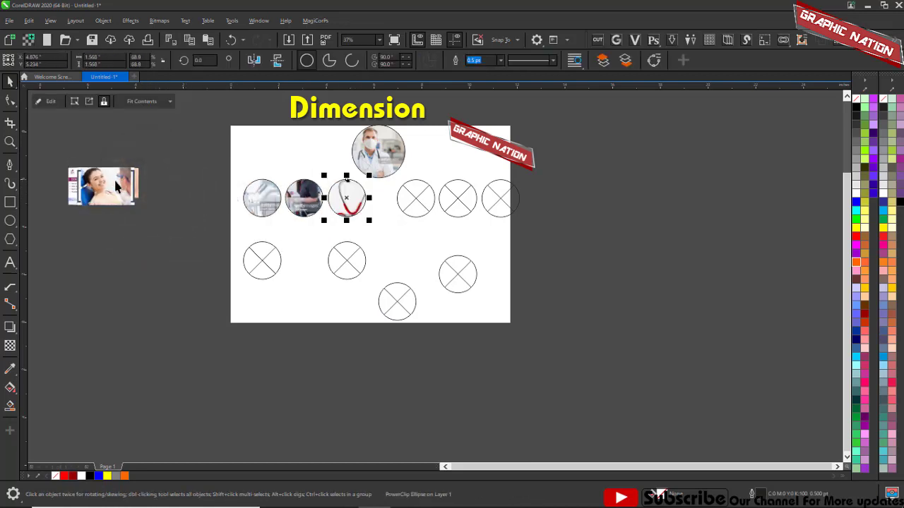
# Step: Place the smiling patient and two teeth photos in the right-hand group's frames, and the two child photos in the two lower-left frames
pyautogui.moveTo(114, 182); pyautogui.dragTo(415, 199)
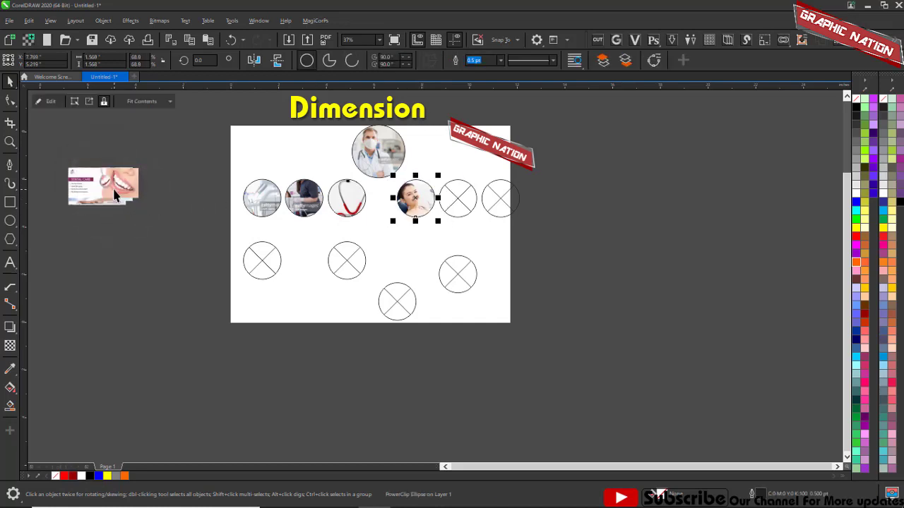
pyautogui.moveTo(114, 196); pyautogui.dragTo(457, 199)
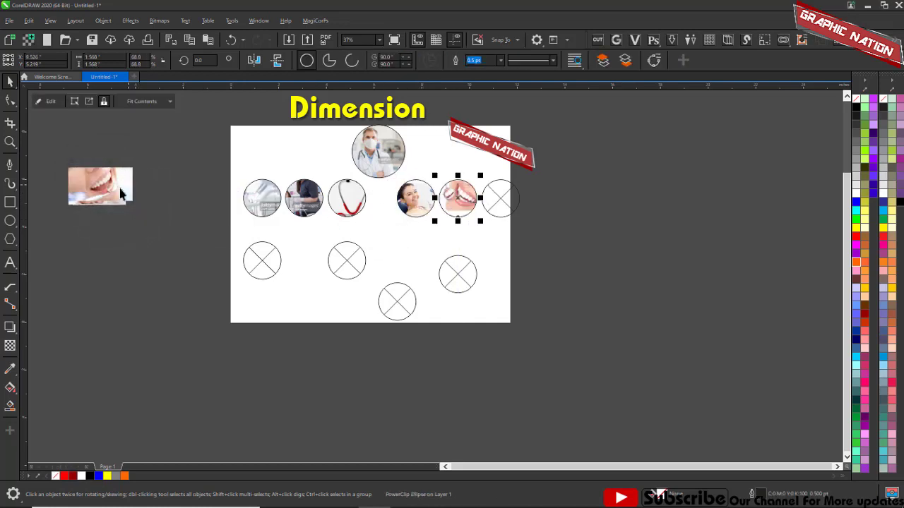
pyautogui.moveTo(122, 192); pyautogui.dragTo(500, 200)
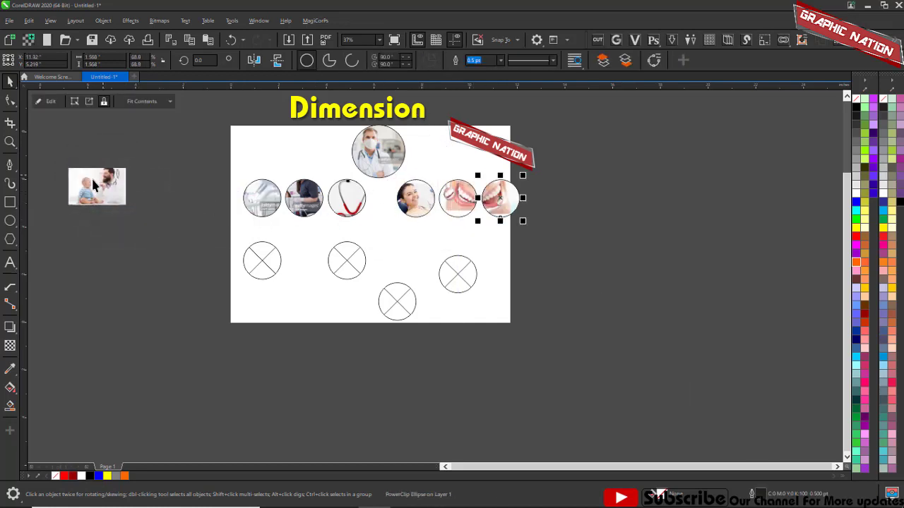
pyautogui.moveTo(91, 185); pyautogui.dragTo(346, 261)
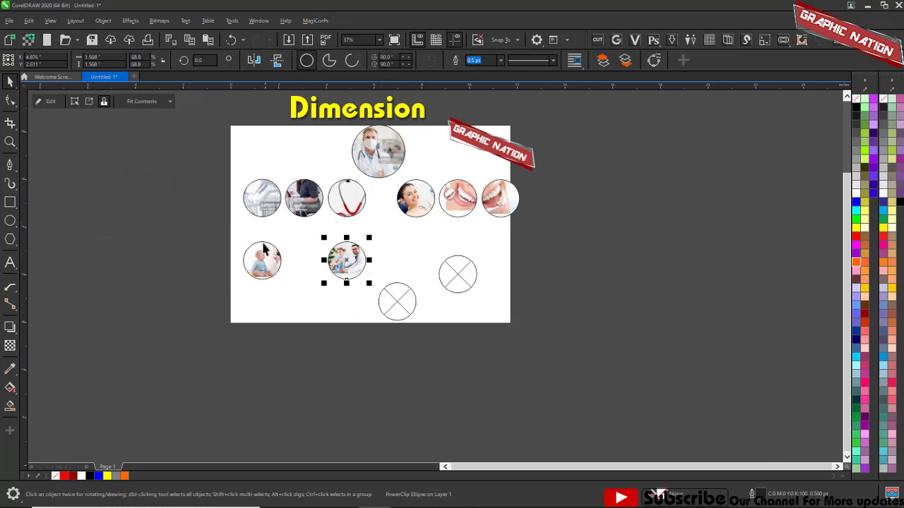
pyautogui.click(277, 344)
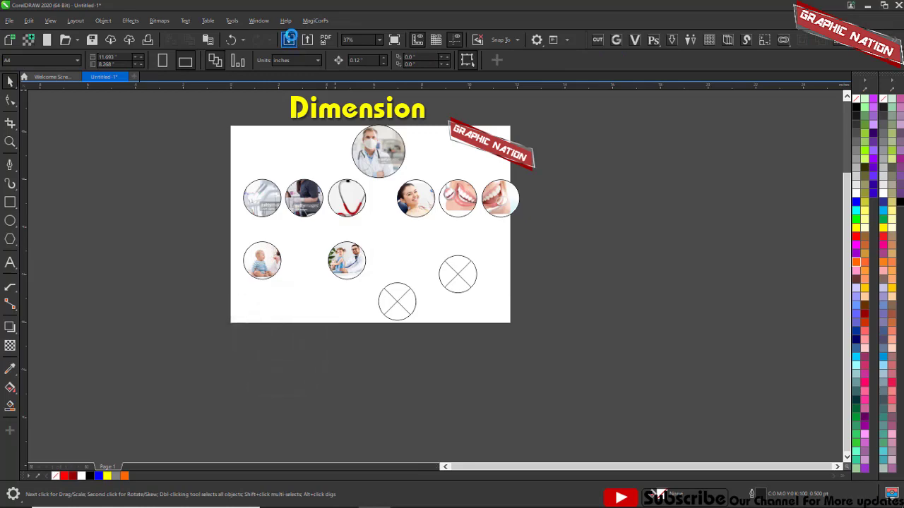
# Step: Import images (9) and images (10) from the Documents folder and place them on the pasteboard beside the page
pyautogui.scroll(-5, 622, 318)
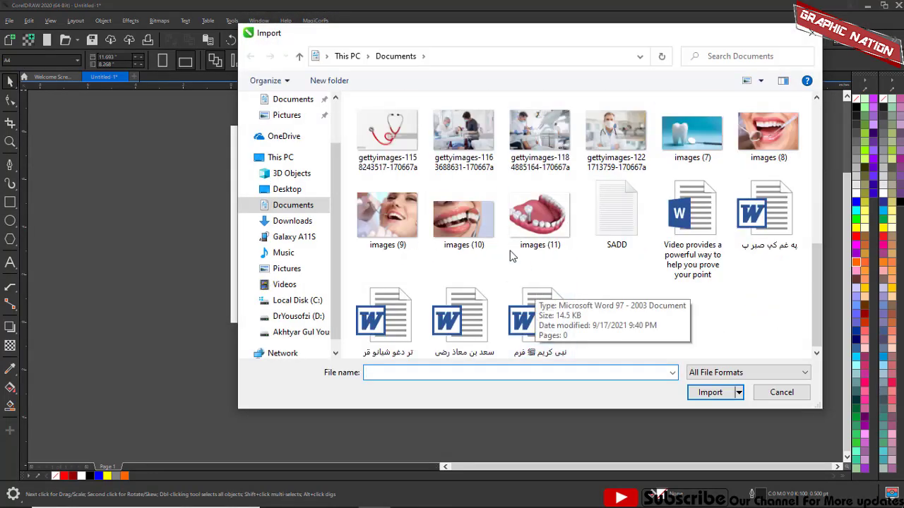
pyautogui.click(376, 214)
pyautogui.keyDown('ctrl'); pyautogui.click(463, 219); pyautogui.keyUp('ctrl')
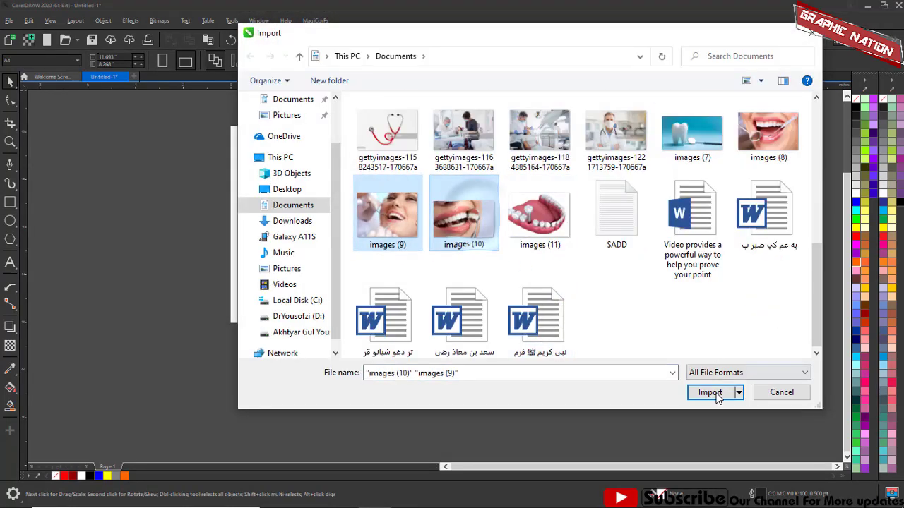
pyautogui.click(710, 392)
pyautogui.moveTo(108, 168); pyautogui.dragTo(157, 206)
# Step: Place the teeth close-up in the bottom circular frame and the laughing woman's photo in the lower-right frame
pyautogui.moveTo(85, 205)
pyautogui.mouseDown()
pyautogui.moveTo(158, 248)
pyautogui.moveTo(406, 306)
pyautogui.moveTo(392, 295)
pyautogui.mouseUp()
pyautogui.moveTo(130, 185); pyautogui.dragTo(457, 275)
pyautogui.click(446, 360)
# Step: Center the laughing woman's photo within the lower-right circular frame
pyautogui.scroll(1, 490, 286)
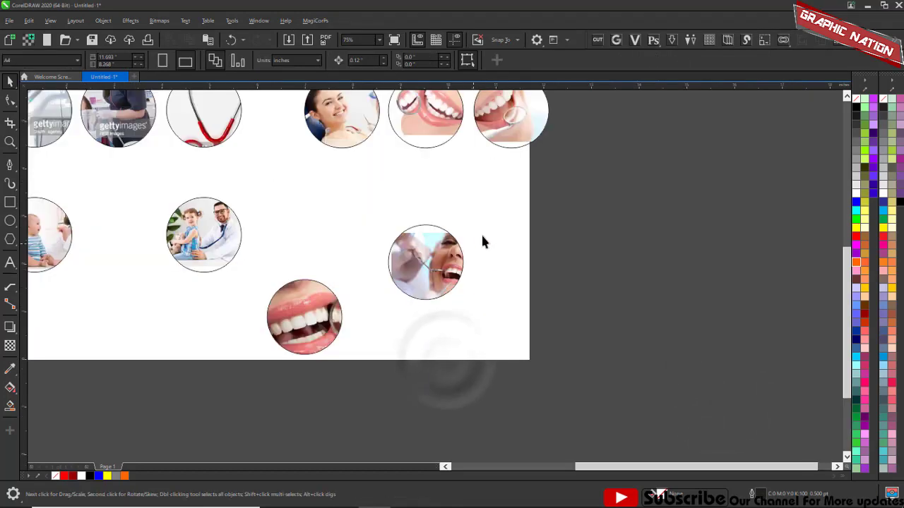
pyautogui.scroll(-1, 484, 235)
pyautogui.click(445, 257)
pyautogui.click(128, 94)
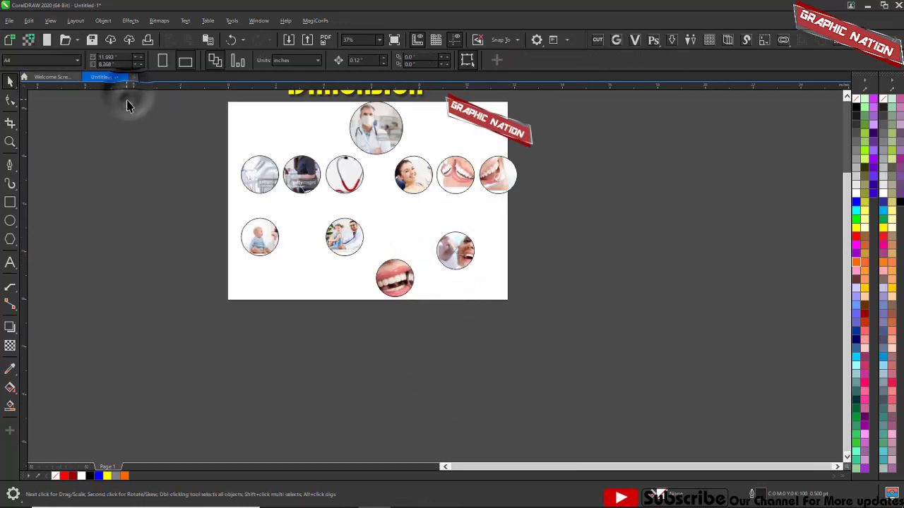
pyautogui.click(454, 239)
pyautogui.click(150, 105)
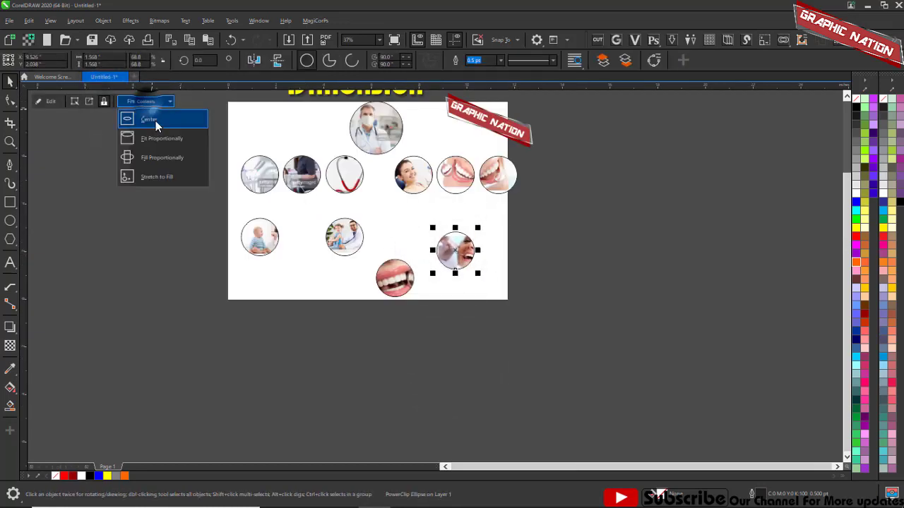
pyautogui.click(156, 121)
pyautogui.click(162, 275)
# Step: Draw straight connectors from the doctor's frame's right side to the smiling patient's frame's top, and from its bottom to the stethoscope frame's right side
pyautogui.scroll(2, 430, 250)
pyautogui.scroll(-4, 497, 274)
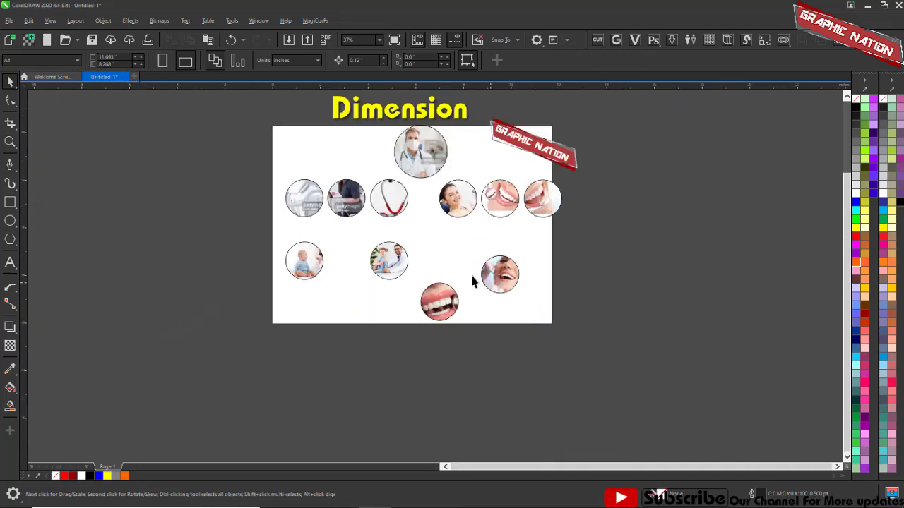
pyautogui.scroll(2, 385, 283)
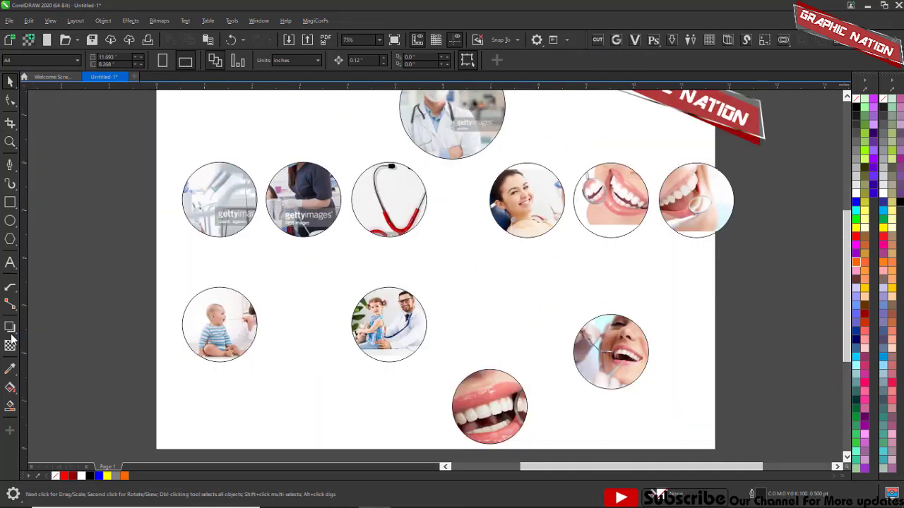
pyautogui.click(10, 305)
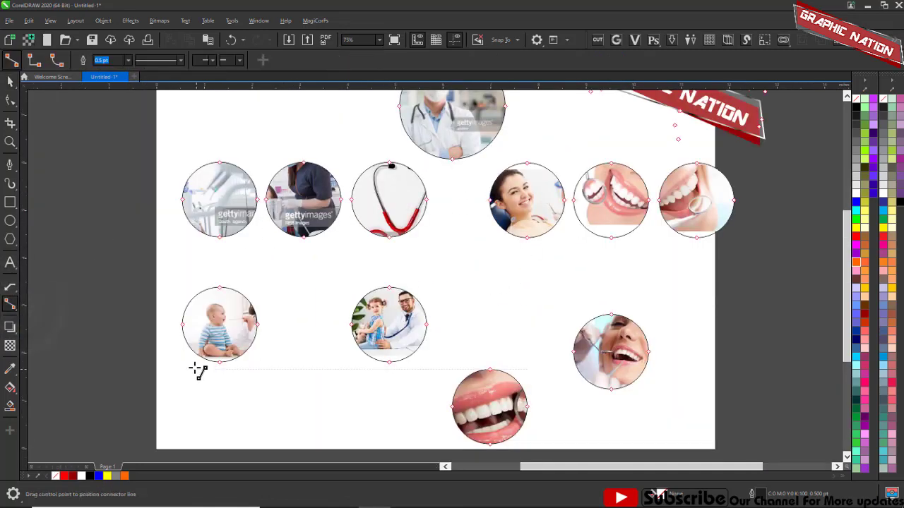
pyautogui.scroll(-2, 427, 360)
pyautogui.scroll(2, 467, 230)
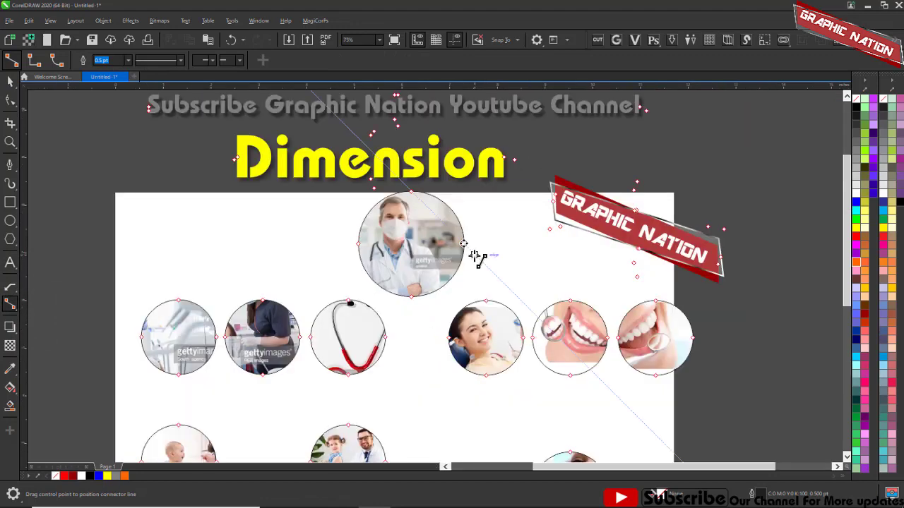
pyautogui.scroll(4, 475, 263)
pyautogui.scroll(-4, 459, 226)
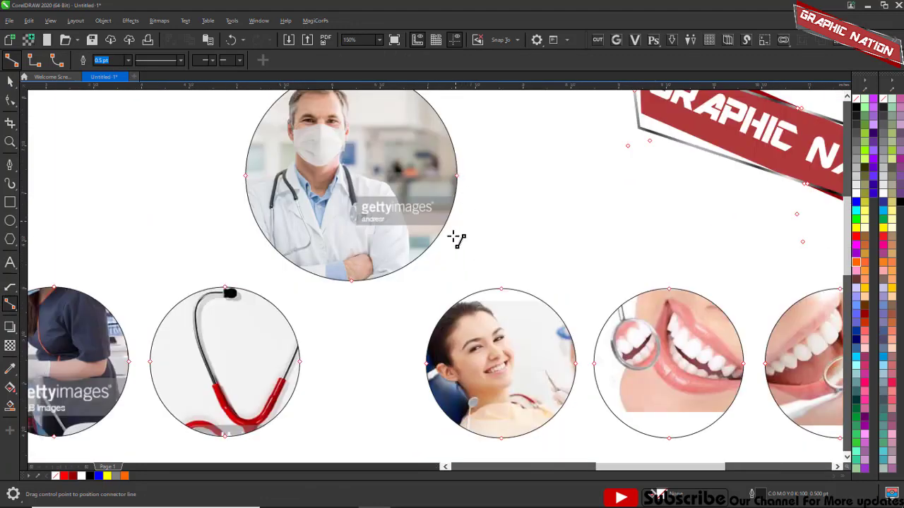
pyautogui.scroll(4, 494, 297)
pyautogui.scroll(-2, 473, 216)
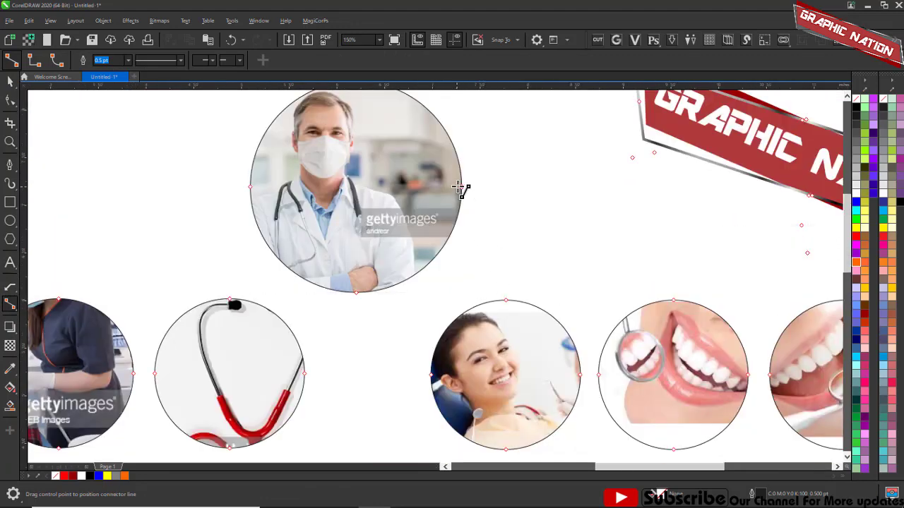
pyautogui.moveTo(462, 187); pyautogui.dragTo(506, 300)
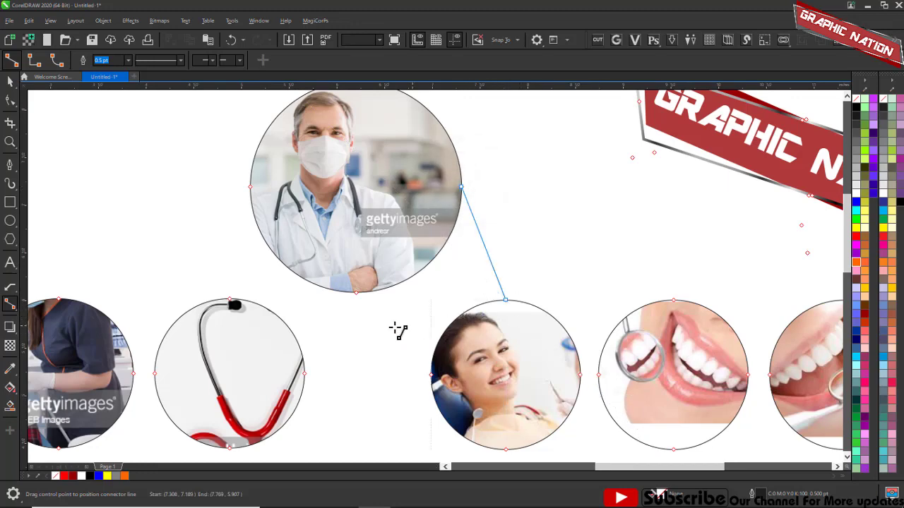
pyautogui.moveTo(405, 368); pyautogui.dragTo(241, 356)
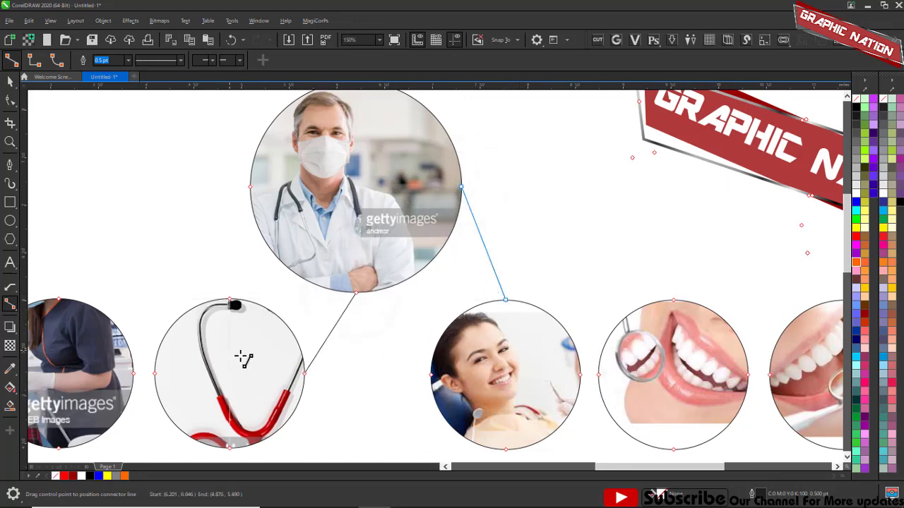
# Step: Connect the doctor's frame's left side to the top of the row's second frame, and its top to the top of the first frame
pyautogui.scroll(-2, 484, 344)
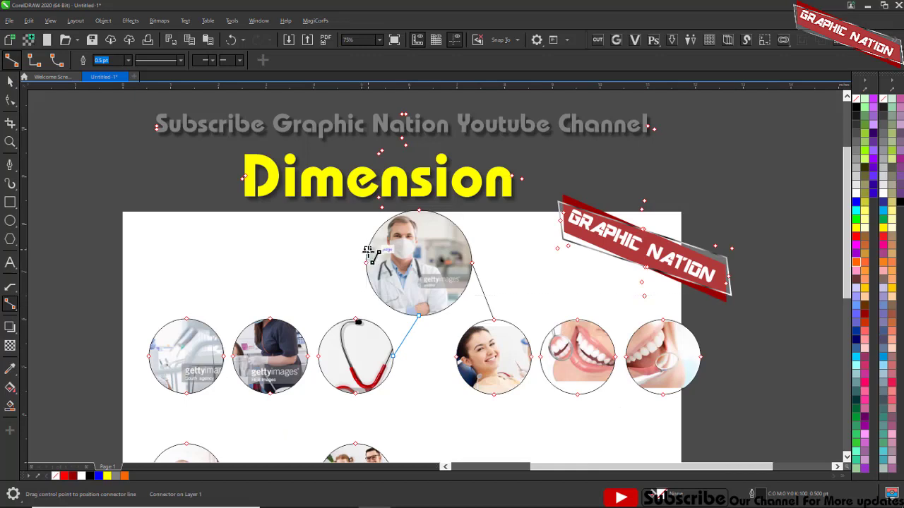
pyautogui.moveTo(364, 264); pyautogui.dragTo(270, 319)
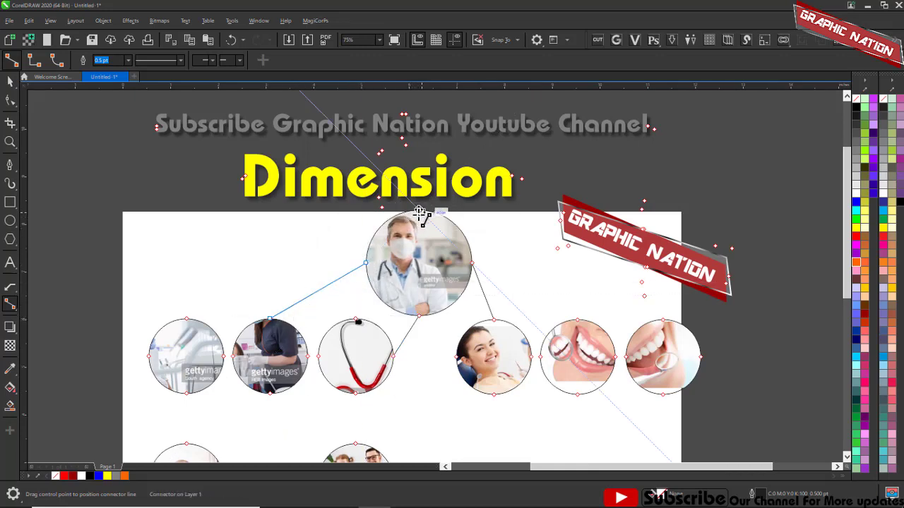
pyautogui.moveTo(419, 210); pyautogui.dragTo(192, 323)
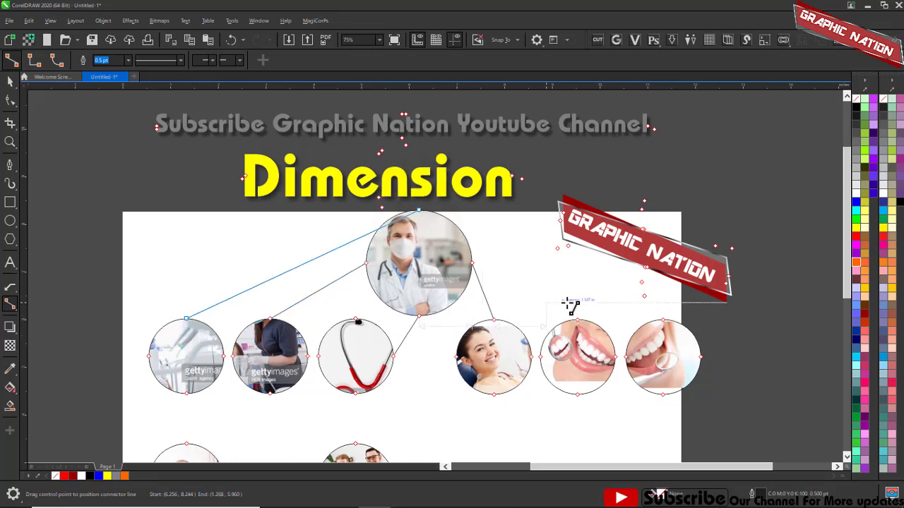
# Step: Try to connect the top of the doctor's frame to the row's rightmost frame, and undo both new connectors
pyautogui.moveTo(419, 213); pyautogui.dragTo(664, 322)
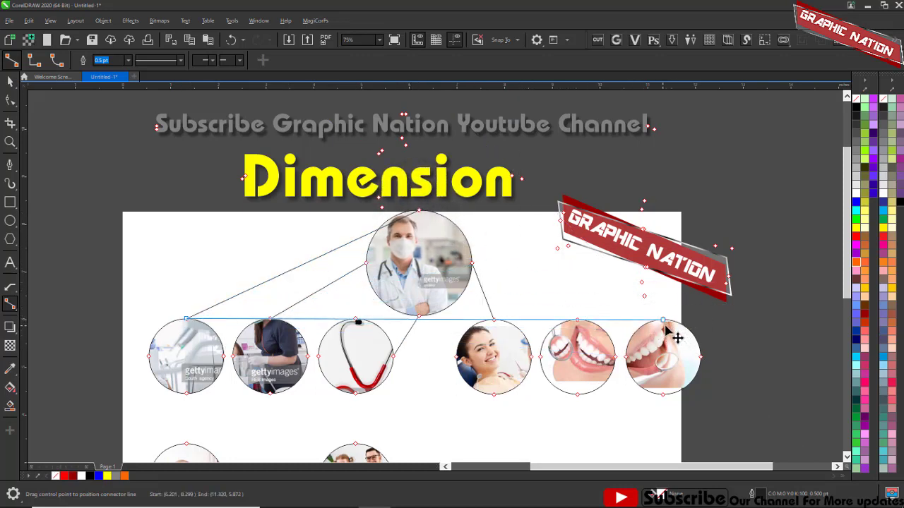
pyautogui.moveTo(420, 210)
pyautogui.mouseDown()
pyautogui.moveTo(613, 343)
pyautogui.moveTo(663, 320)
pyautogui.mouseUp()
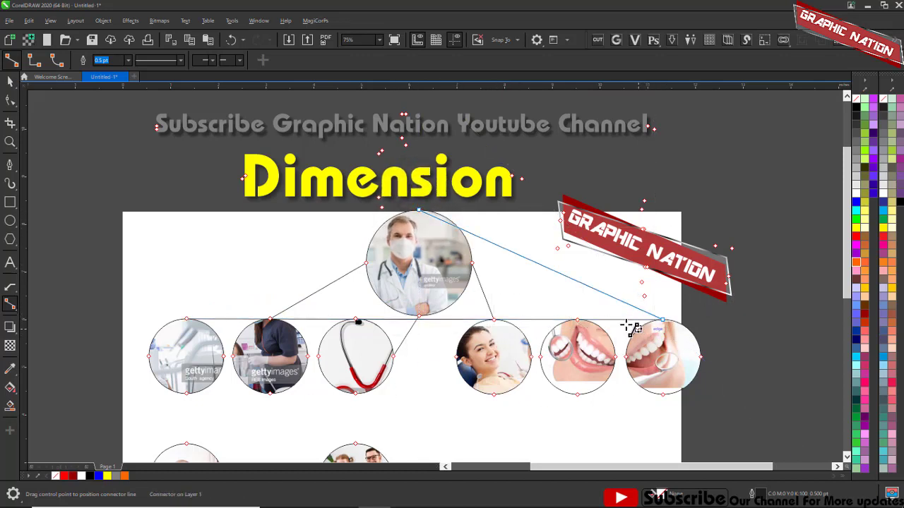
pyautogui.hotkey('ctrl', 'z')
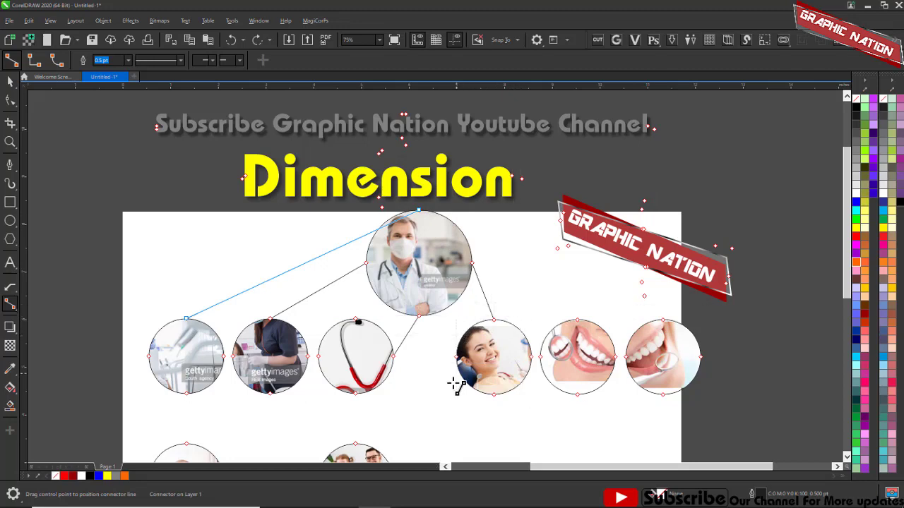
# Step: Connect the middle row's second and sixth frames to the laughing woman's frame, its fourth to the child-and-doctor frame, and its fifth to the bottom frame
pyautogui.scroll(2, 270, 393)
pyautogui.scroll(-2, 299, 195)
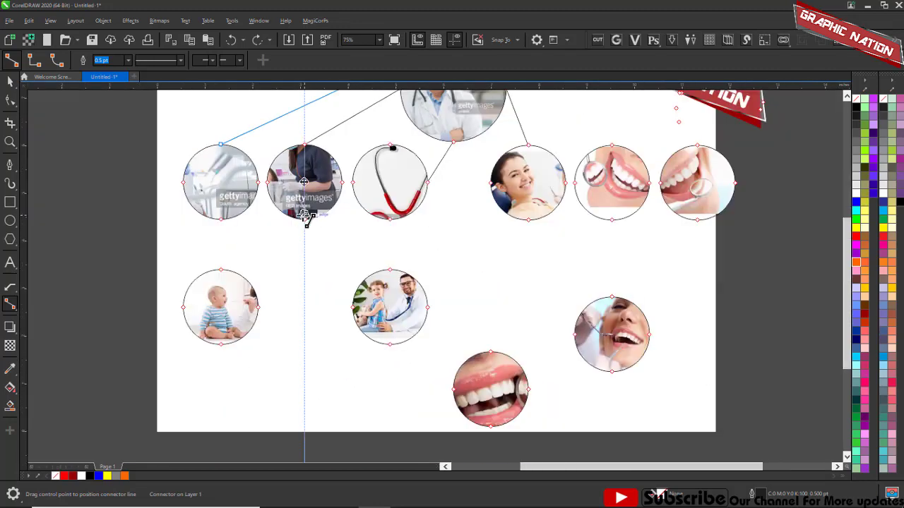
pyautogui.moveTo(315, 223); pyautogui.dragTo(574, 334)
pyautogui.moveTo(613, 219); pyautogui.dragTo(490, 351)
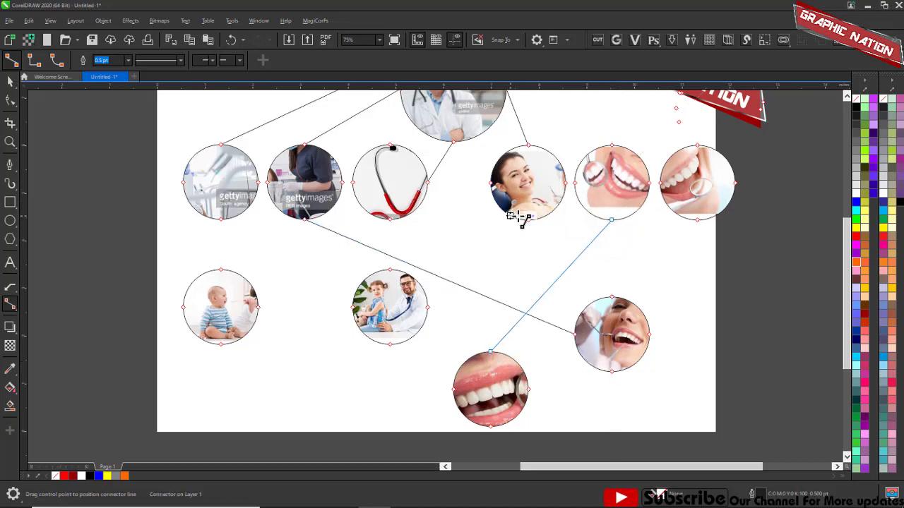
pyautogui.moveTo(529, 220)
pyautogui.mouseDown()
pyautogui.moveTo(434, 323)
pyautogui.moveTo(427, 308)
pyautogui.mouseUp()
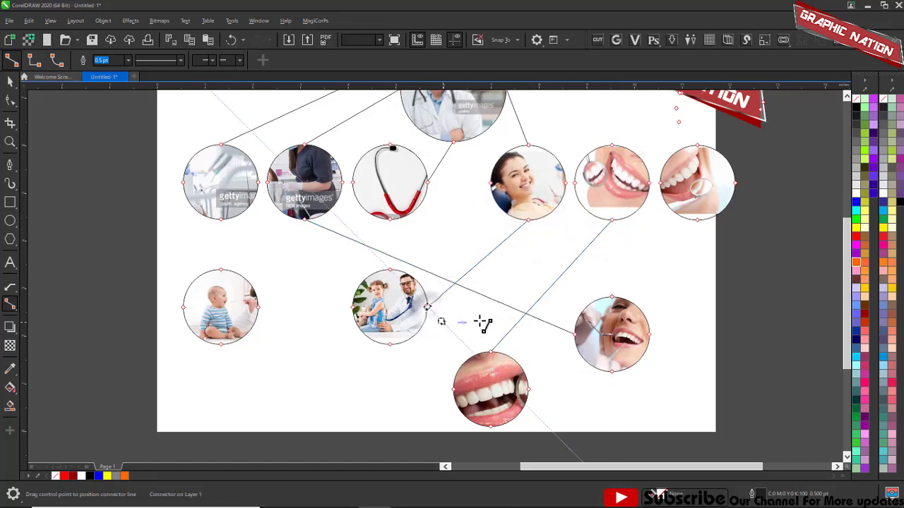
pyautogui.moveTo(697, 218)
pyautogui.mouseDown()
pyautogui.moveTo(645, 365)
pyautogui.moveTo(648, 335)
pyautogui.mouseUp()
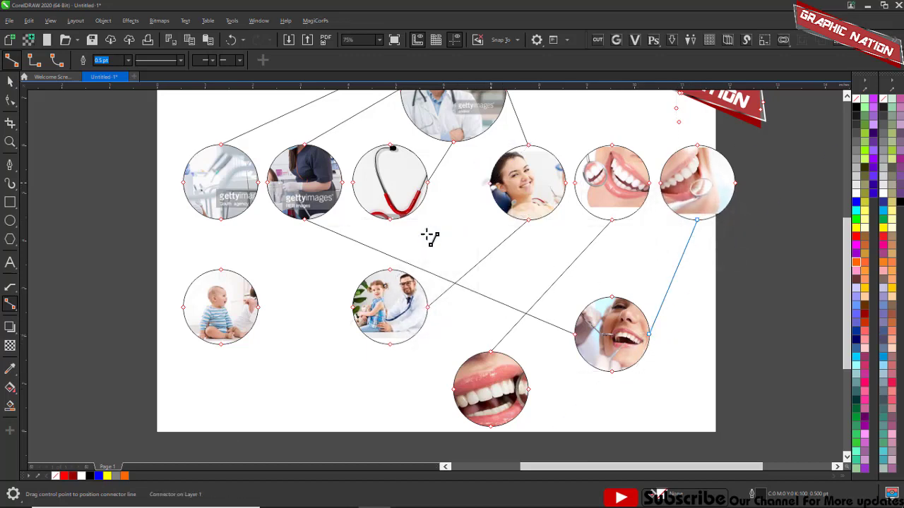
# Step: Connect the smiling patient's frame's left side to the baby's frame's right side, and the baby's frame's top to the doctor's frame's bottom
pyautogui.moveTo(491, 184); pyautogui.dragTo(257, 306)
pyautogui.moveTo(221, 269); pyautogui.dragTo(453, 141)
pyautogui.scroll(-1, 353, 187)
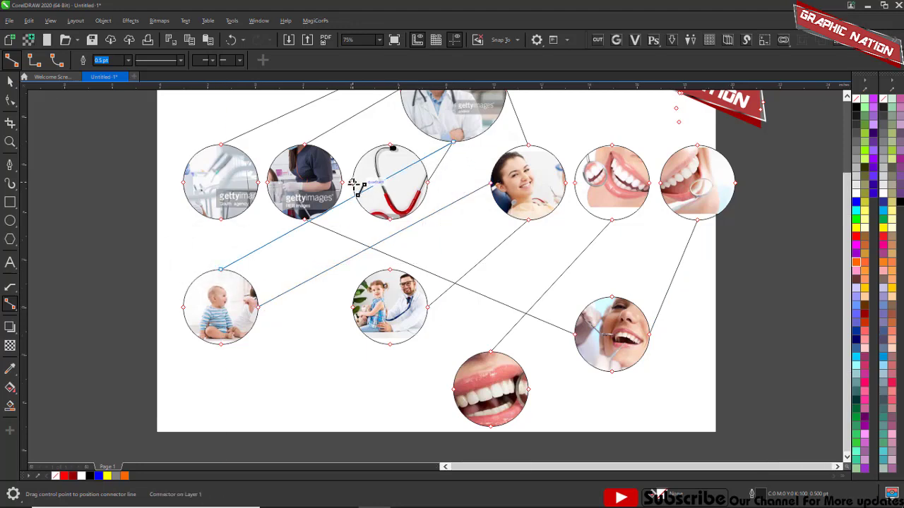
# Step: Look over the connector lines running from the doctor's frame and the middle row down to the lower frames
pyautogui.press('space')
pyautogui.scroll(-1, 418, 338)
pyautogui.scroll(2, 432, 225)
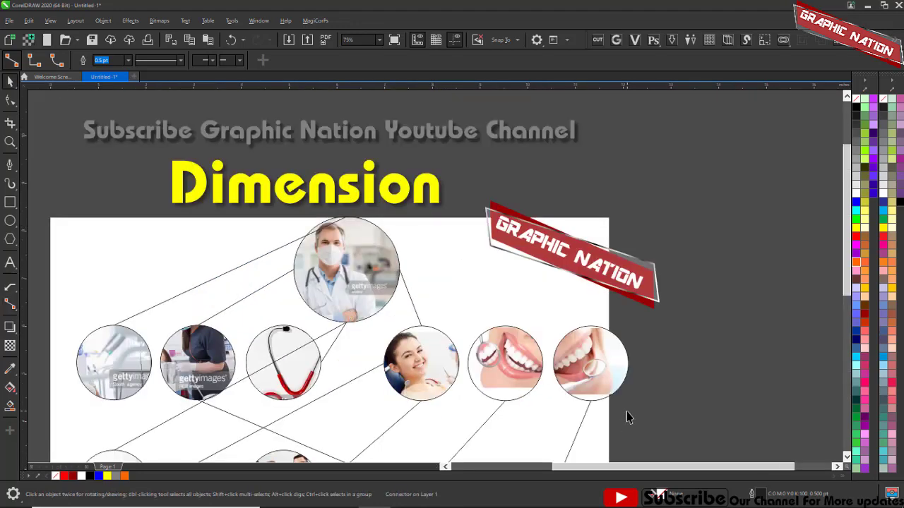
pyautogui.click(626, 412)
pyautogui.scroll(-1, 547, 320)
pyautogui.scroll(-1, 380, 212)
pyautogui.scroll(2, 471, 311)
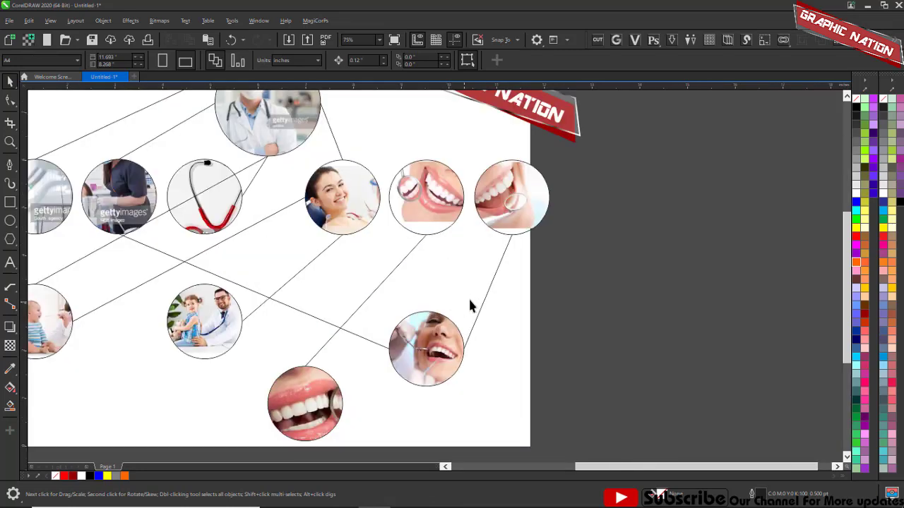
pyautogui.click(513, 210)
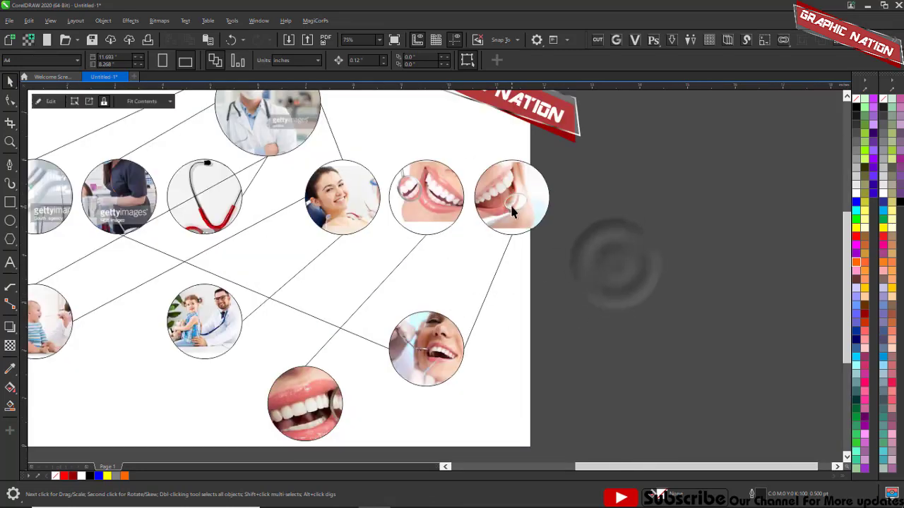
pyautogui.scroll(-1, 379, 226)
pyautogui.scroll(1, 333, 147)
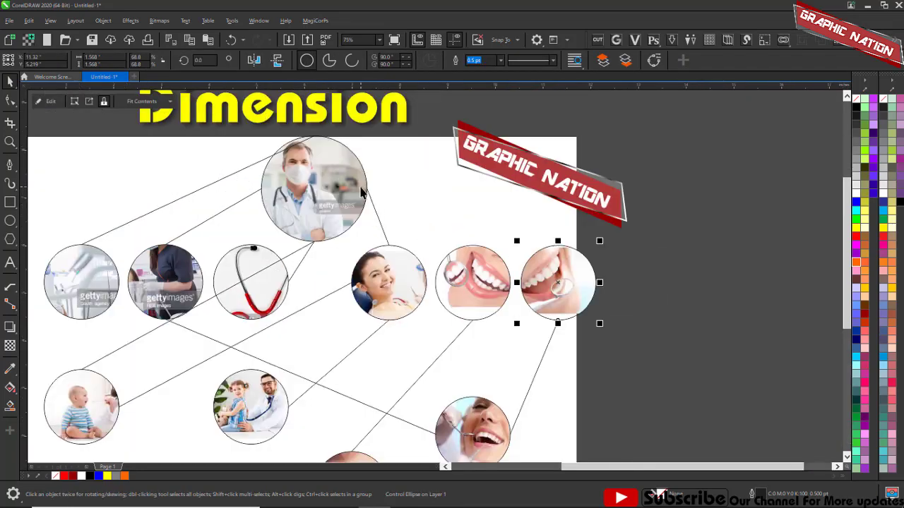
# Step: Examine where the connector attaches on the doctor's frame's right side and the anchors around the middle row's frames
pyautogui.scroll(2, 360, 192)
pyautogui.scroll(-1, 436, 188)
pyautogui.click(381, 193)
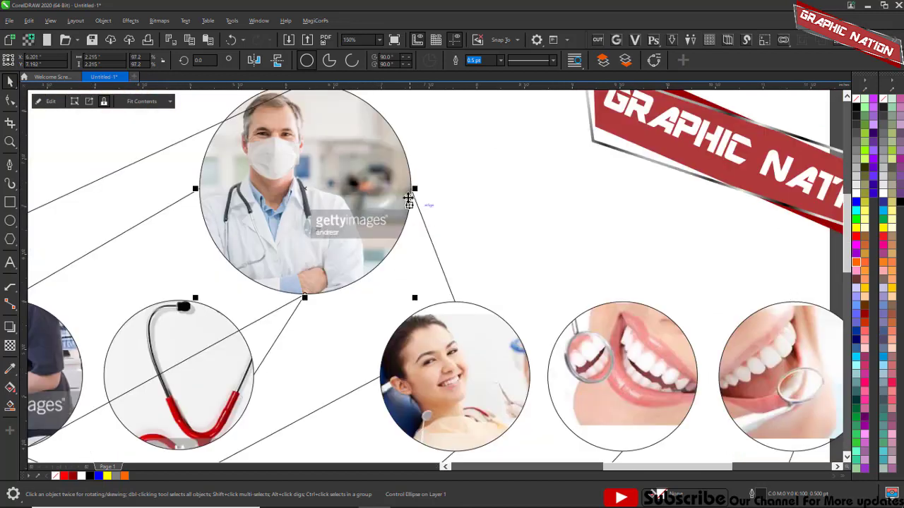
pyautogui.press('space')
pyautogui.scroll(2, 413, 189)
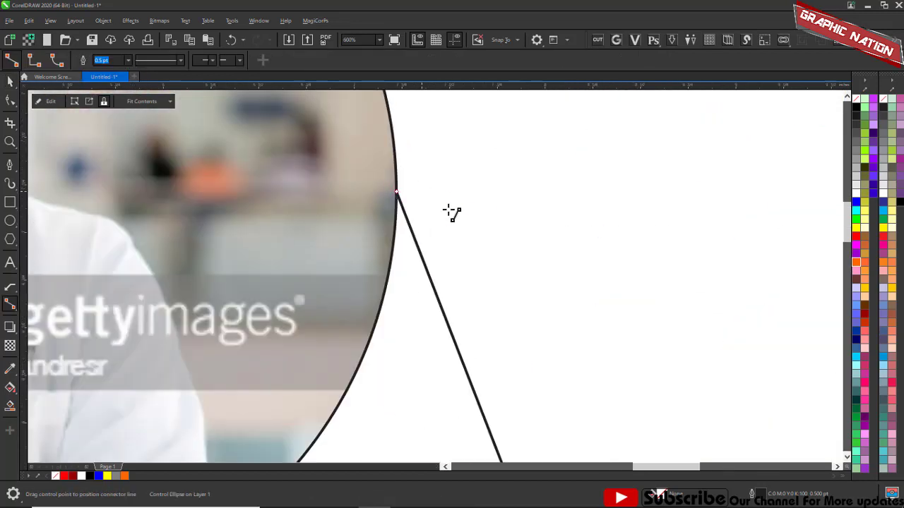
pyautogui.scroll(-2, 450, 212)
pyautogui.scroll(2, 543, 378)
pyautogui.scroll(-2, 551, 396)
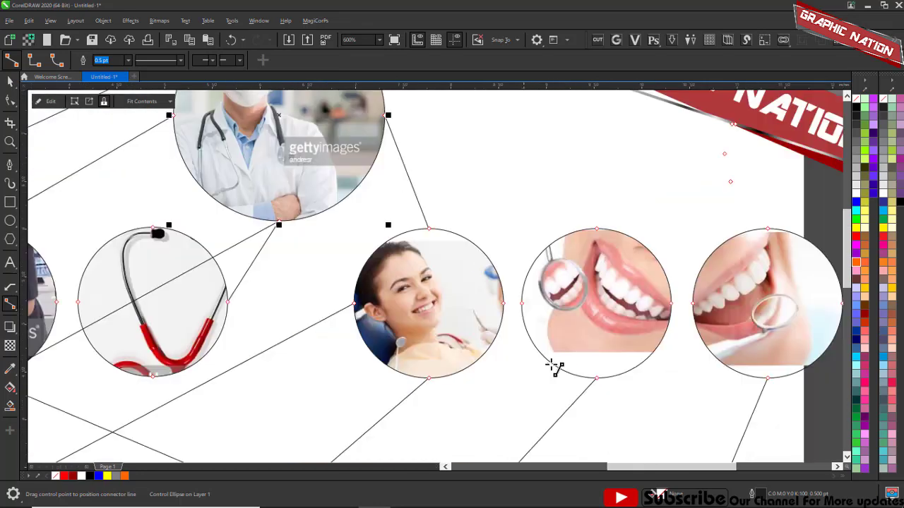
pyautogui.press('space')
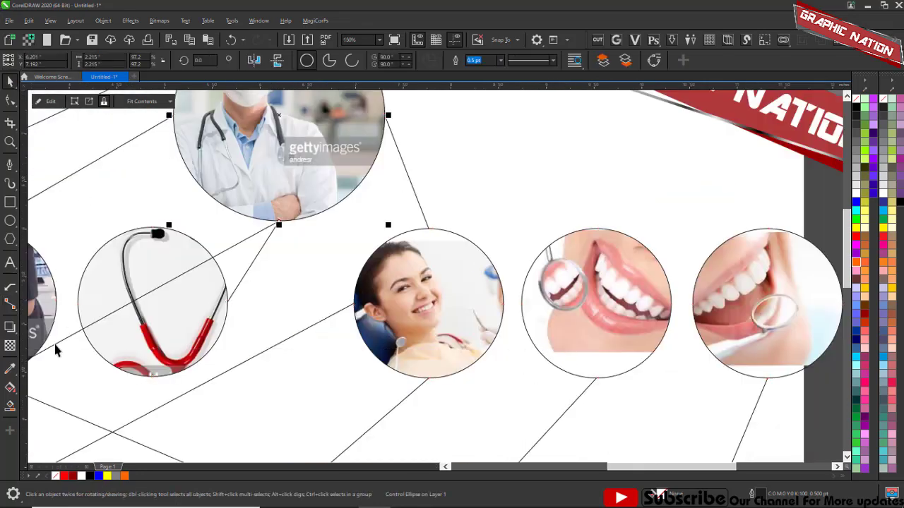
# Step: With Anchor Editing, move the top anchor of the middle row's fifth frame along its outline to the upper right, using object-relative coordinates
pyautogui.click(10, 306)
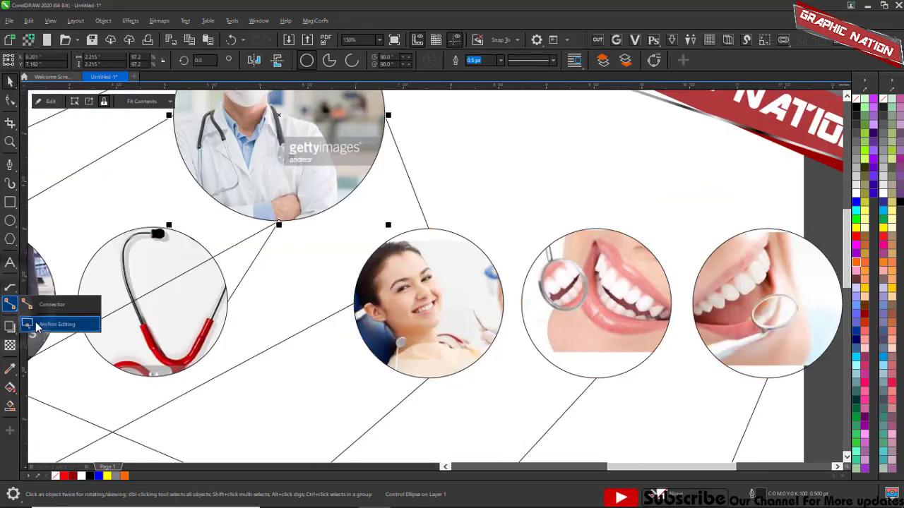
pyautogui.click(37, 325)
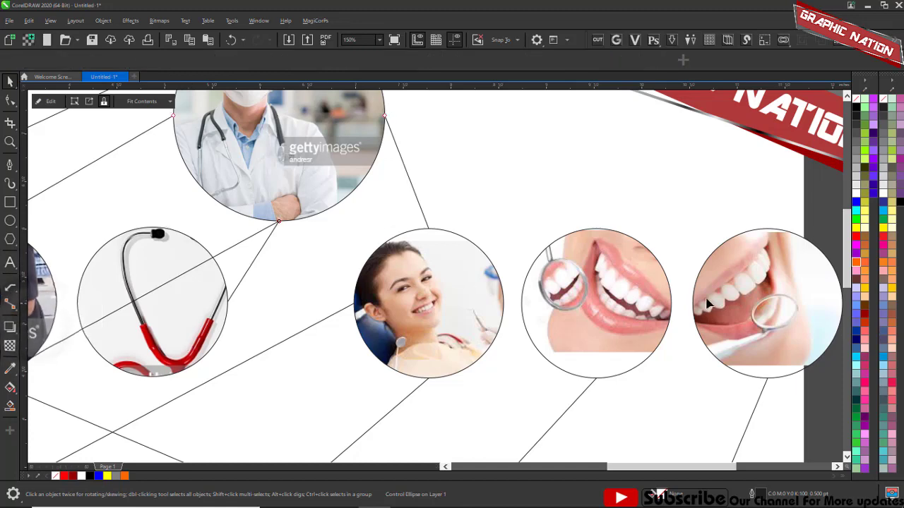
pyautogui.scroll(3, 633, 284)
pyautogui.scroll(-3, 575, 264)
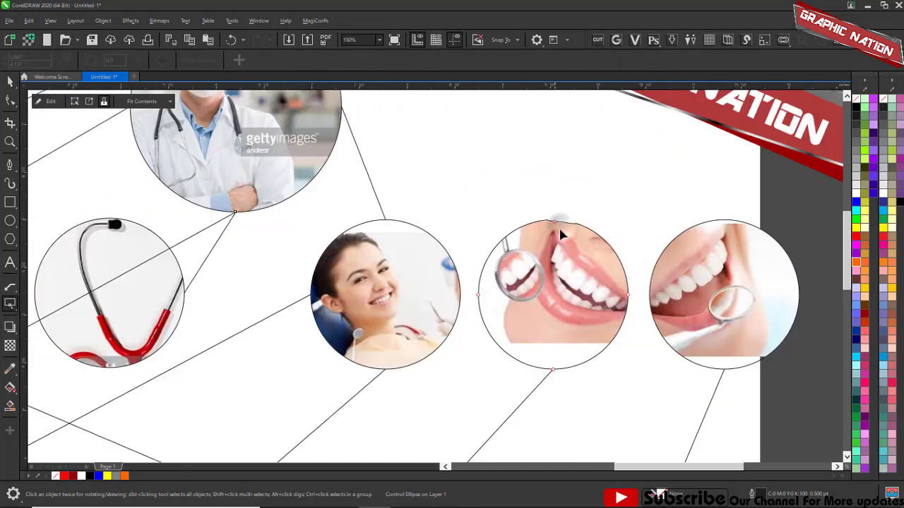
pyautogui.scroll(3, 561, 235)
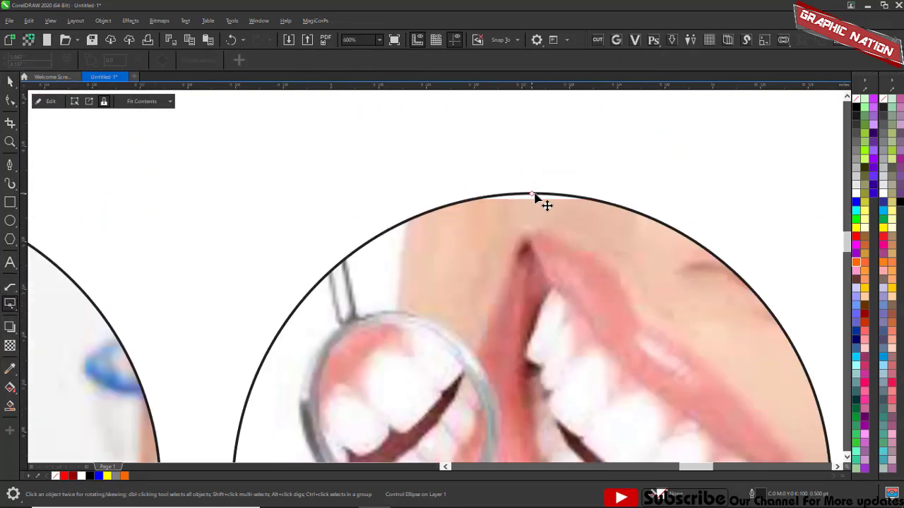
pyautogui.moveTo(533, 194); pyautogui.dragTo(729, 263)
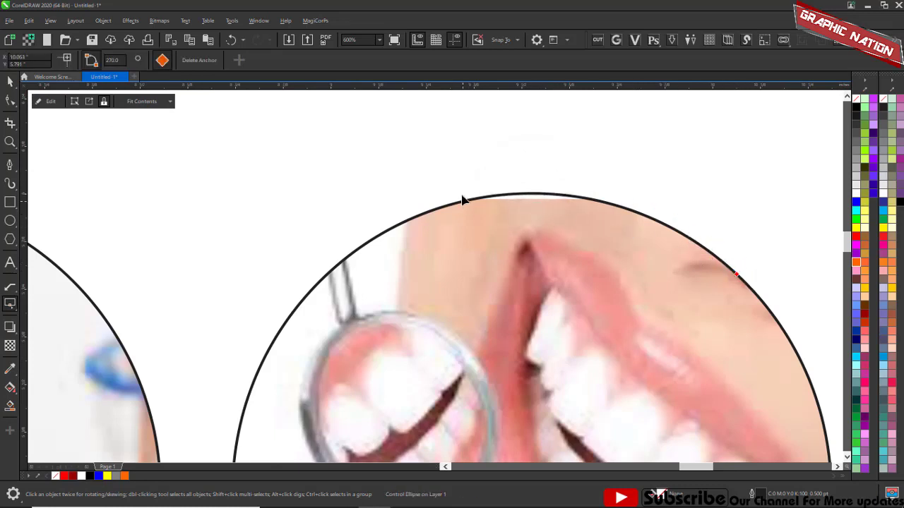
pyautogui.click(162, 62)
pyautogui.click(66, 61)
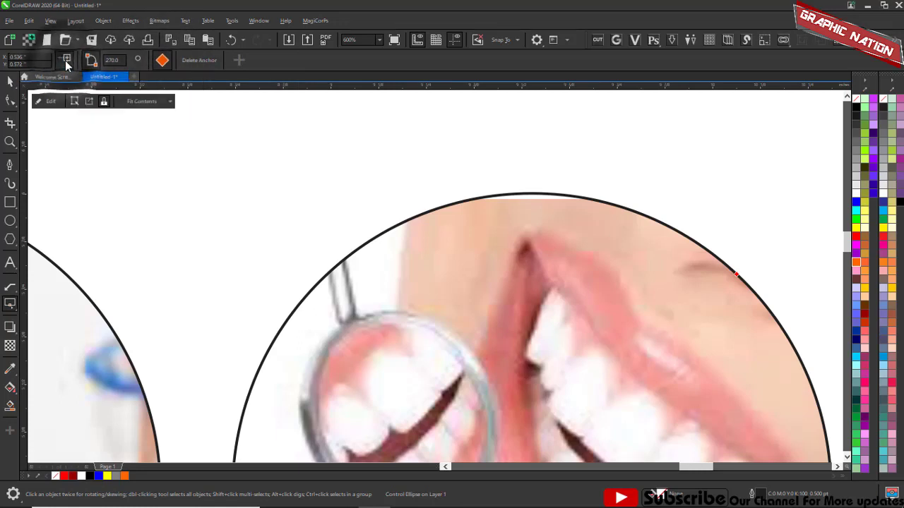
# Step: Add extra anchors along the upper edge of the fifth frame, shifting the first one further down its upper-left outline
pyautogui.click(400, 223)
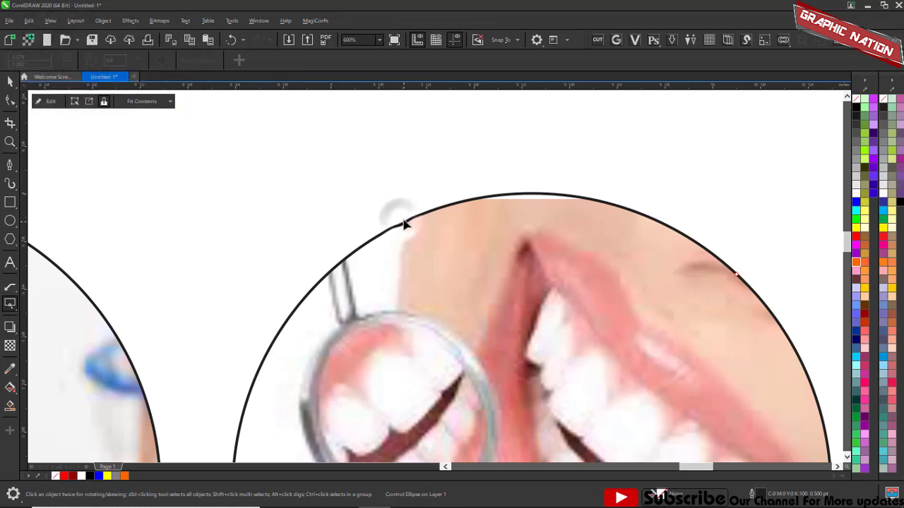
pyautogui.moveTo(393, 226); pyautogui.dragTo(362, 245)
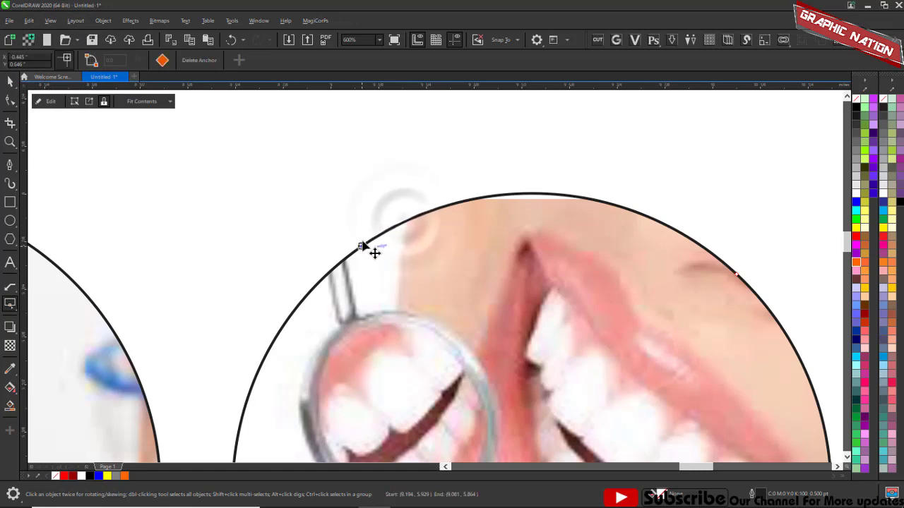
pyautogui.click(469, 202)
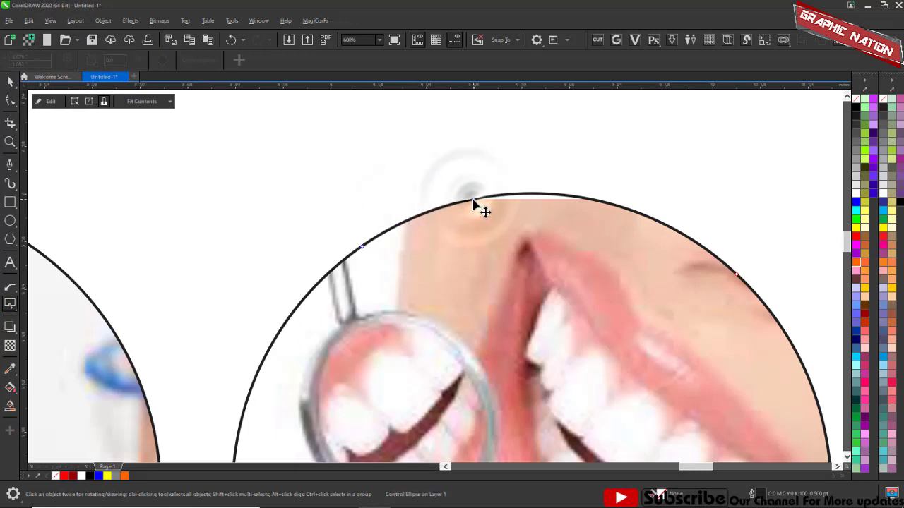
pyautogui.doubleClick(603, 202)
pyautogui.scroll(-1, 709, 198)
pyautogui.press('space')
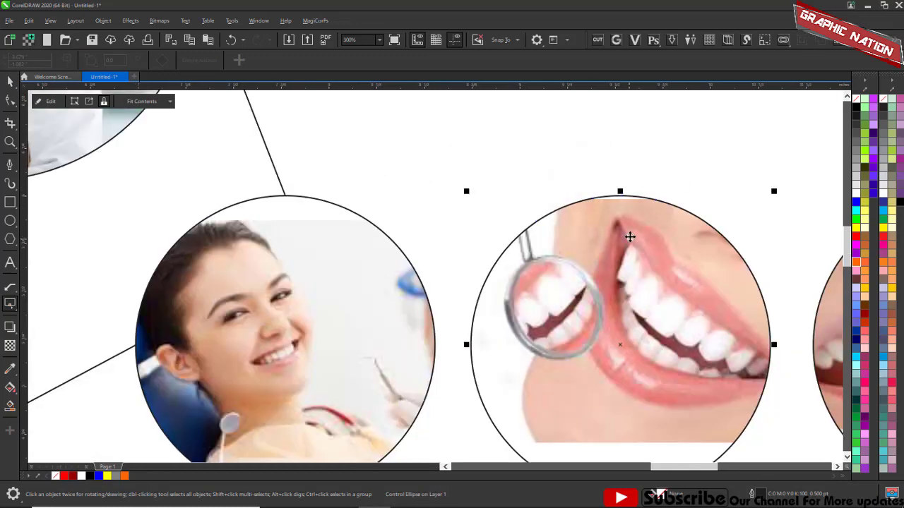
# Step: Draw a short straight connector between anchors along the top edge of the middle row's fifth frame
pyautogui.click(659, 170)
pyautogui.click(628, 217)
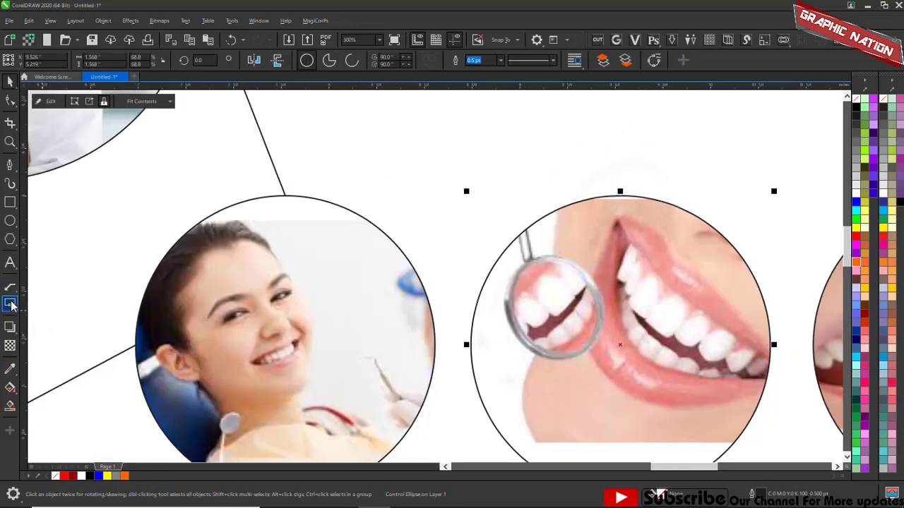
pyautogui.click(12, 305)
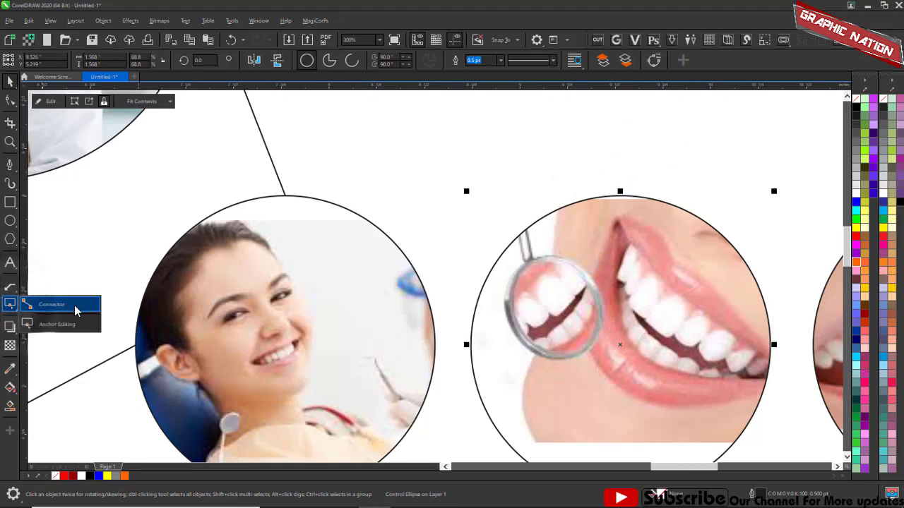
pyautogui.click(73, 306)
pyautogui.scroll(1, 658, 198)
pyautogui.moveTo(657, 201); pyautogui.dragTo(529, 244)
pyautogui.scroll(-4, 539, 260)
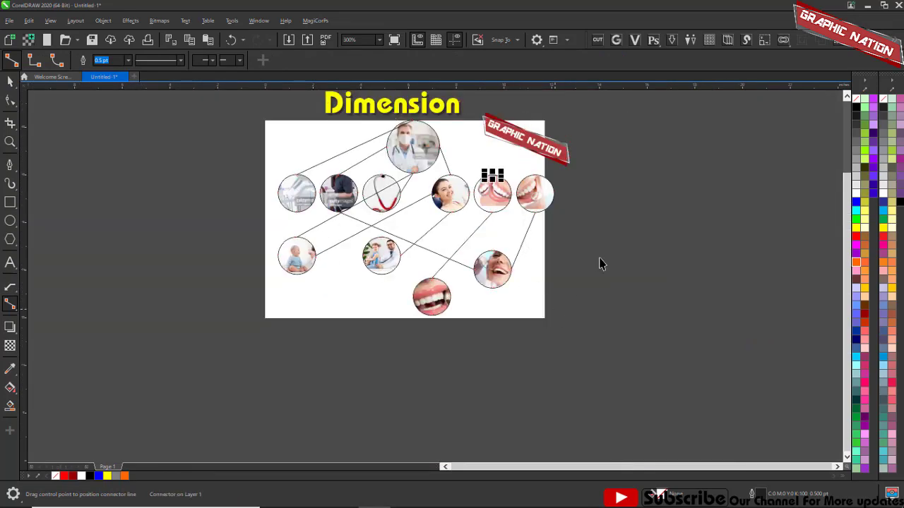
# Step: Delete all the circular frames and connectors, including the doctor's frame, from the page
pyautogui.press('space')
pyautogui.click(600, 259)
pyautogui.moveTo(639, 368); pyautogui.dragTo(177, 129)
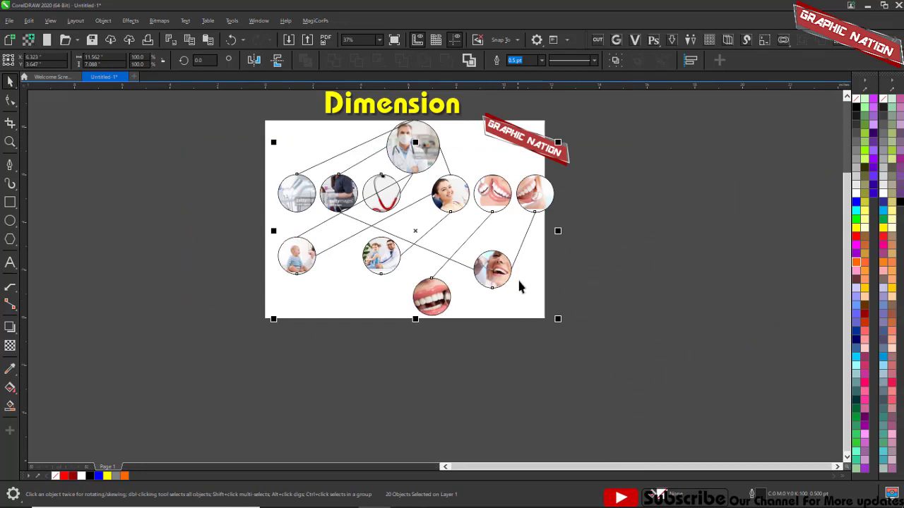
pyautogui.press('Delete')
pyautogui.click(418, 154)
pyautogui.press('Delete')
pyautogui.scroll(-1, 423, 275)
pyautogui.scroll(1, 422, 211)
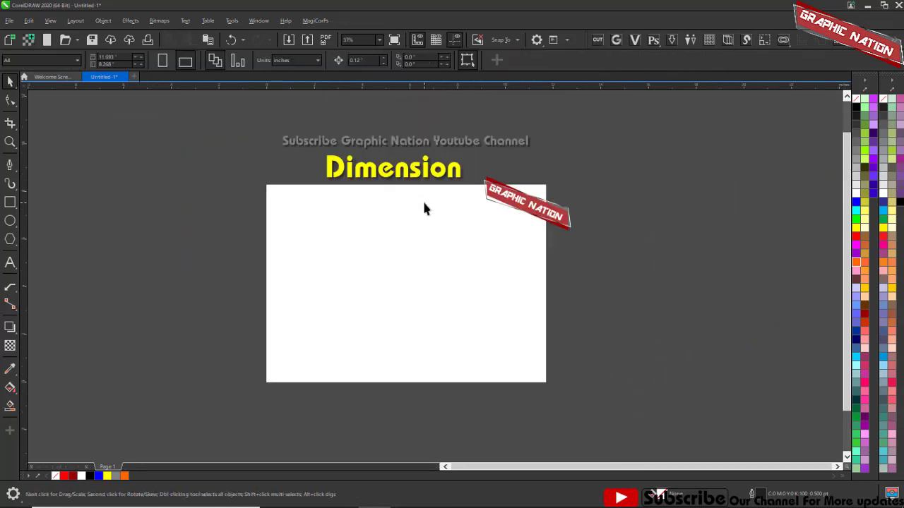
pyautogui.scroll(-1, 428, 211)
pyautogui.scroll(1, 411, 175)
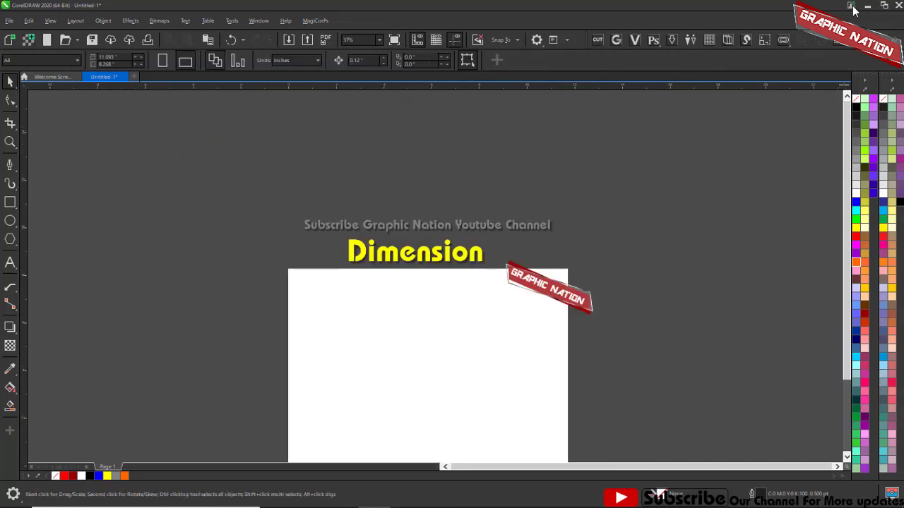
pyautogui.click(10, 329)
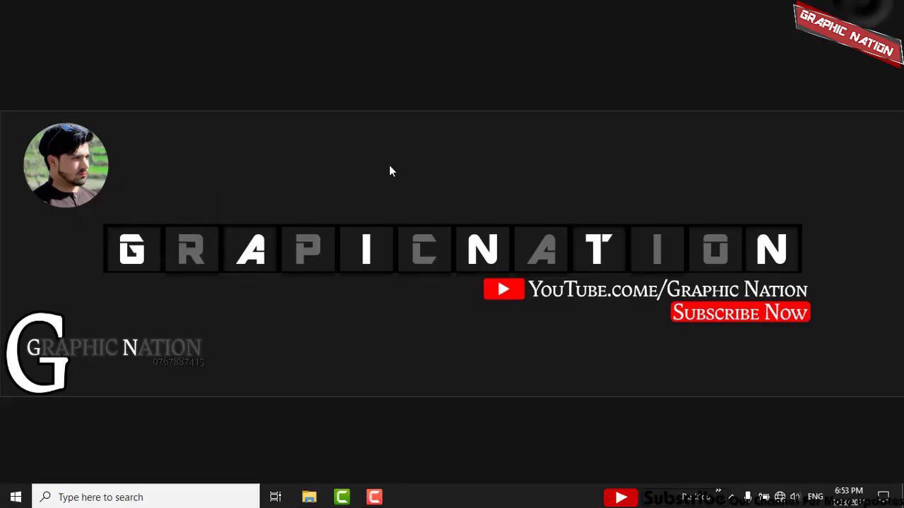
pyautogui.rightClick(301, 140)
pyautogui.click(375, 181)
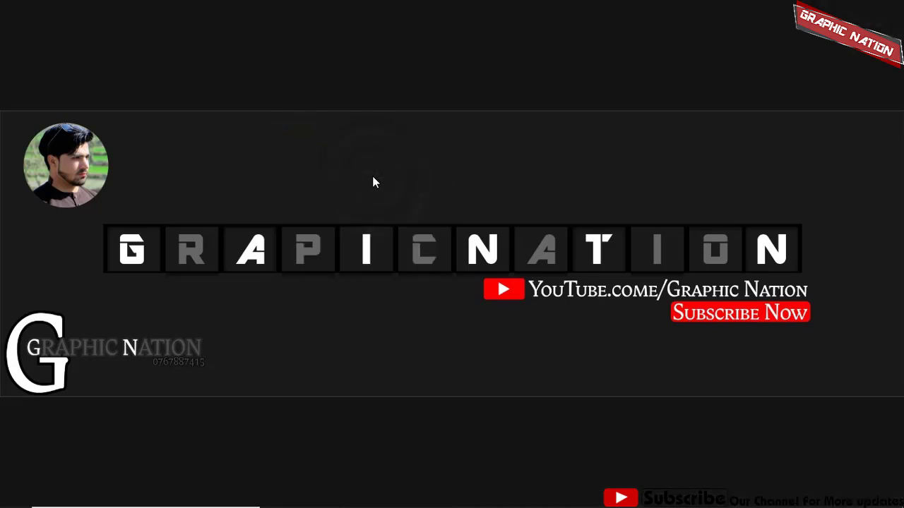